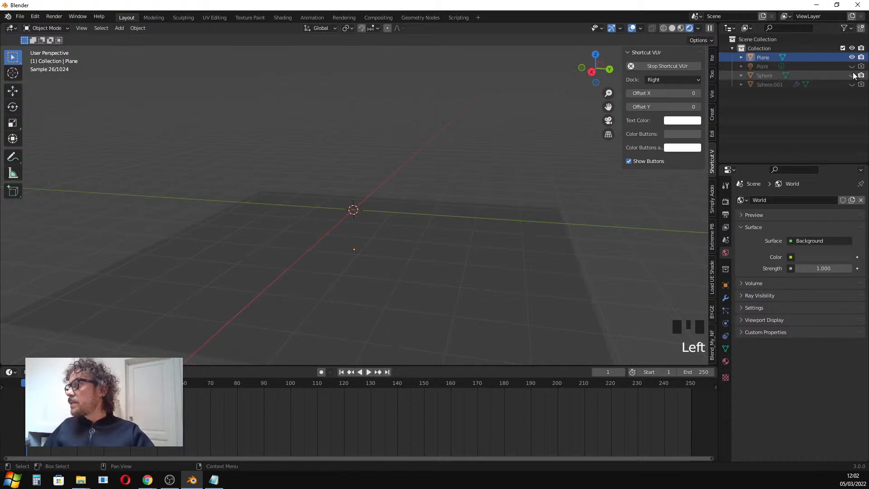
# Preview the sphere and plane in solid viewport shading, then return to rendered shading.
pyautogui.click(672, 28)
pyautogui.moveTo(397, 182)
pyautogui.mouseDown(button='middle')
pyautogui.moveTo(351, 172)
pyautogui.moveTo(412, 175)
pyautogui.moveTo(405, 184)
pyautogui.moveTo(387, 182)
pyautogui.mouseUp(button='middle')
pyautogui.scroll(1, 387, 181)
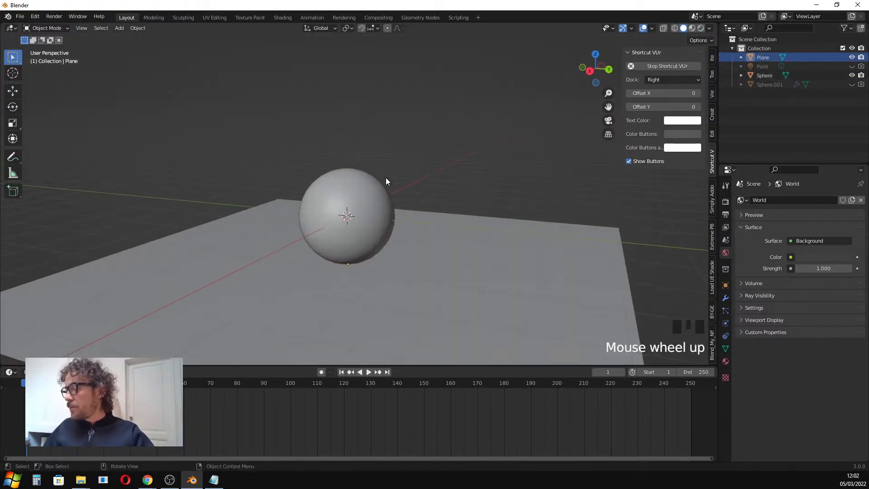
pyautogui.scroll(1, 369, 196)
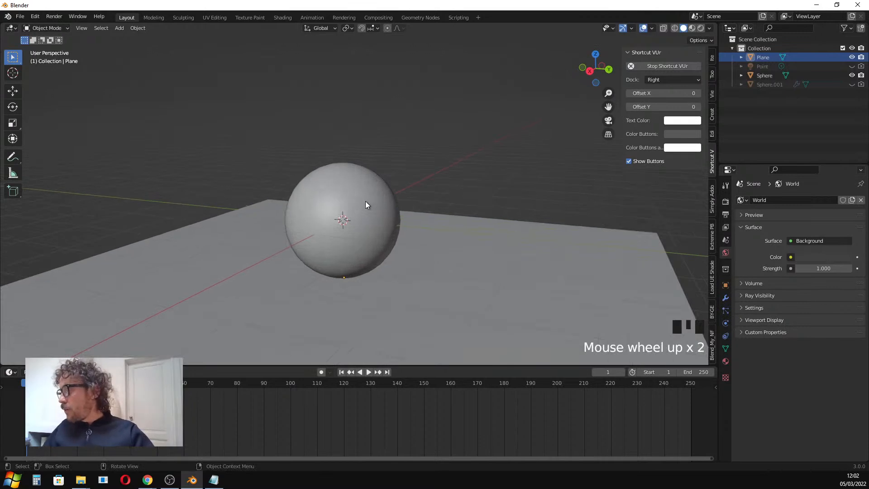
pyautogui.scroll(-1, 367, 204)
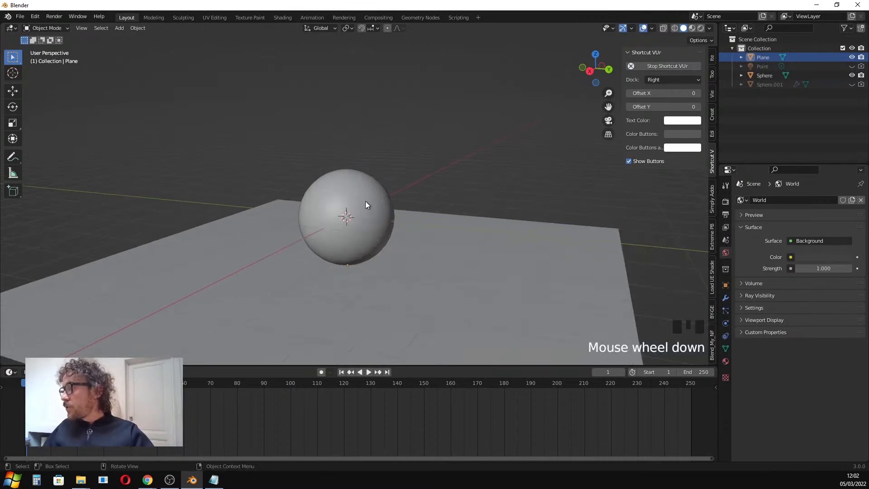
pyautogui.click(702, 29)
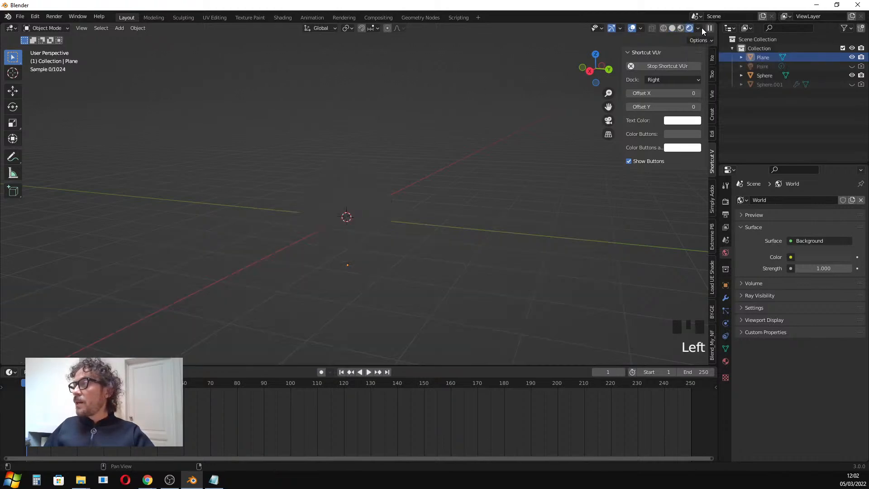
pyautogui.moveTo(314, 159)
pyautogui.mouseDown(button='middle')
pyautogui.moveTo(327, 182)
pyautogui.moveTo(335, 156)
pyautogui.mouseUp(button='middle')
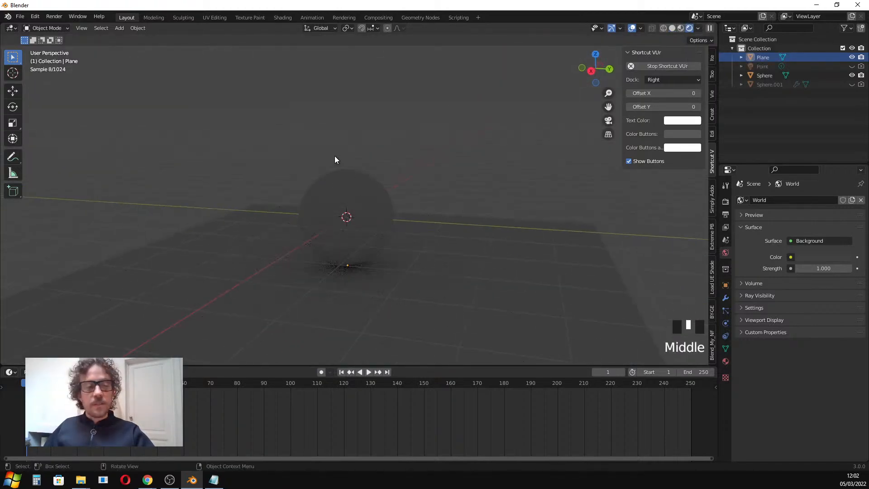
# Open the render settings and set the Cycles render device to GPU Compute.
pyautogui.click(725, 201)
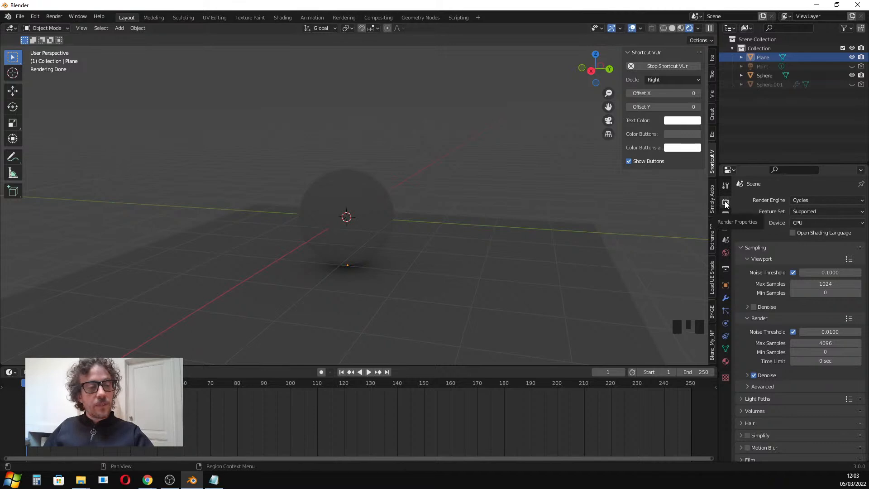
pyautogui.click(806, 200)
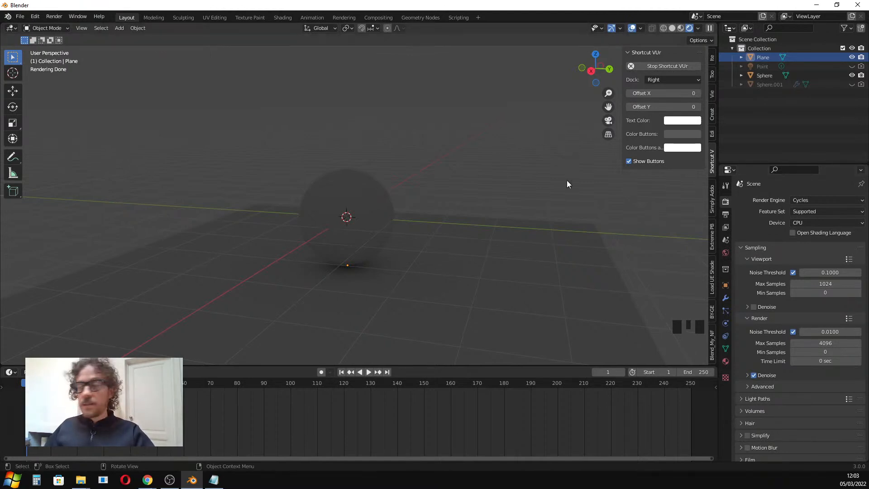
pyautogui.click(813, 221)
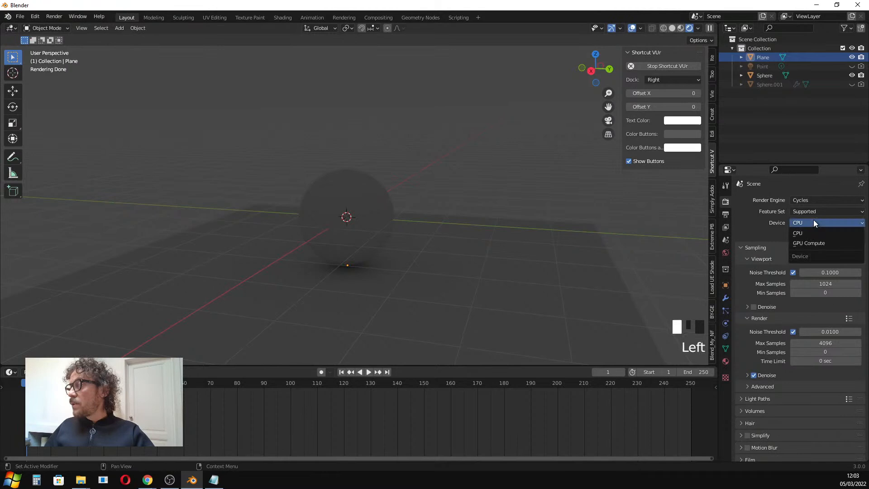
pyautogui.click(812, 243)
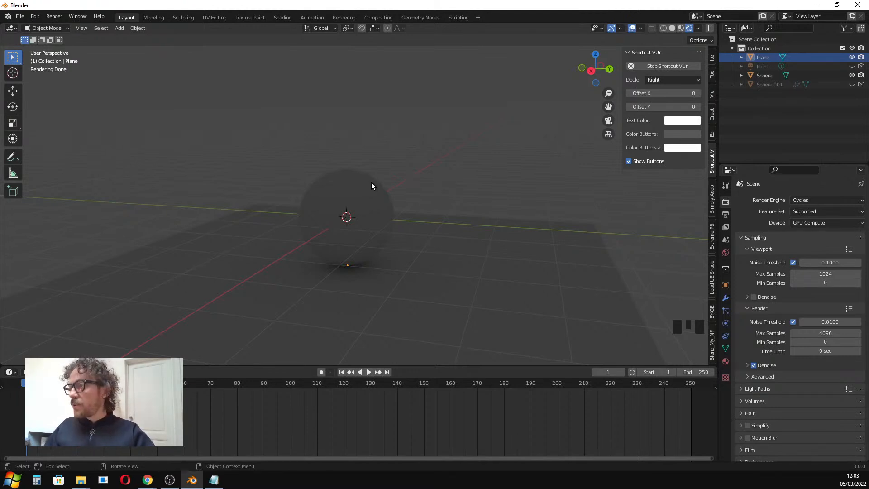
# Select the sphere and switch to the Shading workspace.
pyautogui.scroll(-1, 374, 194)
pyautogui.scroll(1, 378, 202)
pyautogui.moveTo(378, 201); pyautogui.dragTo(352, 197, button='middle')
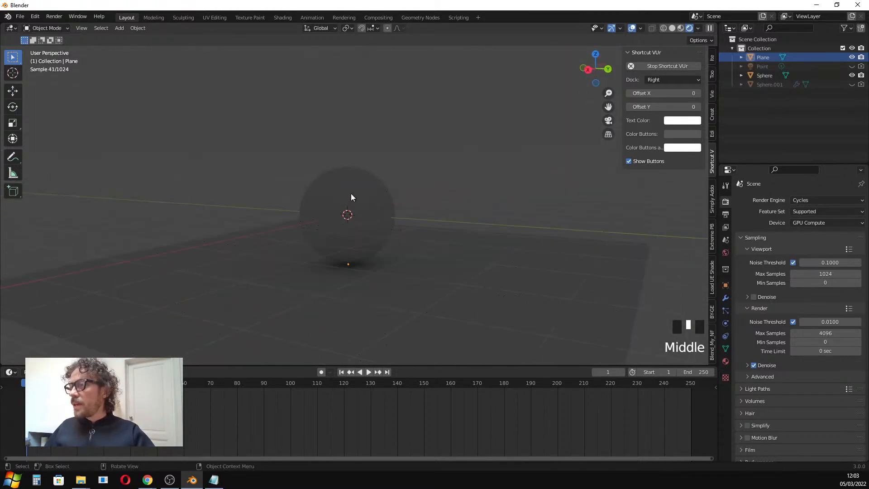
pyautogui.click(352, 197)
pyautogui.moveTo(479, 365); pyautogui.dragTo(479, 361)
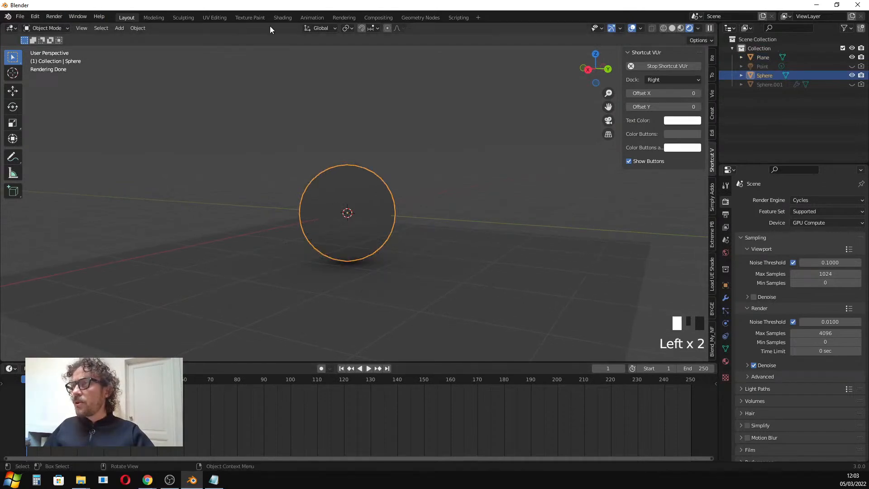
pyautogui.click(283, 18)
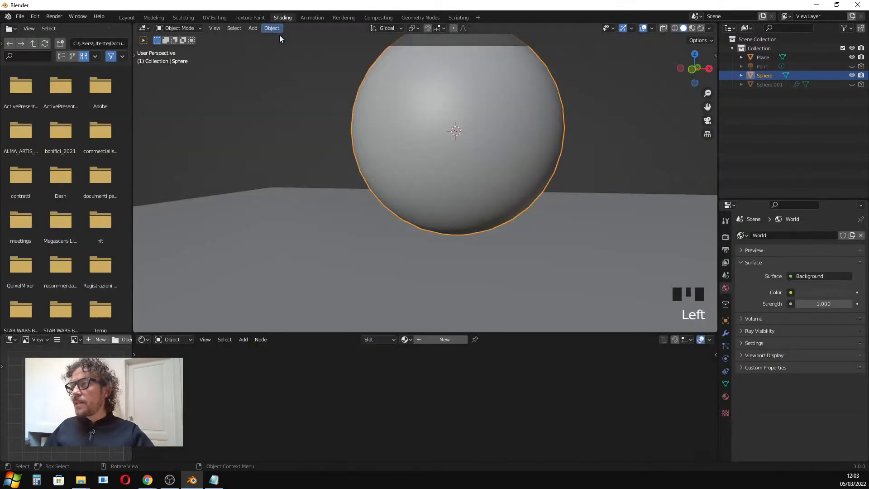
# Switch the Shading workspace viewport to rendered shading.
pyautogui.scroll(-4, 345, 164)
pyautogui.moveTo(450, 157); pyautogui.dragTo(612, 91, button='middle')
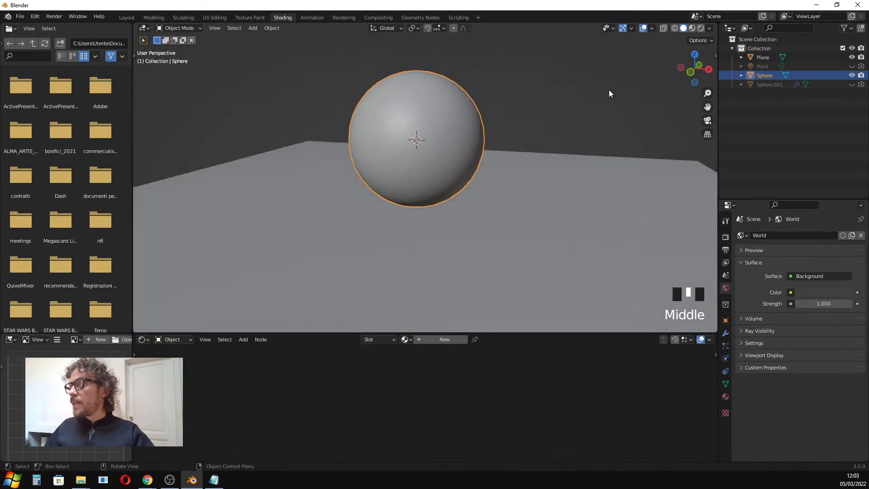
pyautogui.click(702, 28)
pyautogui.scroll(2, 405, 87)
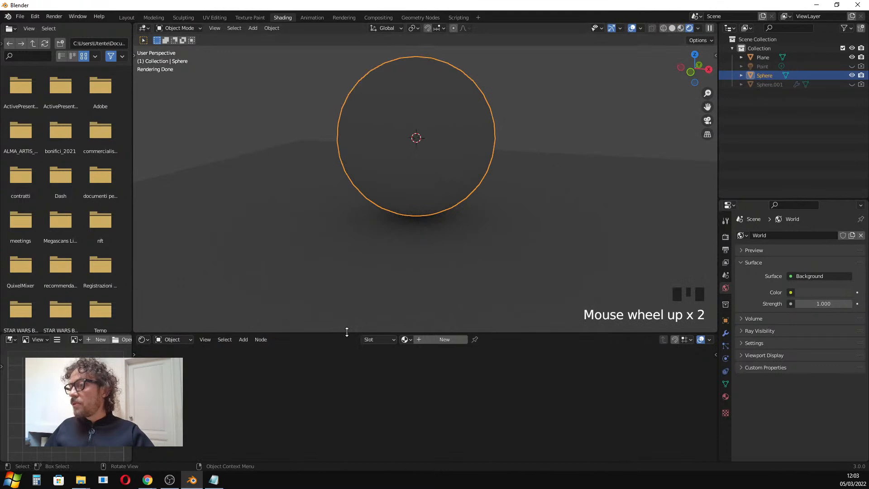
# Enlarge the node editor and add a new material to the sphere.
pyautogui.moveTo(347, 334); pyautogui.dragTo(379, 318)
pyautogui.click(725, 397)
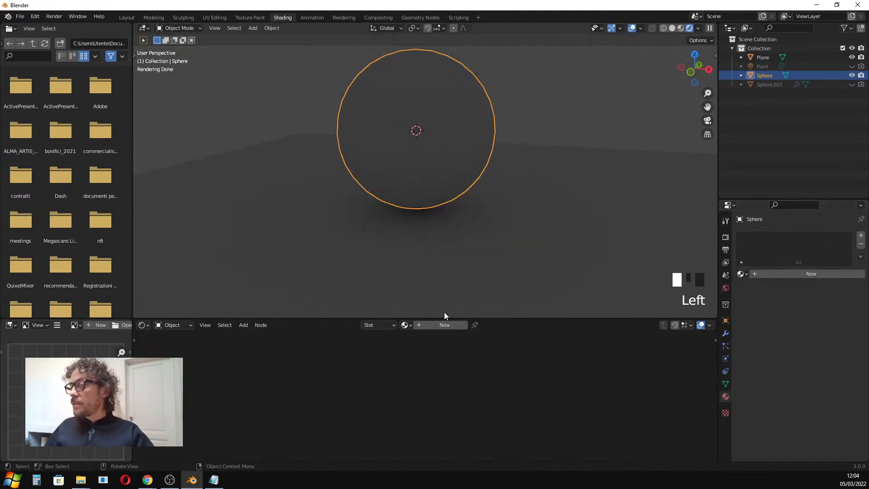
pyautogui.moveTo(447, 318); pyautogui.dragTo(363, 284)
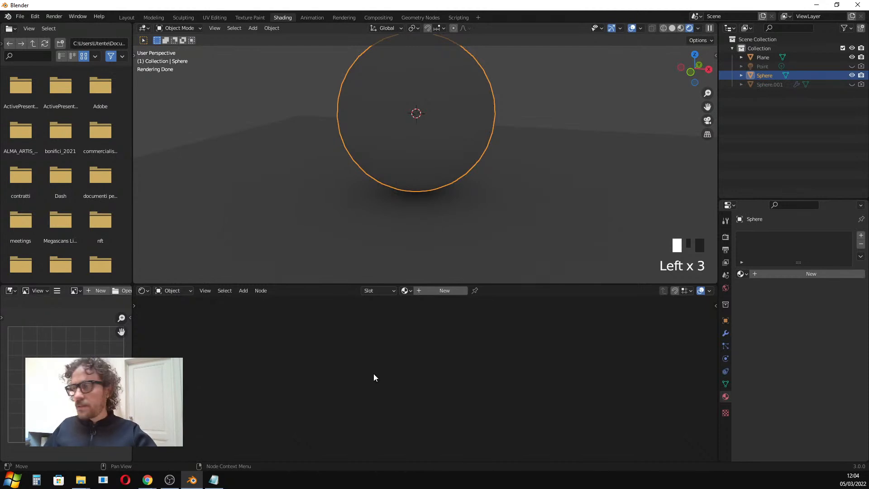
pyautogui.moveTo(434, 185)
pyautogui.keyDown('shift'); pyautogui.mouseDown(button='middle')
pyautogui.moveTo(409, 177)
pyautogui.moveTo(450, 192)
pyautogui.mouseUp(button='middle'); pyautogui.keyUp('shift')
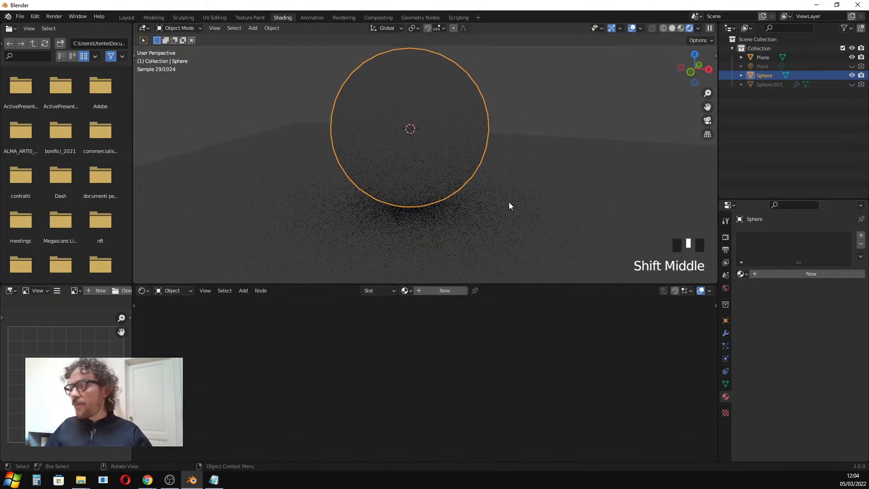
pyautogui.click(800, 271)
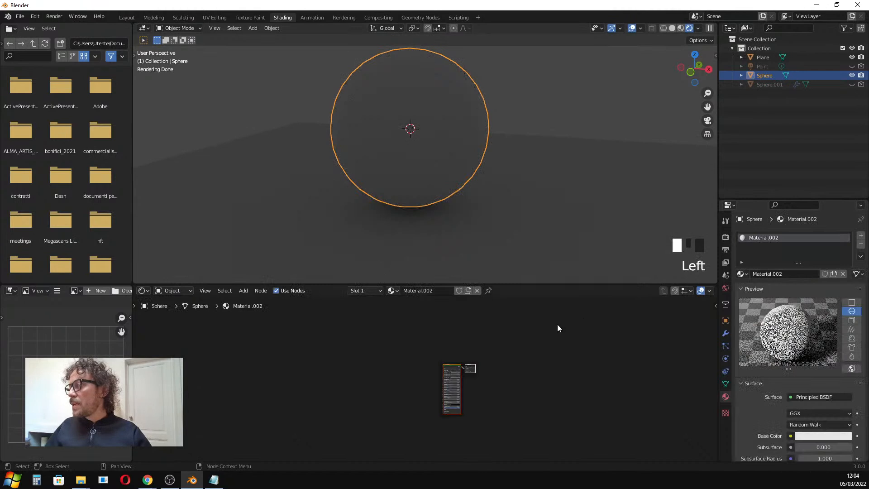
# Set the Principled BSDF base color to red.
pyautogui.scroll(2, 398, 163)
pyautogui.scroll(1, 442, 367)
pyautogui.scroll(4, 441, 367)
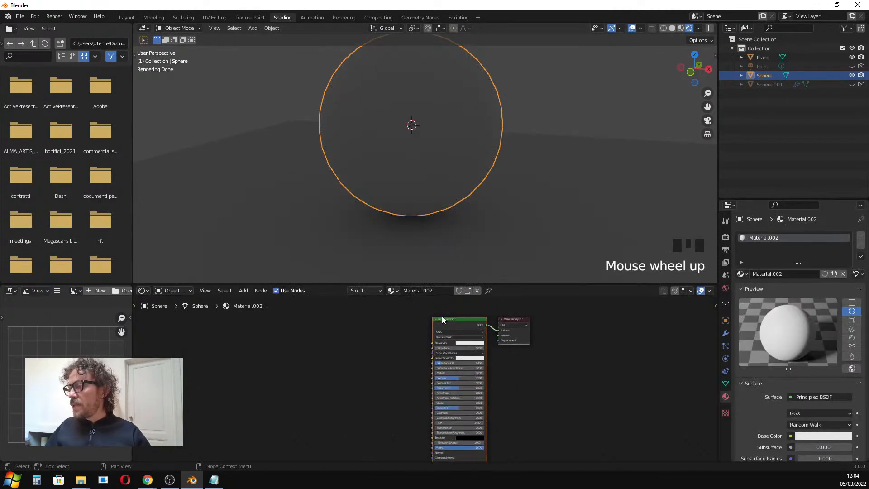
pyautogui.click(443, 319)
pyautogui.moveTo(472, 328); pyautogui.dragTo(422, 316)
pyautogui.scroll(3, 374, 346)
pyautogui.scroll(-2, 371, 347)
pyautogui.moveTo(462, 283); pyautogui.dragTo(462, 261)
pyautogui.scroll(3, 380, 308)
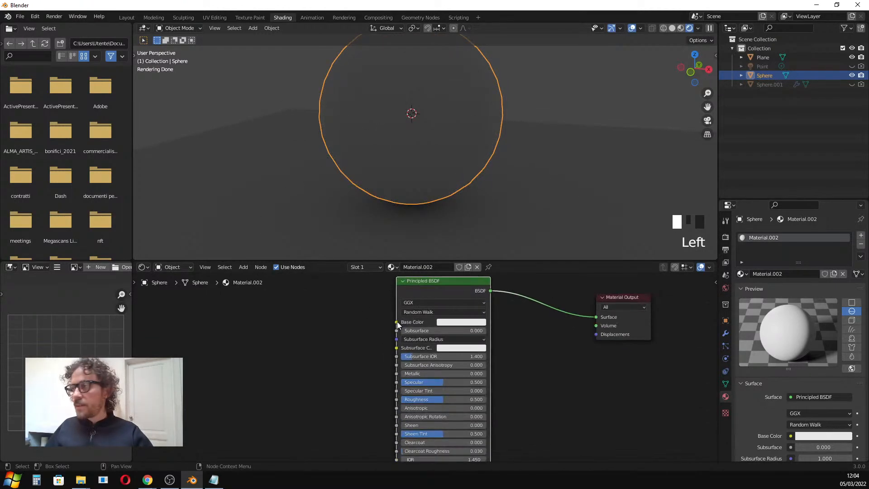
pyautogui.click(459, 322)
pyautogui.click(466, 247)
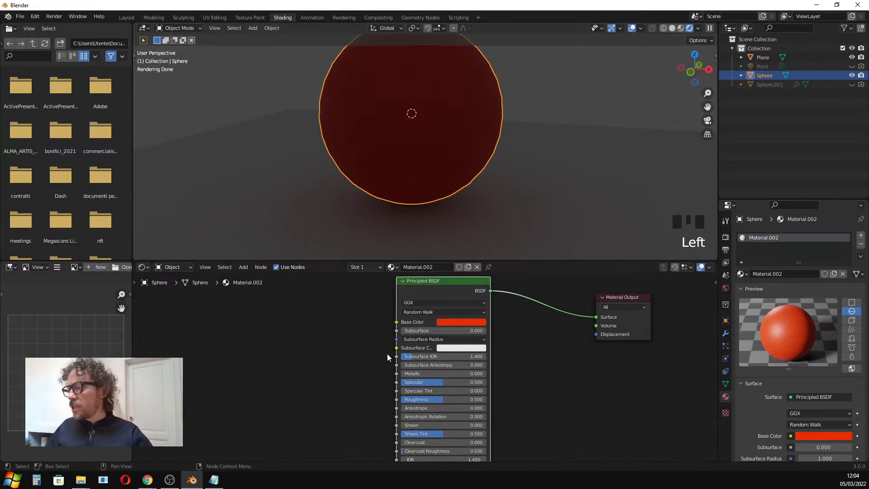
# Set the material's Metallic value to 1.000.
pyautogui.scroll(-1, 387, 358)
pyautogui.moveTo(409, 375); pyautogui.dragTo(475, 374)
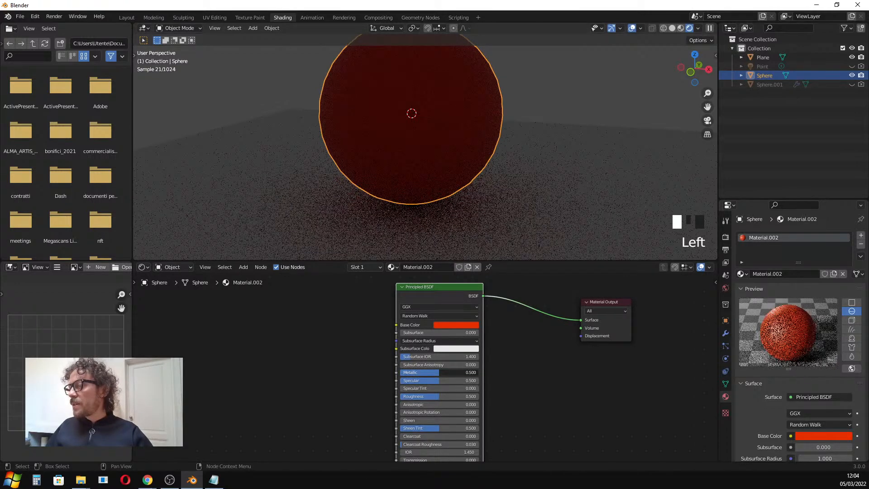
pyautogui.click(742, 288)
pyautogui.click(741, 289)
# Lower the material's Roughness to 0.
pyautogui.scroll(-1, 777, 326)
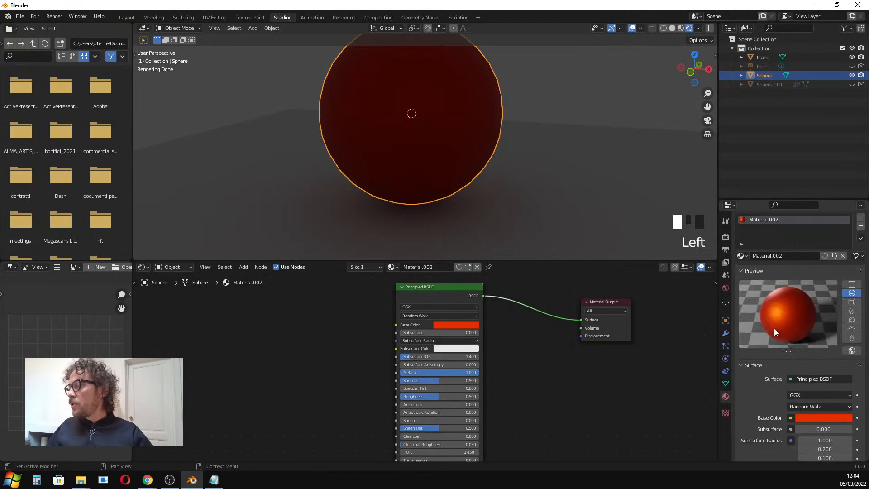
pyautogui.scroll(-3, 474, 160)
pyautogui.moveTo(455, 150); pyautogui.dragTo(425, 152, button='middle')
pyautogui.moveTo(442, 396); pyautogui.dragTo(403, 396)
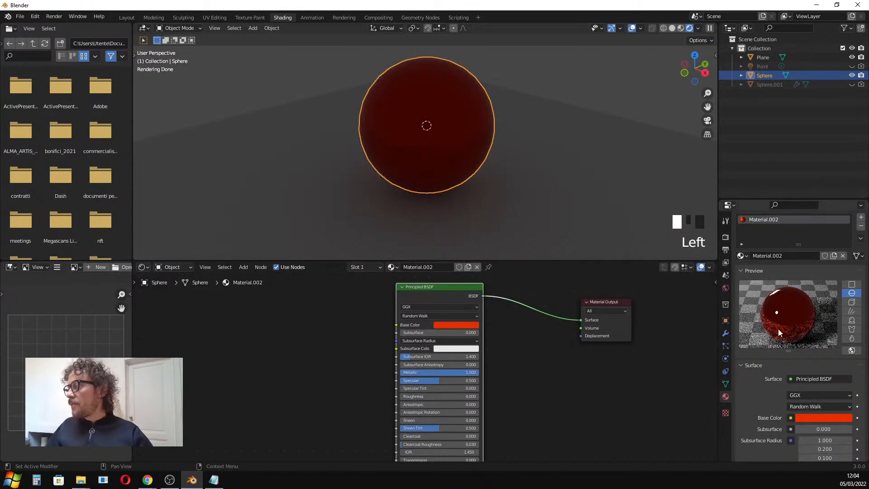
# Orbit and zoom the viewport to inspect the red metallic sphere.
pyautogui.scroll(1, 781, 325)
pyautogui.scroll(1, 781, 325)
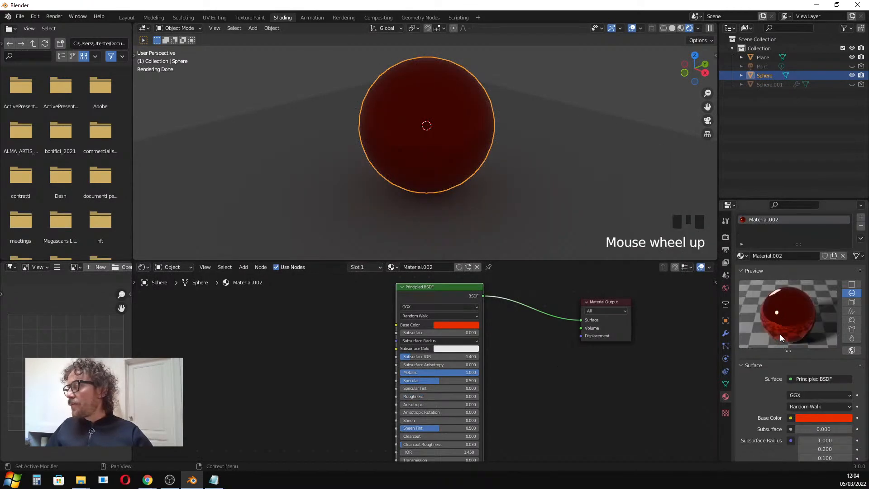
pyautogui.moveTo(405, 149); pyautogui.dragTo(419, 112, button='middle')
pyautogui.scroll(-6, 426, 116)
pyautogui.moveTo(484, 121); pyautogui.dragTo(436, 133, button='middle')
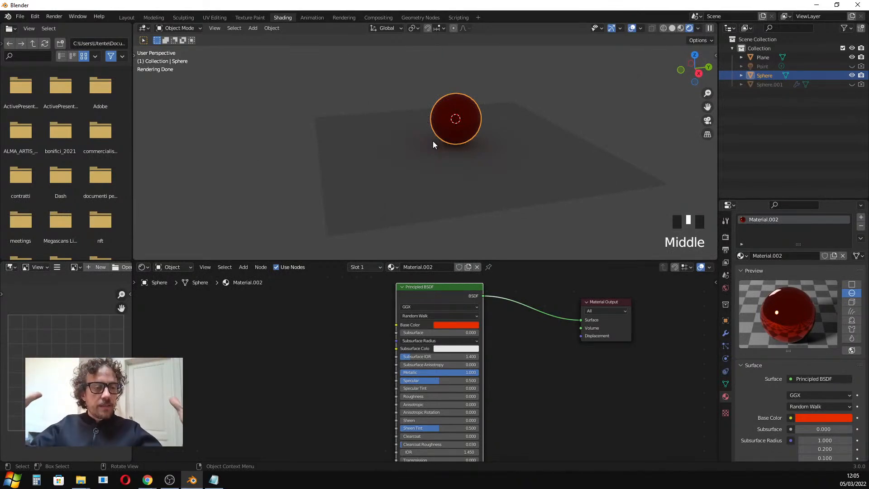
pyautogui.scroll(3, 467, 123)
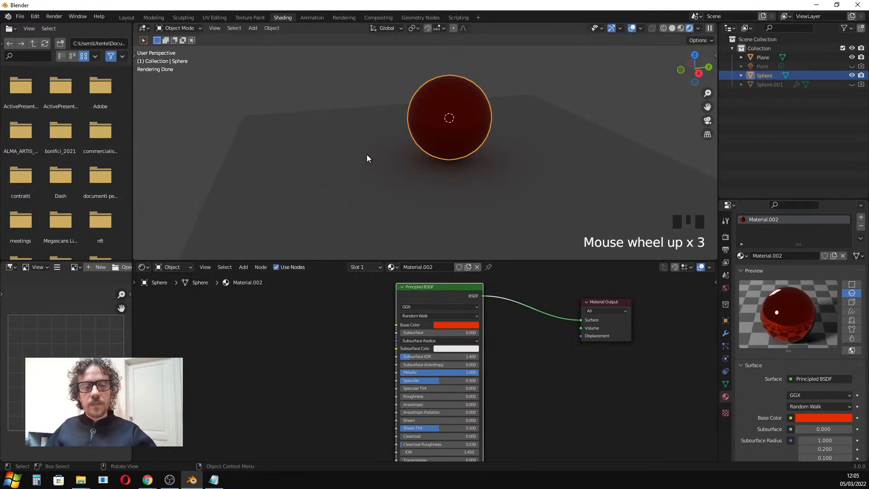
# Brighten the world background color to a light grey.
pyautogui.click(726, 289)
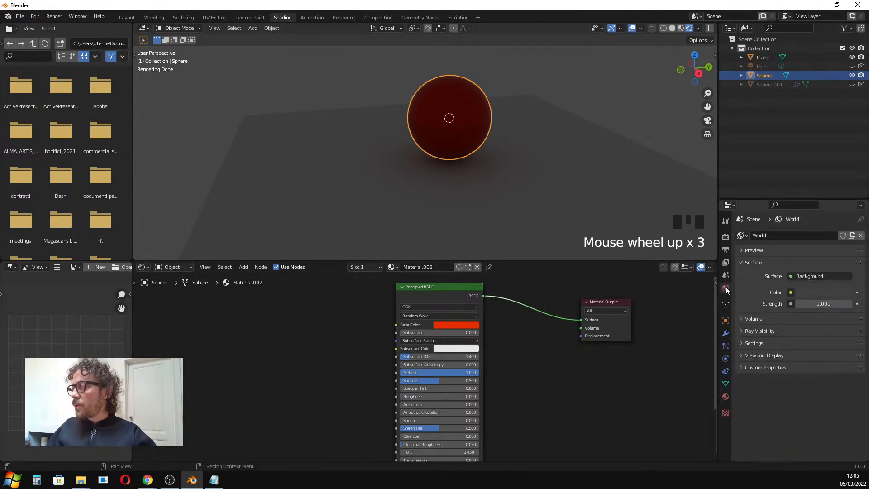
pyautogui.click(811, 293)
pyautogui.moveTo(844, 213); pyautogui.dragTo(845, 186)
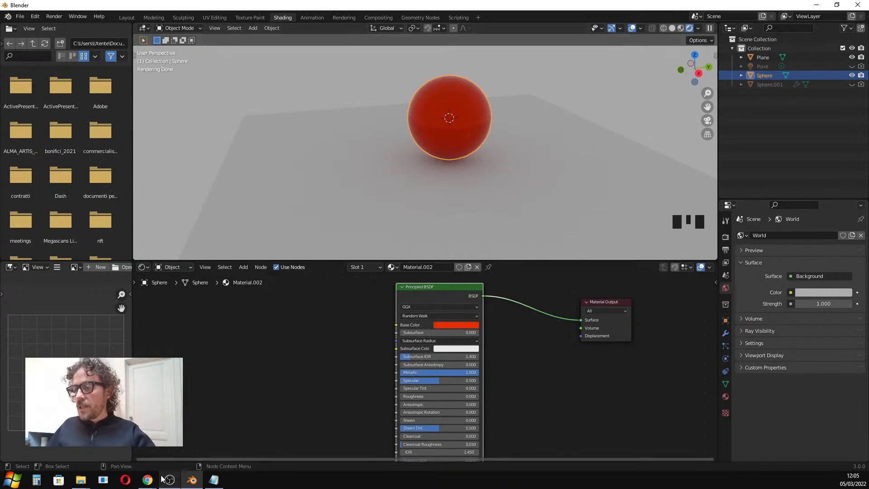
# Switch to the browser and open the Frozen Lake HDRI page on Poly Haven.
pyautogui.moveTo(154, 480)
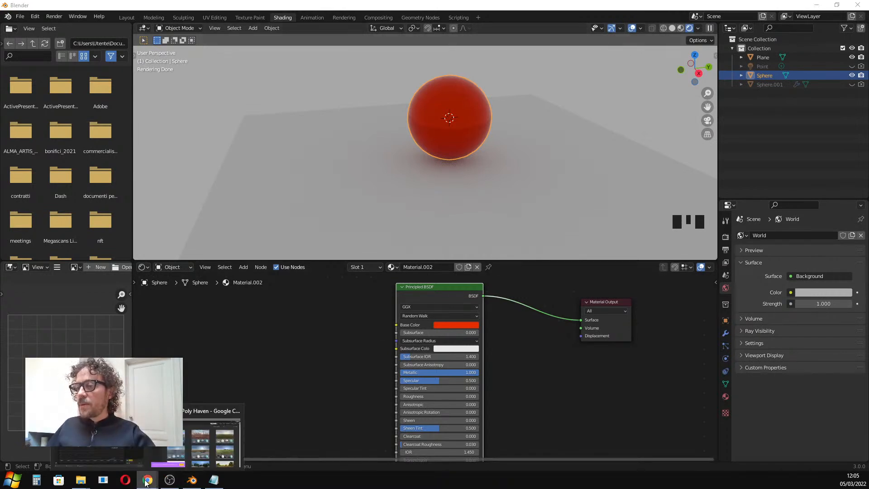
pyautogui.click(183, 446)
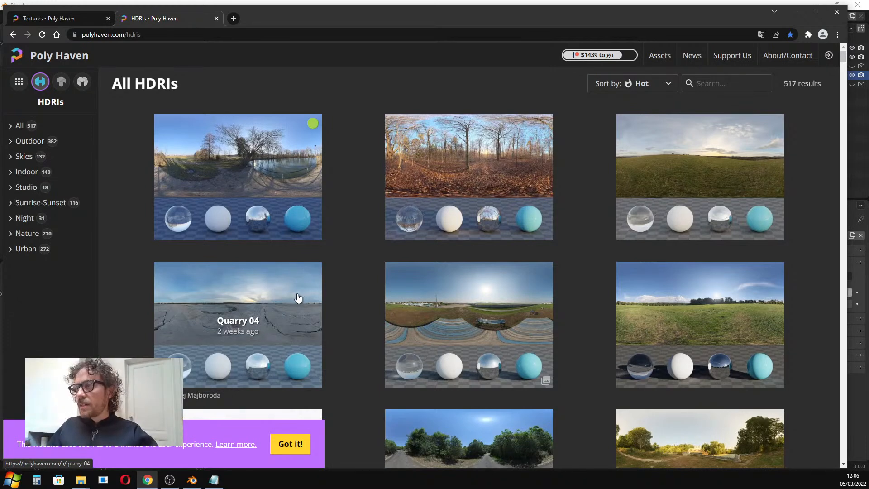
pyautogui.click(277, 163)
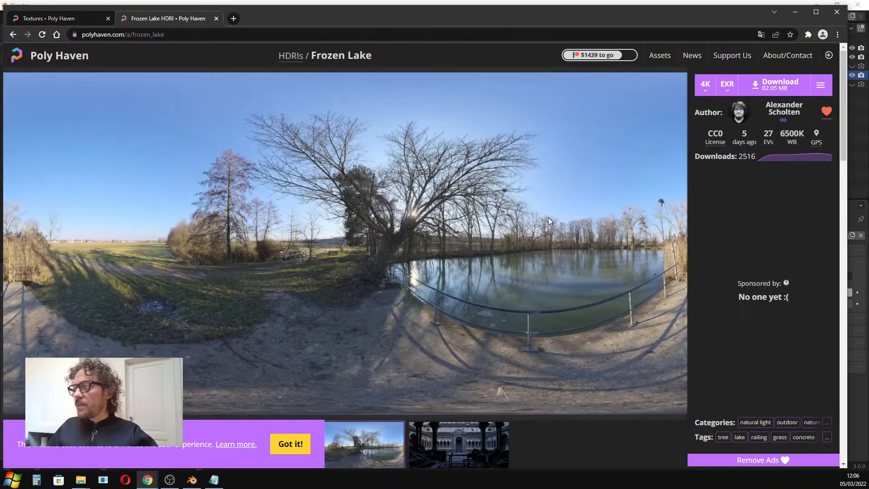
# Examine the Frozen Lake HDRI page and its sphere preview images.
pyautogui.scroll(-1, 510, 181)
pyautogui.scroll(-1, 503, 206)
pyautogui.scroll(1, 466, 260)
pyautogui.scroll(-3, 466, 260)
pyautogui.scroll(1, 464, 261)
pyautogui.scroll(2, 464, 261)
pyautogui.scroll(-3, 358, 238)
pyautogui.click(287, 268)
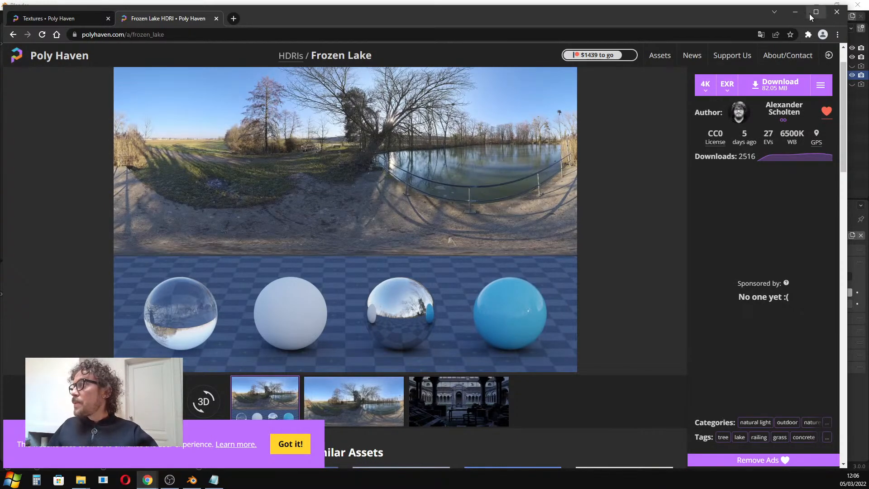
pyautogui.click(790, 13)
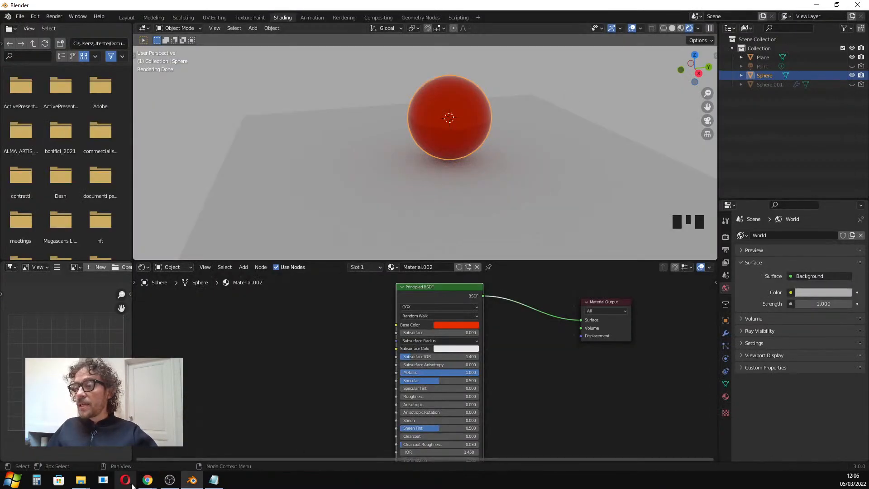
pyautogui.click(146, 484)
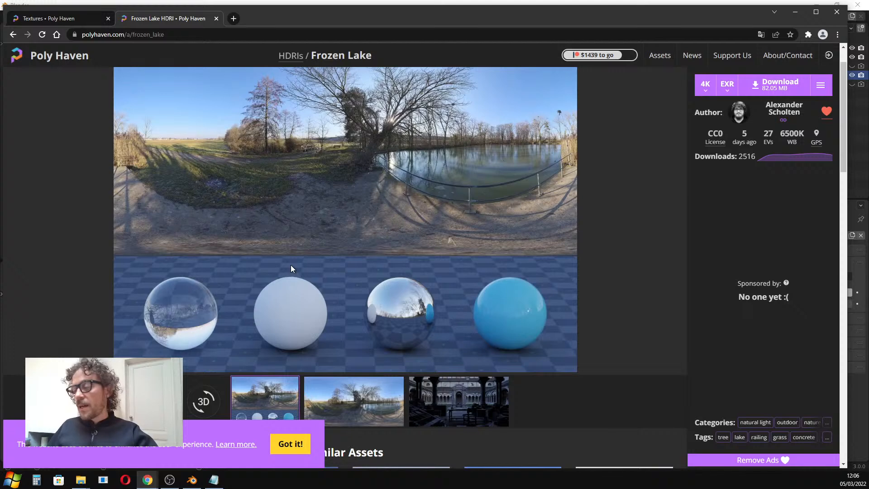
# Switch back to Blender and plug an Environment Texture into the world's background color.
pyautogui.click(796, 13)
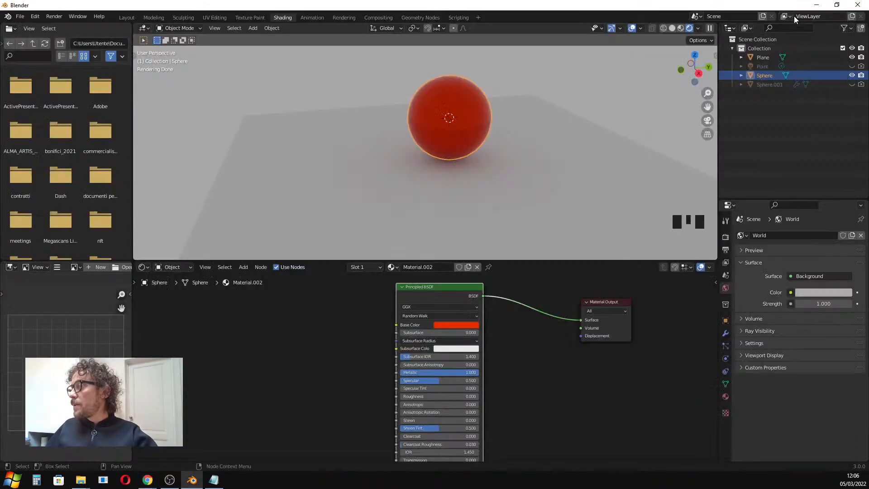
pyautogui.scroll(-2, 453, 154)
pyautogui.keyDown('shift'); pyautogui.moveTo(458, 132); pyautogui.dragTo(435, 143, button='middle'); pyautogui.keyUp('shift')
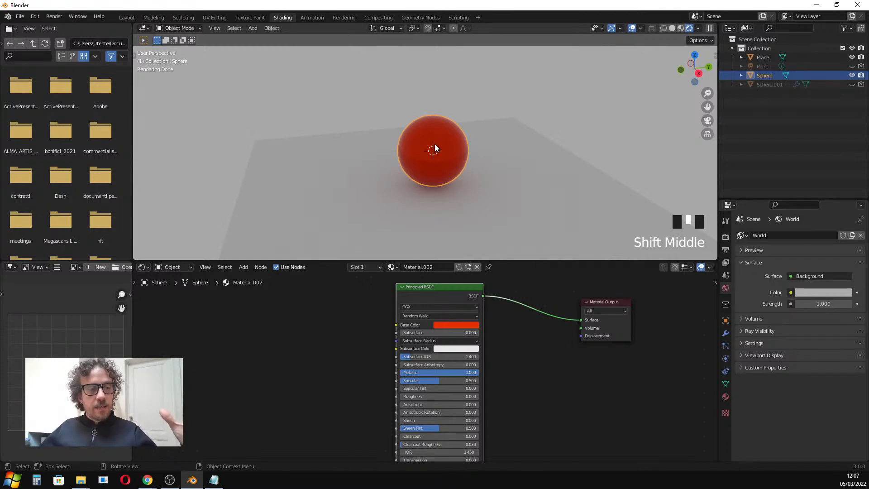
pyautogui.click(791, 293)
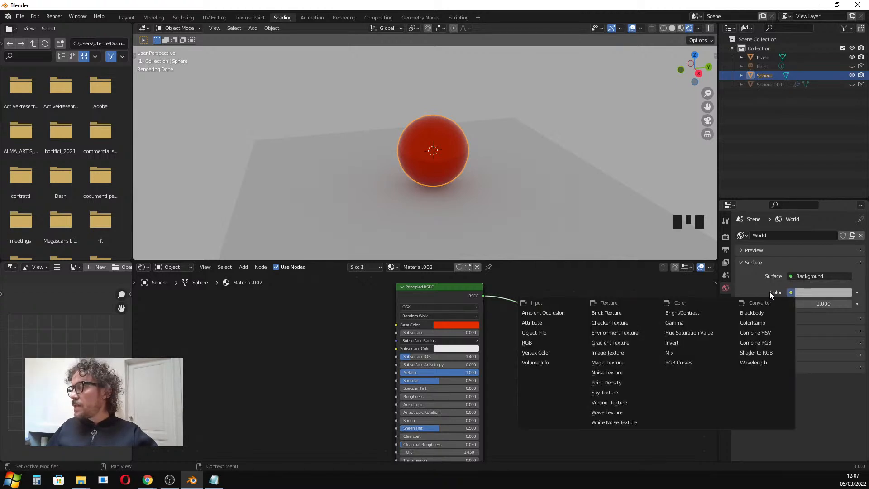
pyautogui.click(609, 333)
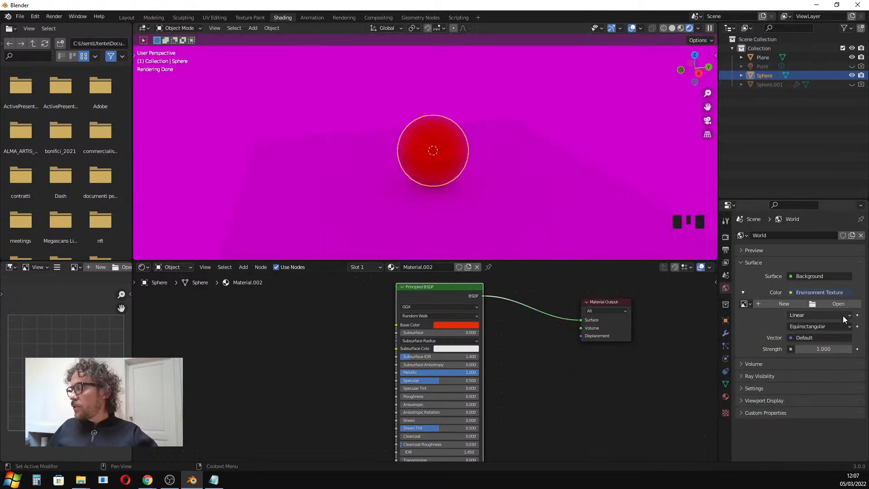
# Open the Studio_via_maragliano_hdri.exr image from the HDRI folder as the environment texture.
pyautogui.click(833, 303)
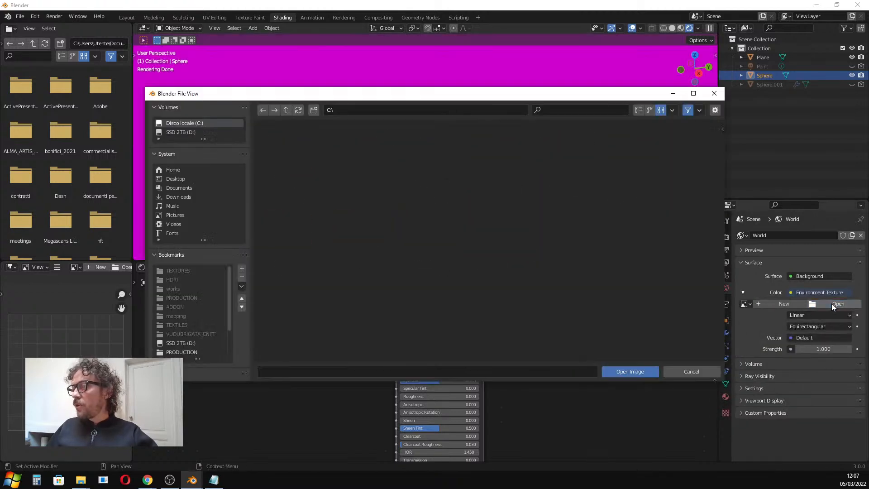
pyautogui.scroll(-4, 213, 335)
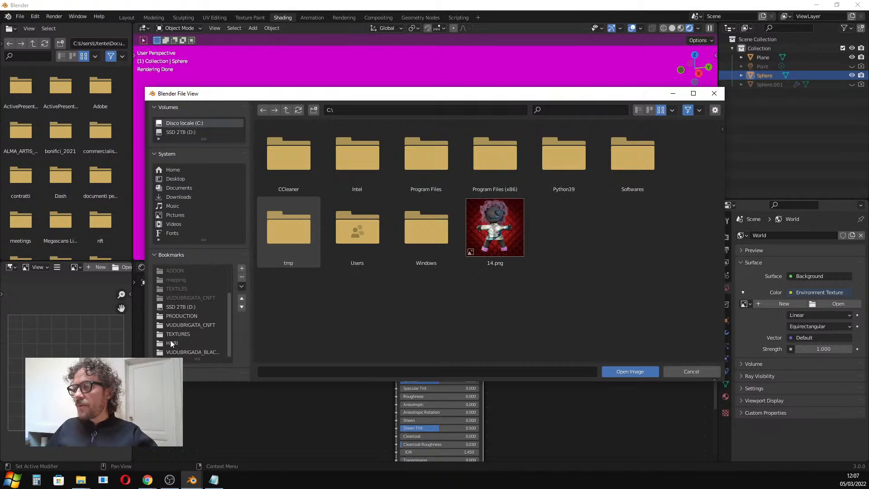
pyautogui.click(172, 344)
pyautogui.scroll(-8, 498, 272)
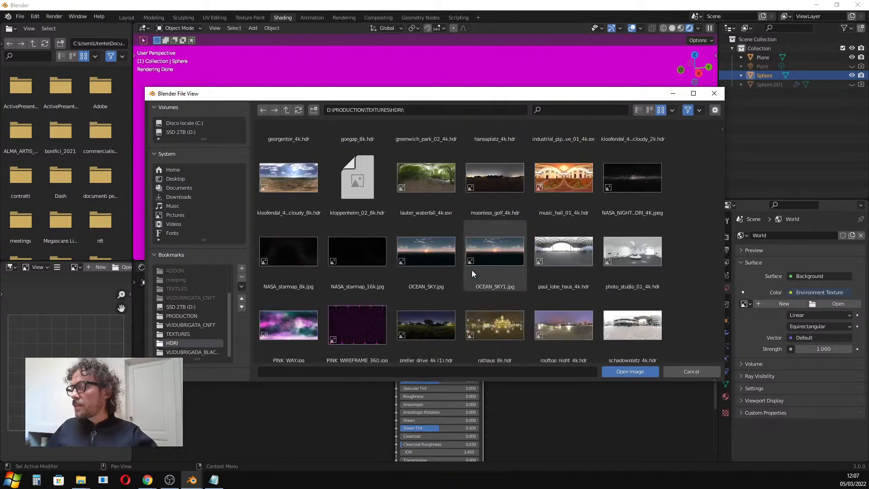
pyautogui.scroll(-5, 473, 280)
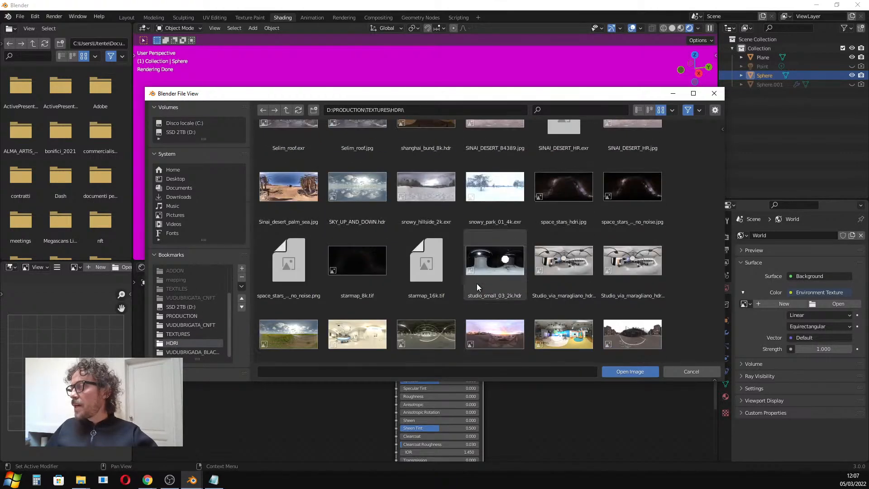
pyautogui.click(650, 110)
pyautogui.scroll(-5, 508, 249)
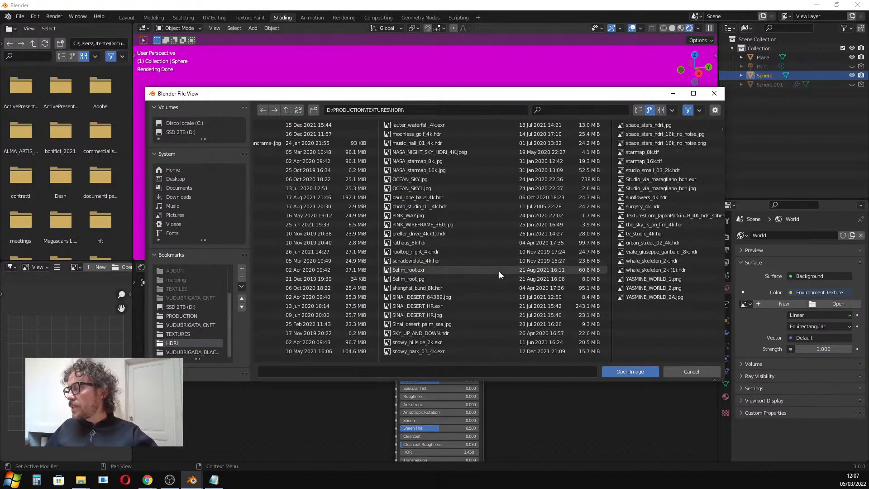
pyautogui.scroll(1, 342, 289)
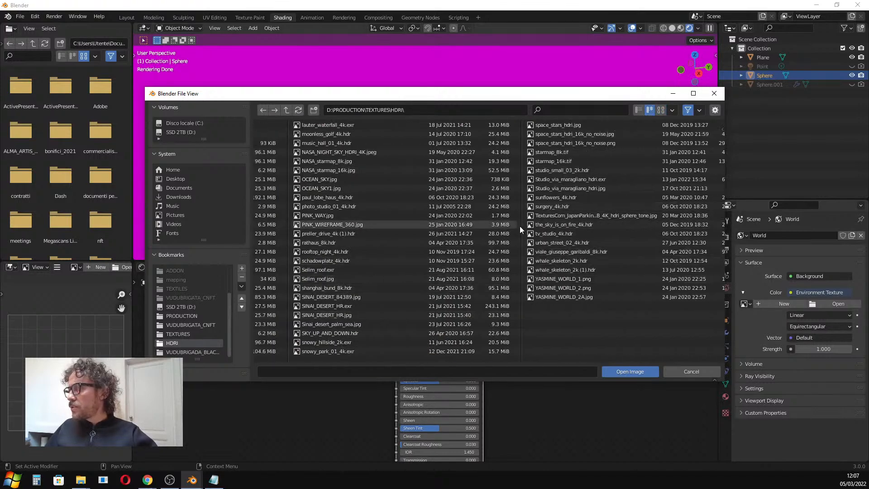
pyautogui.scroll(-1, 553, 189)
pyautogui.click(537, 181)
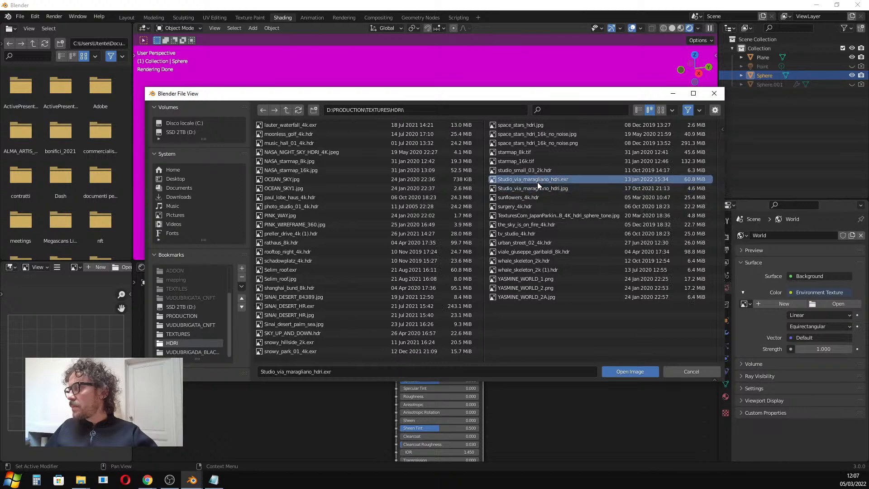
pyautogui.click(626, 372)
# Orbit and zoom the viewport to examine the sphere lit by the HDRI.
pyautogui.moveTo(409, 145); pyautogui.dragTo(514, 154, button='middle')
pyautogui.scroll(4, 515, 153)
pyautogui.moveTo(392, 167); pyautogui.dragTo(491, 156, button='middle')
pyautogui.scroll(-2, 439, 179)
pyautogui.keyDown('shift'); pyautogui.moveTo(432, 183); pyautogui.dragTo(424, 156, button='middle'); pyautogui.keyUp('shift')
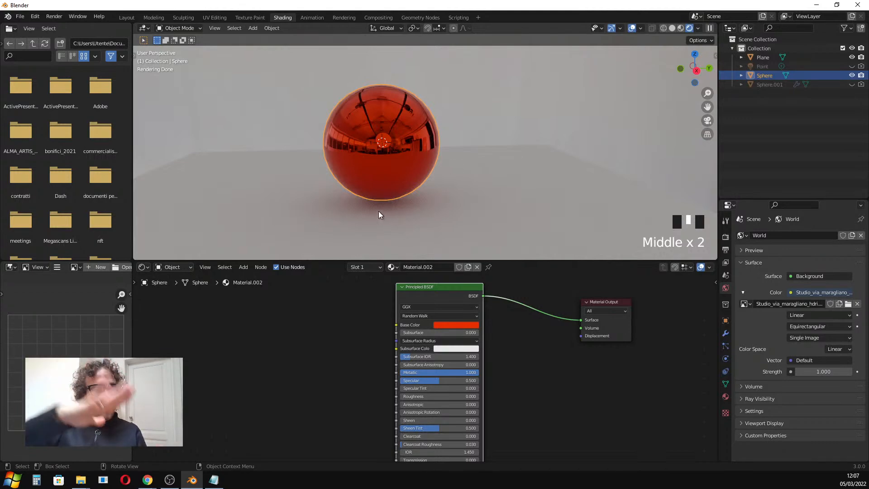
pyautogui.scroll(-4, 396, 180)
pyautogui.moveTo(443, 148); pyautogui.dragTo(673, 156, button='middle')
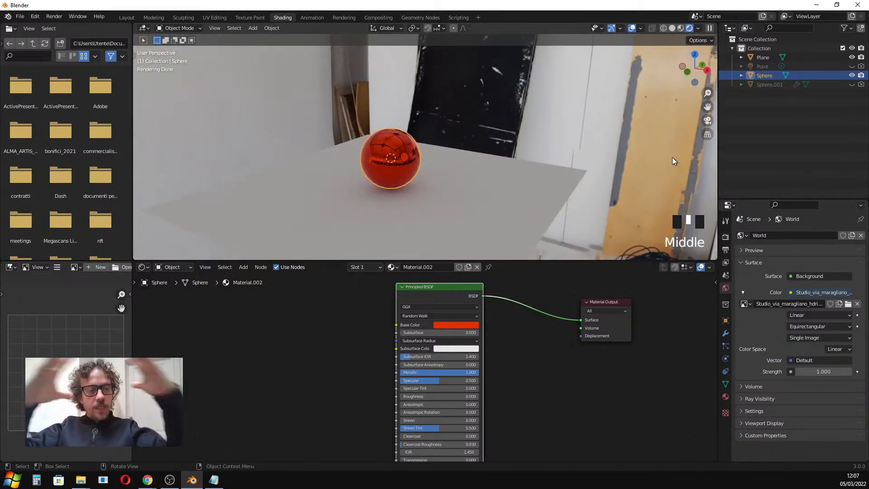
pyautogui.scroll(4, 310, 148)
pyautogui.keyDown('shift'); pyautogui.moveTo(468, 186); pyautogui.dragTo(390, 163, button='middle'); pyautogui.keyUp('shift')
pyautogui.scroll(2, 390, 164)
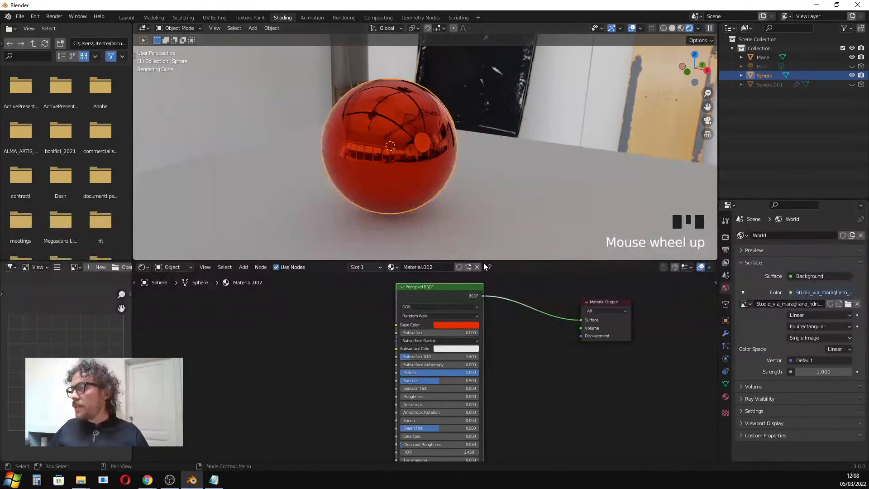
# Enlarge the node editor and shift the sphere's base color toward a more orange red.
pyautogui.moveTo(486, 261); pyautogui.dragTo(487, 205)
pyautogui.scroll(-2, 423, 265)
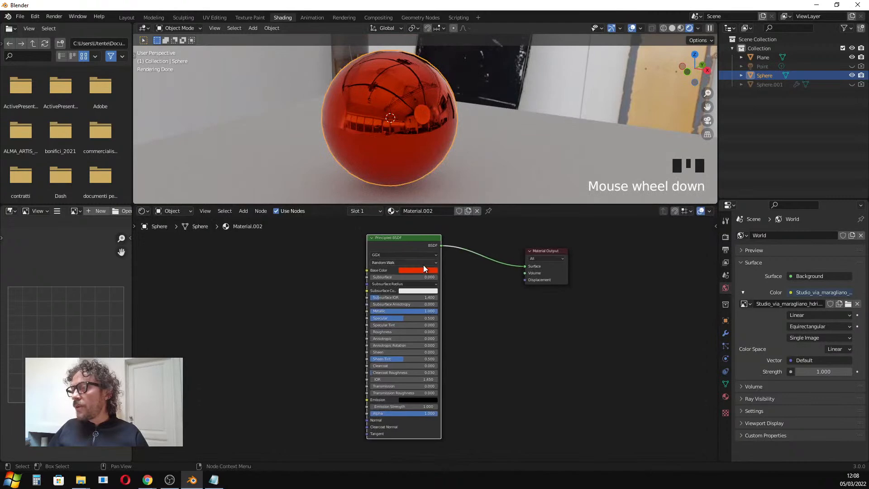
pyautogui.scroll(3, 377, 134)
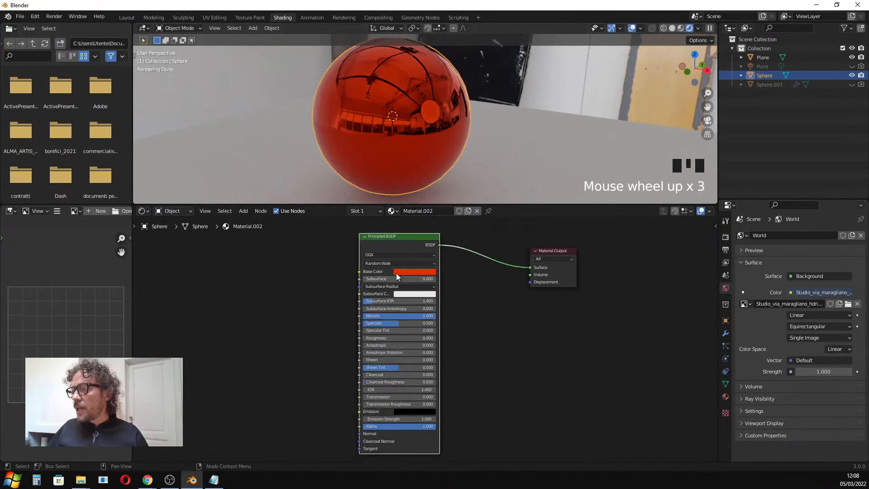
pyautogui.click(407, 273)
pyautogui.moveTo(441, 210); pyautogui.dragTo(418, 221)
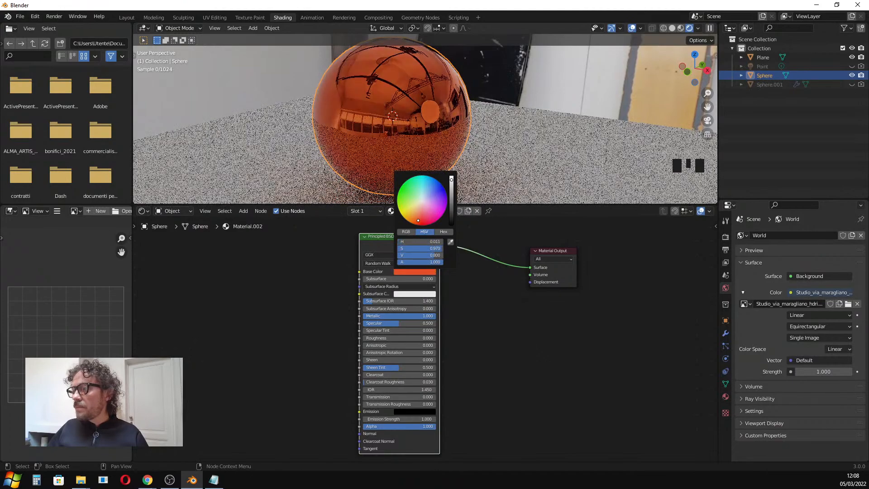
# Move the Principled BSDF node and set its Metallic value to 0.
pyautogui.press('g')
pyautogui.click(381, 325)
pyautogui.moveTo(388, 324); pyautogui.dragTo(340, 325)
# Set the Principled BSDF's Metallic to about 0.66, Specular to about 0.37 and Roughness to about 0.5.
pyautogui.scroll(3, 405, 154)
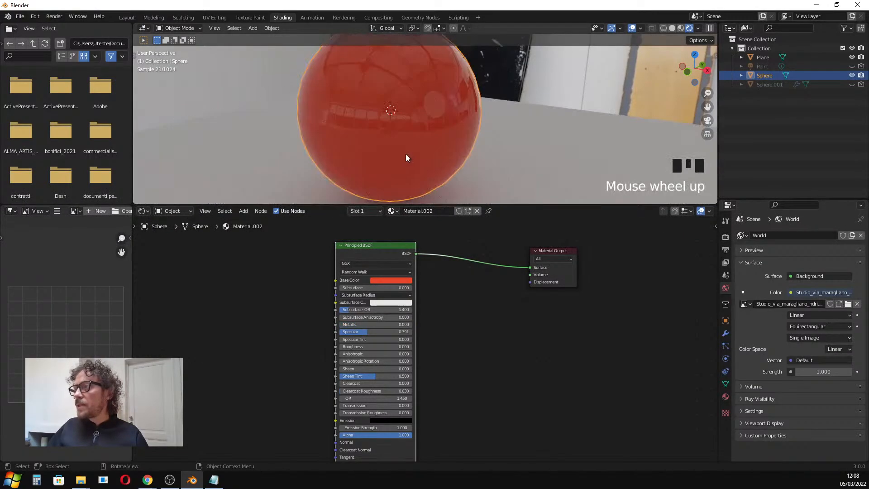
pyautogui.keyDown('shift'); pyautogui.moveTo(412, 154); pyautogui.dragTo(403, 167, button='middle'); pyautogui.keyUp('shift')
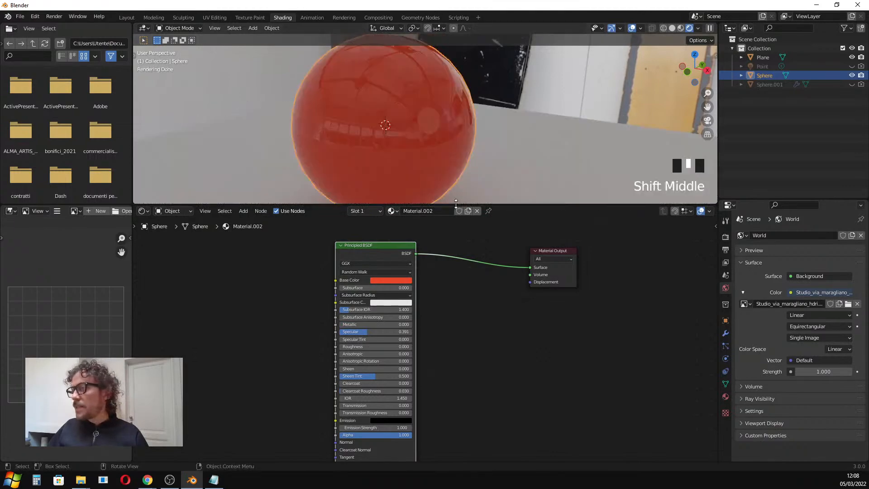
pyautogui.moveTo(426, 205); pyautogui.dragTo(427, 245)
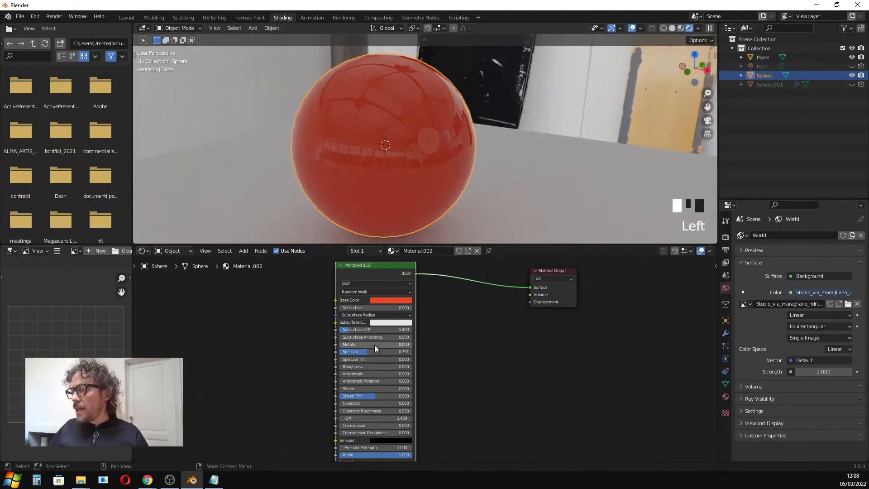
pyautogui.moveTo(369, 351)
pyautogui.mouseDown()
pyautogui.moveTo(413, 352)
pyautogui.moveTo(340, 352)
pyautogui.moveTo(356, 346)
pyautogui.mouseUp()
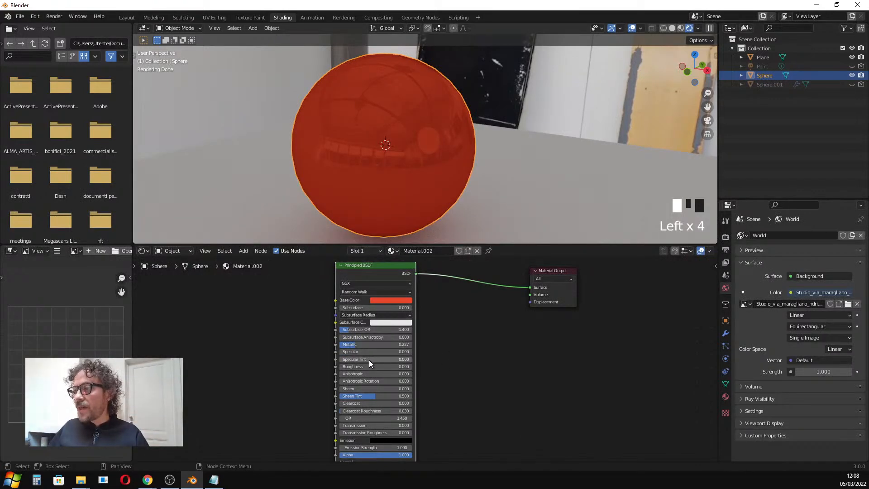
pyautogui.moveTo(382, 367); pyautogui.dragTo(410, 367)
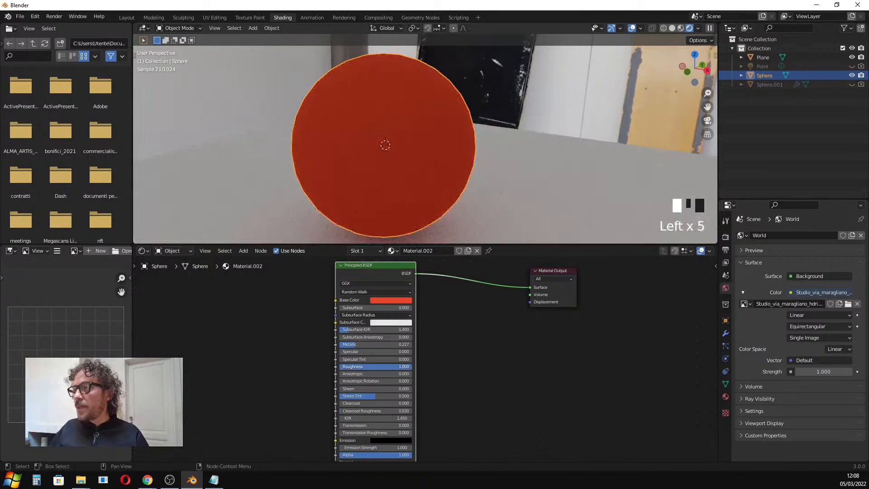
pyautogui.moveTo(362, 348); pyautogui.dragTo(368, 366)
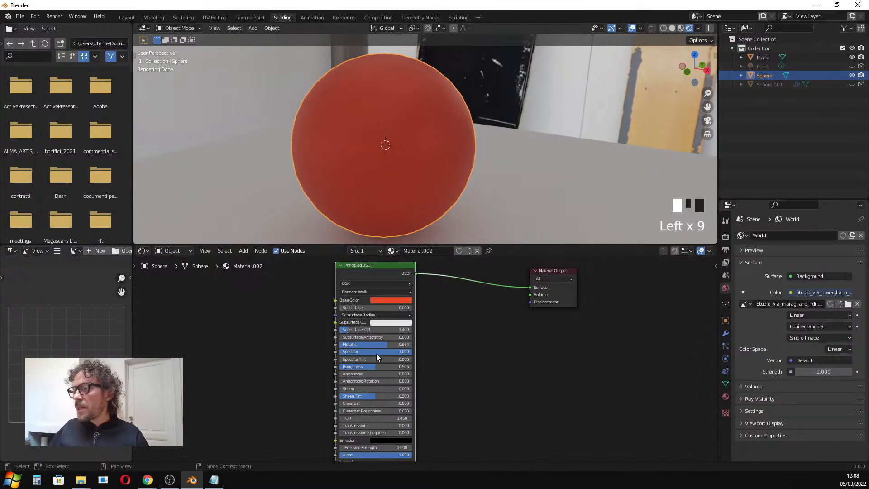
pyautogui.moveTo(393, 352); pyautogui.dragTo(344, 352)
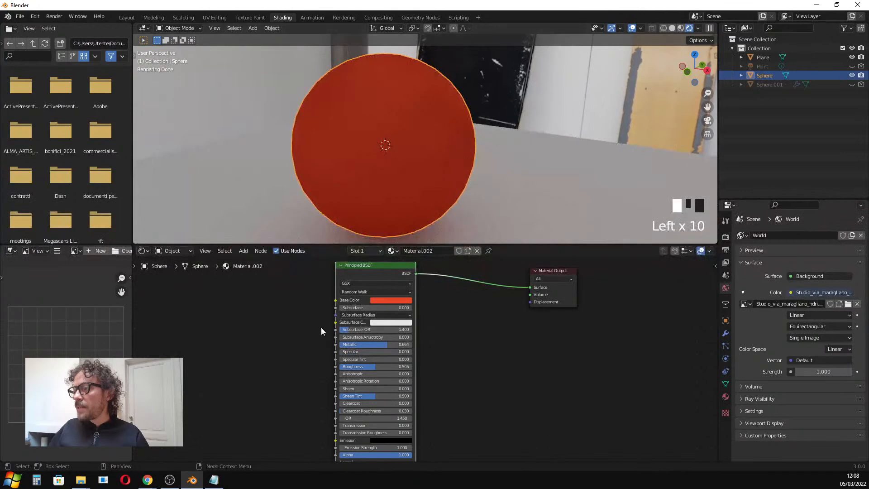
pyautogui.click(357, 352)
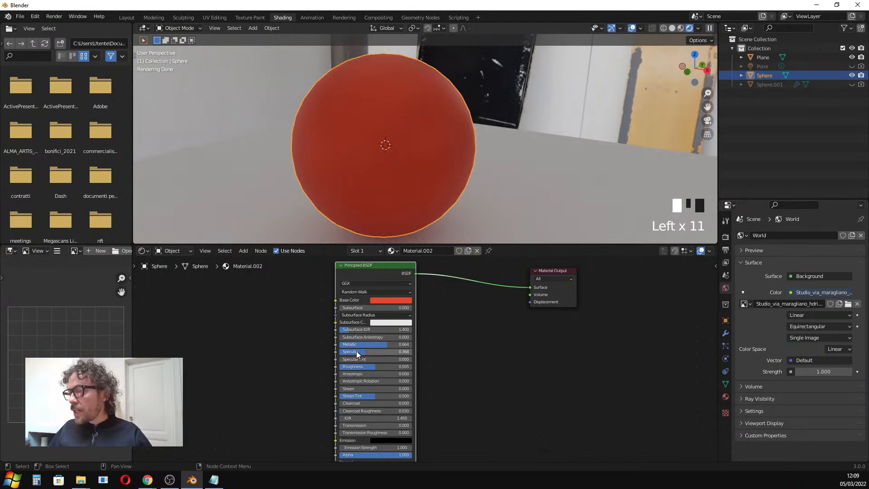
# Set the material's Transmission to 1.
pyautogui.scroll(-1, 370, 366)
pyautogui.scroll(2, 368, 396)
pyautogui.moveTo(368, 399); pyautogui.dragTo(384, 380, button='middle')
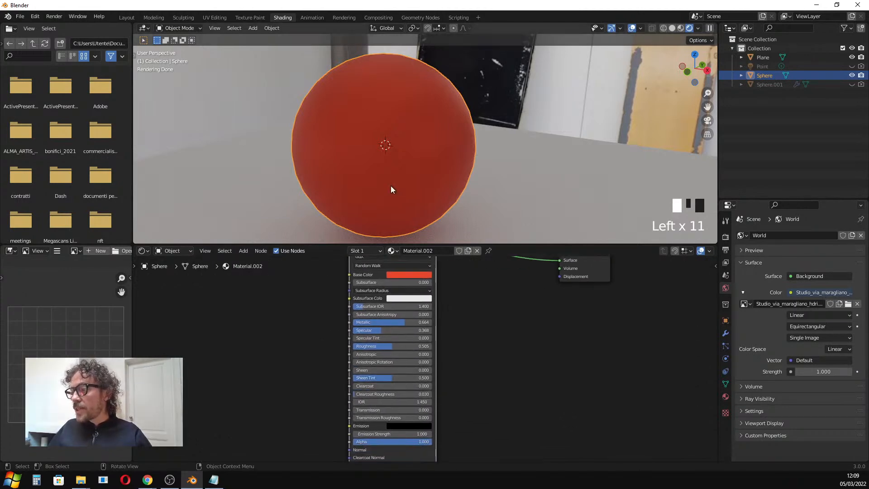
pyautogui.moveTo(368, 413); pyautogui.dragTo(399, 413)
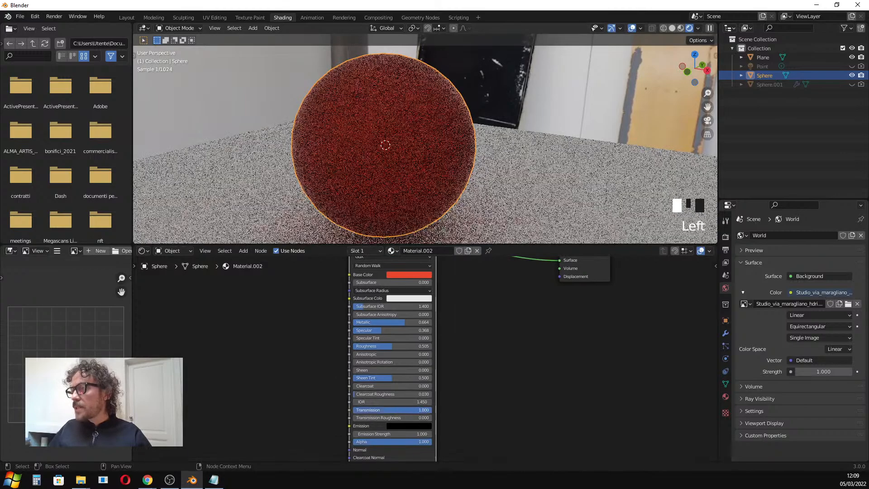
# Set the material's Metallic to 0 and Roughness to about 0.07.
pyautogui.moveTo(370, 151); pyautogui.dragTo(376, 104, button='middle')
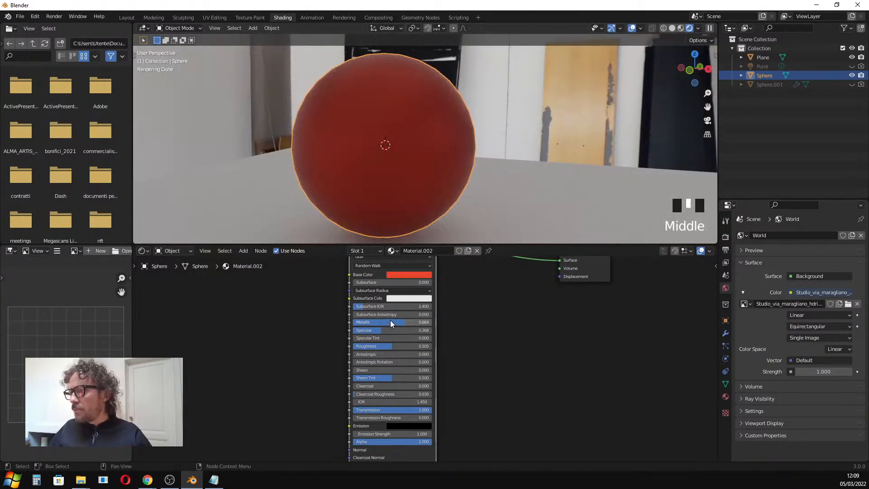
pyautogui.moveTo(390, 322); pyautogui.dragTo(352, 322)
pyautogui.moveTo(430, 144); pyautogui.dragTo(436, 137, button='middle')
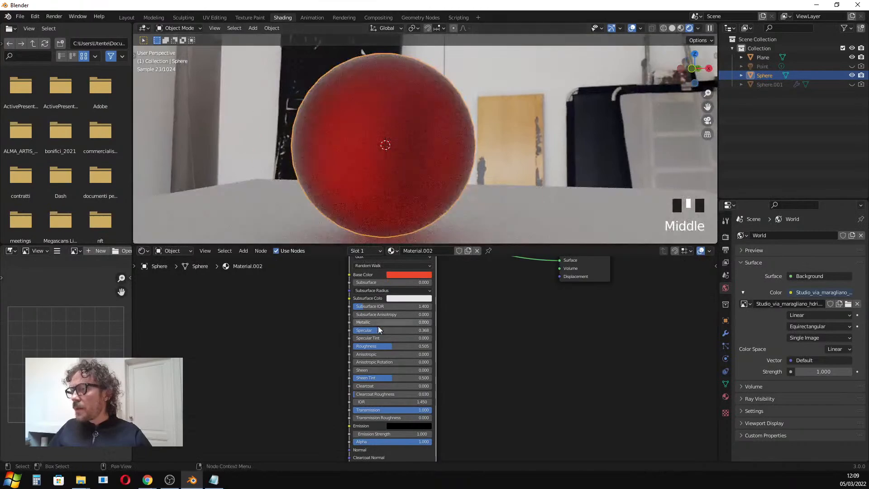
pyautogui.moveTo(374, 347)
pyautogui.mouseDown()
pyautogui.moveTo(396, 346)
pyautogui.moveTo(359, 347)
pyautogui.mouseUp()
# Set the material's Transmission back to 0.
pyautogui.moveTo(382, 167); pyautogui.dragTo(448, 150, button='middle')
pyautogui.moveTo(458, 143); pyautogui.dragTo(441, 146, button='middle')
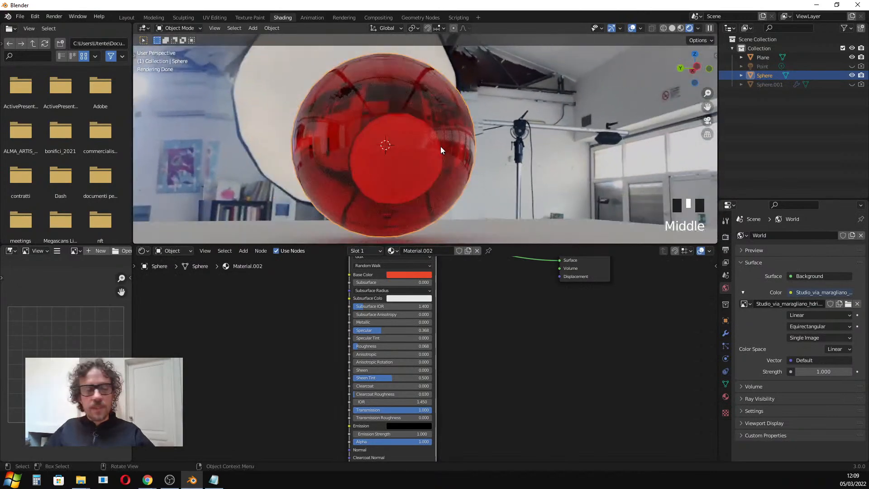
pyautogui.moveTo(507, 146); pyautogui.dragTo(488, 153, button='middle')
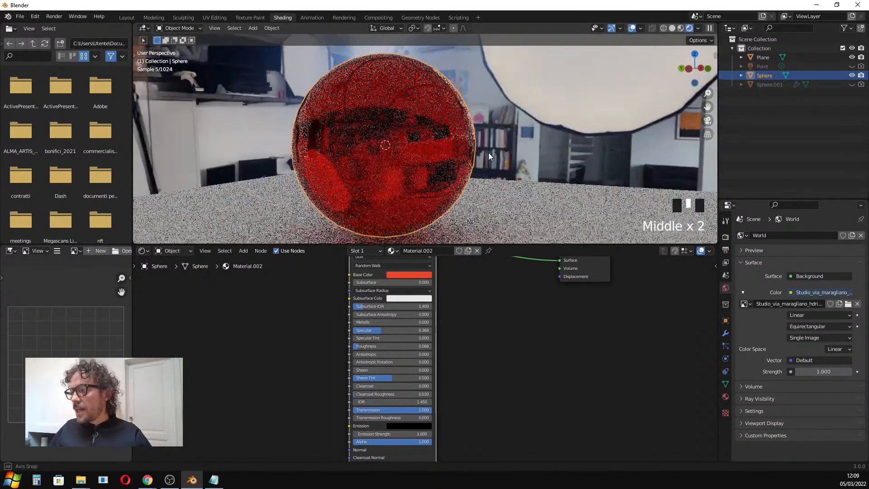
pyautogui.moveTo(400, 410); pyautogui.dragTo(357, 410)
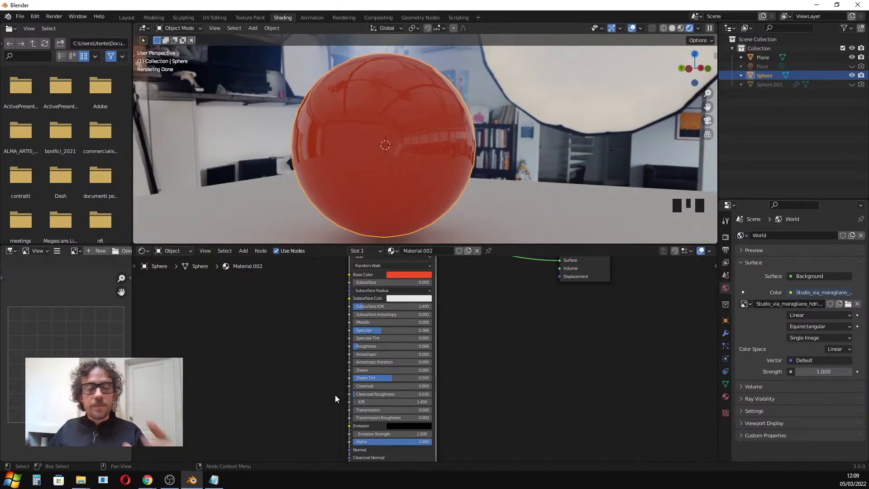
# Set the material's emission color to bright red.
pyautogui.click(401, 425)
pyautogui.click(448, 344)
pyautogui.click(435, 344)
pyautogui.scroll(-2, 456, 196)
pyautogui.moveTo(455, 196); pyautogui.dragTo(444, 218, button='middle')
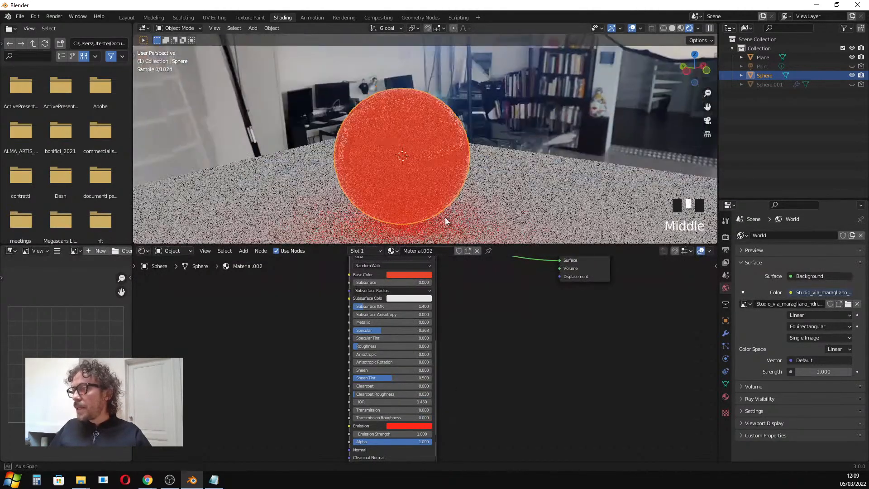
# Set the emission strength to 29.3.
pyautogui.moveTo(365, 434); pyautogui.dragTo(413, 434)
pyautogui.scroll(-4, 412, 185)
pyautogui.moveTo(451, 210); pyautogui.dragTo(406, 194, button='middle')
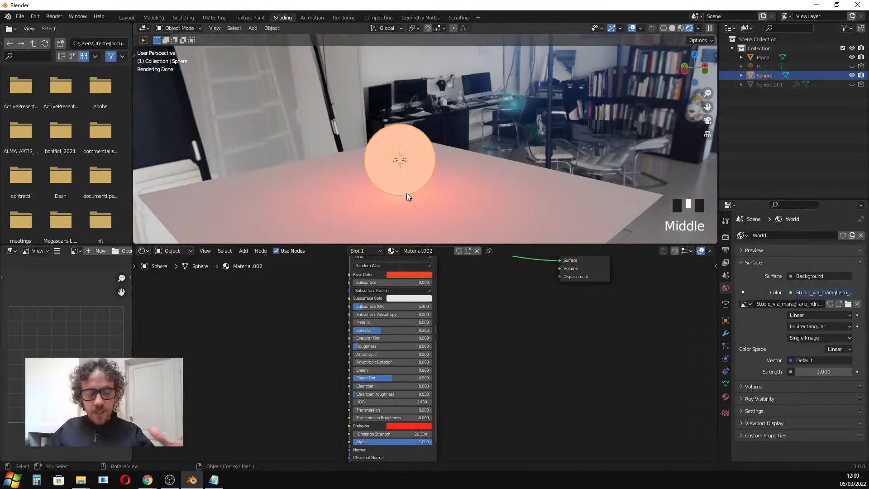
pyautogui.scroll(3, 371, 358)
pyautogui.scroll(-5, 309, 314)
pyautogui.scroll(-3, 302, 306)
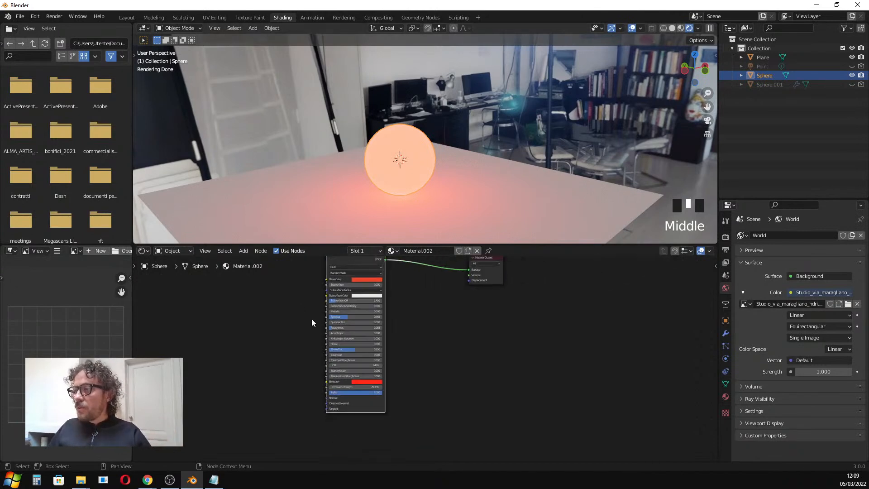
# Lower the material's Specular to about 0.02 and set the Emission Strength to 0.
pyautogui.moveTo(299, 304); pyautogui.dragTo(359, 338, button='middle')
pyautogui.scroll(2, 392, 303)
pyautogui.moveTo(430, 284); pyautogui.dragTo(458, 276)
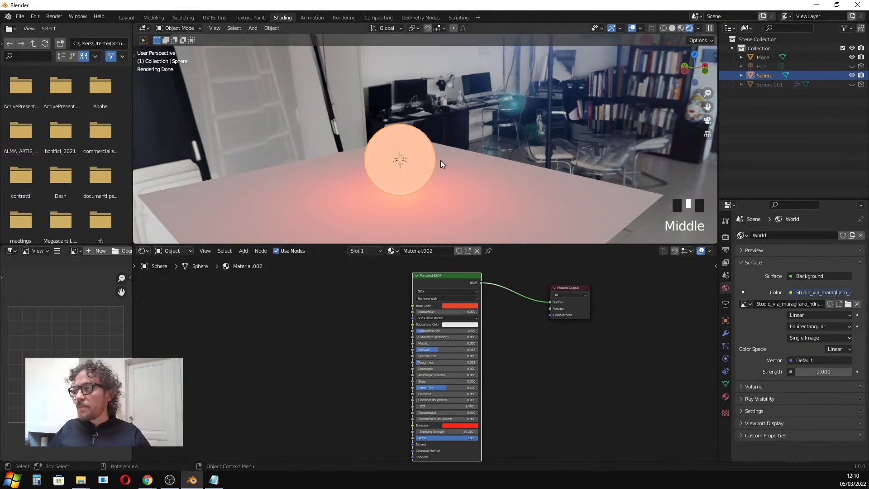
pyautogui.scroll(2, 380, 163)
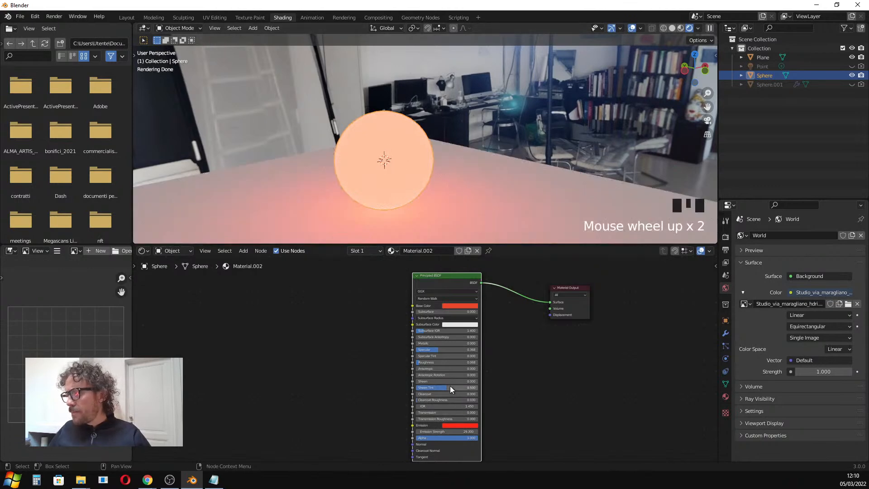
pyautogui.scroll(2, 387, 184)
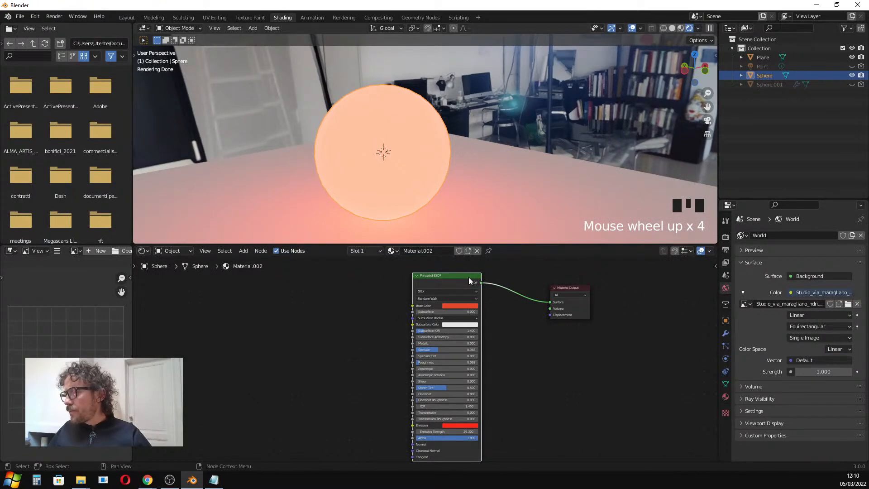
pyautogui.moveTo(452, 350); pyautogui.dragTo(430, 350)
pyautogui.click(449, 431)
pyautogui.write('2.8')
pyautogui.press('Return')
pyautogui.moveTo(448, 432); pyautogui.dragTo(436, 432)
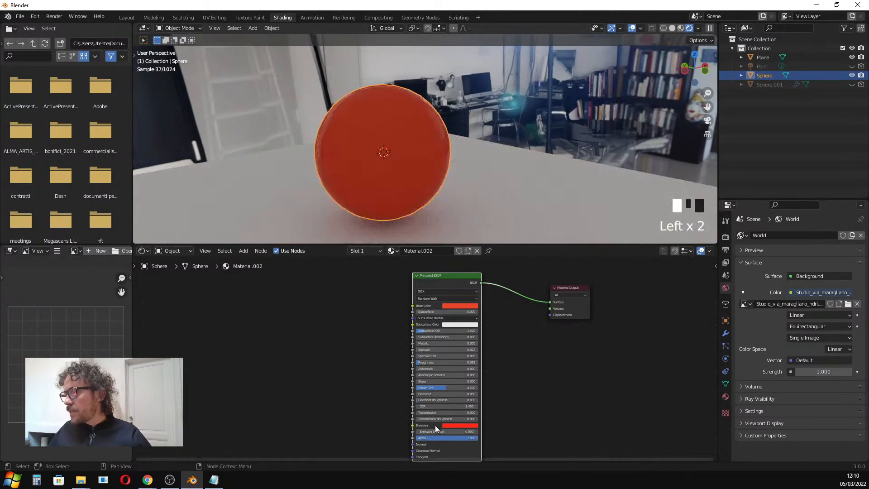
# Raise the material's Roughness to its maximum to see a matte sphere.
pyautogui.scroll(2, 352, 149)
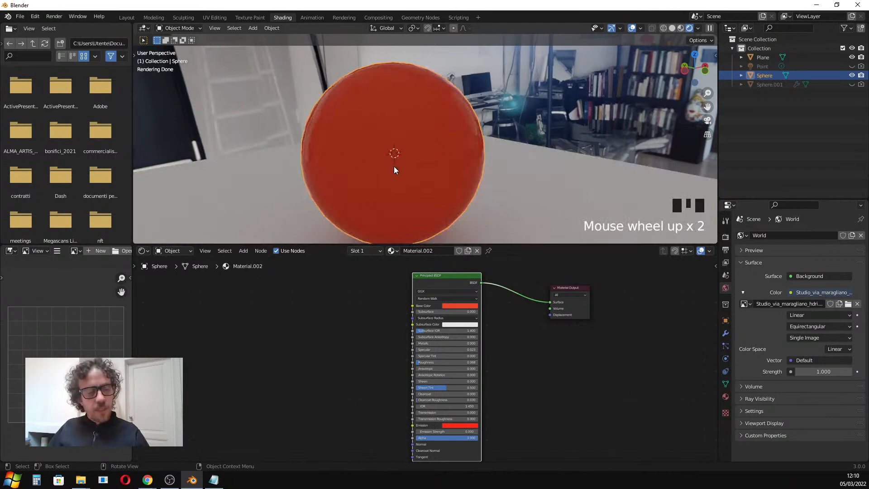
pyautogui.moveTo(352, 244); pyautogui.dragTo(353, 328)
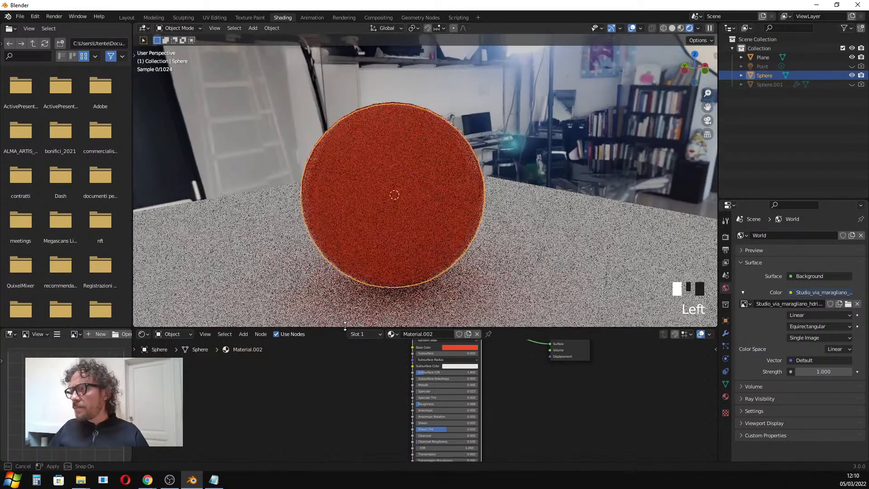
pyautogui.keyDown('shift'); pyautogui.moveTo(382, 237); pyautogui.dragTo(420, 226, button='middle'); pyautogui.keyUp('shift')
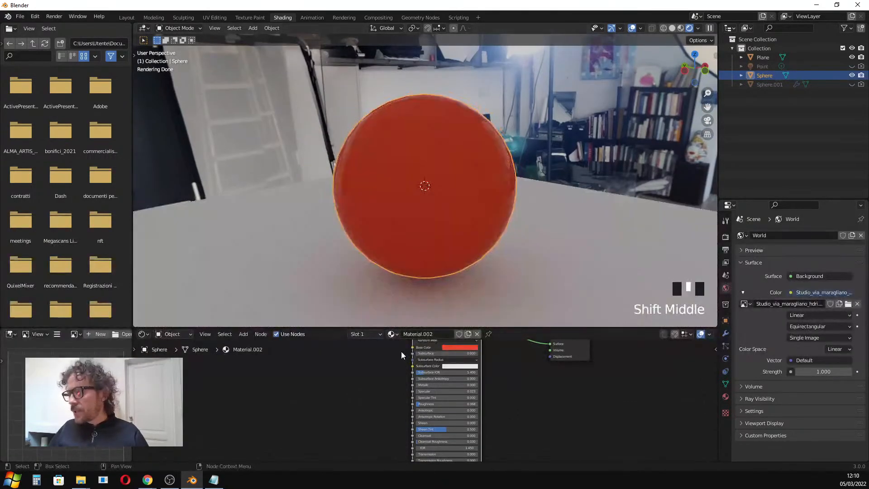
pyautogui.scroll(-2, 422, 383)
pyautogui.moveTo(405, 328); pyautogui.dragTo(405, 272)
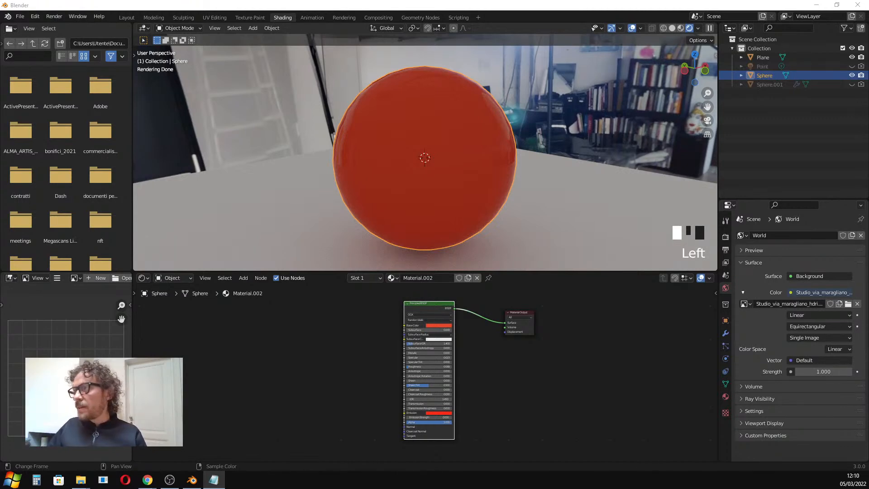
pyautogui.scroll(2, 395, 186)
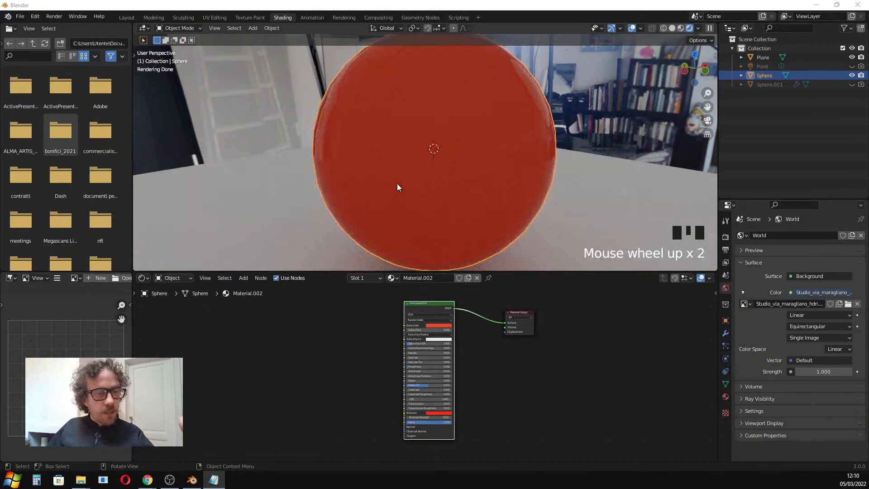
pyautogui.moveTo(447, 186); pyautogui.dragTo(442, 185, button='middle')
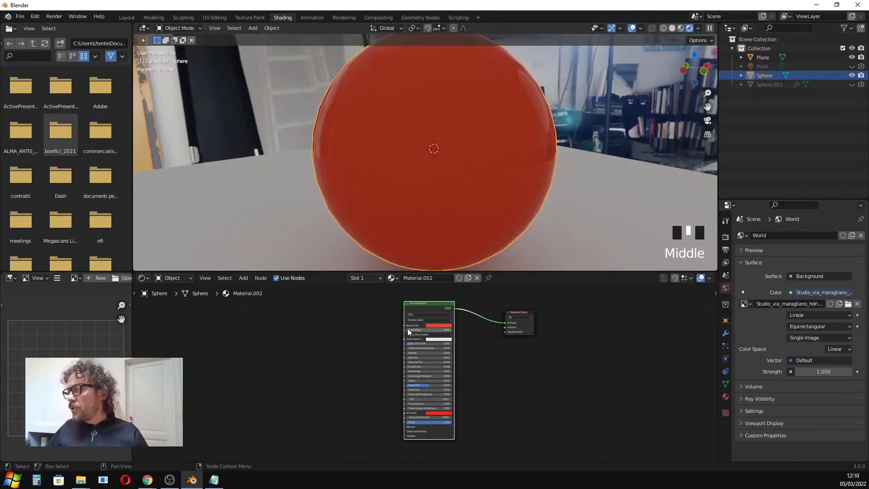
pyautogui.moveTo(422, 303)
pyautogui.mouseDown()
pyautogui.moveTo(454, 295)
pyautogui.moveTo(422, 304)
pyautogui.mouseUp()
pyautogui.scroll(1, 397, 368)
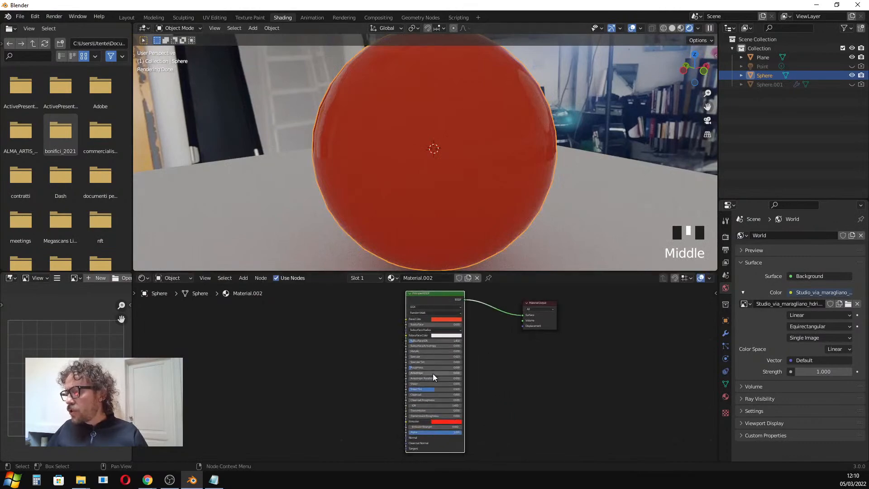
pyautogui.moveTo(417, 368); pyautogui.dragTo(452, 368)
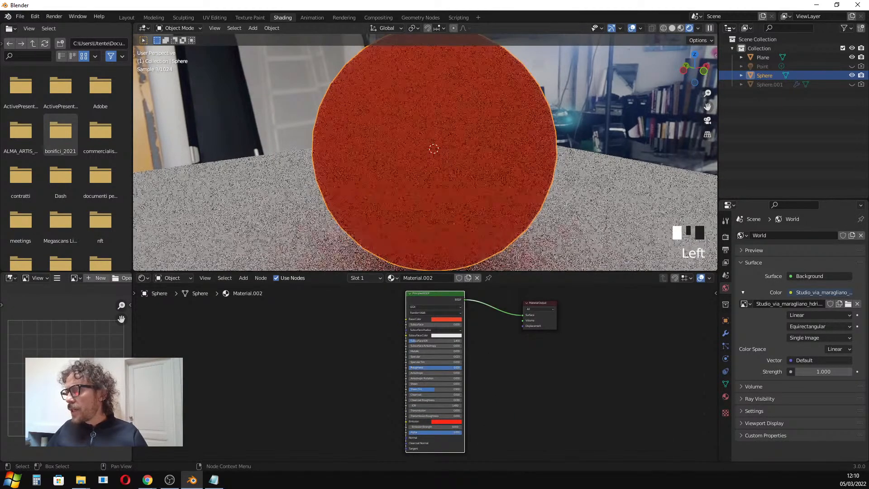
pyautogui.scroll(-2, 465, 186)
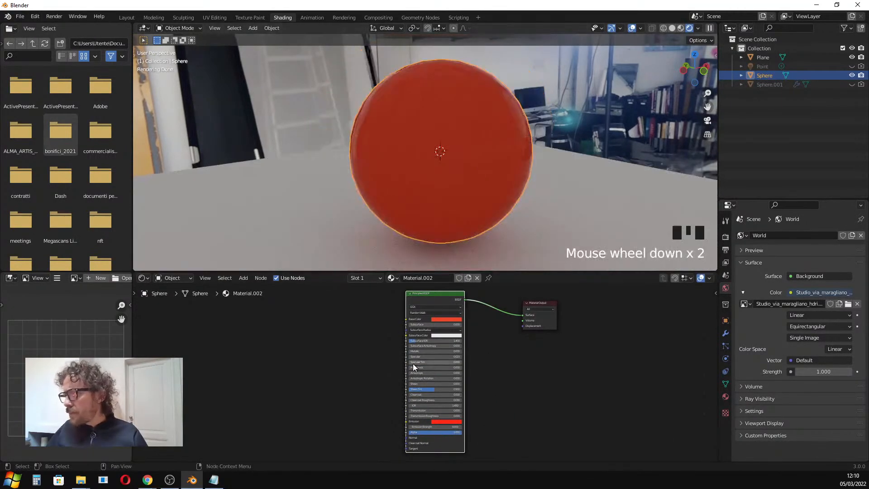
# Set the material's Specular to about 0.53 and Metallic to about 0.5.
pyautogui.scroll(1, 417, 359)
pyautogui.moveTo(417, 358); pyautogui.dragTo(451, 358)
pyautogui.scroll(2, 490, 157)
pyautogui.moveTo(490, 157)
pyautogui.mouseDown(button='middle')
pyautogui.moveTo(450, 149)
pyautogui.moveTo(433, 159)
pyautogui.moveTo(489, 156)
pyautogui.mouseUp(button='middle')
pyautogui.scroll(1, 471, 159)
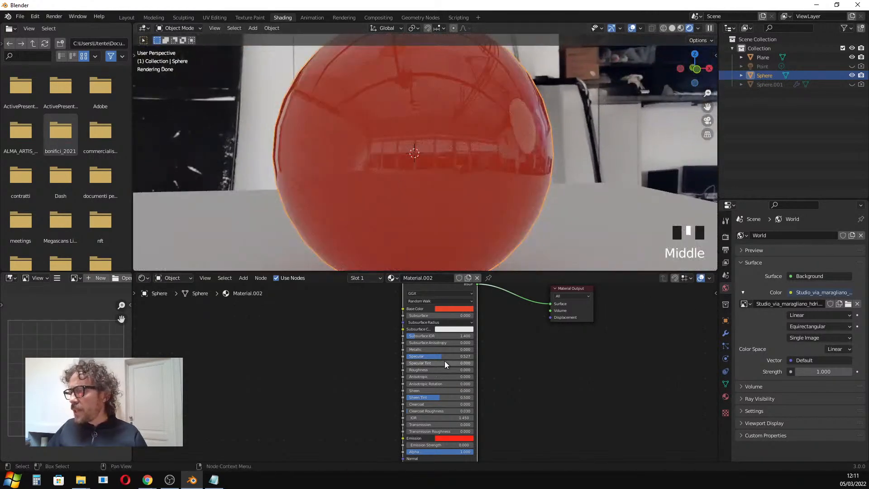
pyautogui.moveTo(426, 349); pyautogui.dragTo(451, 349)
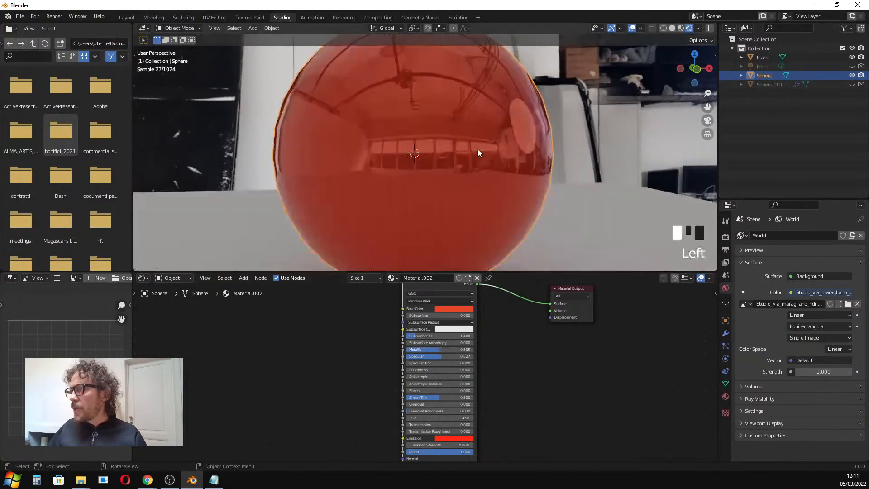
pyautogui.moveTo(468, 132); pyautogui.dragTo(485, 145, button='middle')
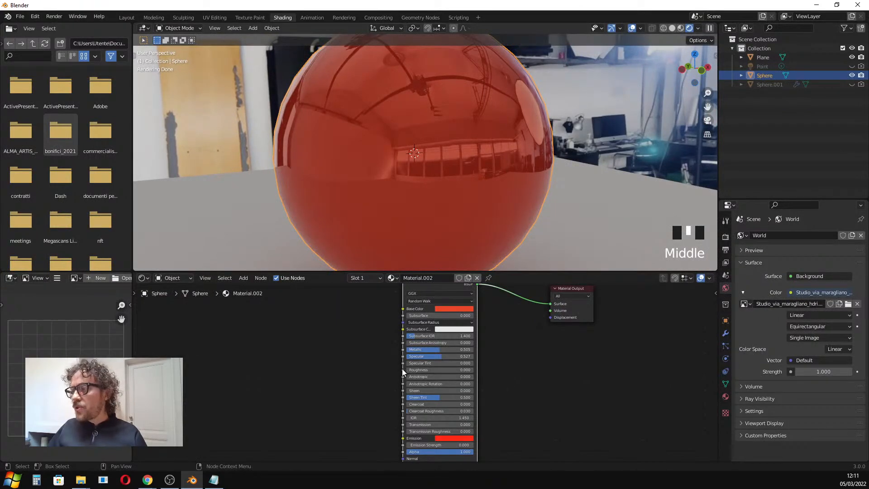
pyautogui.moveTo(406, 370); pyautogui.dragTo(377, 357)
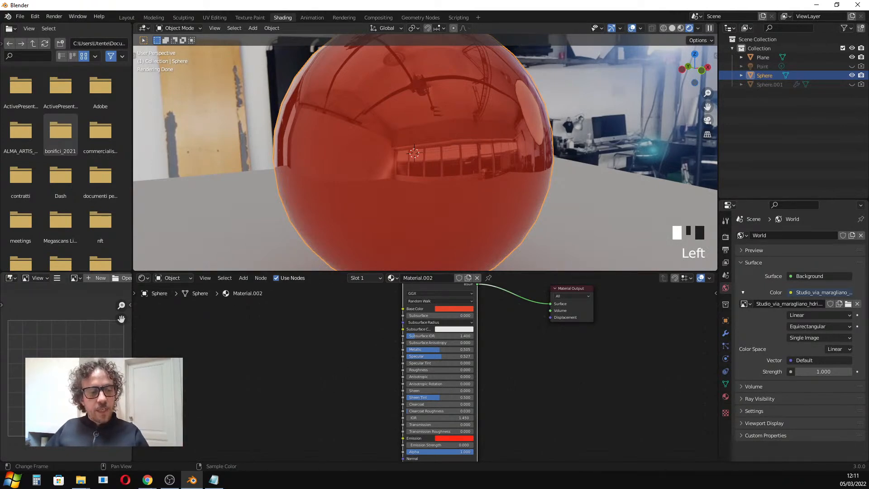
# Preview the fingerprints texture image in Windows Photo Viewer, then minimize it.
pyautogui.click(81, 480)
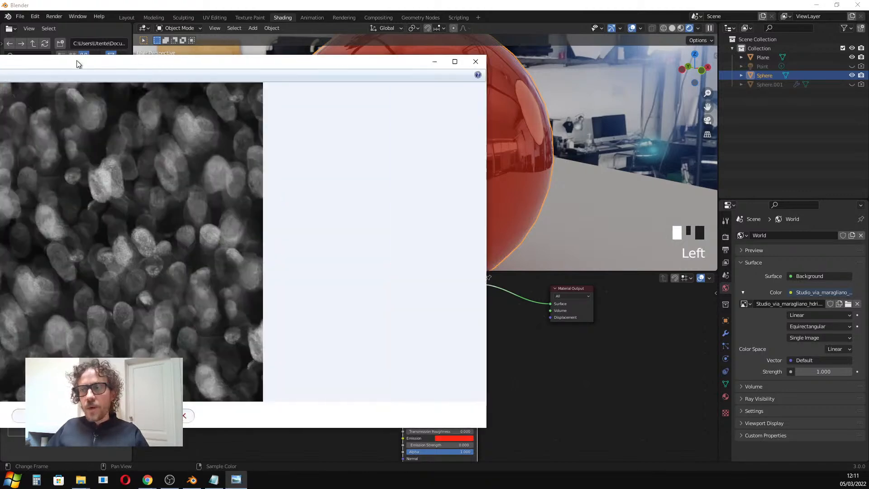
pyautogui.moveTo(78, 63); pyautogui.dragTo(326, 82)
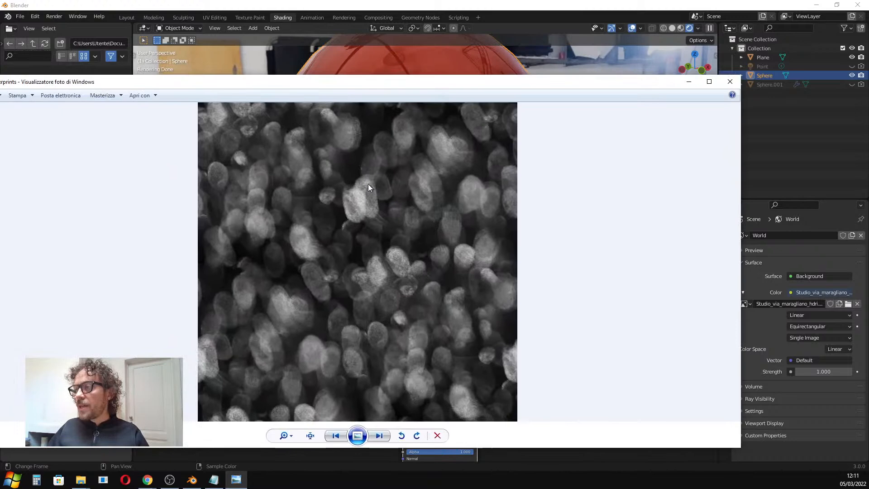
pyautogui.moveTo(284, 96)
pyautogui.mouseDown()
pyautogui.moveTo(330, 96)
pyautogui.moveTo(287, 93)
pyautogui.mouseUp()
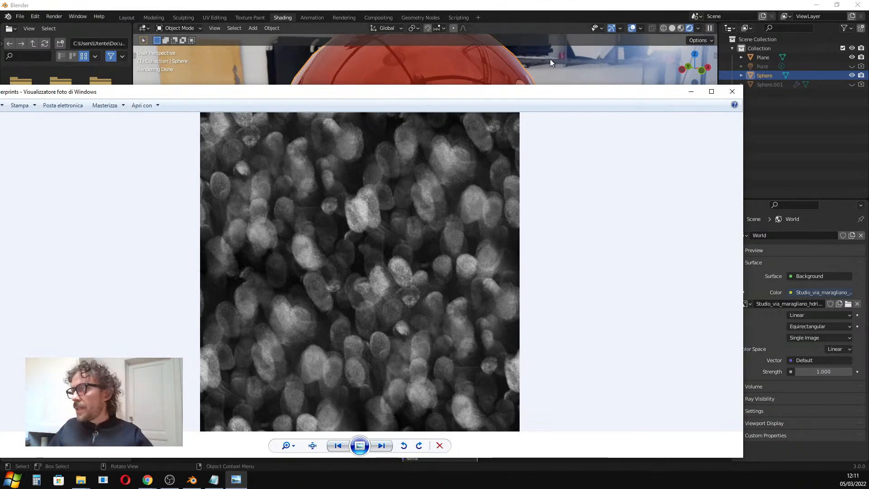
pyautogui.click(690, 92)
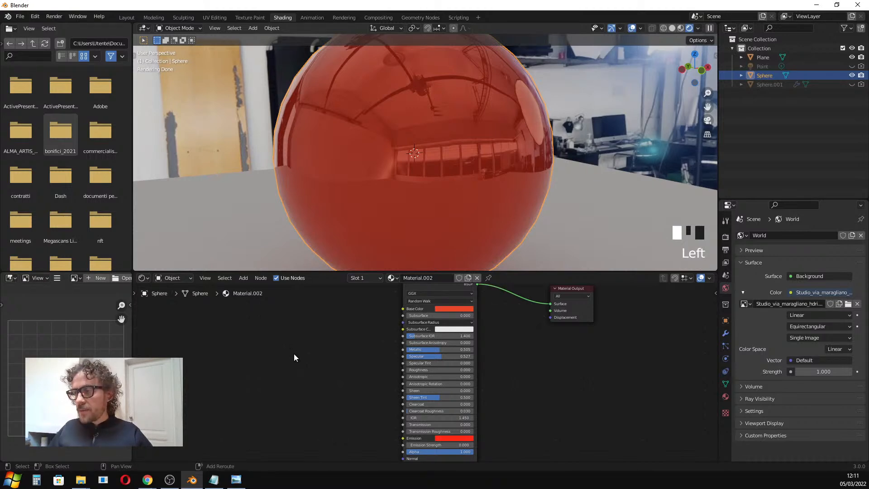
# Add an Image Texture node and connect its Color output to the Principled BSDF Roughness input.
pyautogui.hotkey('shift', 'a')
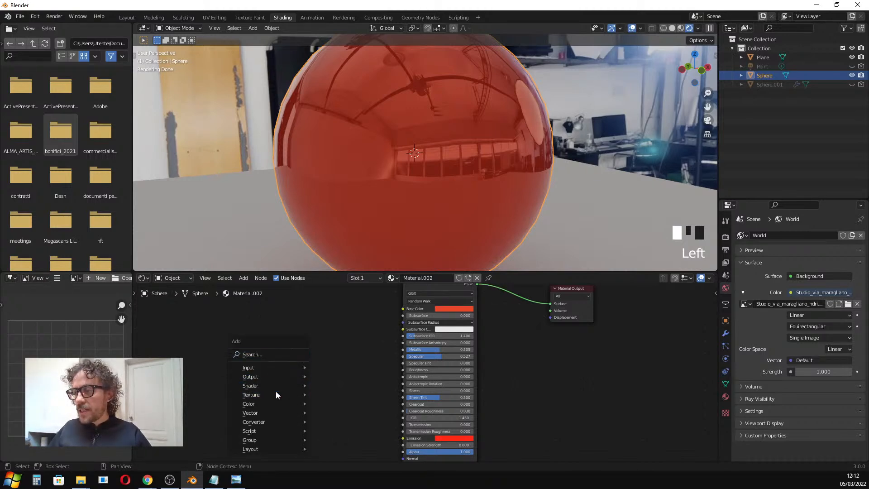
pyautogui.click(271, 356)
pyautogui.write('image')
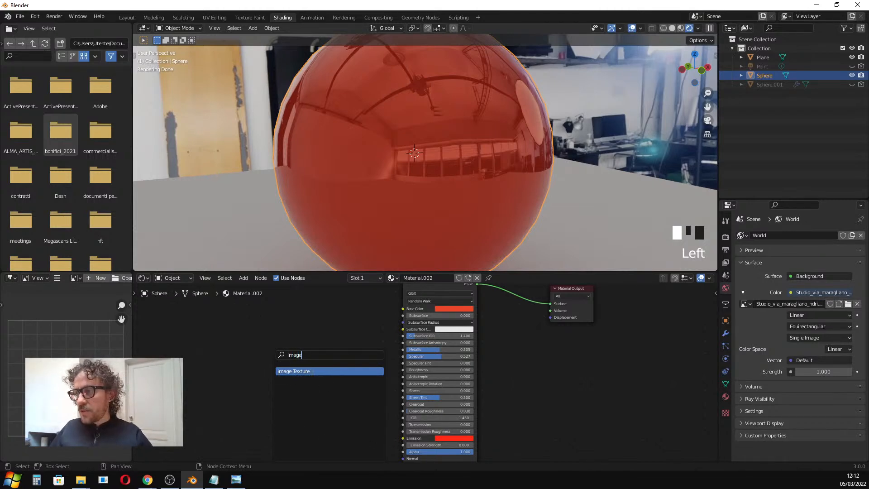
pyautogui.click(313, 372)
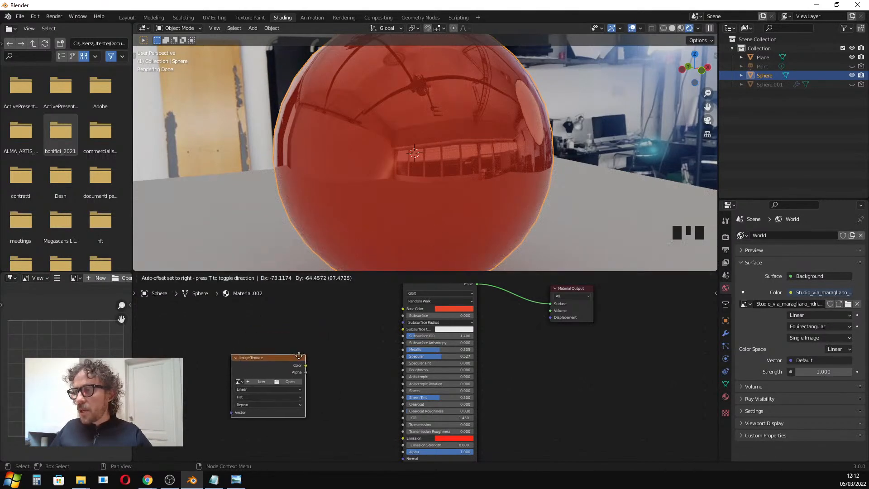
pyautogui.click(281, 324)
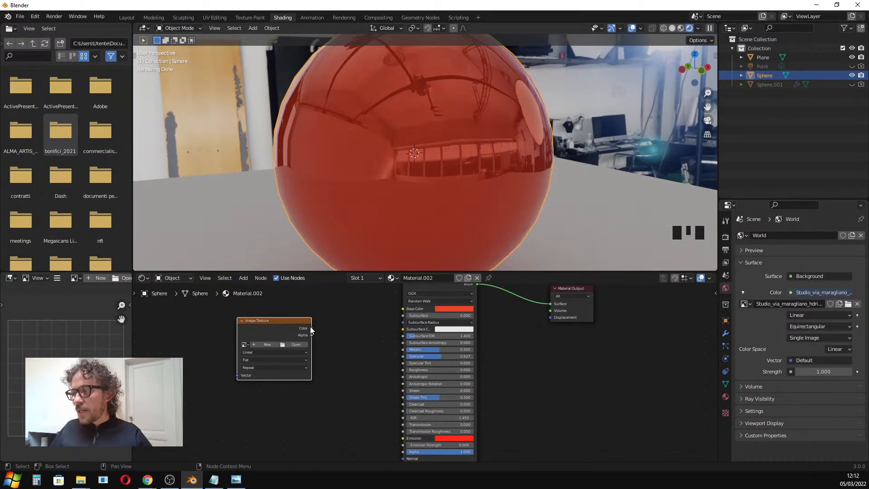
pyautogui.moveTo(311, 329); pyautogui.dragTo(403, 369)
pyautogui.press('g')
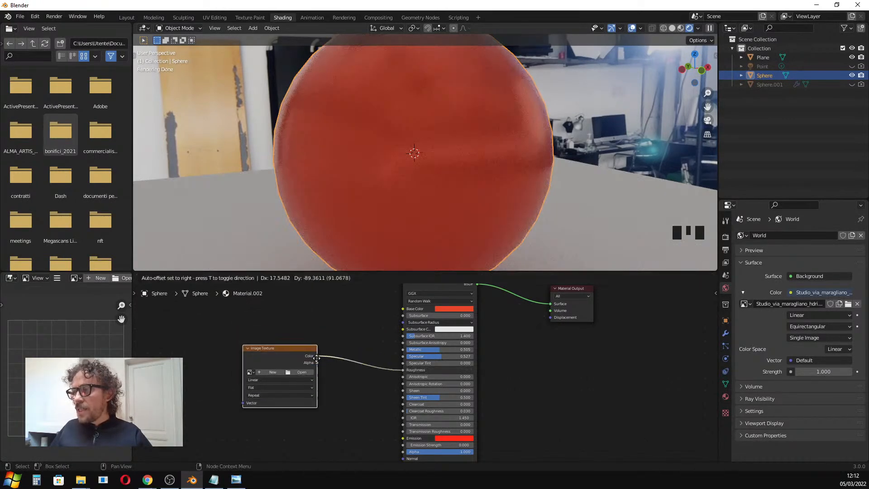
pyautogui.click(321, 349)
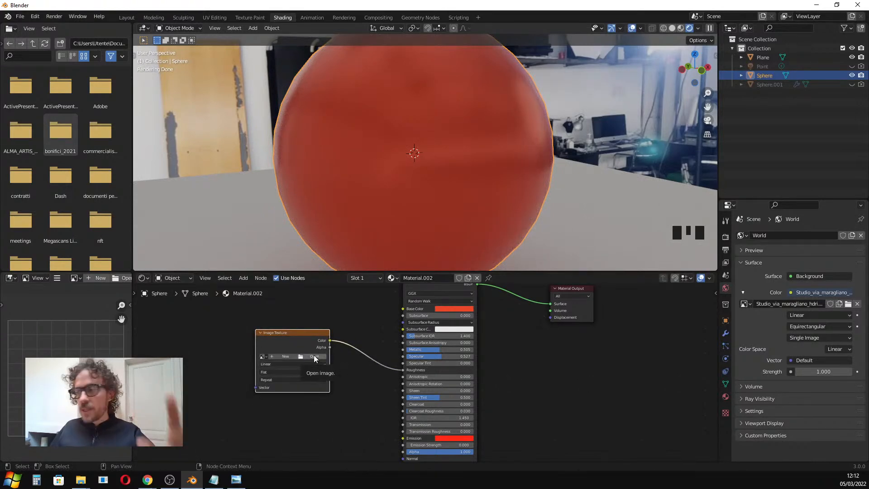
# Load Fingerprints.png from the project's textures folder into the Image Texture node.
pyautogui.click(315, 356)
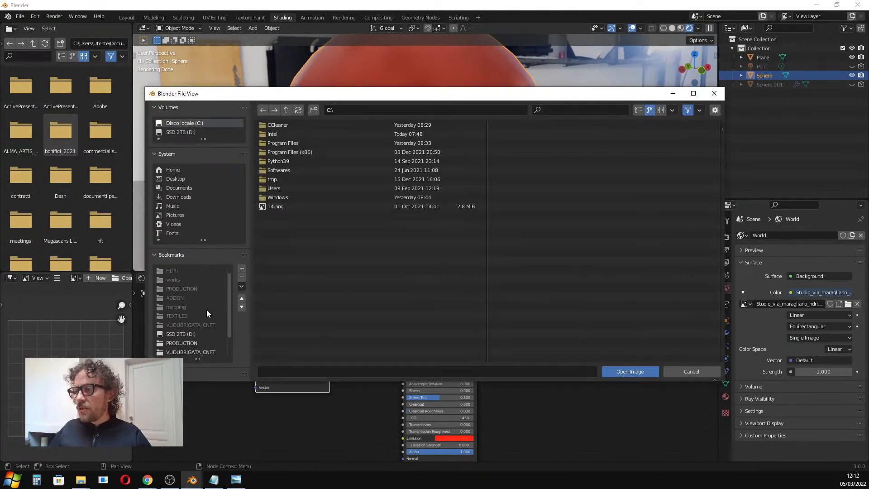
pyautogui.scroll(-2, 185, 312)
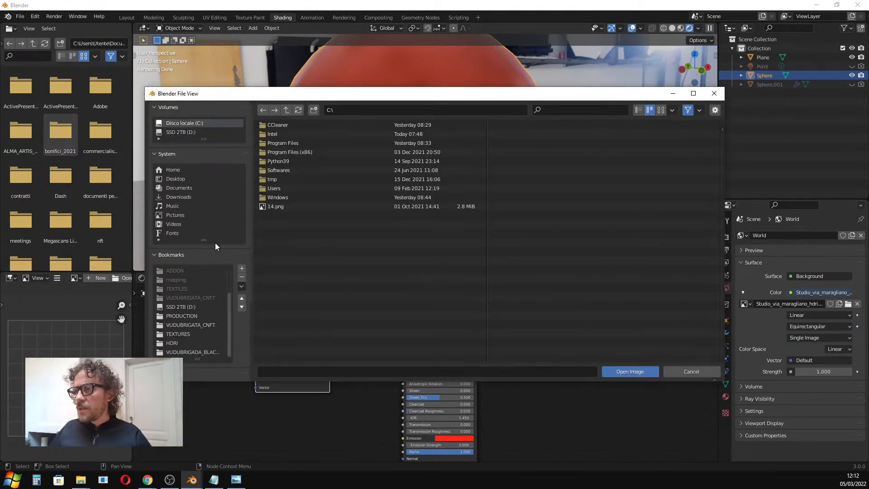
pyautogui.moveTo(357, 93); pyautogui.dragTo(0, 226)
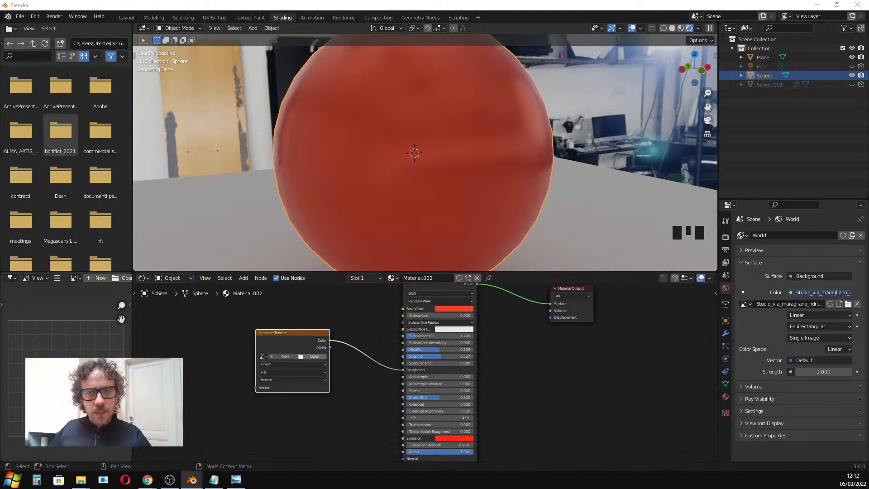
pyautogui.moveTo(433, 113); pyautogui.dragTo(561, 117)
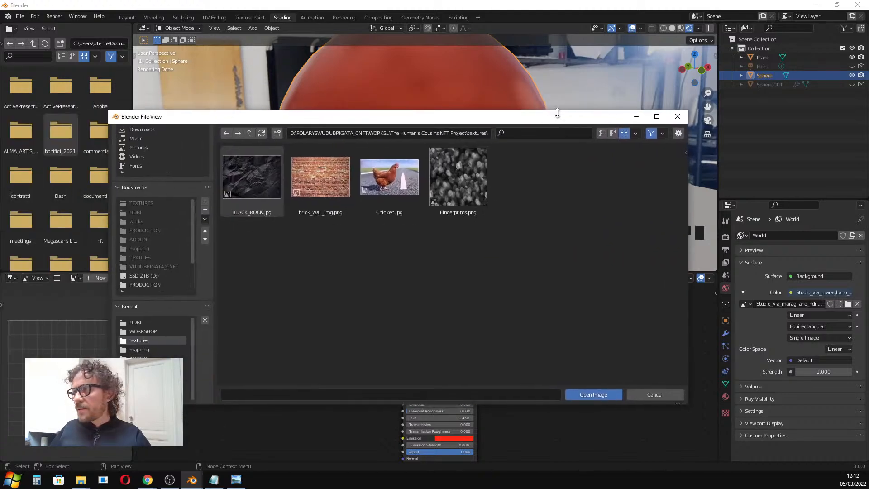
pyautogui.click(475, 184)
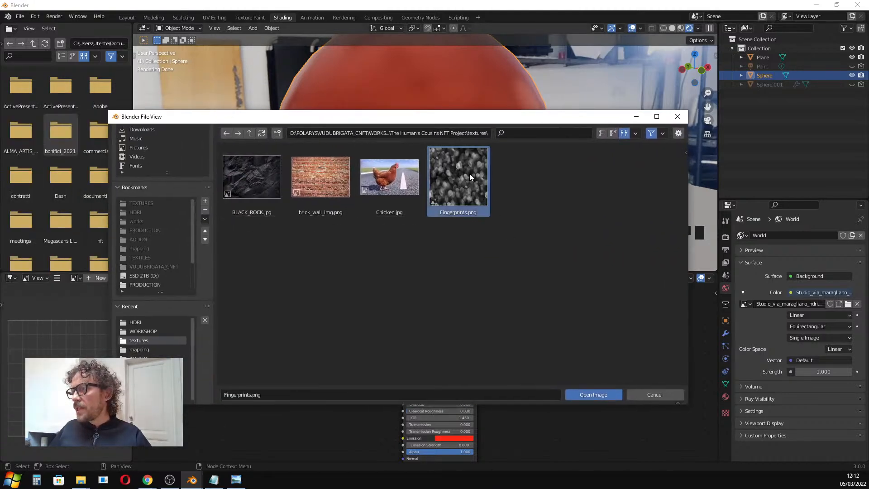
pyautogui.click(601, 397)
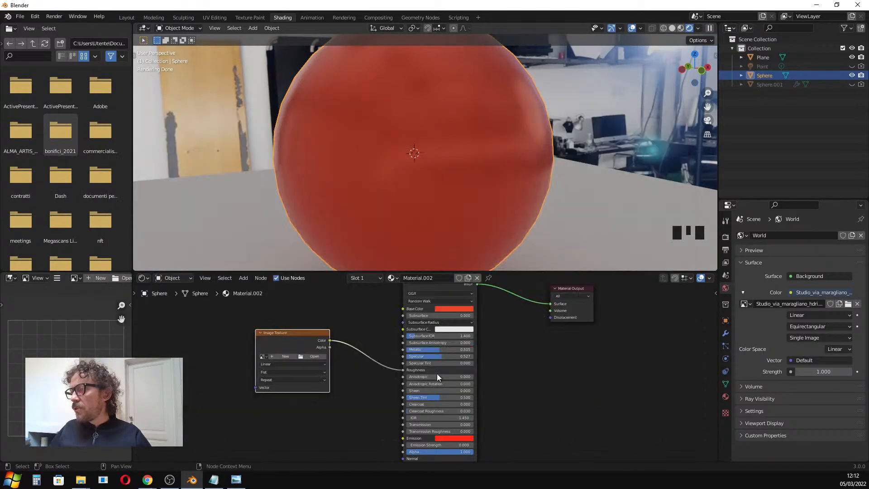
# Make the Point light visible in the scene and select it in the viewport.
pyautogui.moveTo(433, 134)
pyautogui.mouseDown(button='middle')
pyautogui.moveTo(464, 159)
pyautogui.moveTo(497, 137)
pyautogui.moveTo(527, 152)
pyautogui.moveTo(479, 128)
pyautogui.moveTo(447, 130)
pyautogui.mouseUp(button='middle')
pyautogui.scroll(2, 483, 144)
pyautogui.scroll(-2, 514, 136)
pyautogui.scroll(-2, 515, 134)
pyautogui.moveTo(518, 132); pyautogui.dragTo(433, 145, button='middle')
pyautogui.rightClick(434, 149)
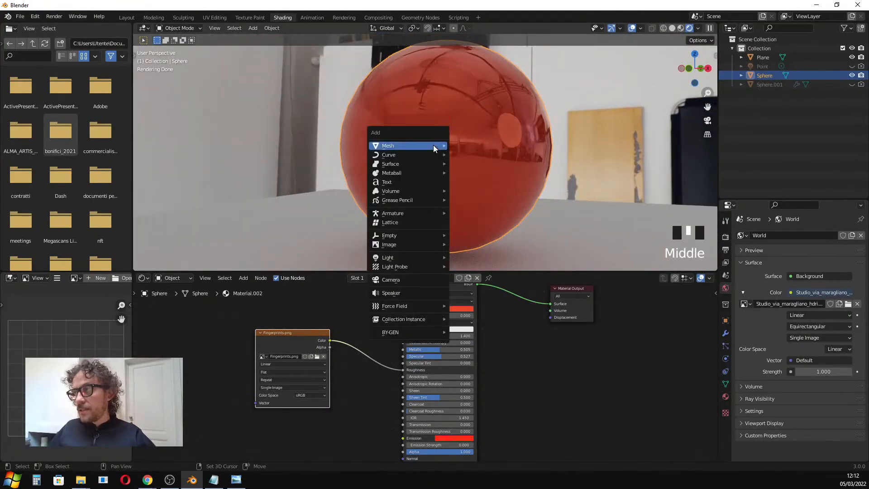
pyautogui.click(852, 66)
pyautogui.moveTo(538, 110); pyautogui.dragTo(459, 117, button='middle')
pyautogui.click(371, 109)
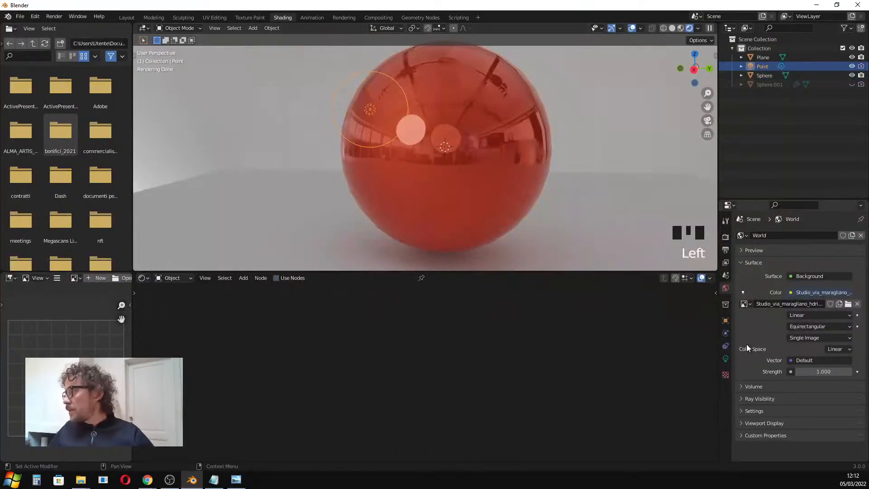
# Set the Point light's Power to 73.6 W.
pyautogui.click(727, 356)
pyautogui.moveTo(818, 298); pyautogui.dragTo(846, 298)
pyautogui.scroll(-1, 417, 171)
pyautogui.scroll(3, 430, 157)
# Select the sphere and change its Principled BSDF Base Color to a very dark red.
pyautogui.moveTo(432, 156); pyautogui.dragTo(290, 159, button='middle')
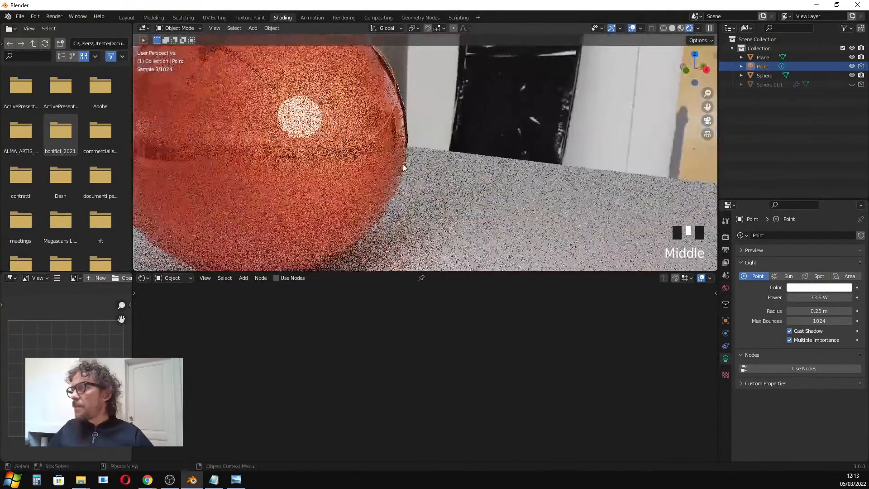
pyautogui.click(274, 160)
pyautogui.keyDown('shift'); pyautogui.moveTo(221, 165); pyautogui.dragTo(313, 185, button='middle'); pyautogui.keyUp('shift')
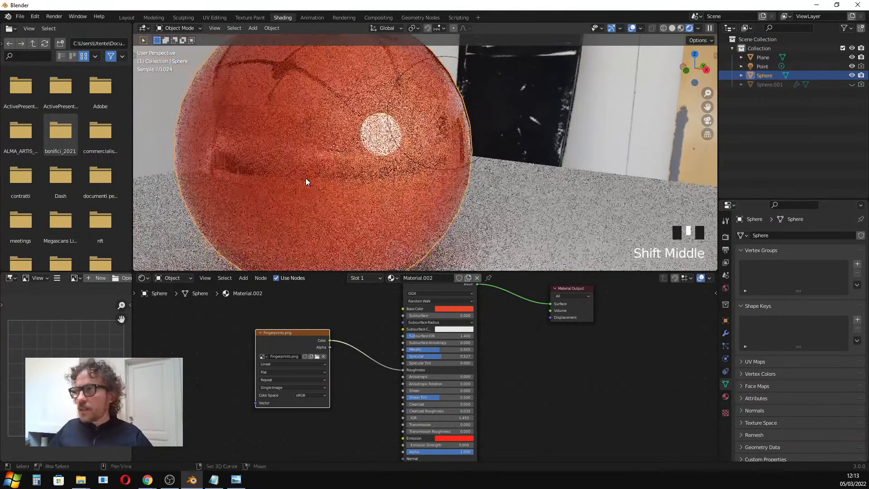
pyautogui.click(273, 159)
pyautogui.moveTo(272, 159); pyautogui.dragTo(258, 164, button='middle')
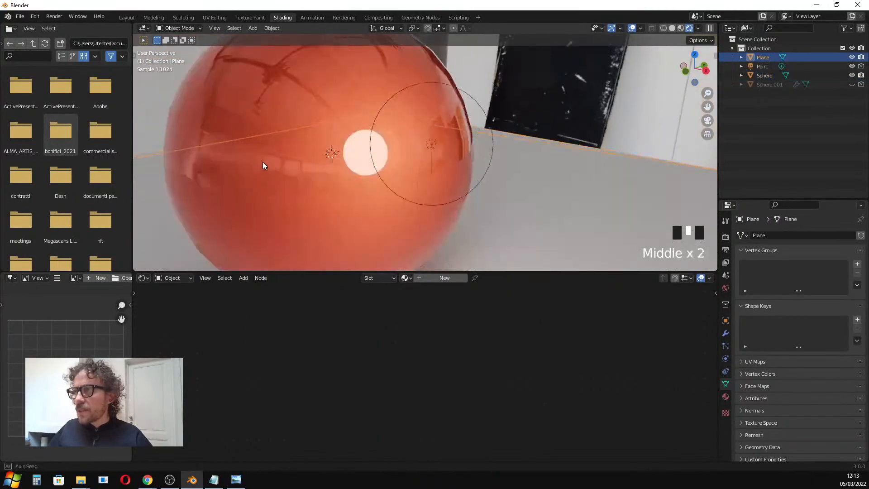
pyautogui.scroll(1, 268, 157)
pyautogui.click(270, 161)
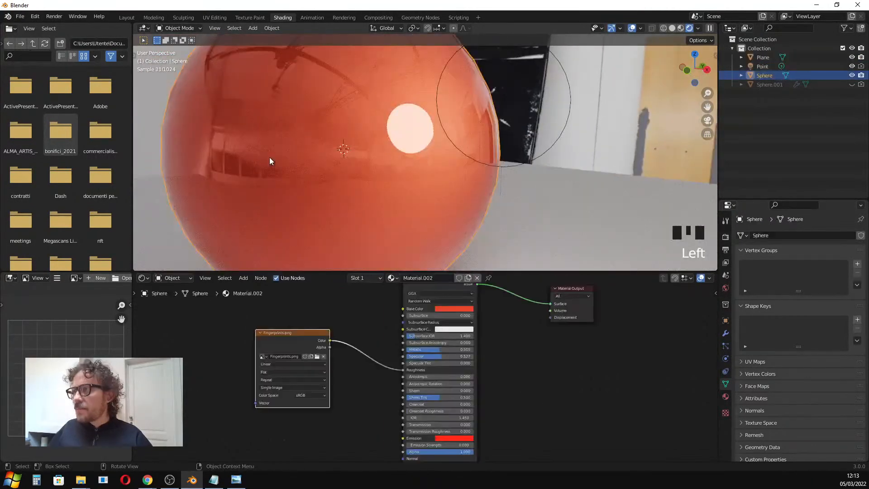
pyautogui.click(456, 307)
pyautogui.click(488, 261)
# Examine the darkened sphere closely in the rendered viewport from several angles.
pyautogui.moveTo(333, 203); pyautogui.dragTo(365, 193, button='middle')
pyautogui.scroll(-3, 378, 188)
pyautogui.scroll(2, 380, 189)
pyautogui.scroll(-2, 373, 194)
pyautogui.scroll(2, 368, 191)
pyautogui.scroll(2, 341, 195)
pyautogui.scroll(1, 338, 195)
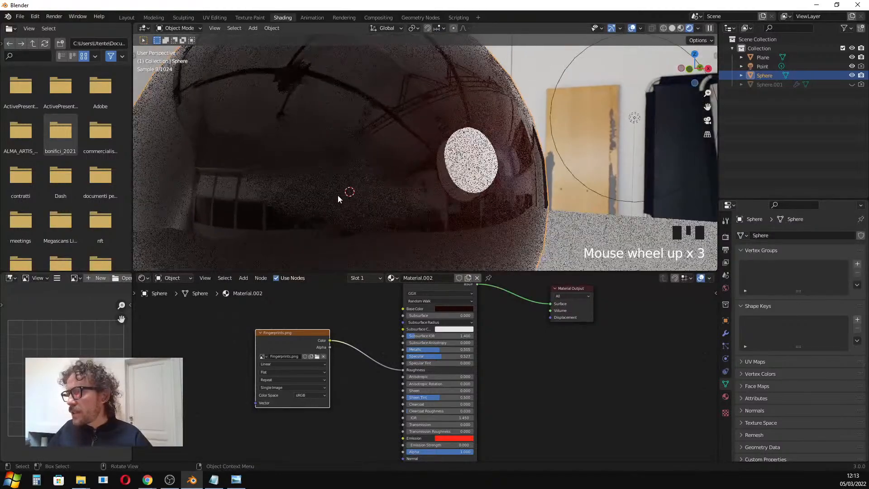
pyautogui.scroll(1, 340, 209)
pyautogui.moveTo(377, 218); pyautogui.dragTo(356, 191, button='middle')
pyautogui.scroll(-5, 376, 211)
pyautogui.scroll(-1, 363, 205)
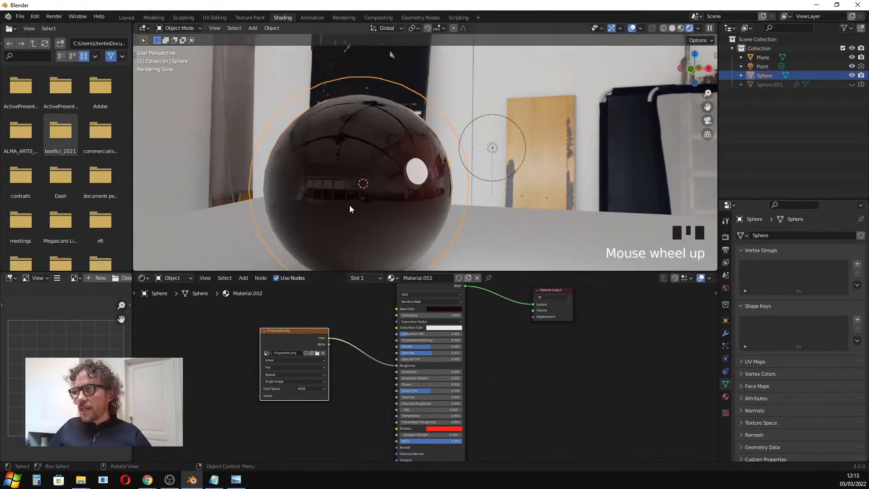
pyautogui.scroll(3, 352, 209)
pyautogui.moveTo(338, 271); pyautogui.dragTo(338, 253)
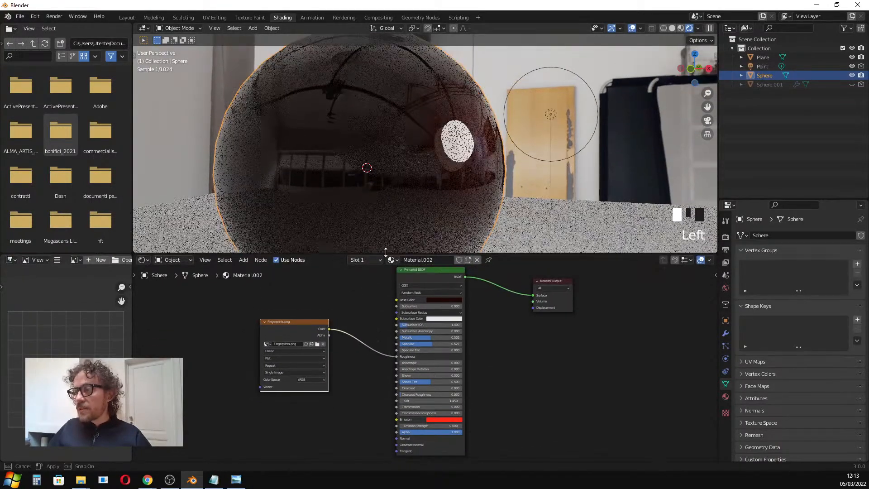
# Add a Bump node and connect its Normal output to the Principled BSDF Normal input.
pyautogui.scroll(-3, 360, 184)
pyautogui.keyDown('shift'); pyautogui.moveTo(360, 184); pyautogui.dragTo(398, 175, button='middle'); pyautogui.keyUp('shift')
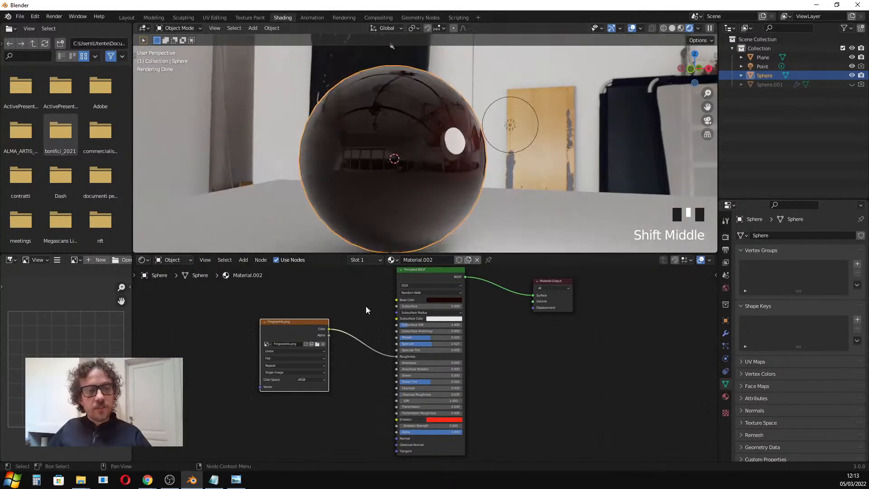
pyautogui.moveTo(322, 329); pyautogui.dragTo(294, 319)
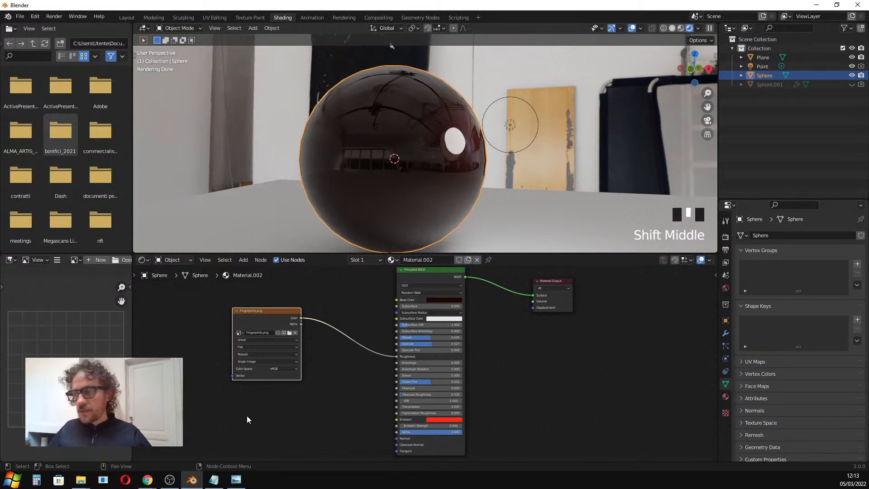
pyautogui.scroll(-1, 382, 402)
pyautogui.moveTo(382, 403); pyautogui.dragTo(326, 418, button='middle')
pyautogui.scroll(7, 413, 384)
pyautogui.scroll(-8, 399, 370)
pyautogui.scroll(7, 344, 336)
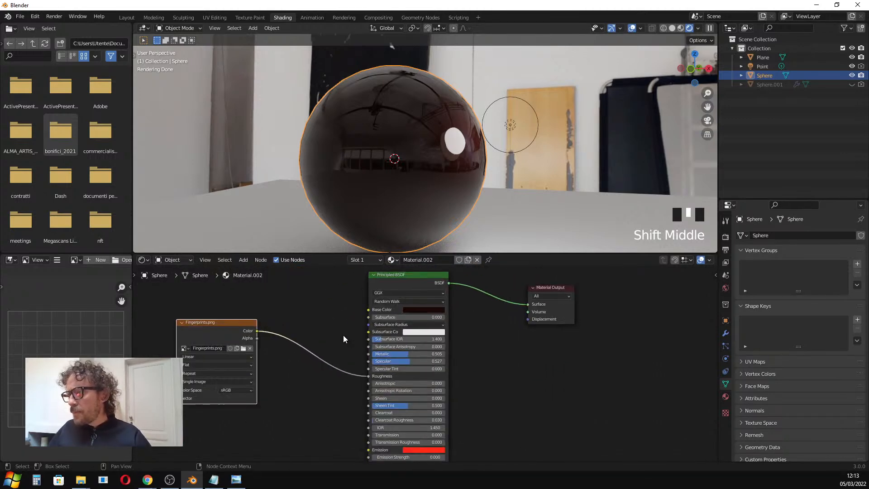
pyautogui.scroll(1, 374, 387)
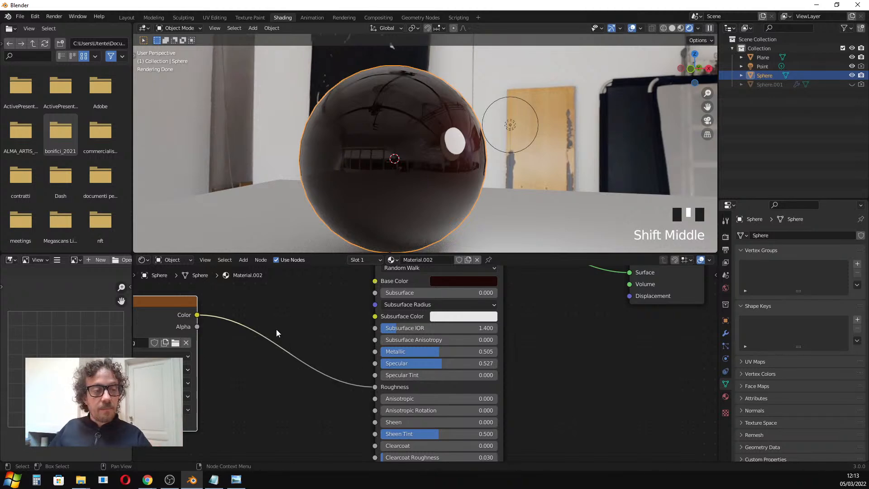
pyautogui.moveTo(163, 299)
pyautogui.mouseDown()
pyautogui.moveTo(191, 300)
pyautogui.moveTo(165, 291)
pyautogui.mouseUp()
pyautogui.scroll(-1, 217, 335)
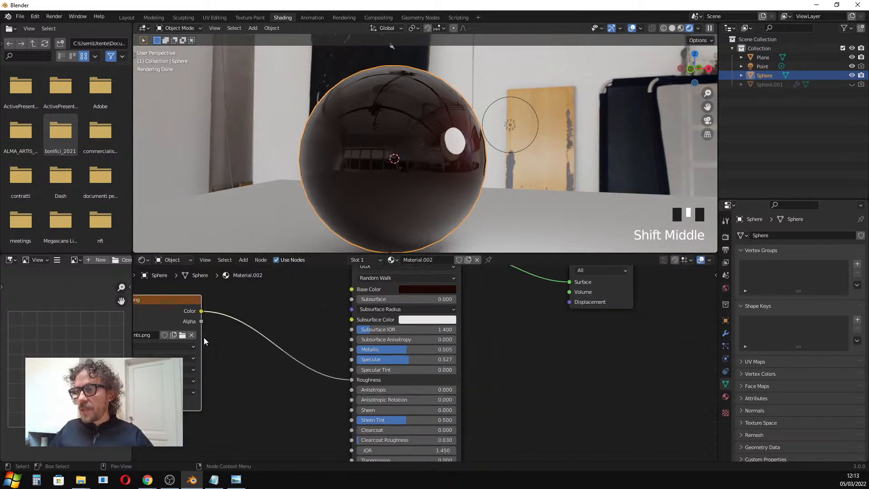
pyautogui.moveTo(165, 299)
pyautogui.mouseDown(button='middle')
pyautogui.moveTo(207, 297)
pyautogui.moveTo(161, 284)
pyautogui.mouseUp(button='middle')
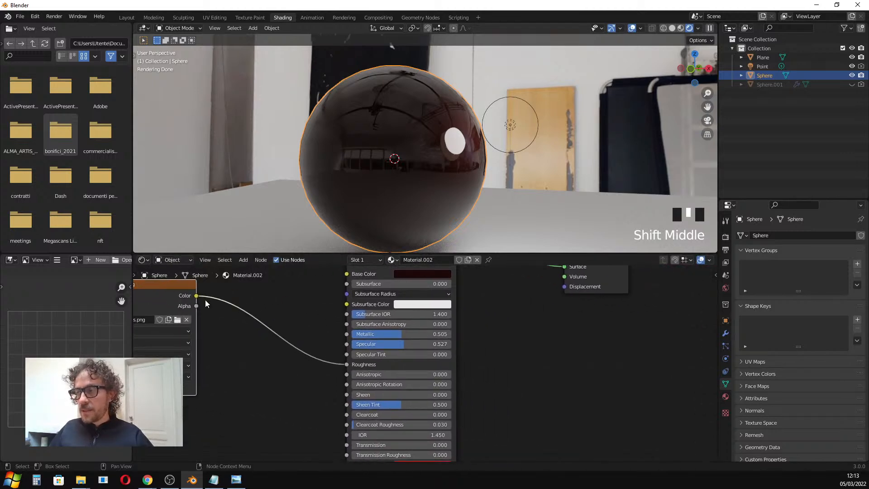
pyautogui.scroll(-1, 267, 407)
pyautogui.moveTo(271, 393); pyautogui.dragTo(314, 341, button='middle')
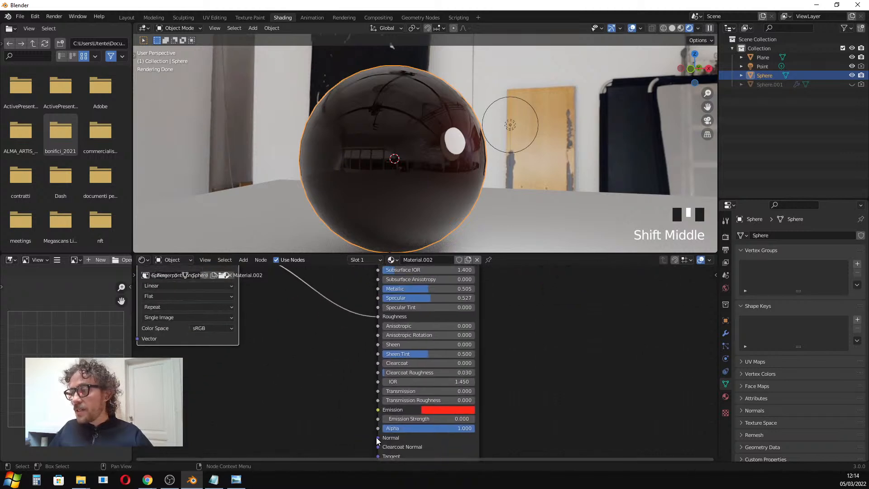
pyautogui.moveTo(372, 428); pyautogui.dragTo(379, 361, button='middle')
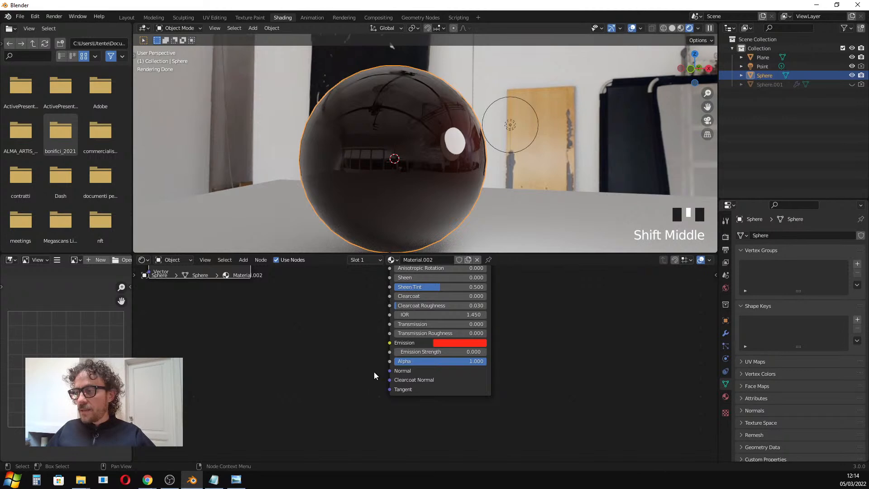
pyautogui.moveTo(390, 371); pyautogui.dragTo(378, 224)
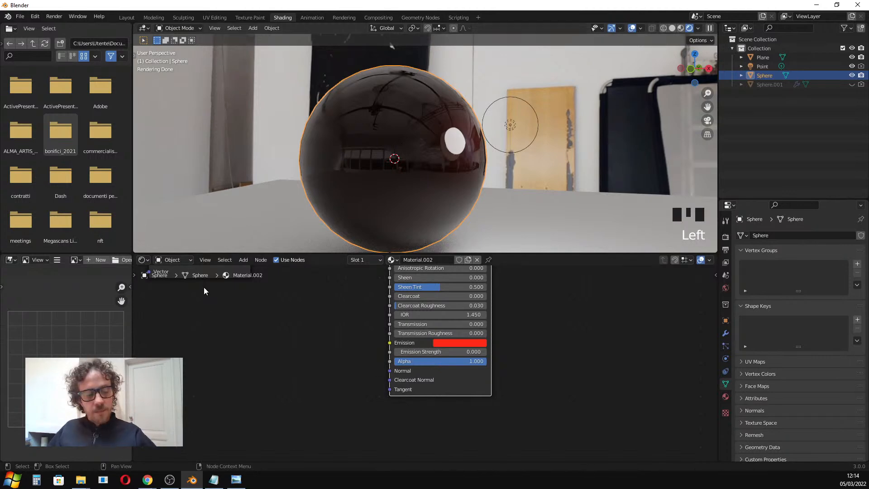
pyautogui.hotkey('shift', 'a')
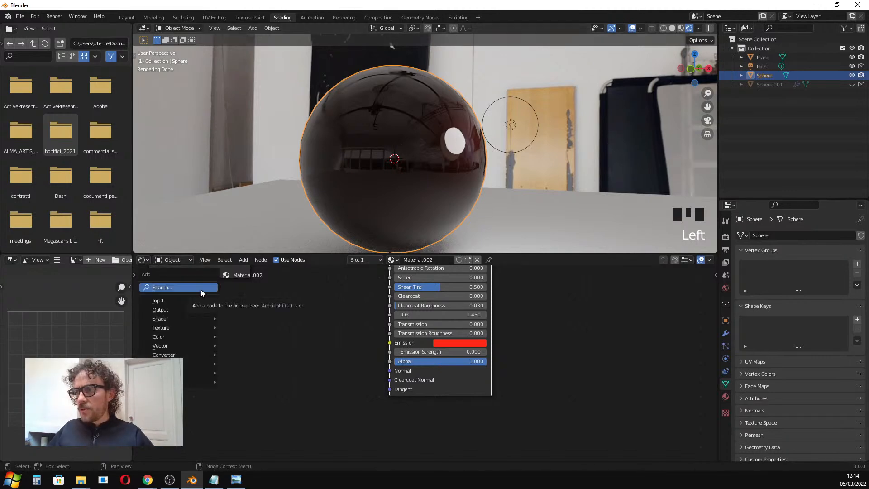
pyautogui.click(201, 290)
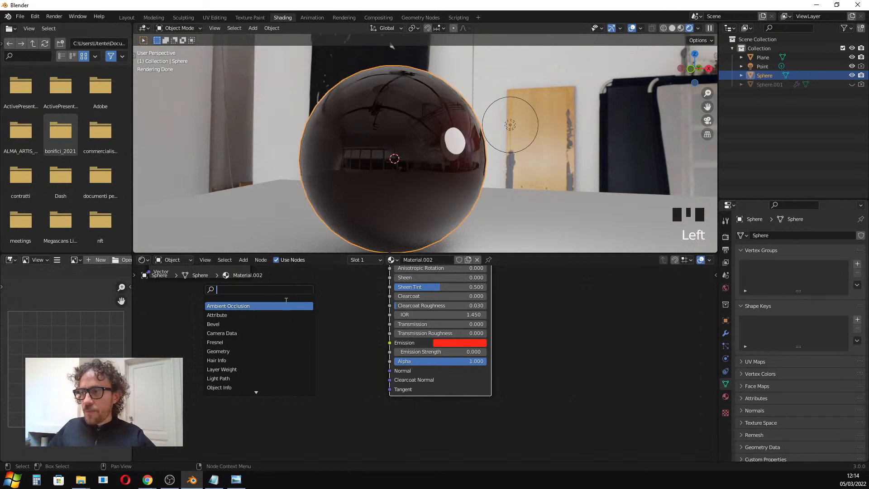
pyautogui.write('bump')
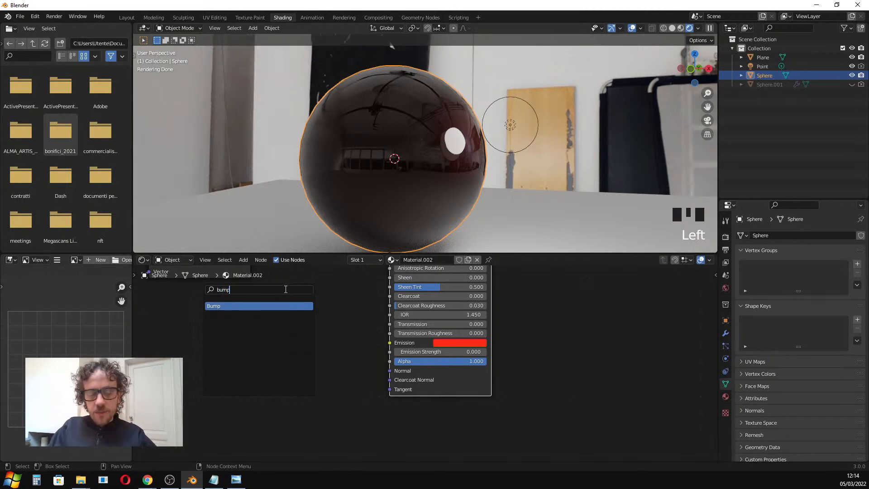
pyautogui.press('Return')
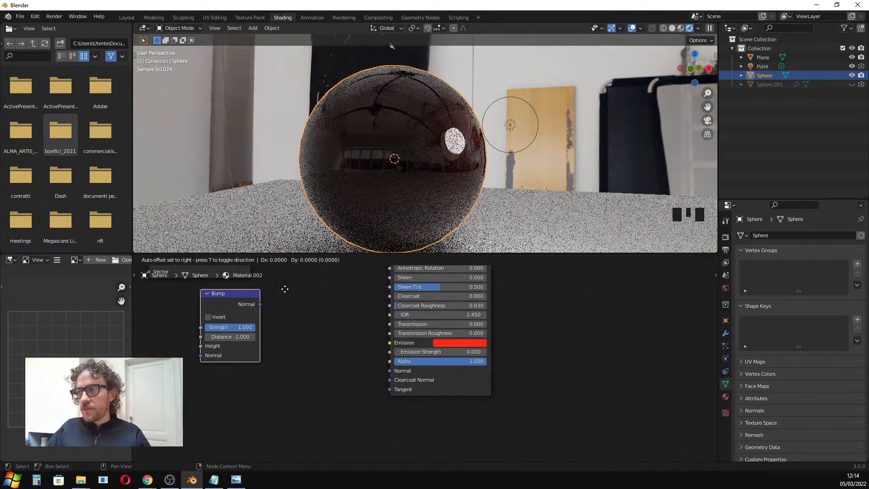
pyautogui.click(346, 323)
pyautogui.moveTo(321, 336); pyautogui.dragTo(390, 371)
pyautogui.moveTo(300, 324); pyautogui.dragTo(322, 333)
pyautogui.scroll(2, 367, 367)
pyautogui.scroll(-5, 368, 367)
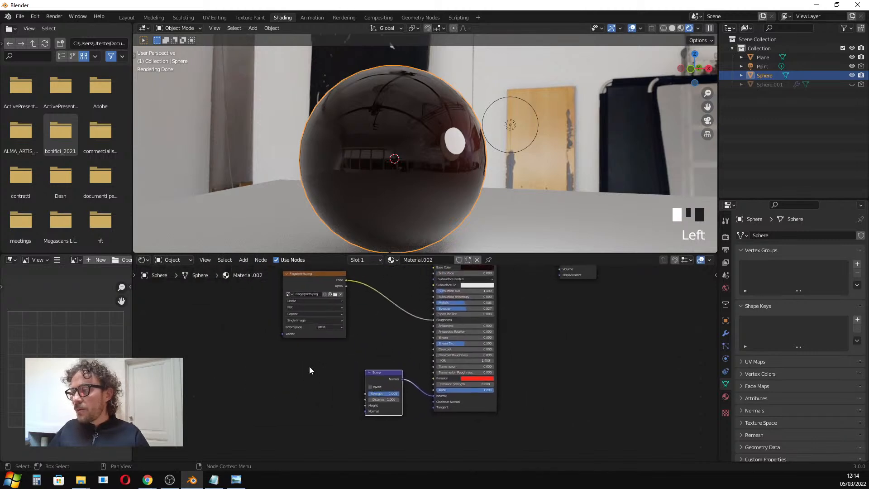
# Add a Noise Texture node beside the Bump node.
pyautogui.moveTo(320, 272); pyautogui.dragTo(307, 278)
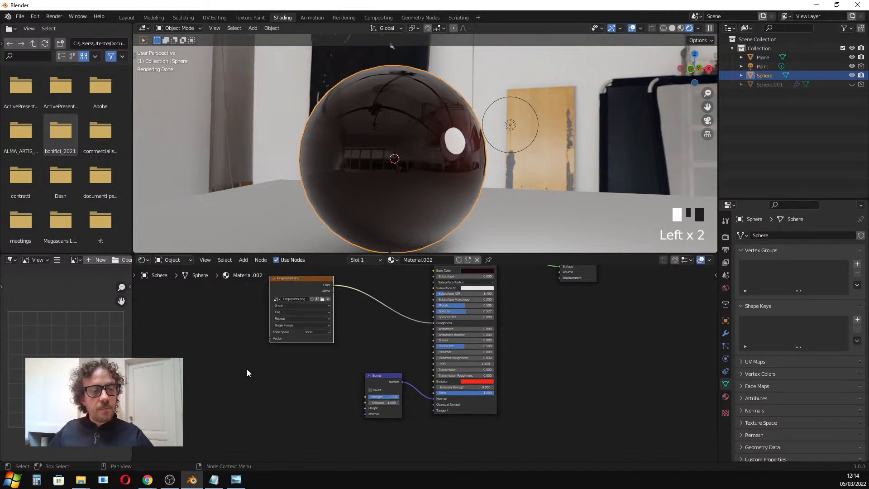
pyautogui.scroll(2, 246, 369)
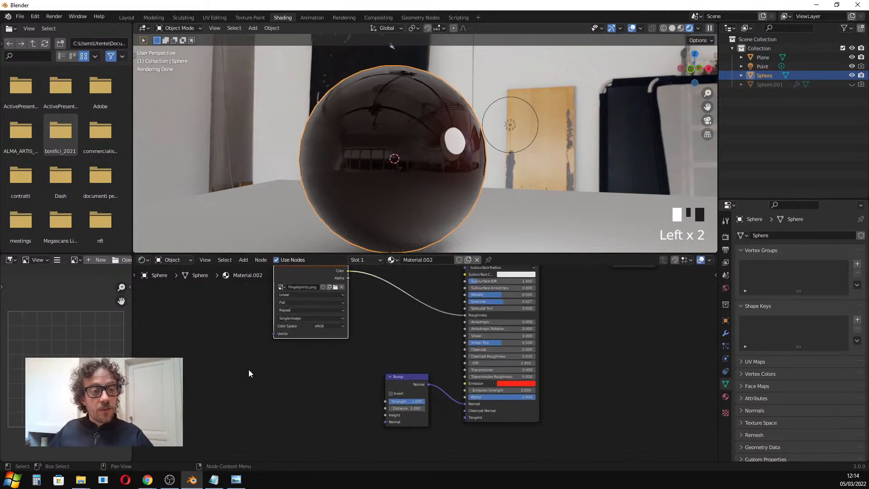
pyautogui.hotkey('shift', 'a')
pyautogui.click(315, 369)
pyautogui.write('noise')
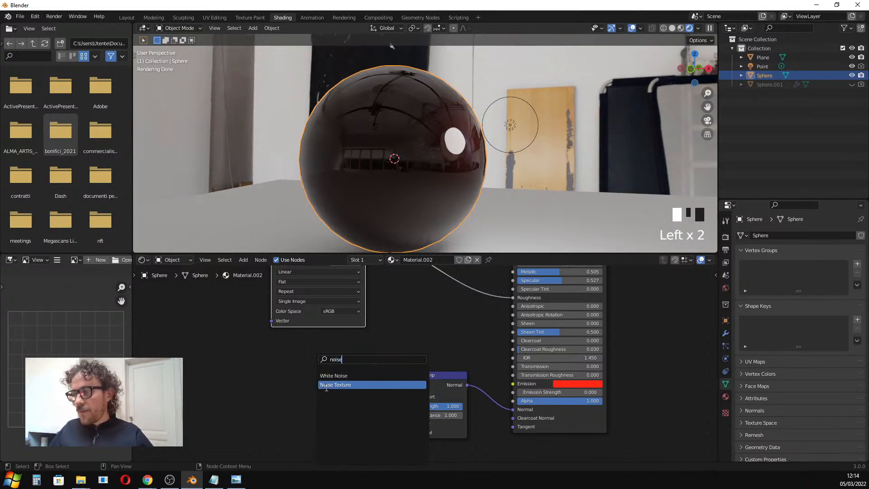
pyautogui.click(324, 385)
pyautogui.click(302, 379)
pyautogui.moveTo(341, 362); pyautogui.dragTo(341, 367)
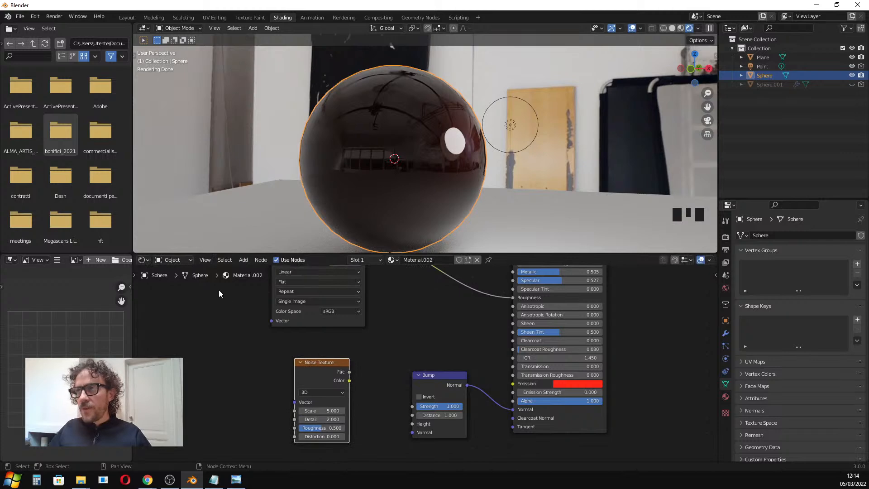
# Search the add-on preferences for node add-ons to check Node Wrangler is enabled.
pyautogui.click(37, 17)
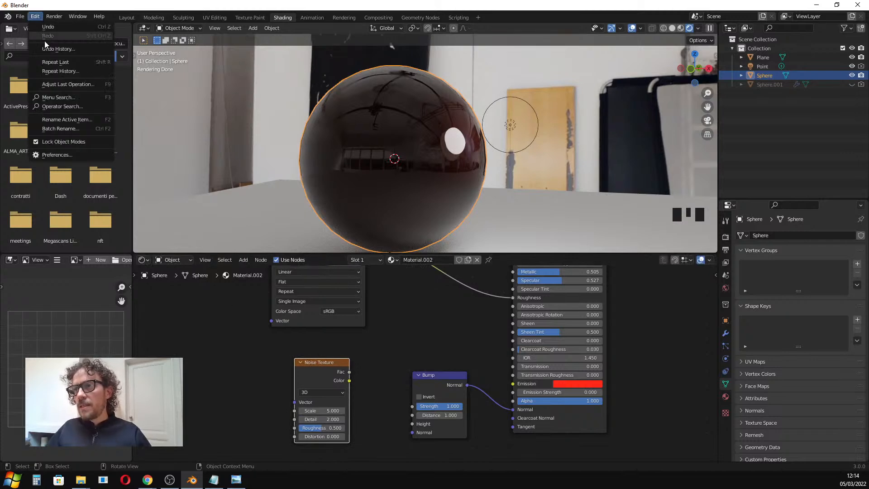
pyautogui.click(56, 155)
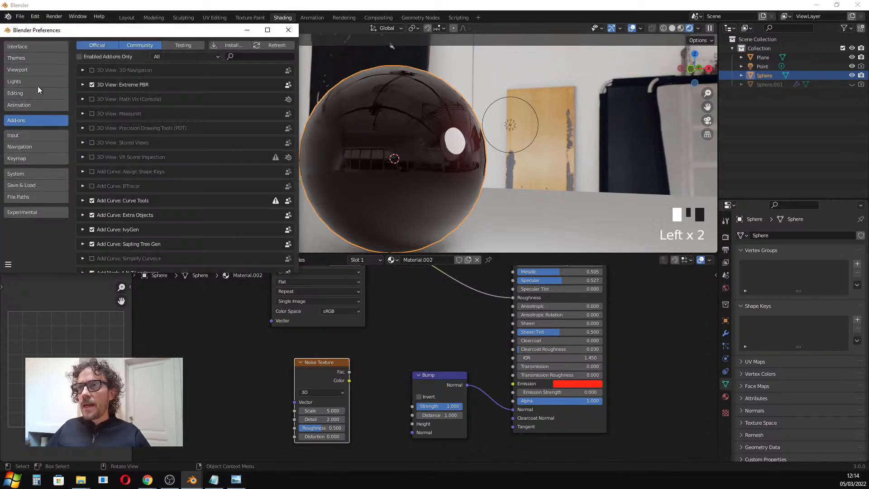
pyautogui.click(266, 57)
pyautogui.write('node')
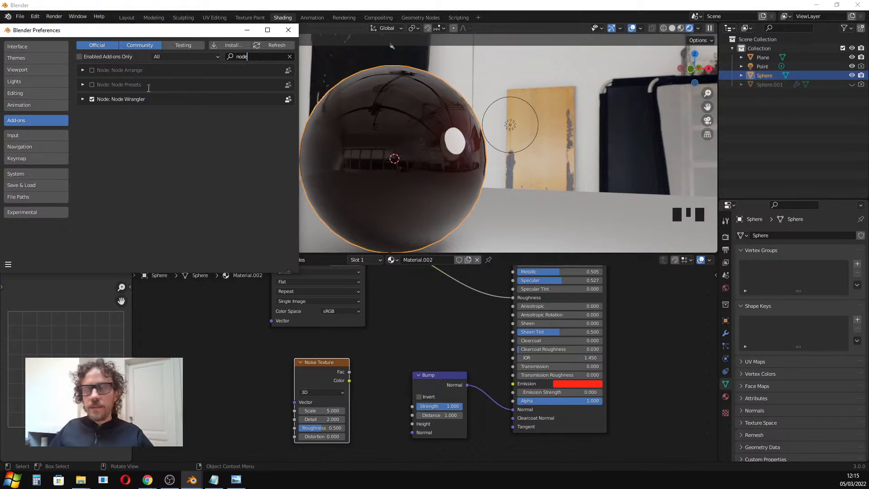
pyautogui.click(288, 30)
# Preview the Noise Texture output directly on the sphere with Node Wrangler.
pyautogui.moveTo(334, 361); pyautogui.dragTo(350, 364)
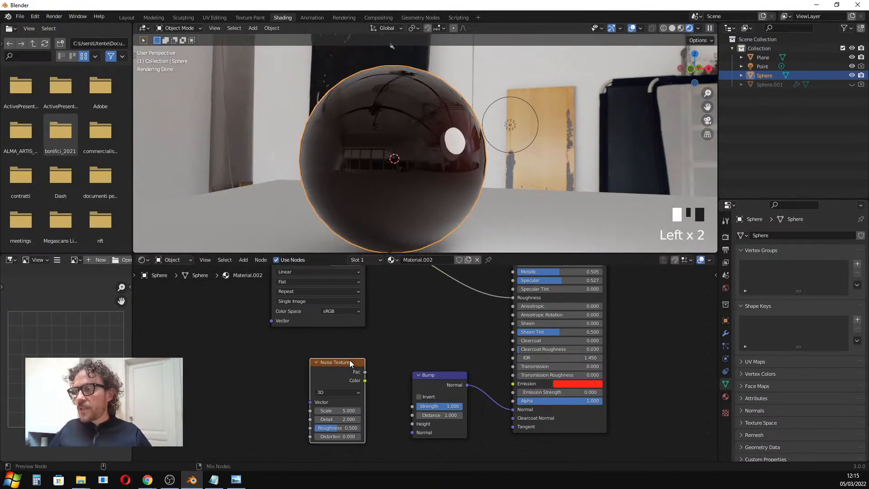
pyautogui.keyDown('ctrl'); pyautogui.keyDown('shift'); pyautogui.click(350, 360); pyautogui.keyUp('shift'); pyautogui.keyUp('ctrl')
pyautogui.scroll(2, 392, 178)
pyautogui.moveTo(396, 188); pyautogui.dragTo(410, 161, button='middle')
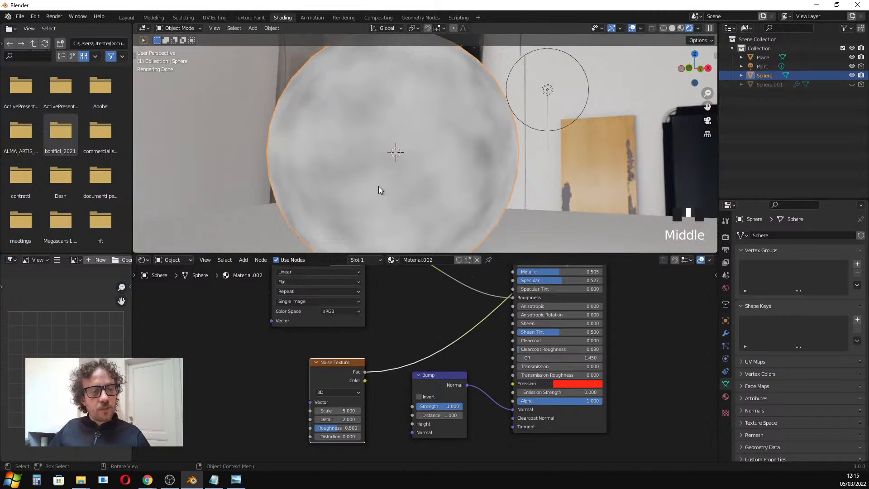
pyautogui.scroll(-3, 378, 188)
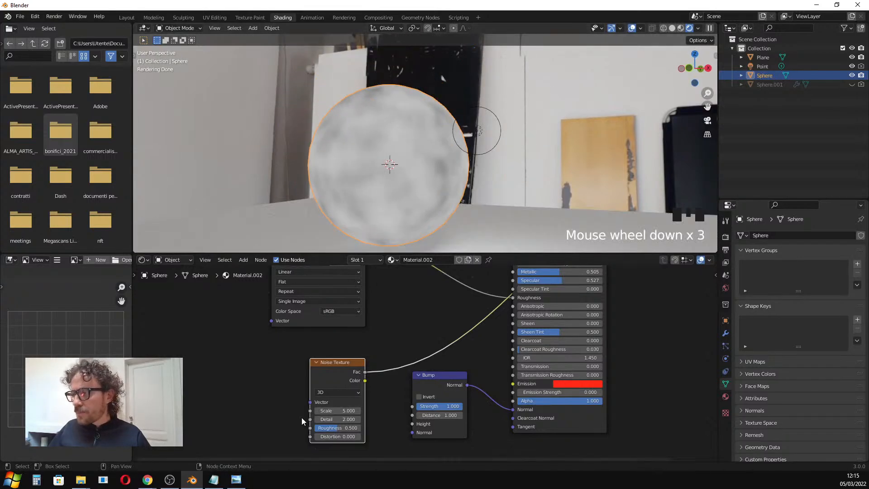
# Increase the Noise Texture's Scale to about 15.
pyautogui.moveTo(335, 411); pyautogui.dragTo(392, 411)
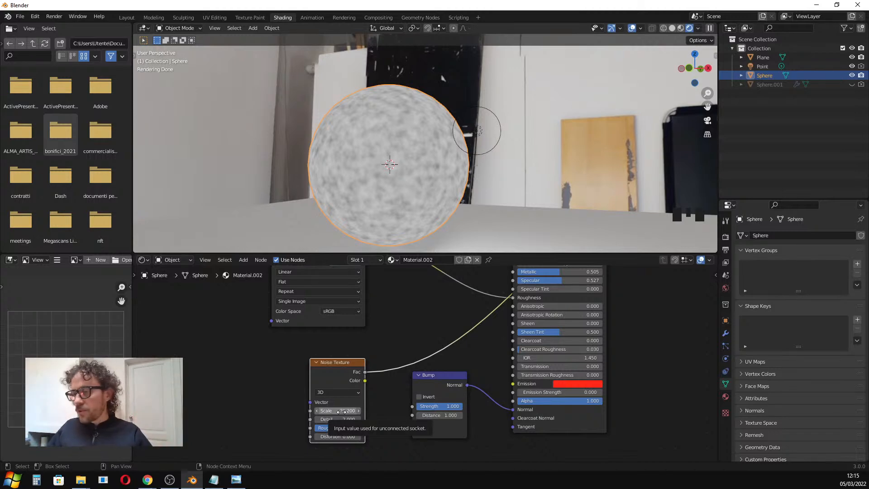
pyautogui.scroll(3, 381, 212)
pyautogui.scroll(-3, 389, 213)
pyautogui.scroll(-3, 422, 311)
pyautogui.moveTo(413, 312); pyautogui.dragTo(358, 349, button='middle')
pyautogui.scroll(-3, 279, 346)
pyautogui.moveTo(289, 388); pyautogui.dragTo(328, 425)
pyautogui.scroll(1, 342, 412)
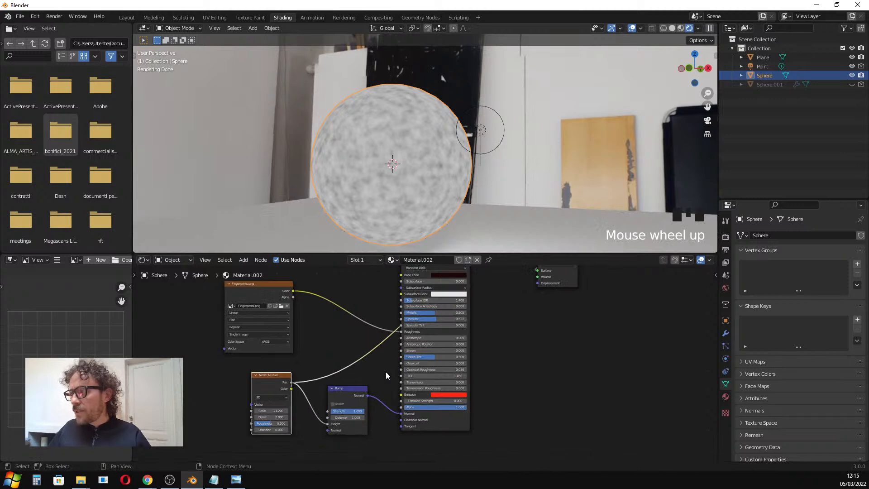
# Connect the Principled BSDF output back to the Material Output's Surface input.
pyautogui.moveTo(353, 402); pyautogui.dragTo(313, 356, button='middle')
pyautogui.moveTo(425, 310); pyautogui.dragTo(422, 324, button='middle')
pyautogui.moveTo(405, 277); pyautogui.dragTo(399, 304)
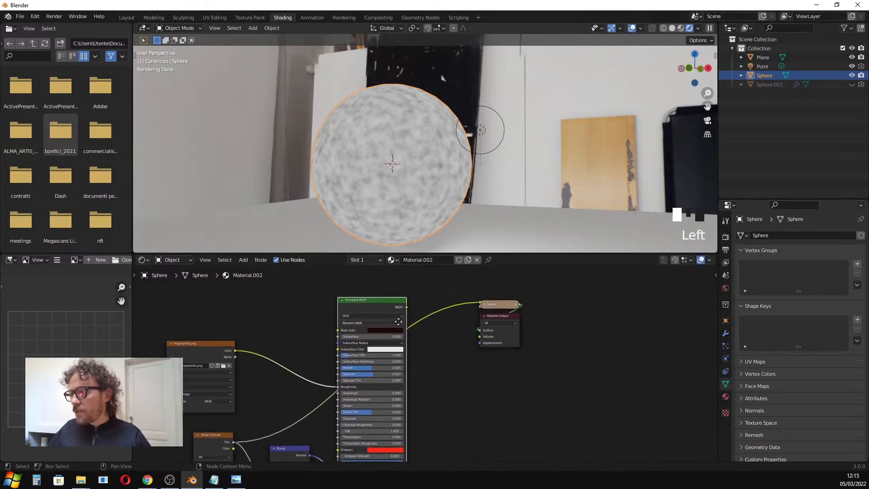
pyautogui.moveTo(401, 325); pyautogui.dragTo(388, 314, button='middle')
pyautogui.moveTo(394, 295); pyautogui.dragTo(400, 300)
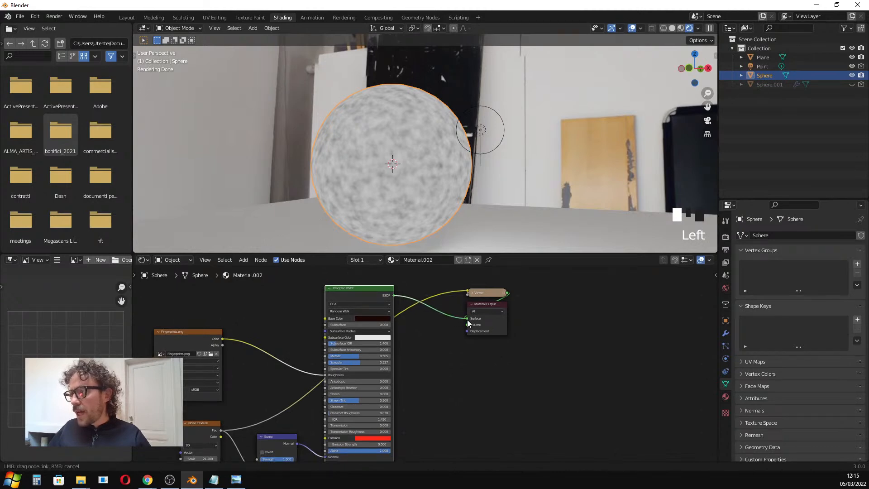
pyautogui.moveTo(468, 324); pyautogui.dragTo(468, 318)
pyautogui.scroll(2, 412, 201)
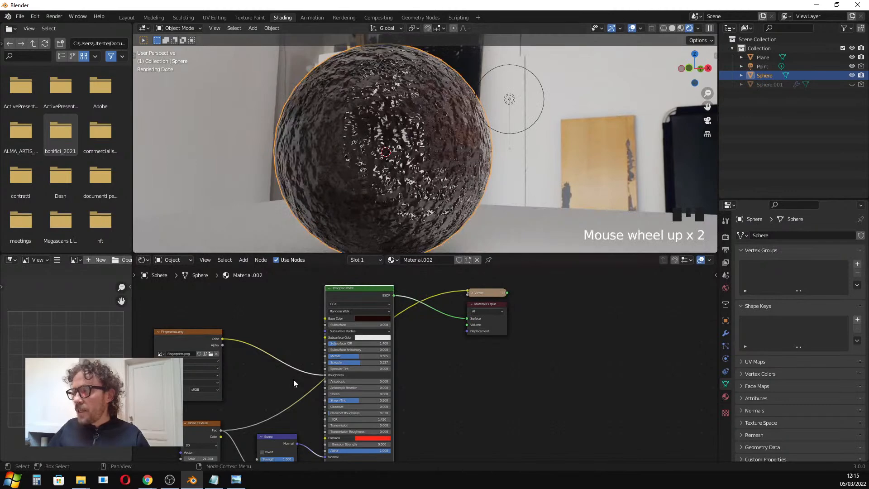
# Set the Bump node's Strength to about 0.175 and the Noise Texture's Scale to about 13.9.
pyautogui.press('Home')
pyautogui.scroll(1, 394, 170)
pyautogui.scroll(2, 341, 397)
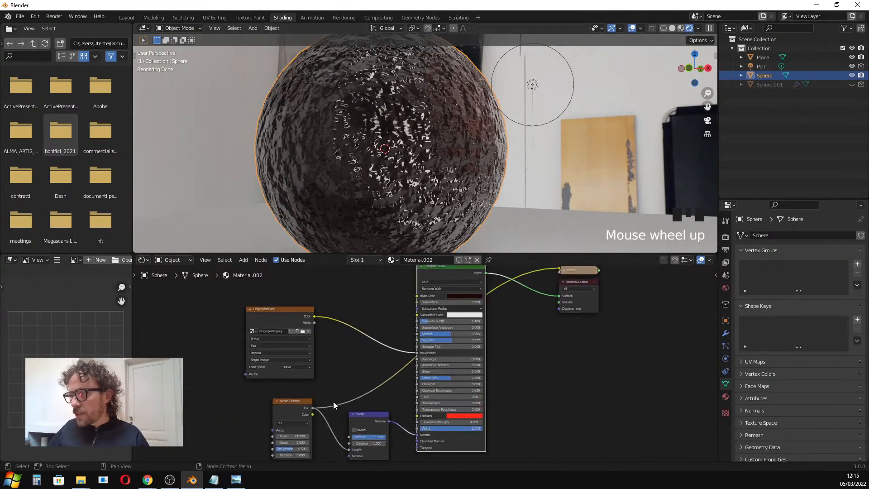
pyautogui.moveTo(344, 359); pyautogui.dragTo(348, 331, button='middle')
pyautogui.scroll(-1, 342, 356)
pyautogui.scroll(1, 330, 372)
pyautogui.moveTo(295, 403); pyautogui.dragTo(277, 403)
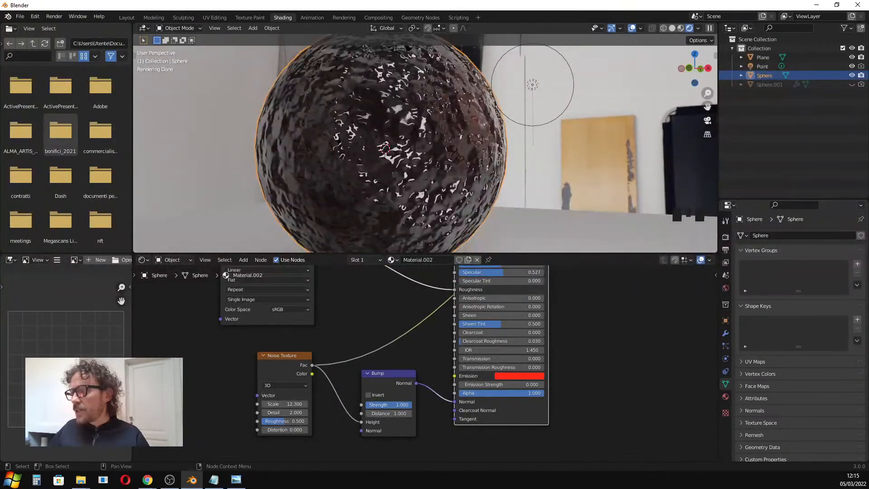
pyautogui.moveTo(388, 405); pyautogui.dragTo(358, 405)
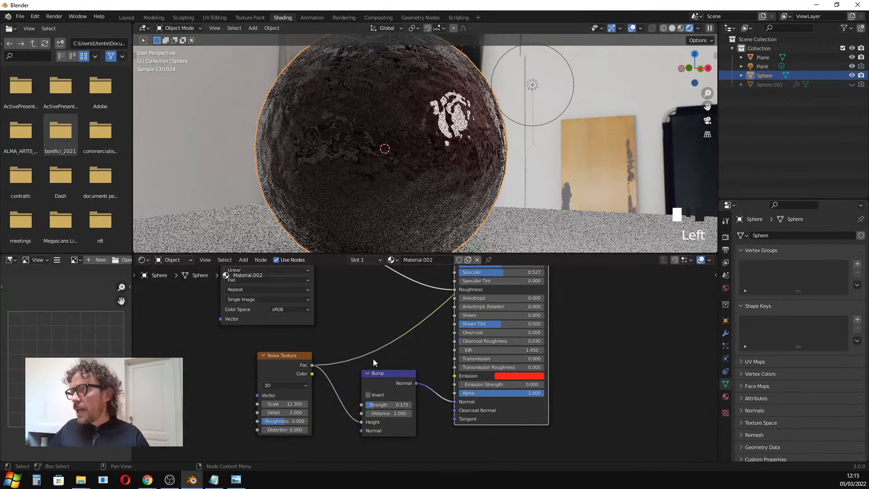
pyautogui.scroll(-2, 411, 161)
pyautogui.moveTo(411, 160); pyautogui.dragTo(389, 153, button='middle')
pyautogui.scroll(1, 389, 153)
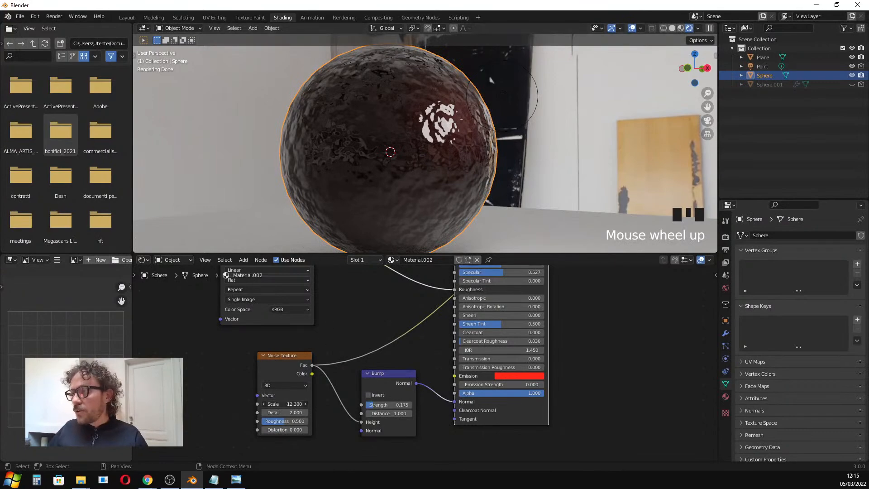
pyautogui.moveTo(284, 403); pyautogui.dragTo(297, 403)
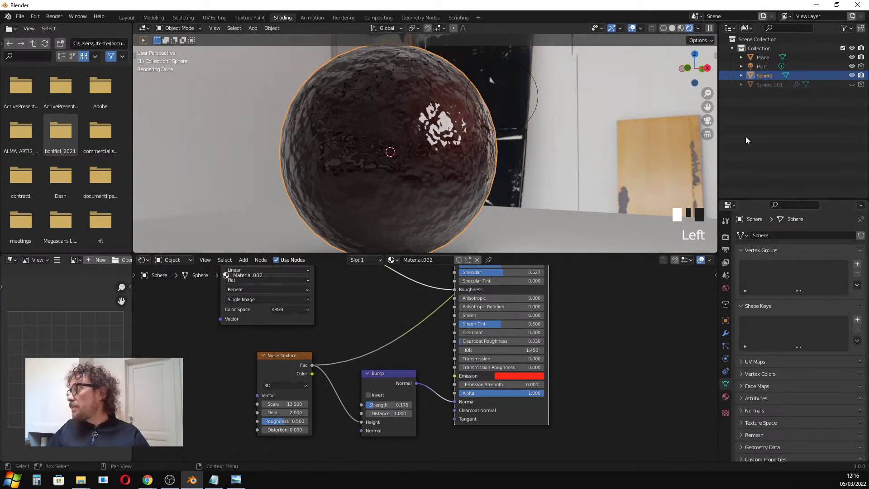
# Temporarily show the tattooed Sphere.001 in place of the sphere to inspect its material node setup.
pyautogui.click(853, 76)
pyautogui.click(852, 85)
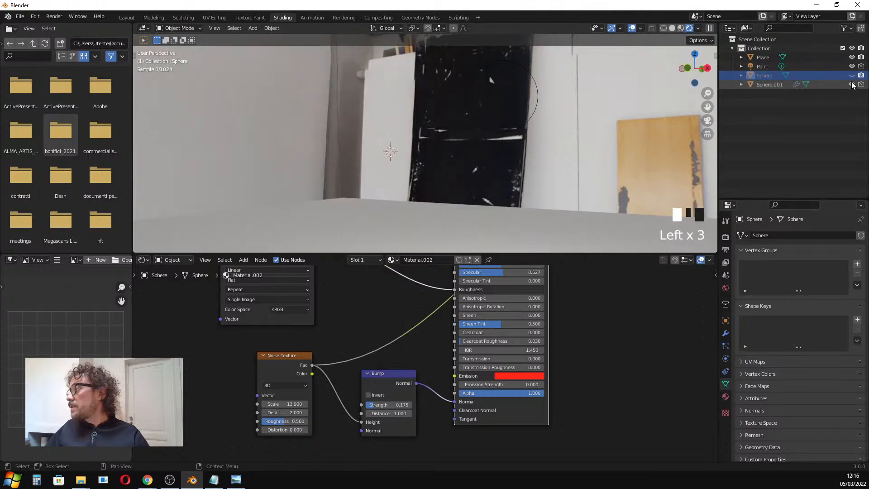
pyautogui.click(221, 126)
pyautogui.scroll(-4, 465, 343)
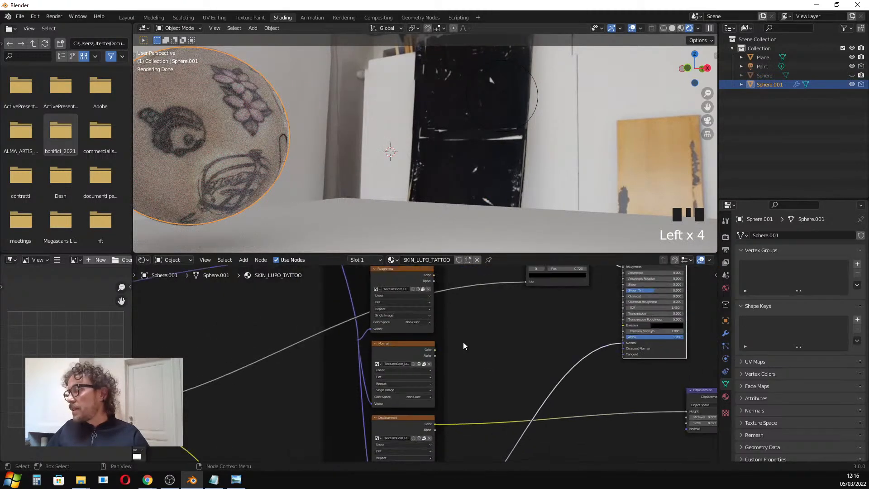
pyautogui.scroll(-2, 449, 368)
pyautogui.moveTo(449, 367); pyautogui.dragTo(411, 392, button='middle')
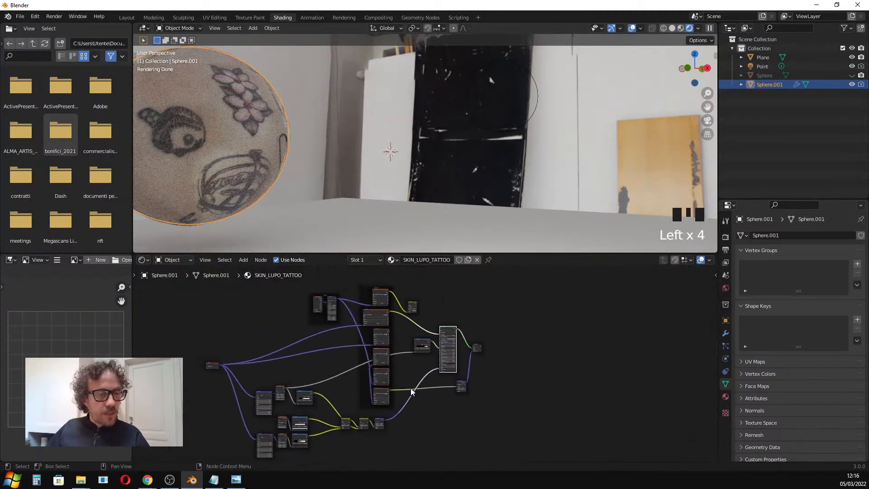
pyautogui.click(852, 85)
pyautogui.click(852, 76)
pyautogui.scroll(-4, 365, 173)
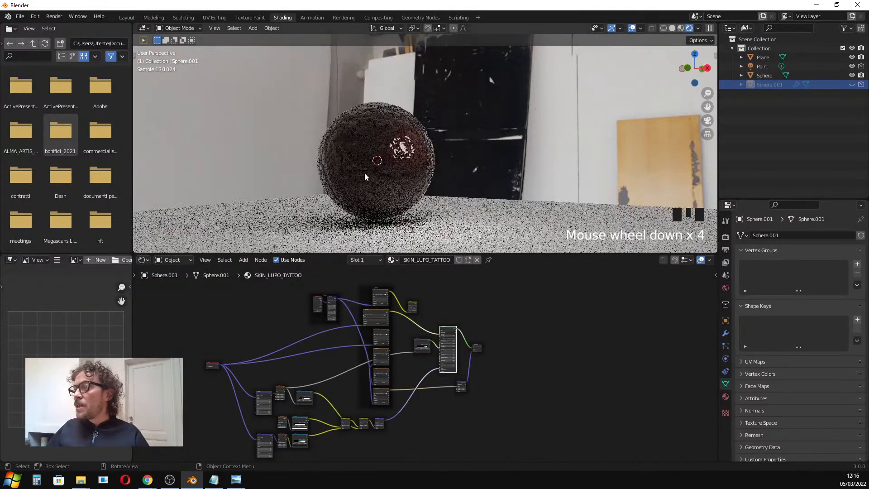
pyautogui.scroll(5, 366, 173)
pyautogui.scroll(-4, 374, 176)
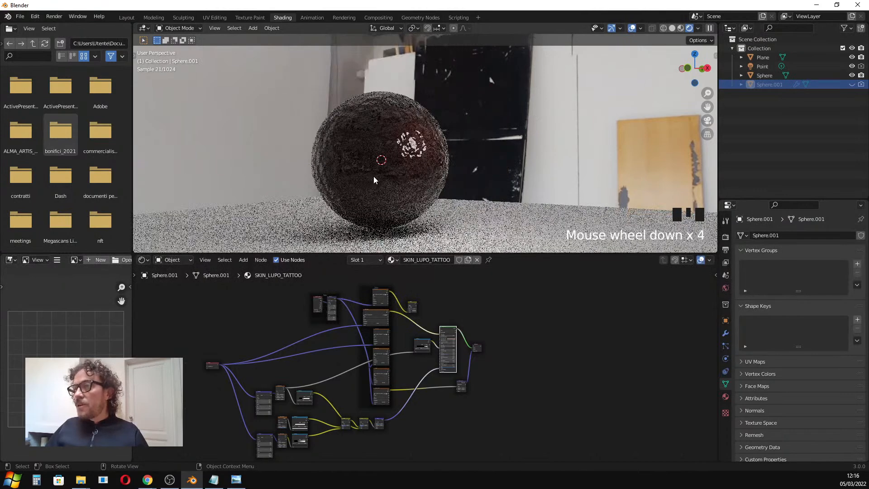
# Open the recent file 3D_workshop_project_lesson07.blend without saving the current scene.
pyautogui.click(23, 19)
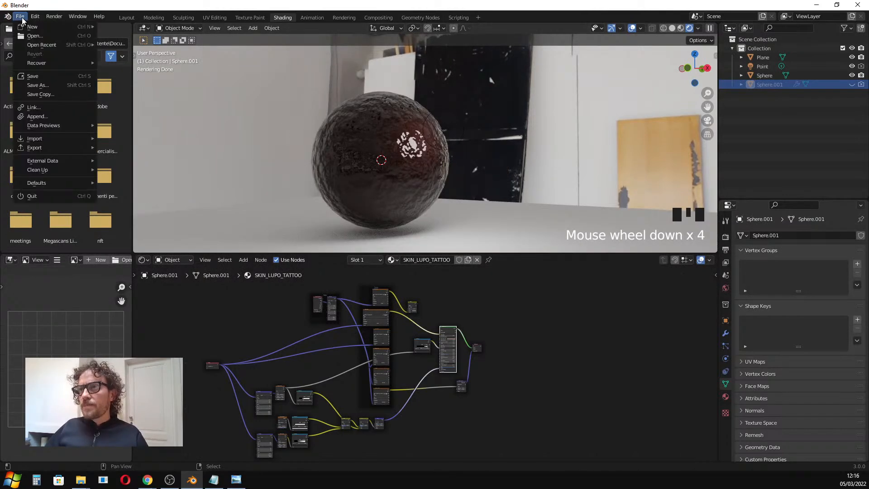
pyautogui.moveTo(42, 45)
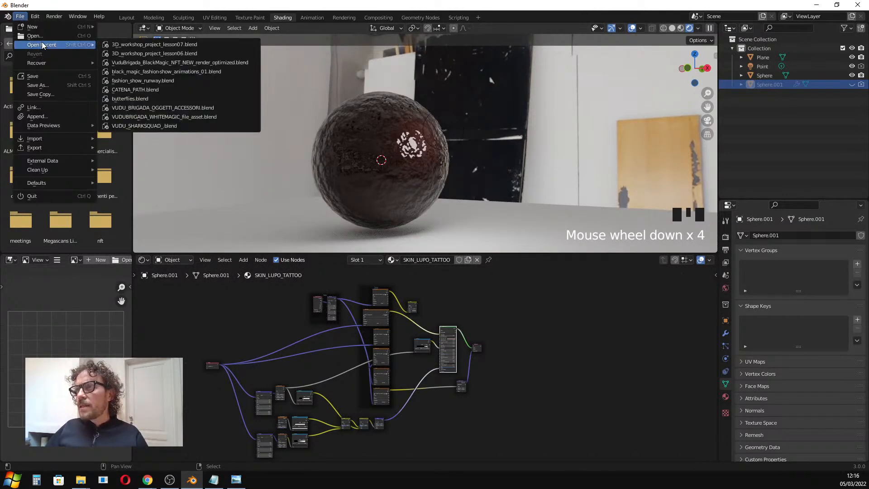
pyautogui.click(164, 45)
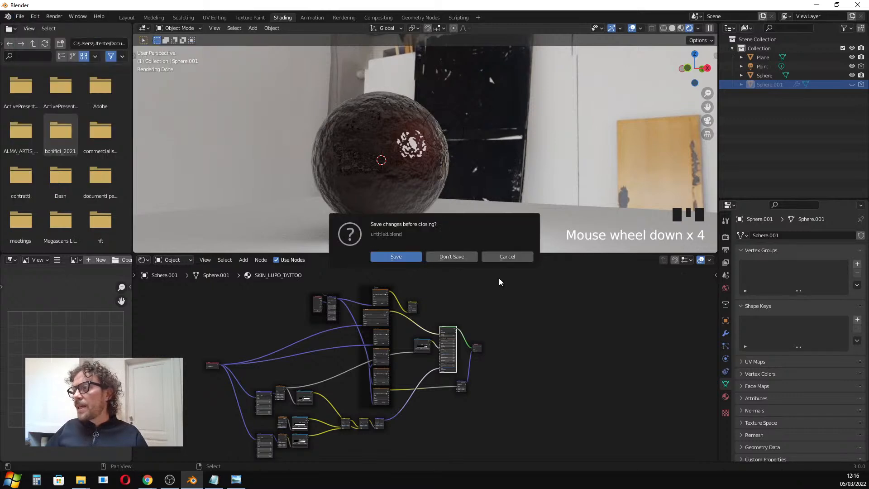
pyautogui.click(471, 256)
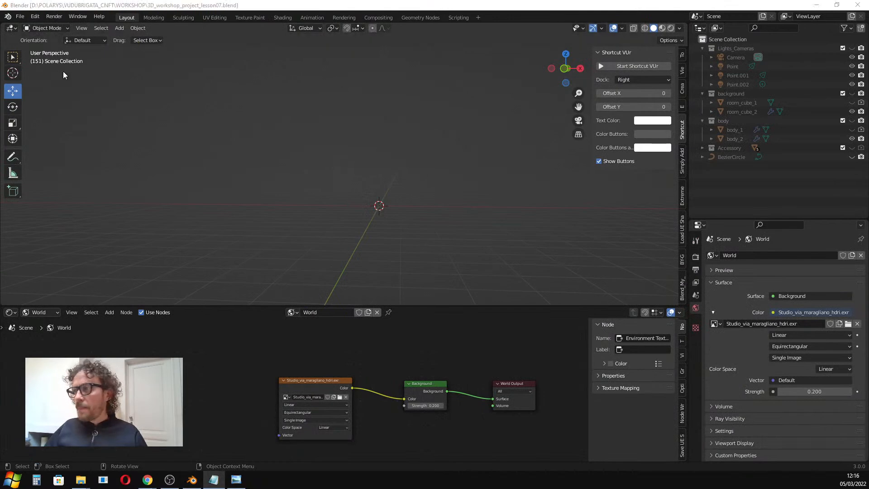
# Show the Lights_Cameras, background and body collections in the viewport and switch to Material Preview shading.
pyautogui.click(852, 48)
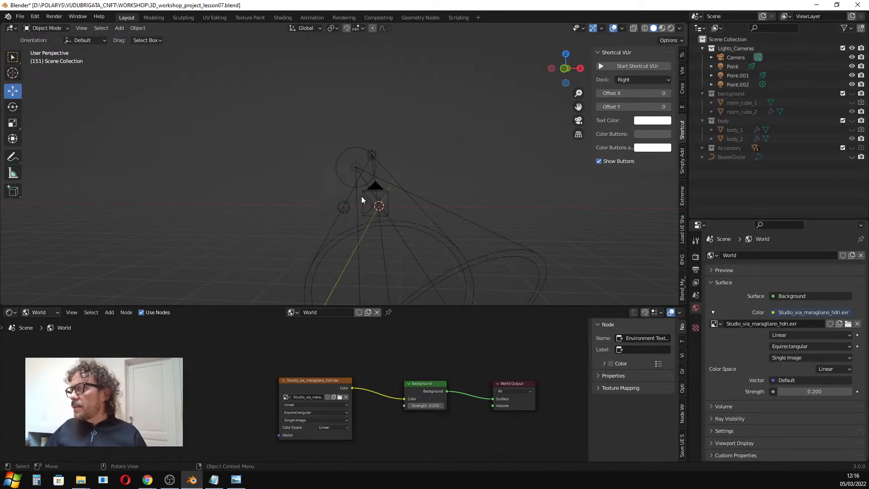
pyautogui.scroll(3, 386, 192)
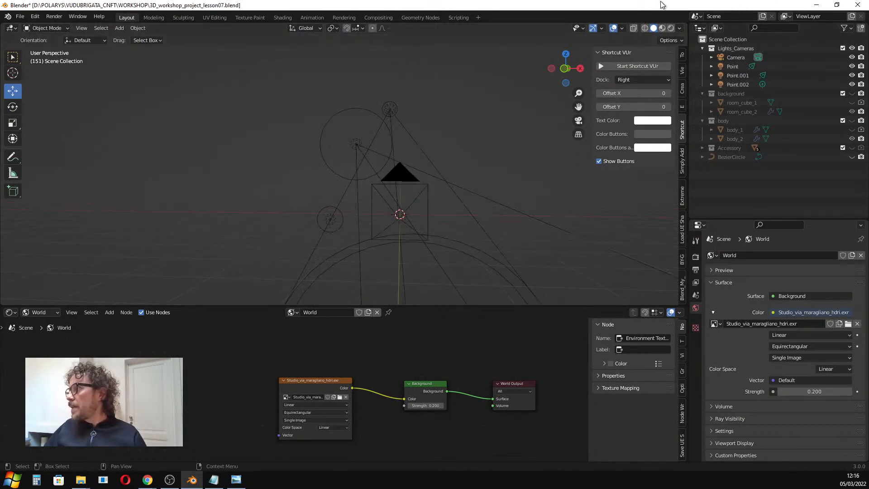
pyautogui.click(852, 93)
pyautogui.click(852, 121)
pyautogui.scroll(5, 417, 221)
pyautogui.click(852, 102)
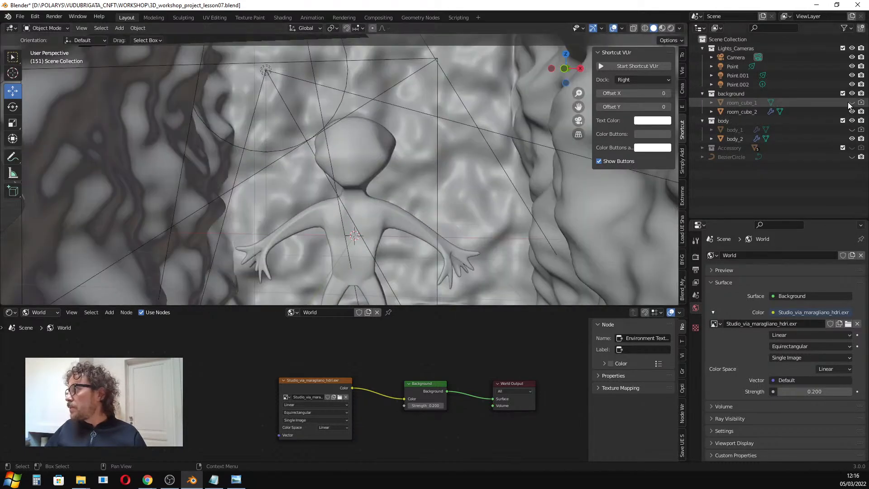
pyautogui.scroll(-5, 473, 206)
pyautogui.moveTo(470, 210)
pyautogui.mouseDown(button='middle')
pyautogui.moveTo(413, 172)
pyautogui.moveTo(413, 186)
pyautogui.moveTo(426, 189)
pyautogui.mouseUp(button='middle')
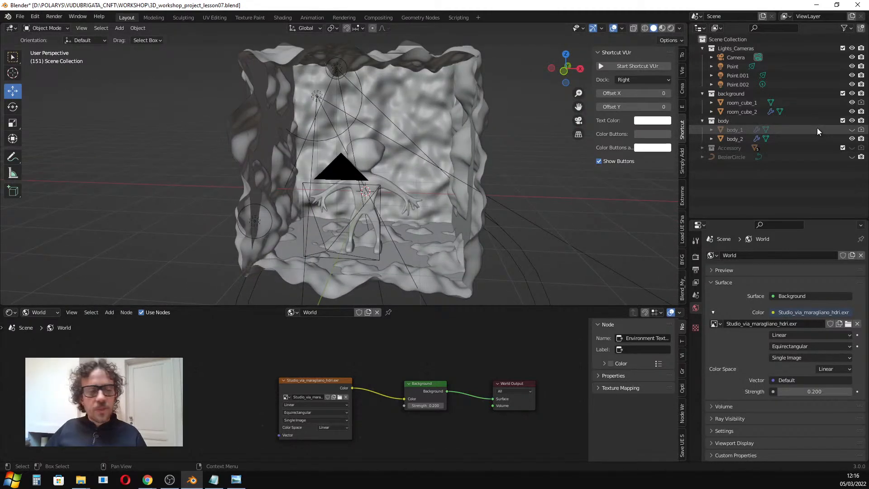
pyautogui.click(662, 28)
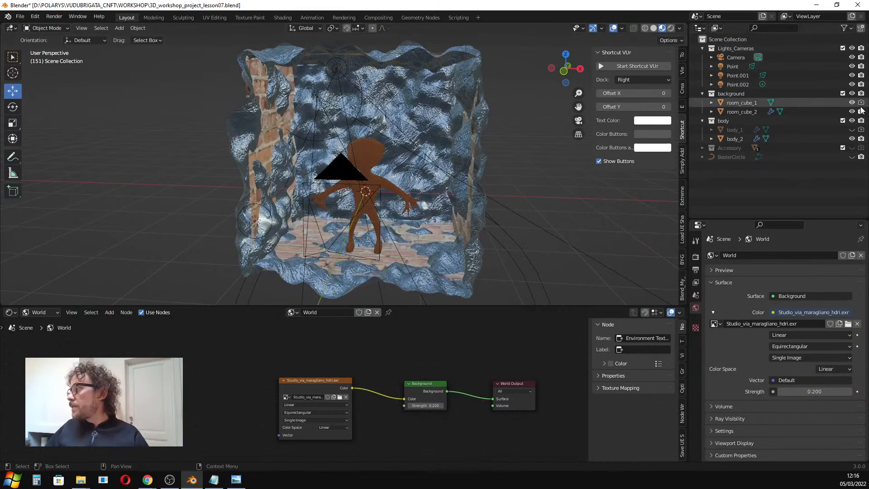
# Hide the body collection and switch the viewport to Rendered shading.
pyautogui.click(852, 120)
pyautogui.scroll(4, 383, 145)
pyautogui.scroll(-8, 386, 154)
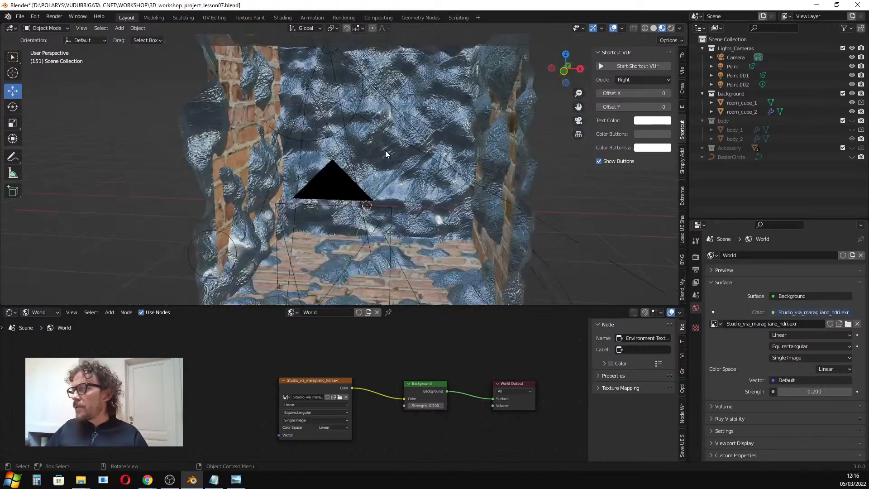
pyautogui.scroll(4, 504, 82)
pyautogui.click(671, 28)
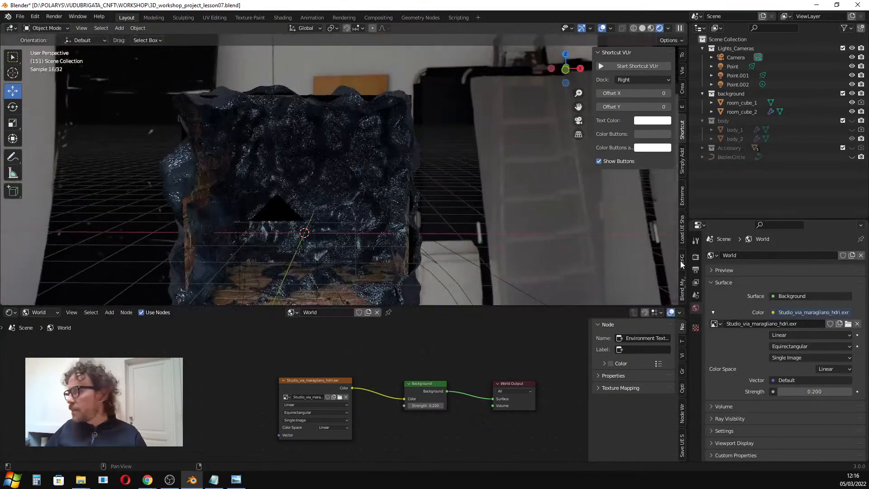
# Enable Transparent in the Film section of the render properties.
pyautogui.click(695, 258)
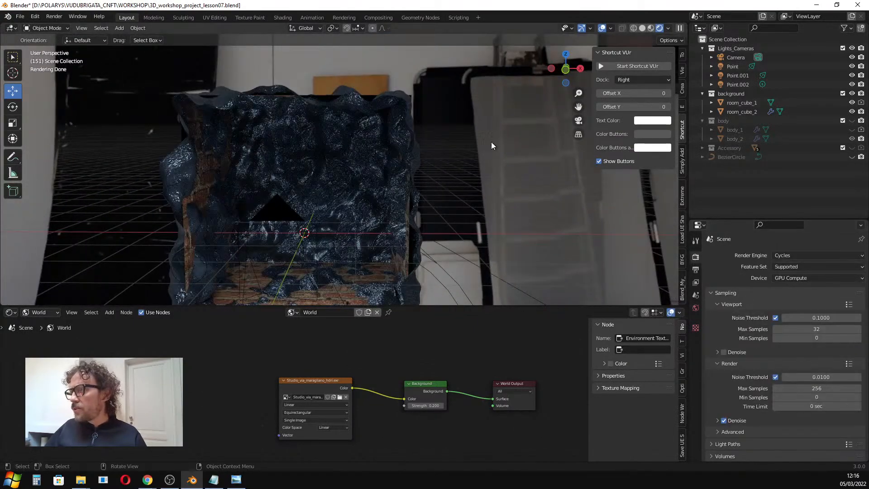
pyautogui.click(696, 308)
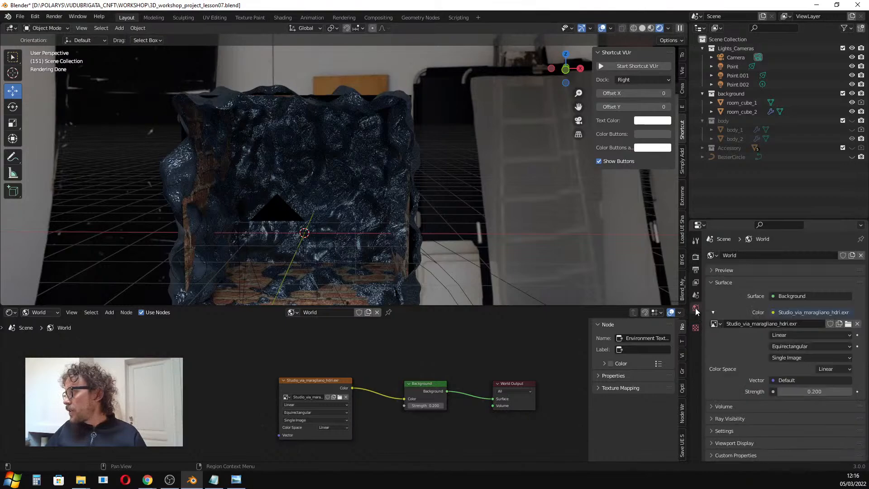
pyautogui.moveTo(421, 149); pyautogui.dragTo(172, 61, button='middle')
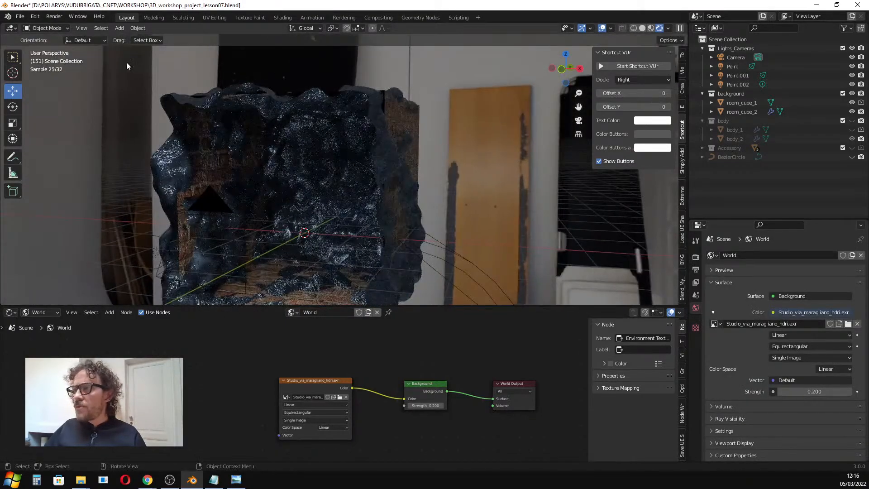
pyautogui.moveTo(153, 178); pyautogui.dragTo(469, 164, button='middle')
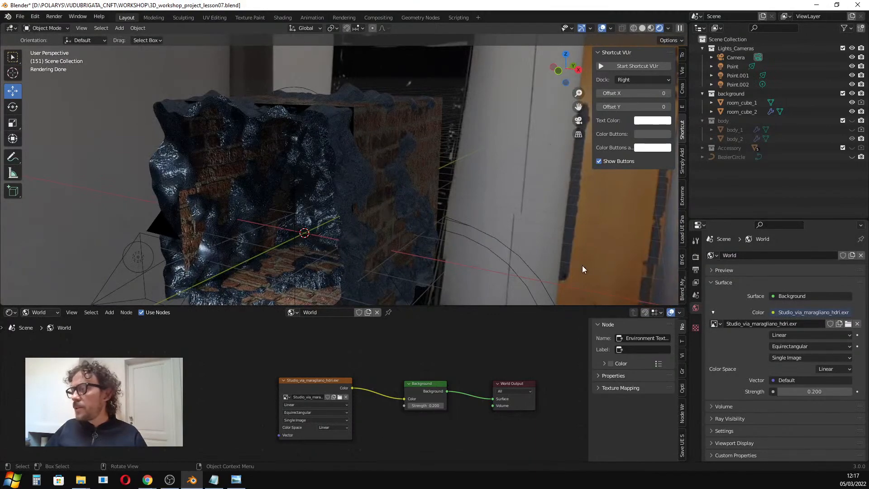
pyautogui.moveTo(444, 132); pyautogui.dragTo(518, 183, button='middle')
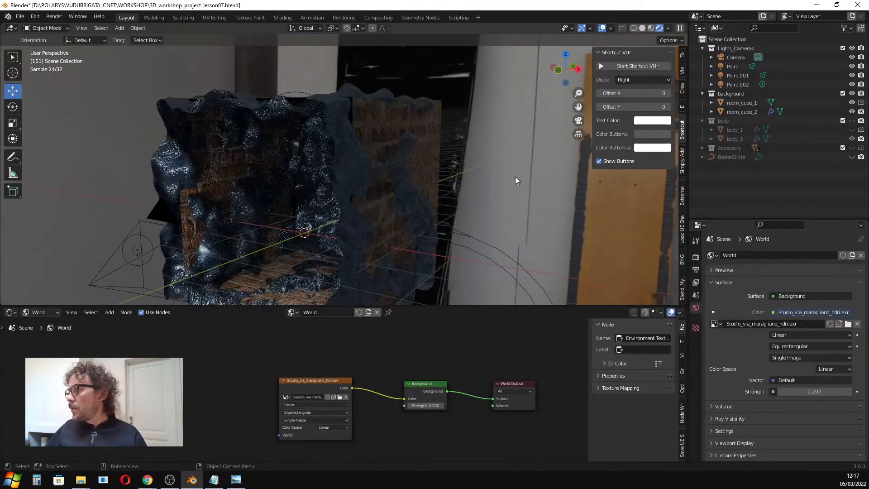
pyautogui.click(692, 256)
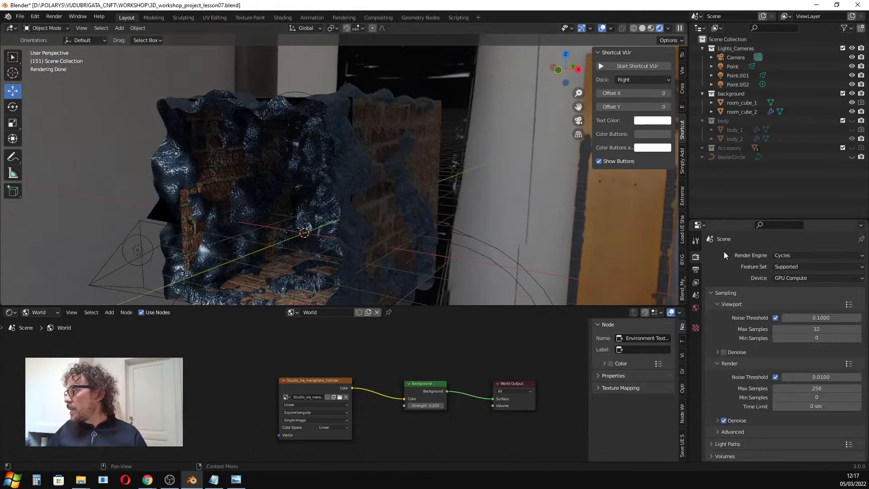
pyautogui.moveTo(736, 223); pyautogui.dragTo(737, 149)
pyautogui.scroll(-3, 729, 279)
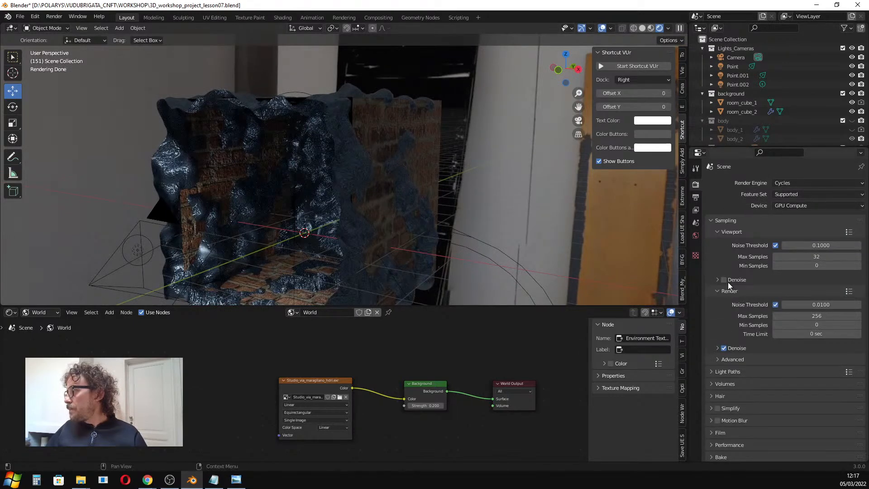
pyautogui.click(714, 395)
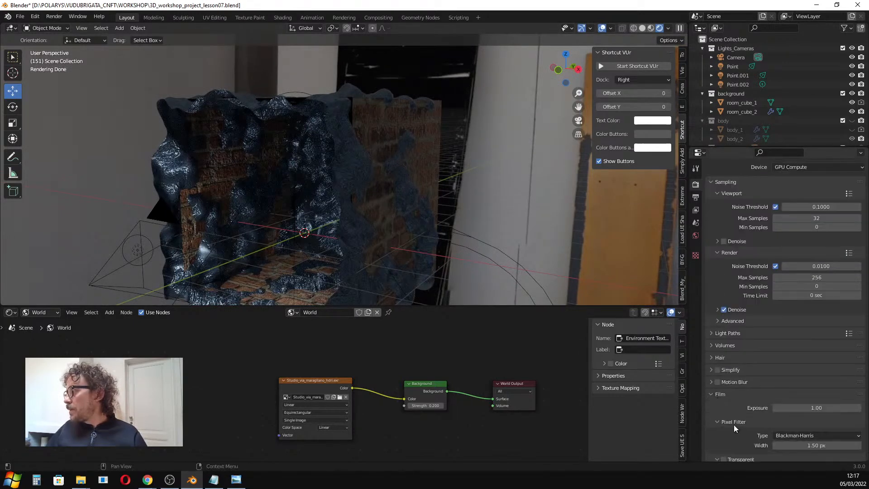
pyautogui.scroll(-3, 735, 423)
pyautogui.click(725, 406)
# Hide room_cube_2 in the viewport and select room_cube_1.
pyautogui.moveTo(408, 162); pyautogui.dragTo(403, 188, button='middle')
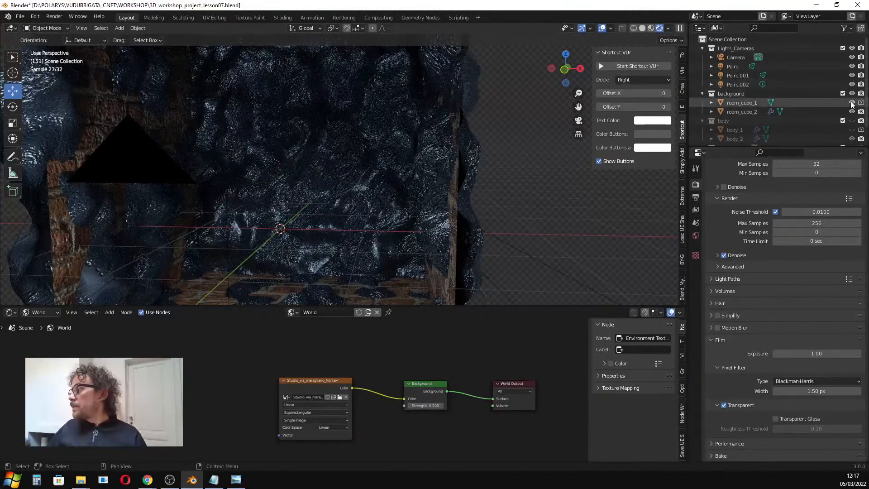
pyautogui.click(852, 111)
pyautogui.click(741, 102)
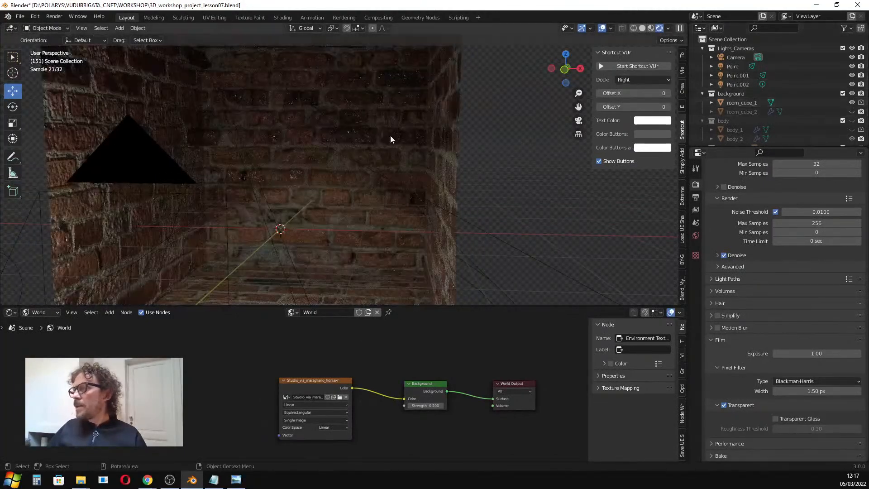
pyautogui.scroll(-4, 389, 136)
pyautogui.moveTo(357, 142); pyautogui.dragTo(348, 150, button='middle')
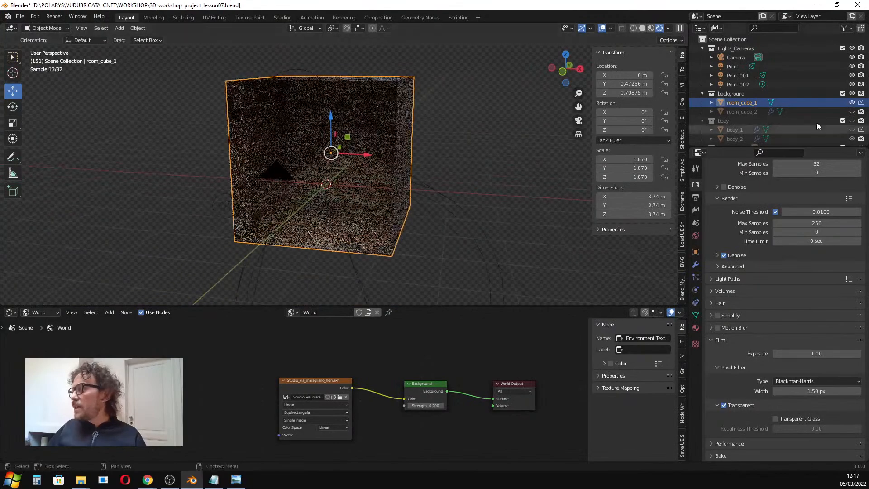
# Hide room_cube_1, show room_cube_2 in the viewport and select room_cube_2.
pyautogui.click(852, 103)
pyautogui.click(852, 112)
pyautogui.scroll(5, 365, 165)
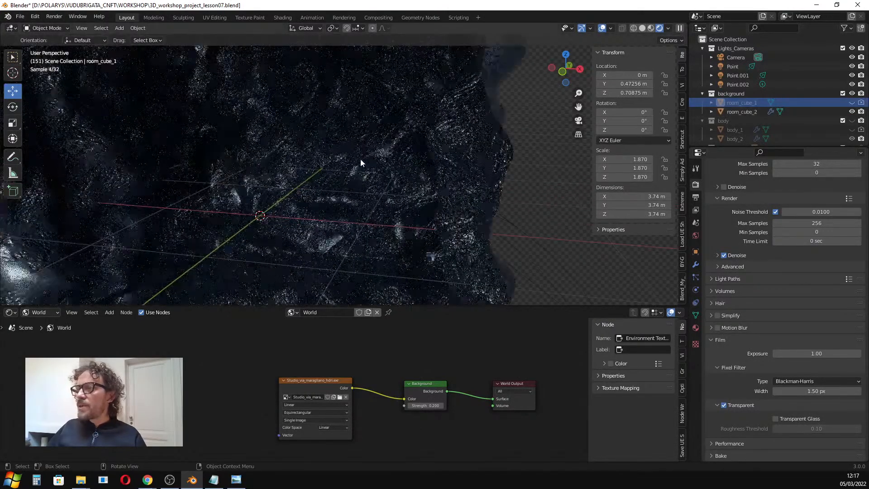
pyautogui.click(360, 161)
pyautogui.scroll(-4, 271, 356)
pyautogui.scroll(-2, 269, 354)
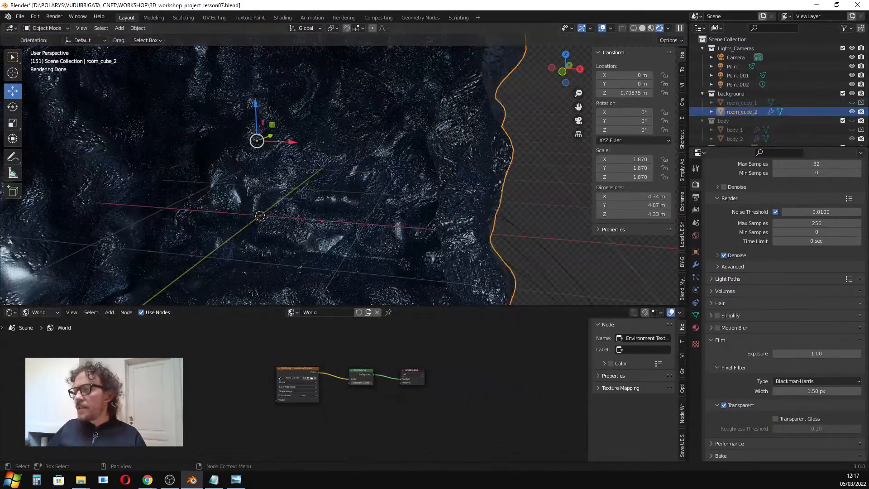
# Switch the node editor from World to Object nodes to display room_cube_2's material.
pyautogui.click(49, 312)
pyautogui.click(47, 323)
pyautogui.scroll(-3, 222, 397)
pyautogui.scroll(3, 352, 252)
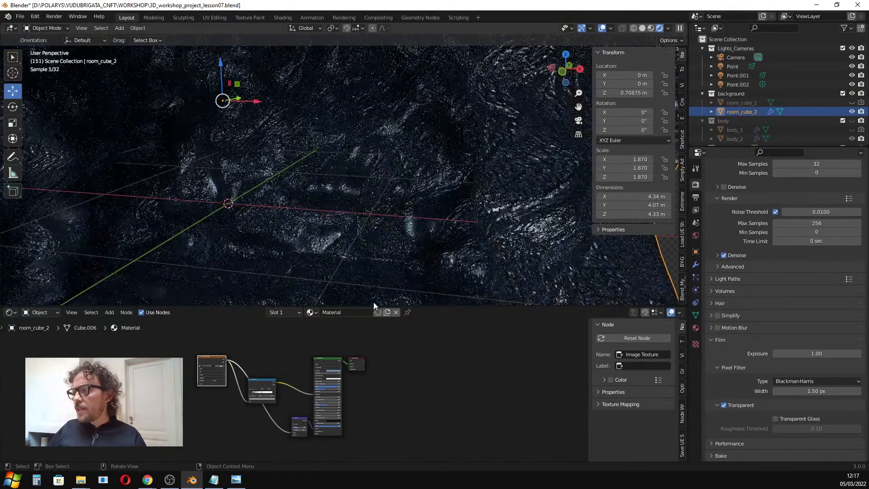
# Examine room_cube_2's rocky surface from several angles in Solid, Material Preview and Rendered shading.
pyautogui.moveTo(376, 307); pyautogui.dragTo(383, 232)
pyautogui.scroll(-2, 334, 162)
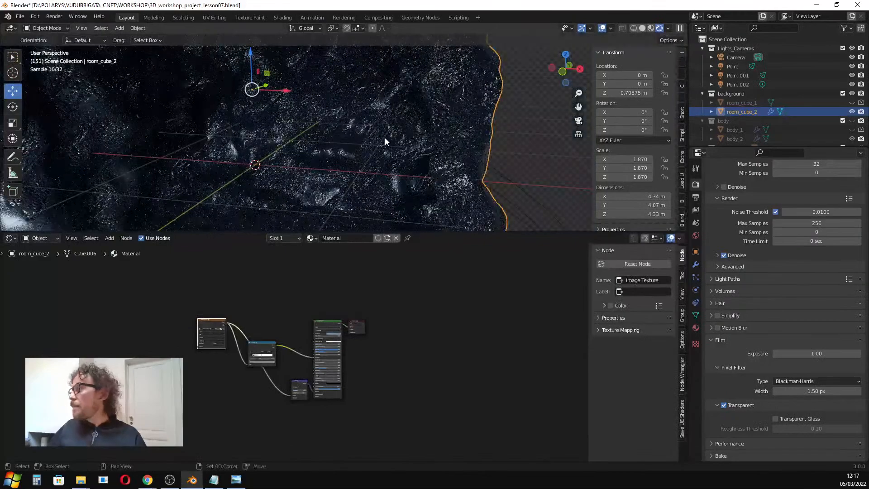
pyautogui.keyDown('shift'); pyautogui.moveTo(387, 136); pyautogui.dragTo(394, 166, button='middle'); pyautogui.keyUp('shift')
pyautogui.moveTo(400, 230); pyautogui.dragTo(413, 287)
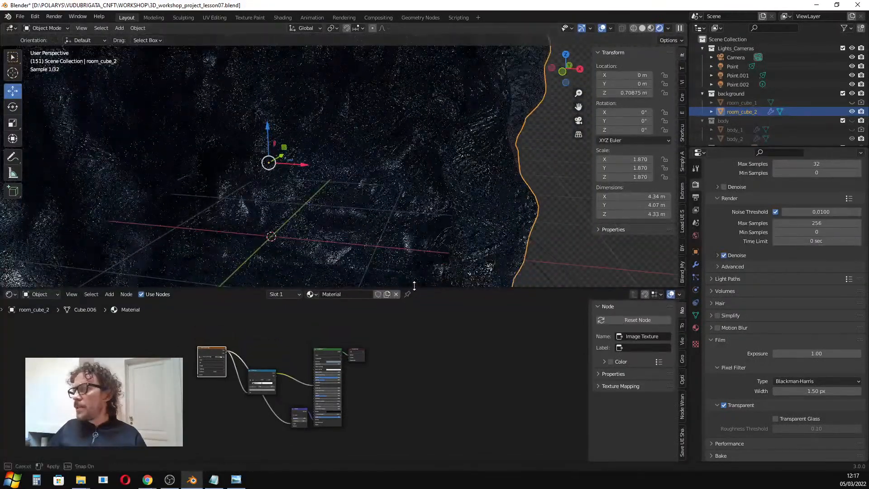
pyautogui.keyDown('shift'); pyautogui.moveTo(337, 269); pyautogui.dragTo(361, 269, button='middle'); pyautogui.keyUp('shift')
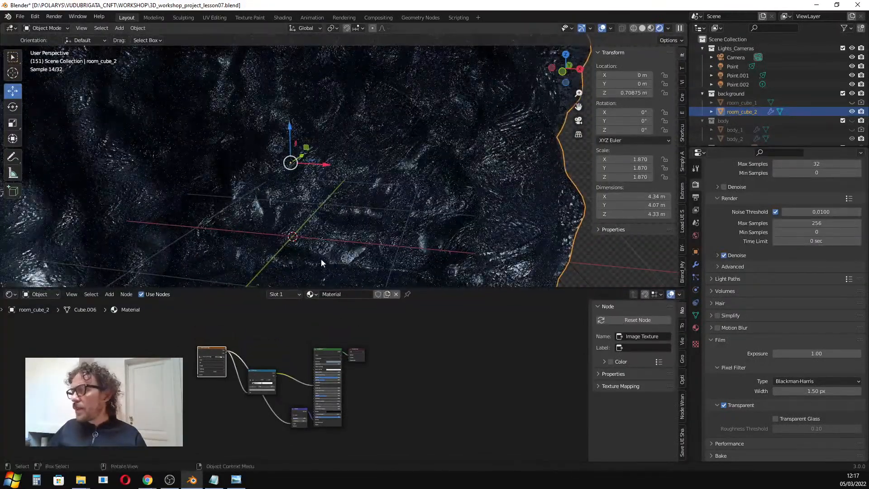
pyautogui.scroll(2, 319, 253)
pyautogui.scroll(-4, 319, 252)
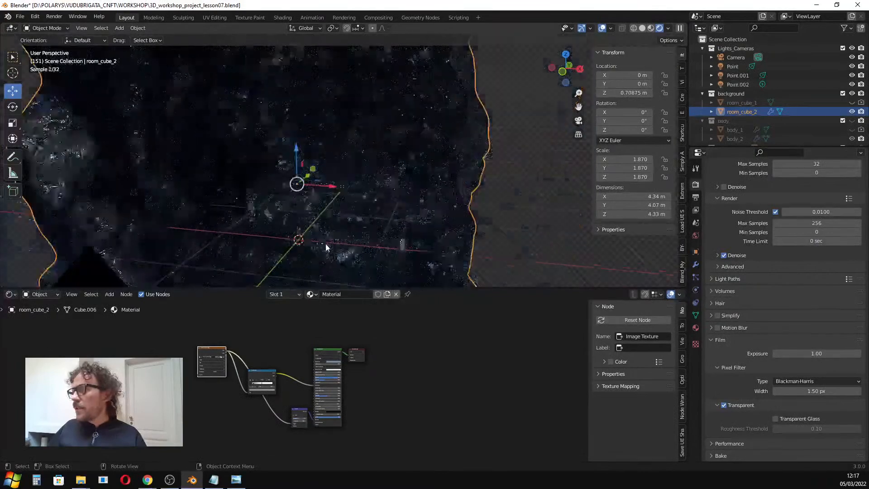
pyautogui.click(645, 28)
pyautogui.scroll(-2, 341, 140)
pyautogui.moveTo(342, 140)
pyautogui.mouseDown(button='middle')
pyautogui.moveTo(344, 130)
pyautogui.moveTo(357, 129)
pyautogui.mouseUp(button='middle')
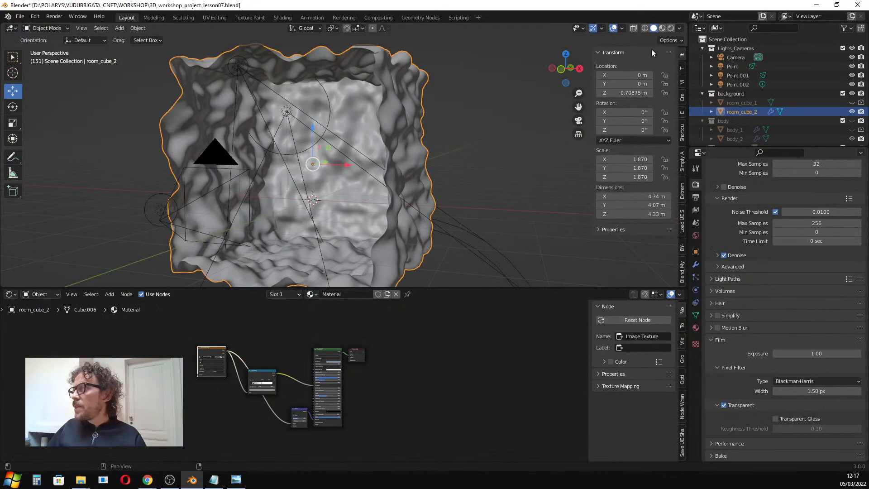
pyautogui.click(662, 29)
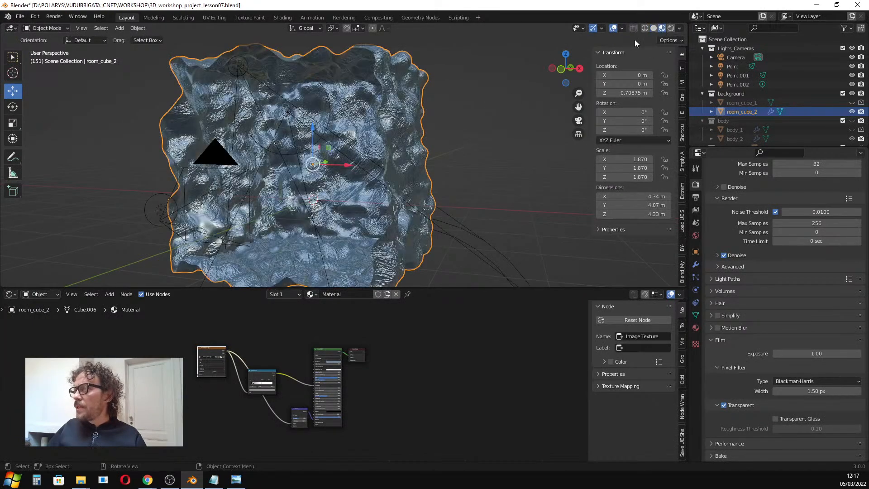
pyautogui.click(672, 29)
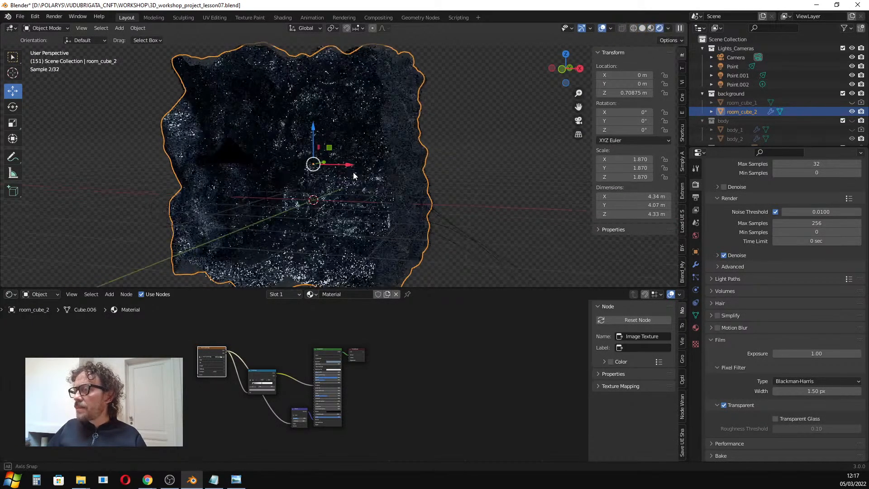
# Rearrange the nodes of room_cube_2's material to spread out the node tree.
pyautogui.scroll(3, 324, 362)
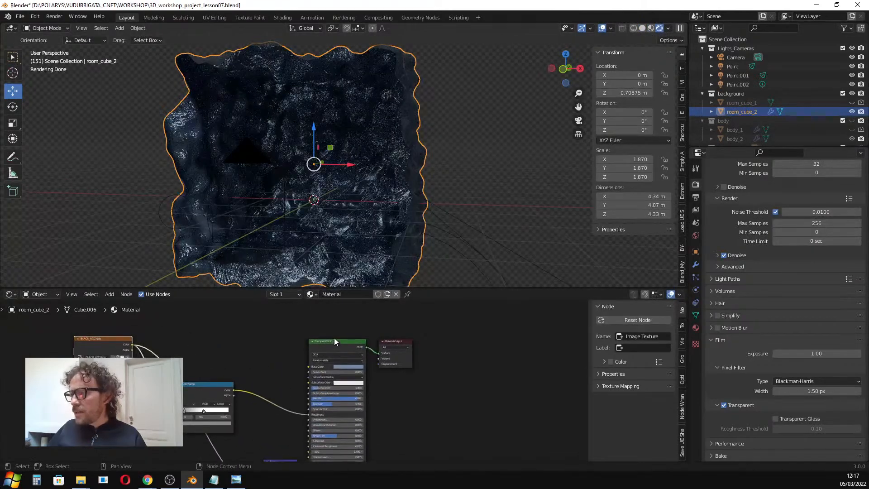
pyautogui.moveTo(312, 316); pyautogui.dragTo(312, 317)
pyautogui.click(327, 341)
pyautogui.scroll(-2, 324, 362)
pyautogui.keyDown('shift'); pyautogui.scroll(-2, 321, 371); pyautogui.keyUp('shift')
pyautogui.moveTo(294, 406); pyautogui.dragTo(237, 412)
pyautogui.click(164, 315)
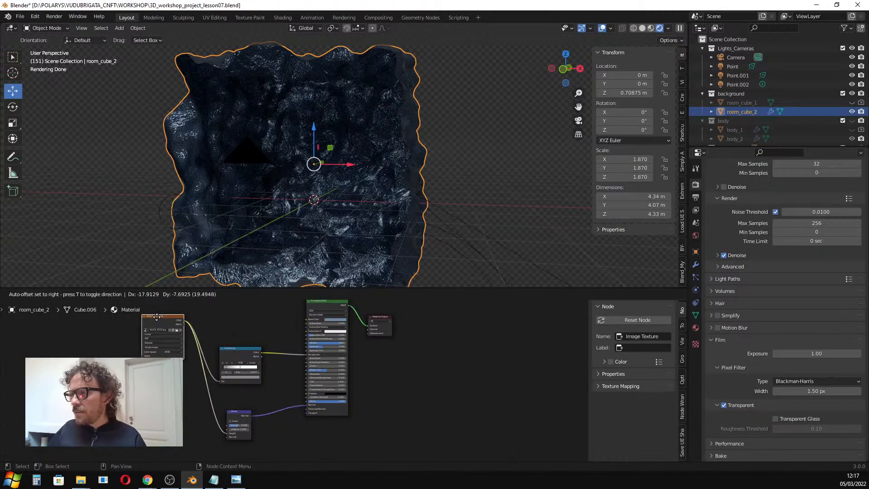
# Reconnect the Color Ramp and Bump outputs to the Principled BSDF's Roughness and Normal inputs.
pyautogui.scroll(4, 314, 355)
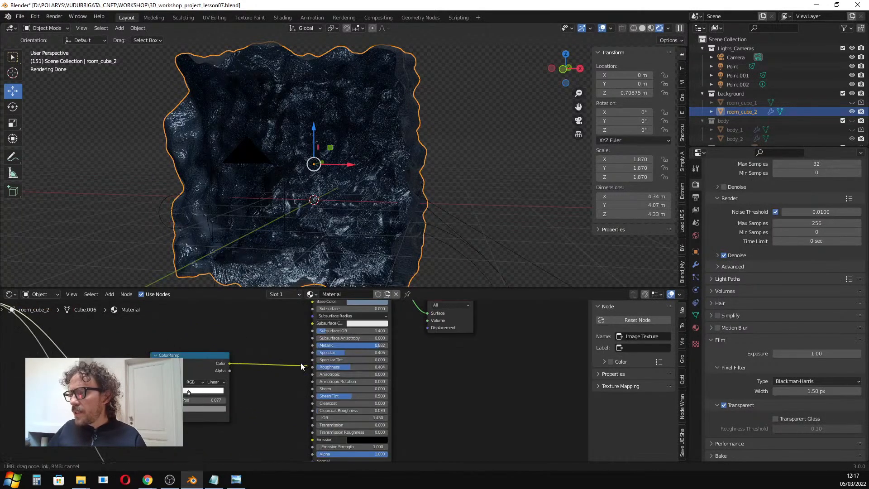
pyautogui.moveTo(308, 365); pyautogui.dragTo(279, 414)
pyautogui.scroll(-1, 278, 414)
pyautogui.moveTo(278, 415); pyautogui.dragTo(287, 387, button='middle')
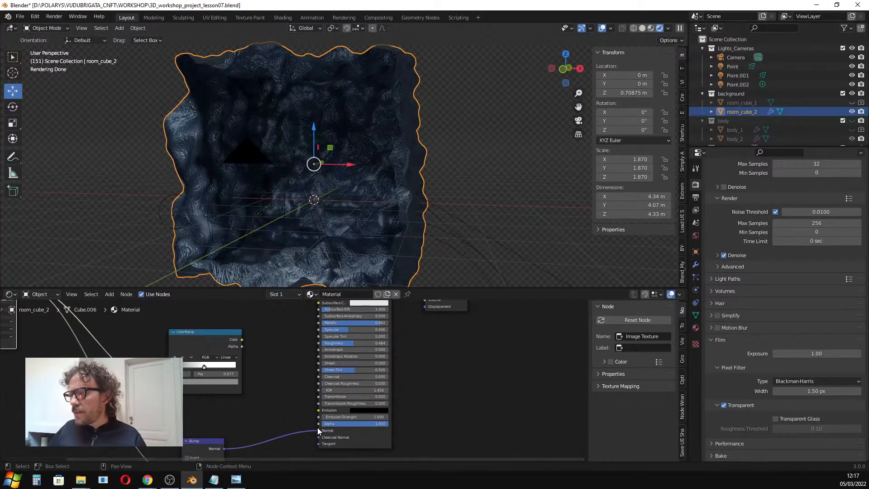
pyautogui.moveTo(319, 430); pyautogui.dragTo(306, 428)
pyautogui.scroll(3, 341, 200)
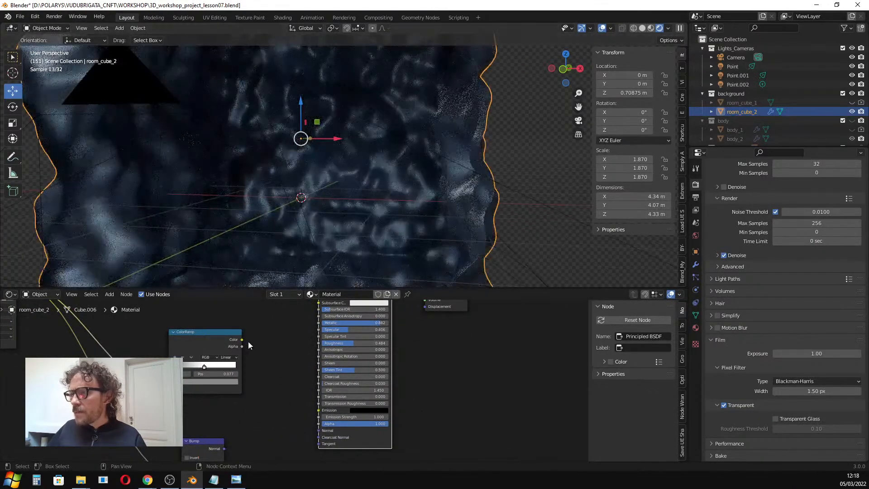
pyautogui.moveTo(315, 346); pyautogui.dragTo(316, 345)
pyautogui.scroll(-2, 262, 323)
pyautogui.moveTo(262, 362); pyautogui.dragTo(387, 382, button='middle')
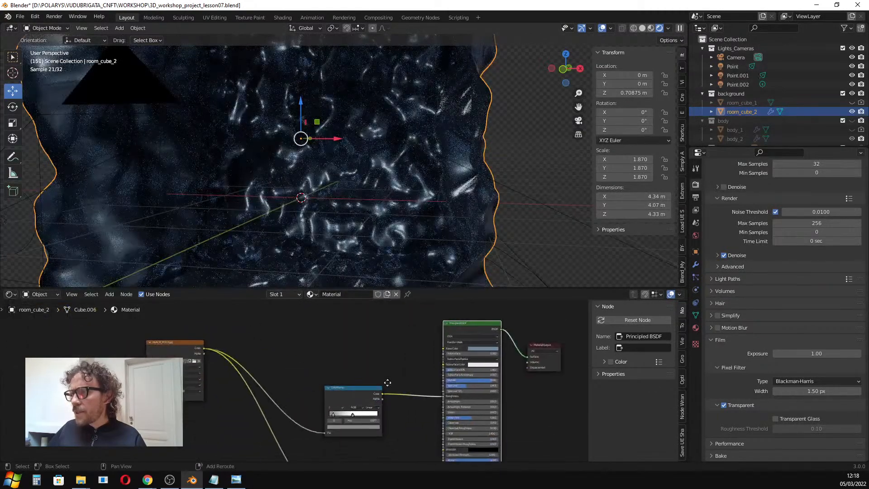
# Browse the textures folder for the Image Texture node, sorting by size, and preview BLACK_ROCK.jpg in an image viewer.
pyautogui.click(177, 344)
pyautogui.scroll(3, 179, 346)
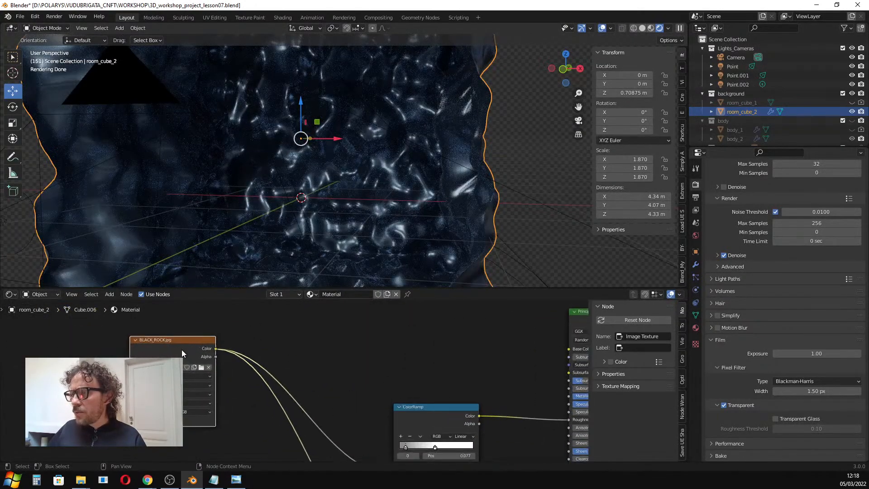
pyautogui.click(202, 368)
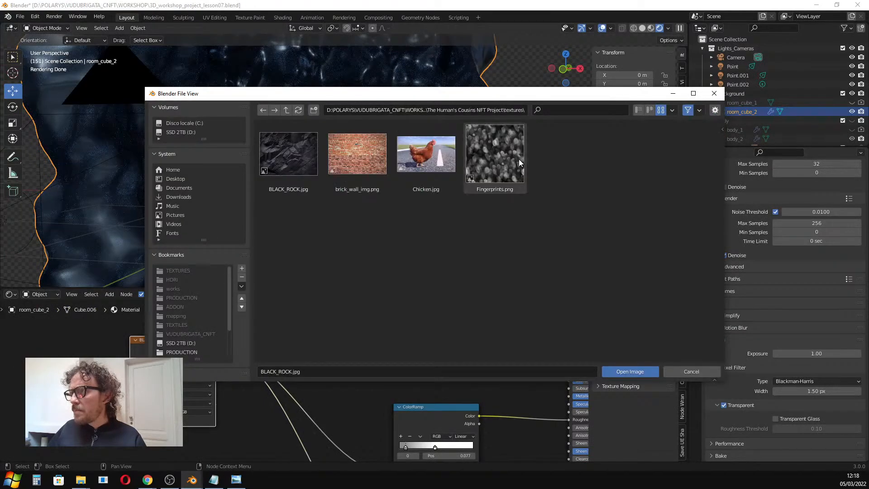
pyautogui.click(314, 154)
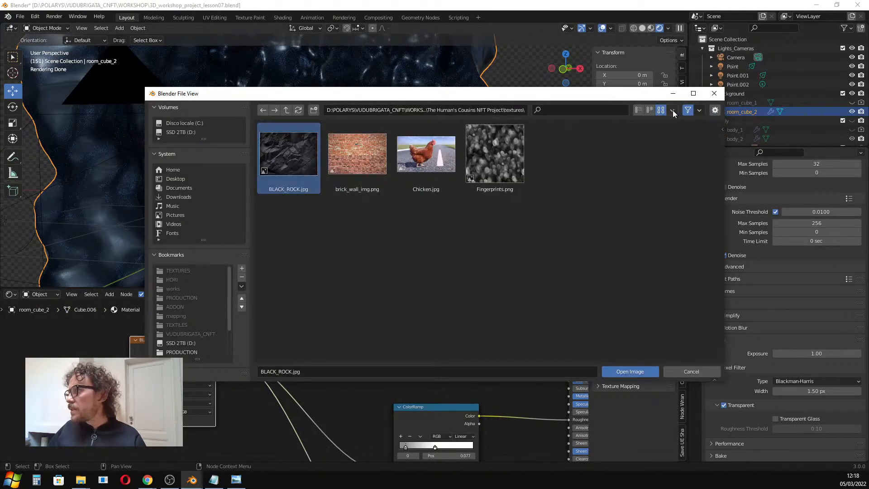
pyautogui.click(673, 111)
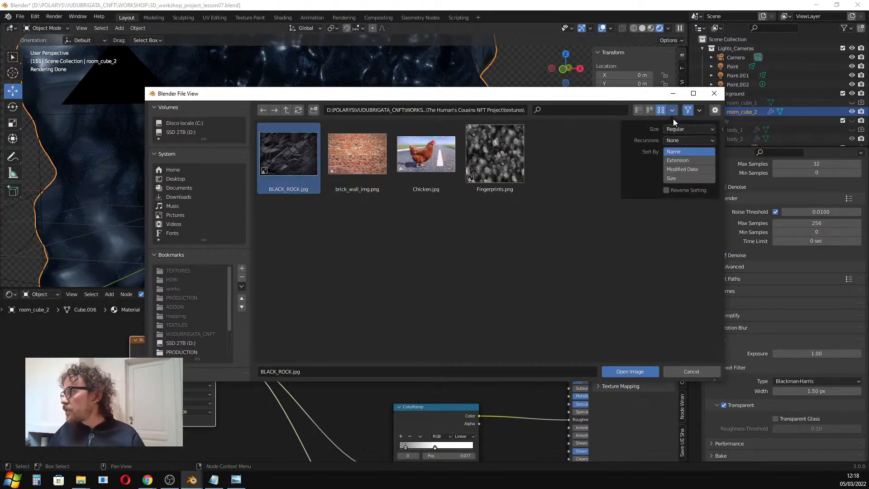
pyautogui.click(678, 178)
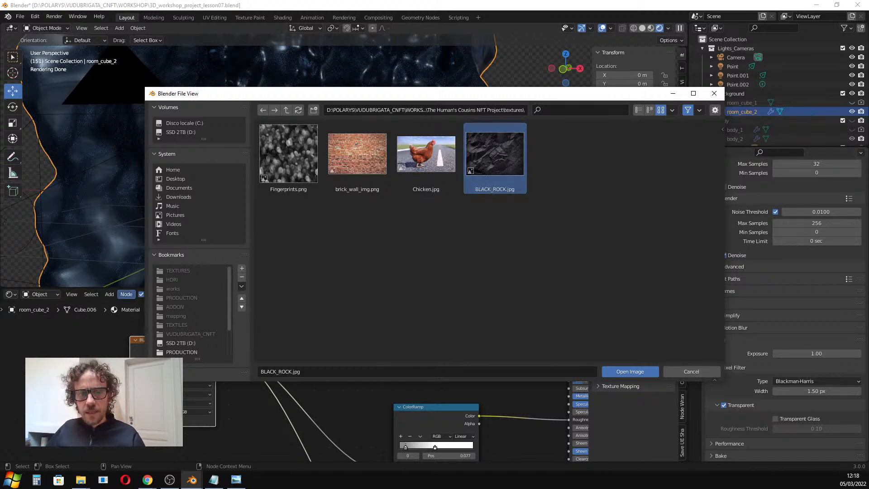
pyautogui.hotkey('alt', 'Tab')
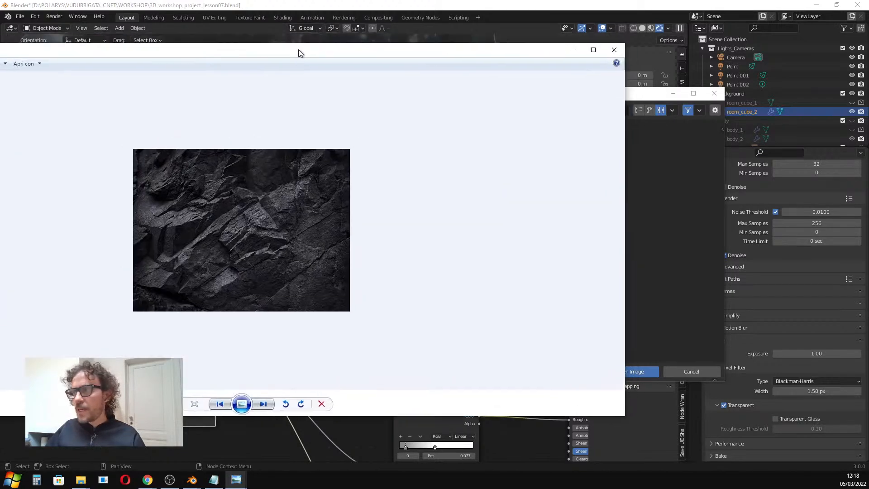
pyautogui.moveTo(298, 50); pyautogui.dragTo(402, 85)
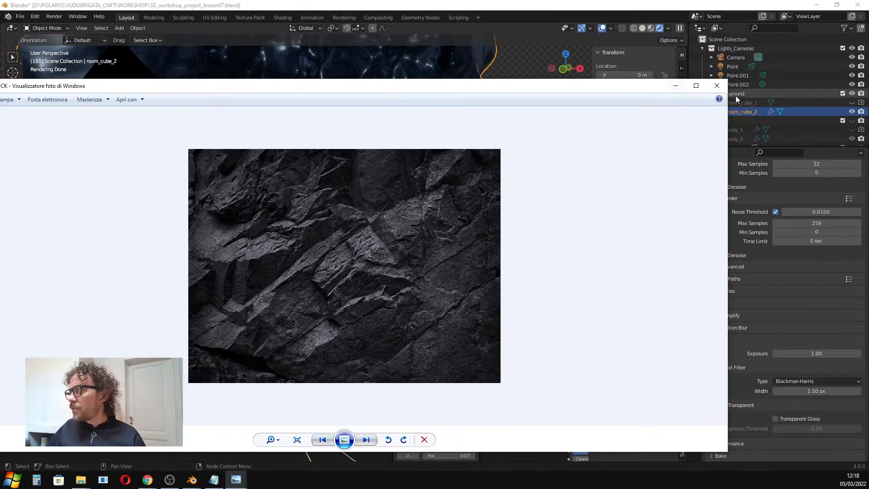
pyautogui.click(717, 86)
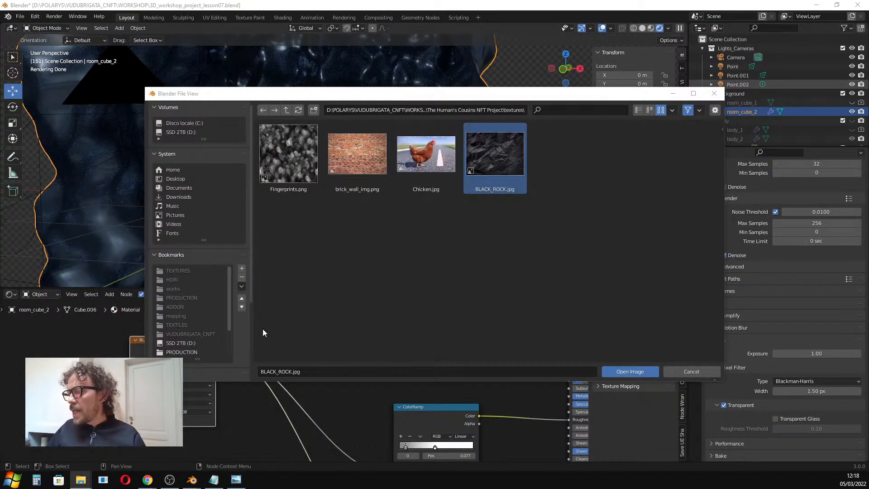
pyautogui.click(691, 371)
# Reposition the Image Texture and Color Ramp nodes in room_cube_2's material layout.
pyautogui.moveTo(360, 361); pyautogui.dragTo(279, 450, button='middle')
pyautogui.scroll(-3, 281, 450)
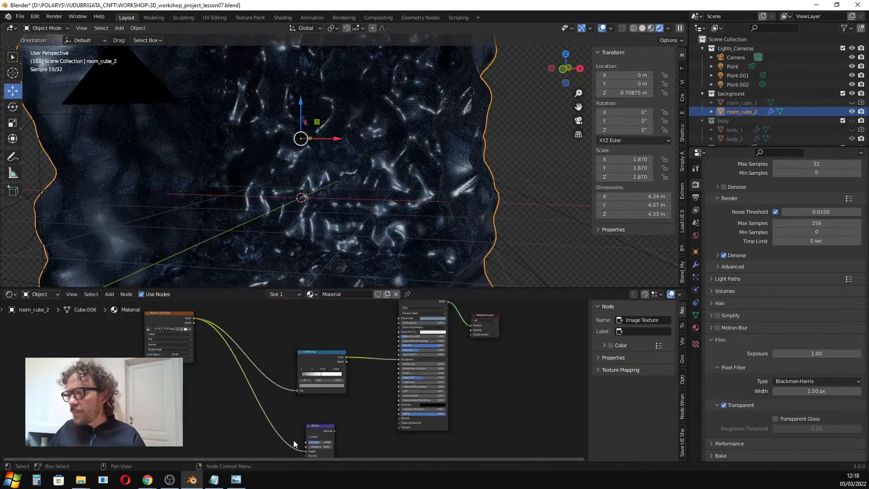
pyautogui.moveTo(188, 310); pyautogui.dragTo(191, 318)
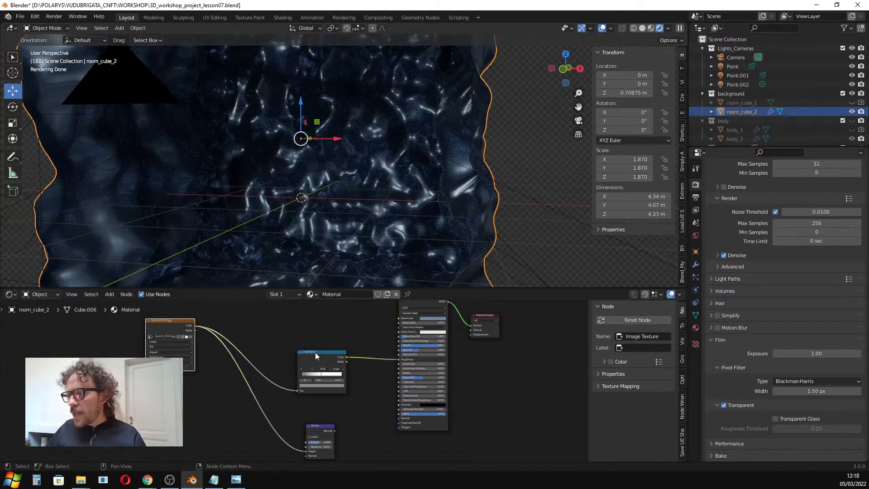
pyautogui.moveTo(313, 350); pyautogui.dragTo(318, 342)
pyautogui.scroll(2, 413, 335)
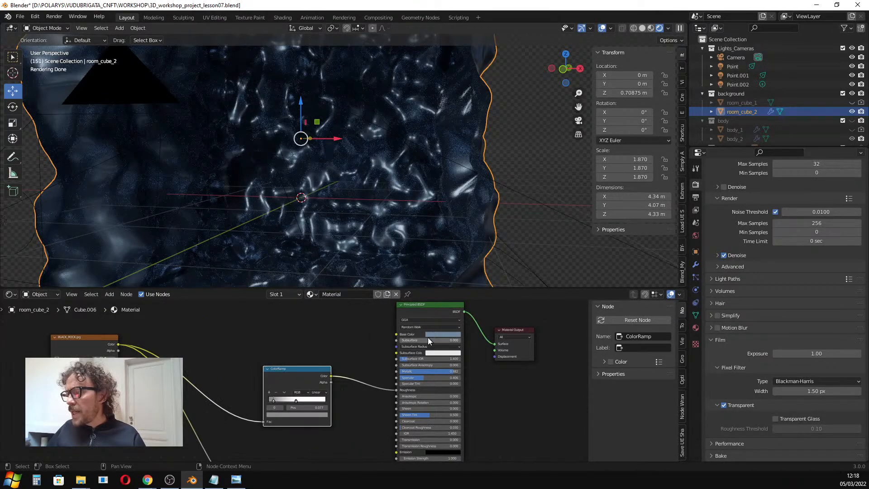
pyautogui.click(446, 335)
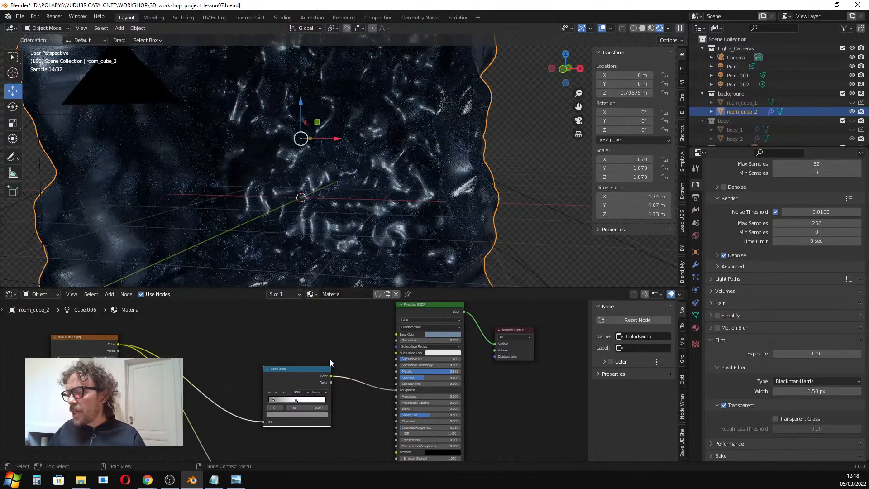
pyautogui.scroll(-2, 358, 309)
pyautogui.moveTo(325, 346); pyautogui.dragTo(331, 302, button='middle')
pyautogui.moveTo(303, 408); pyautogui.dragTo(397, 402)
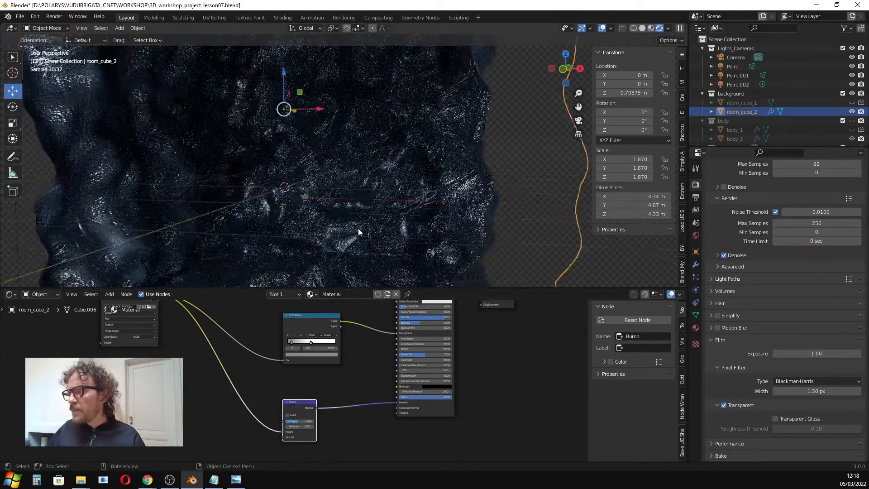
pyautogui.scroll(3, 408, 224)
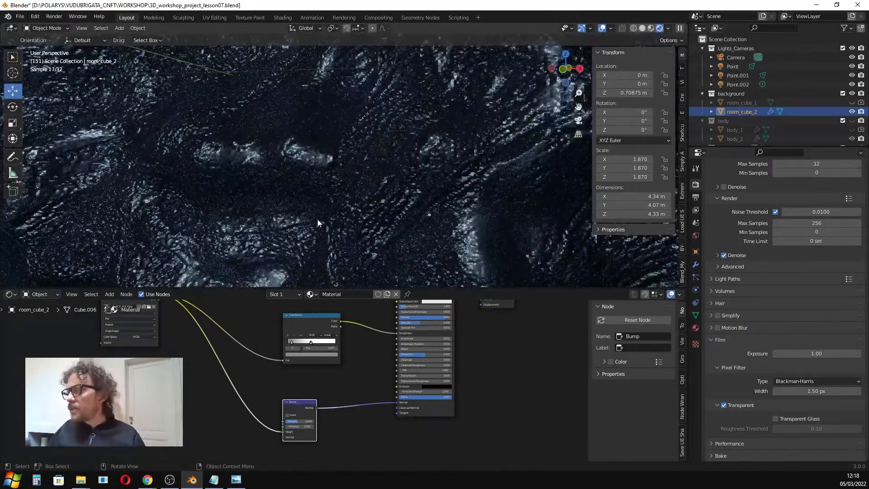
pyautogui.scroll(-7, 394, 210)
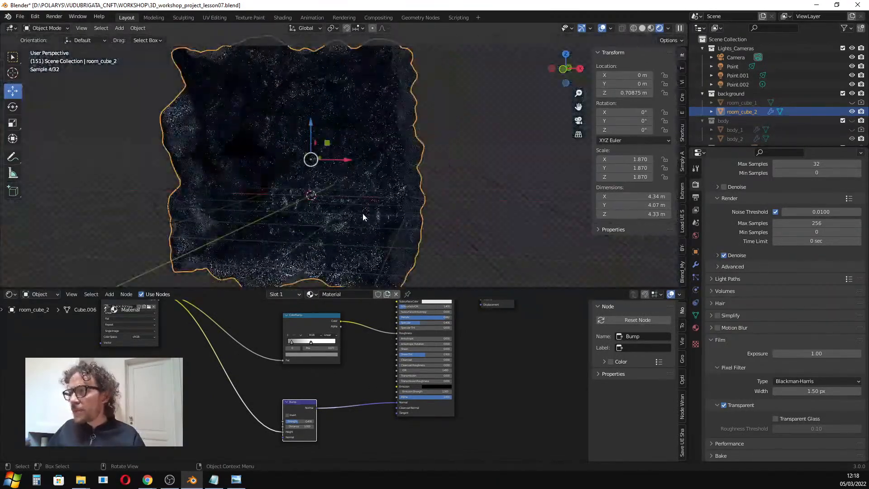
# Hide room_cube_2, show room_cube_1 in the viewport and select room_cube_1.
pyautogui.click(853, 112)
pyautogui.click(861, 111)
pyautogui.click(853, 102)
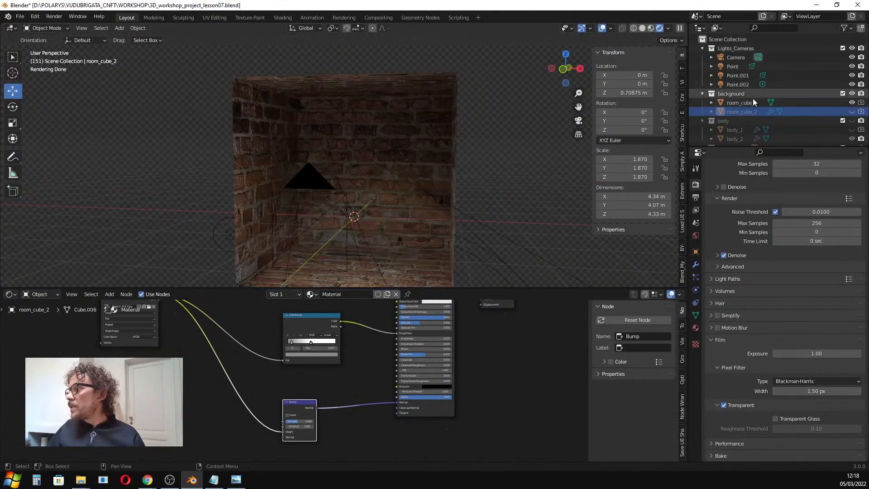
pyautogui.click(398, 173)
pyautogui.scroll(5, 362, 191)
pyautogui.scroll(-3, 366, 195)
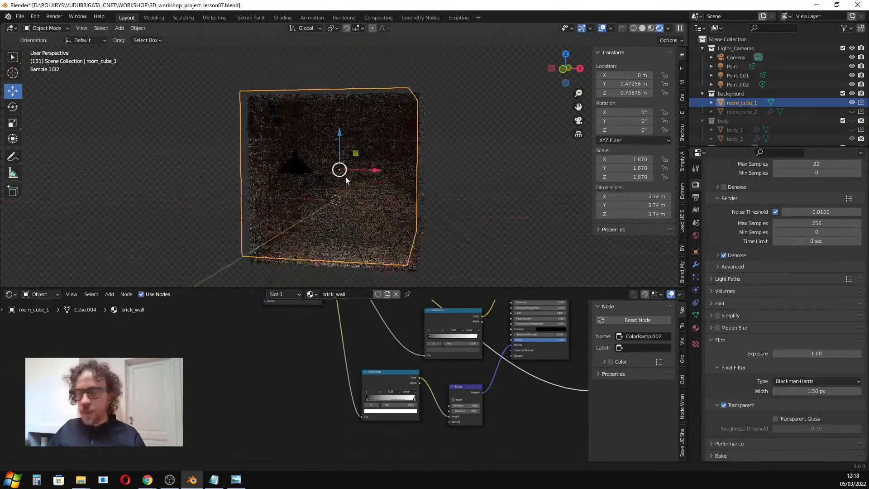
# Switch to the camera view and frame the brick room in the viewport.
pyautogui.press('KP_0')
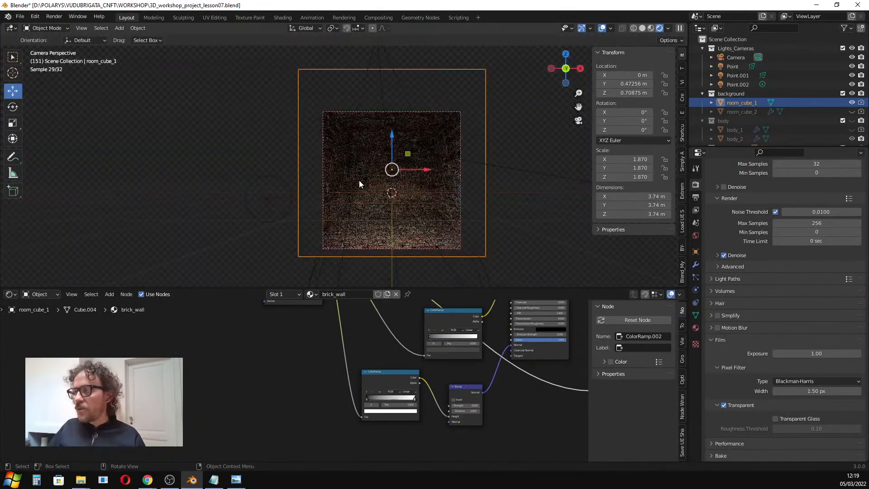
pyautogui.scroll(4, 403, 163)
pyautogui.keyDown('shift'); pyautogui.moveTo(379, 169); pyautogui.dragTo(361, 145, button='middle'); pyautogui.keyUp('shift')
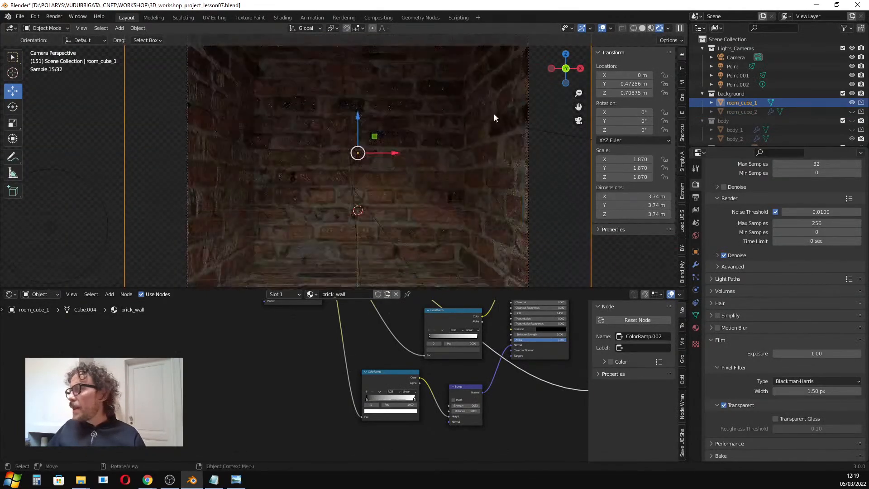
# Add a point light to the scene from the camera view.
pyautogui.scroll(-3, 407, 183)
pyautogui.scroll(-1, 392, 179)
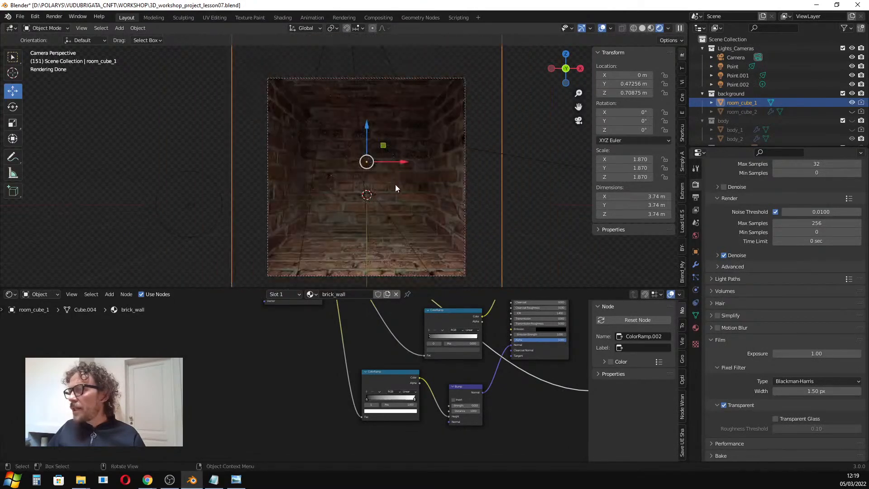
pyautogui.scroll(2, 362, 201)
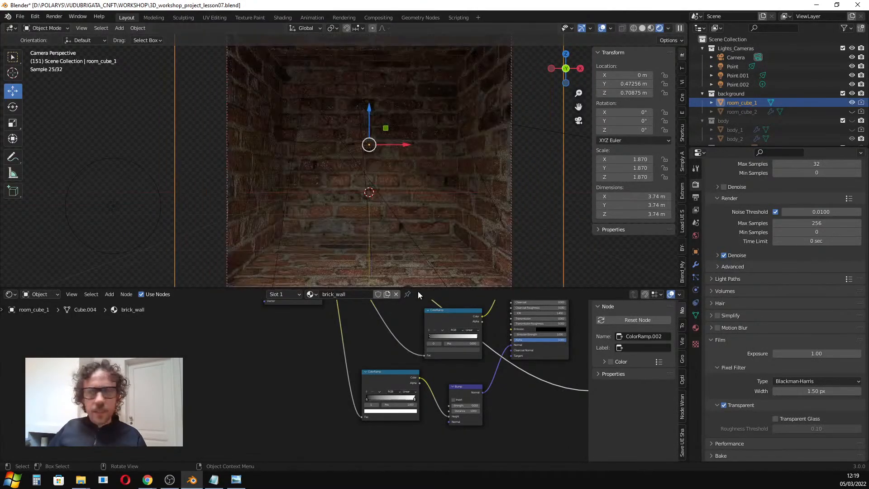
pyautogui.moveTo(432, 294); pyautogui.dragTo(432, 375)
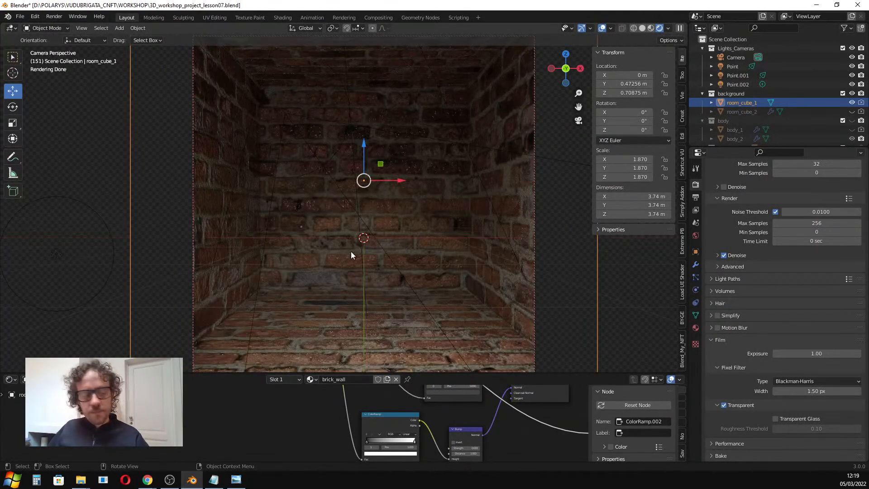
pyautogui.hotkey('shift', 'a')
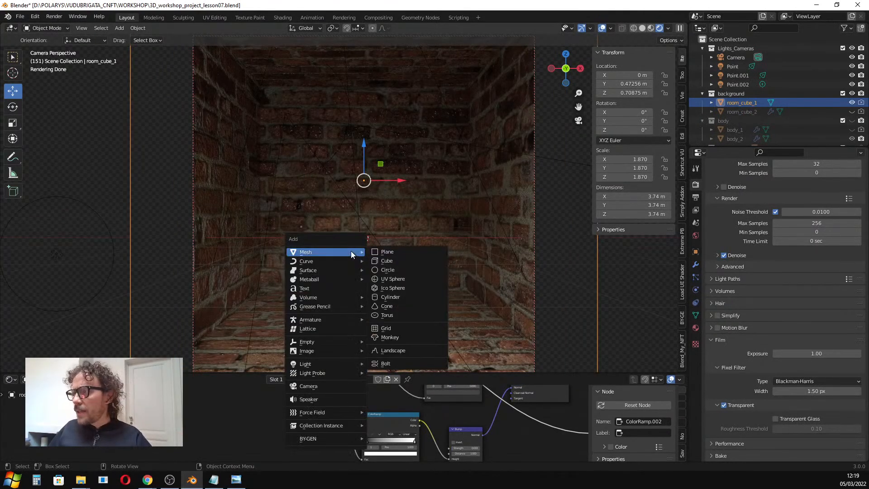
pyautogui.moveTo(327, 345)
pyautogui.moveTo(324, 363)
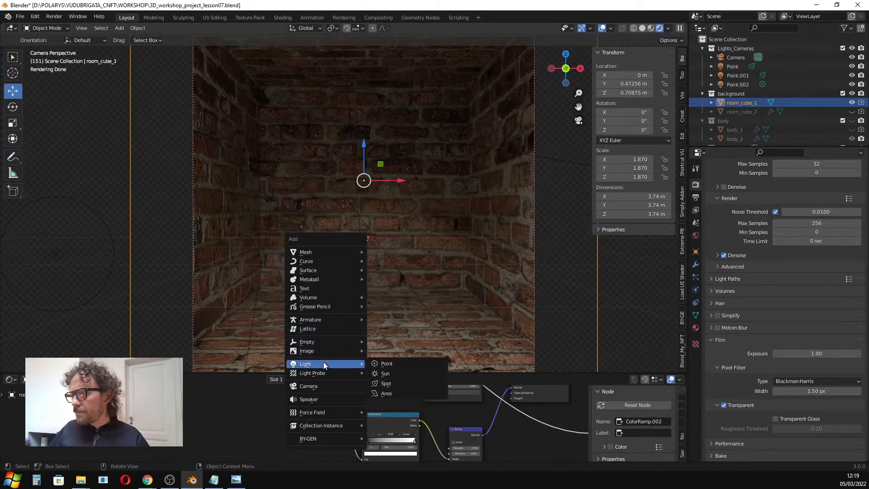
pyautogui.click(392, 362)
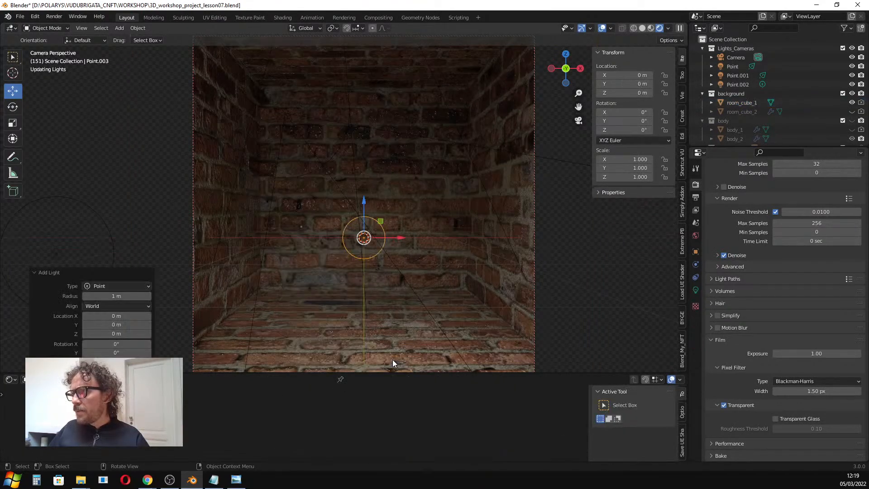
# Move the point light to about X -0.40 m and Z 1.31 m and set its power to 72.1 W.
pyautogui.press('g')
pyautogui.press('x')
pyautogui.click(288, 218)
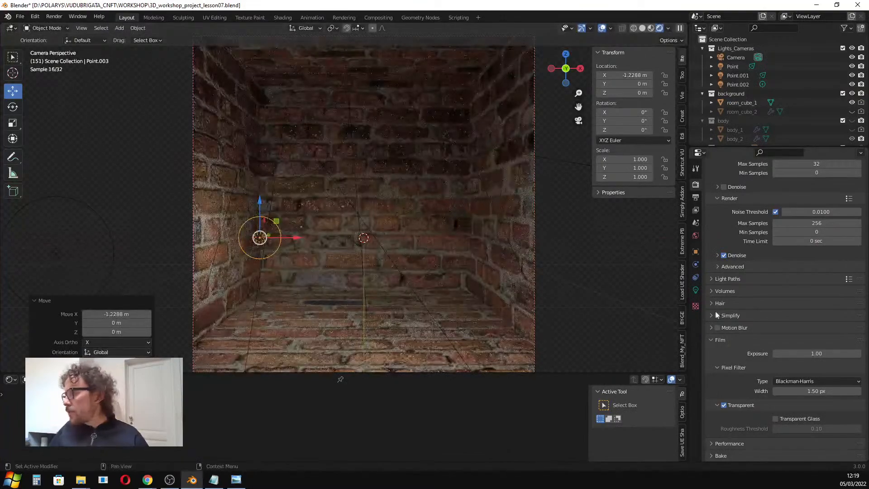
pyautogui.click(696, 290)
pyautogui.moveTo(780, 245); pyautogui.dragTo(810, 244)
pyautogui.moveTo(259, 214); pyautogui.dragTo(327, 127)
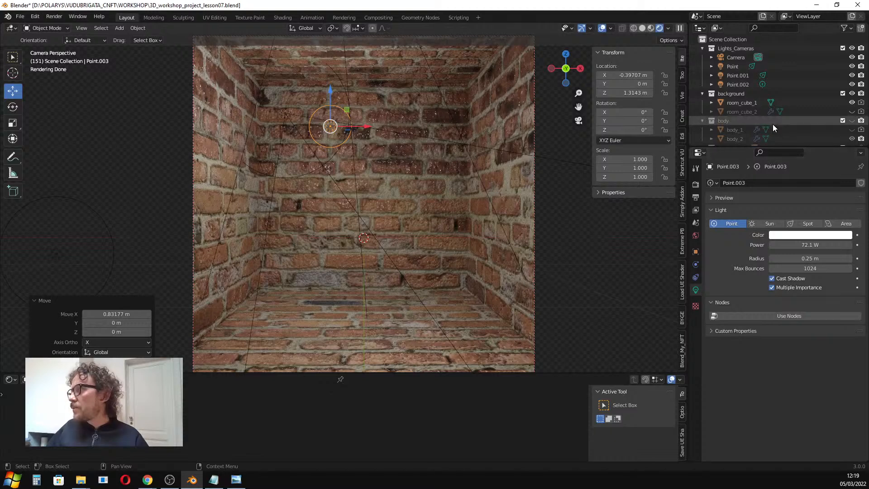
# Delete the added point light Point.003 with its hierarchy.
pyautogui.scroll(-3, 775, 131)
pyautogui.rightClick(715, 137)
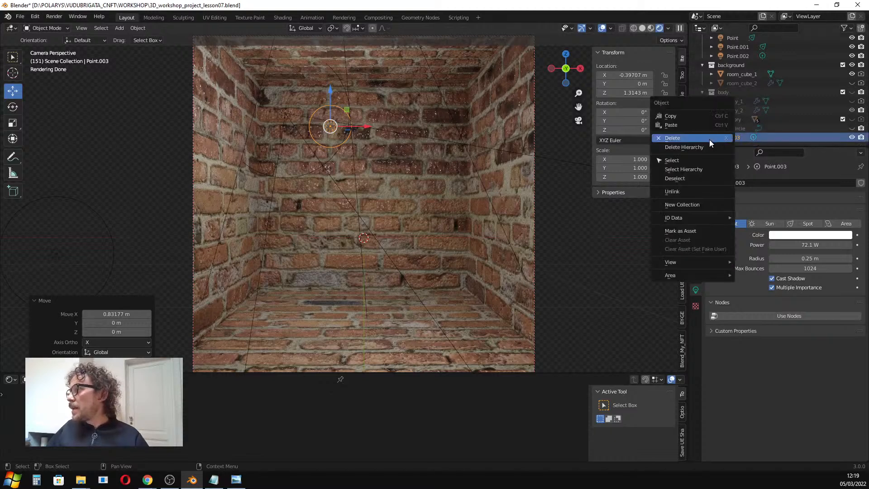
pyautogui.click(700, 148)
# Select room_cube_1 and remove its brick_wall material slot.
pyautogui.scroll(-4, 394, 172)
pyautogui.click(439, 166)
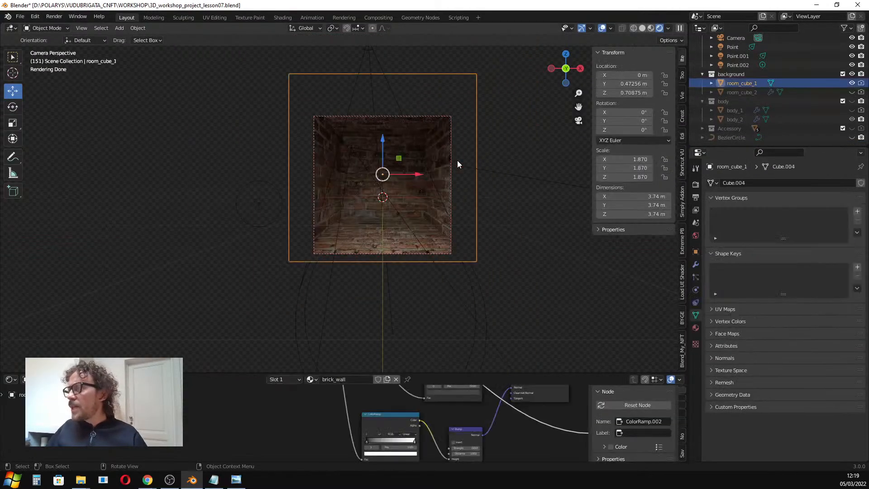
pyautogui.click(696, 327)
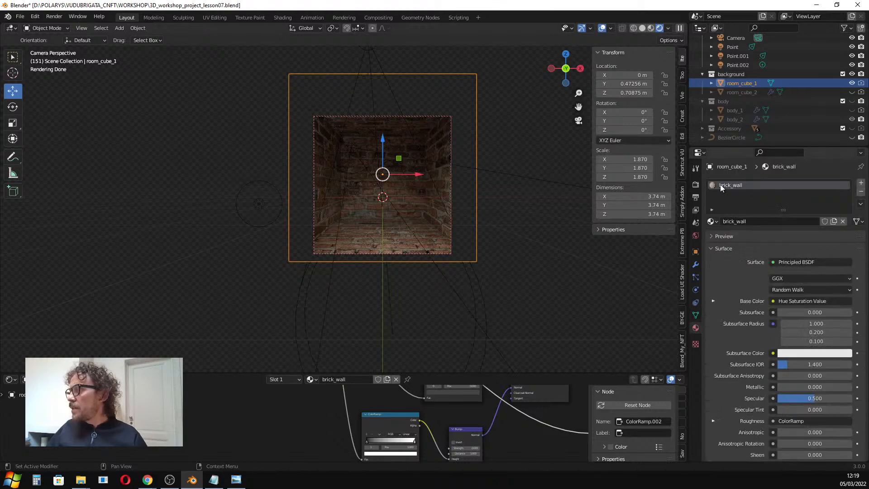
pyautogui.moveTo(689, 205); pyautogui.dragTo(598, 206)
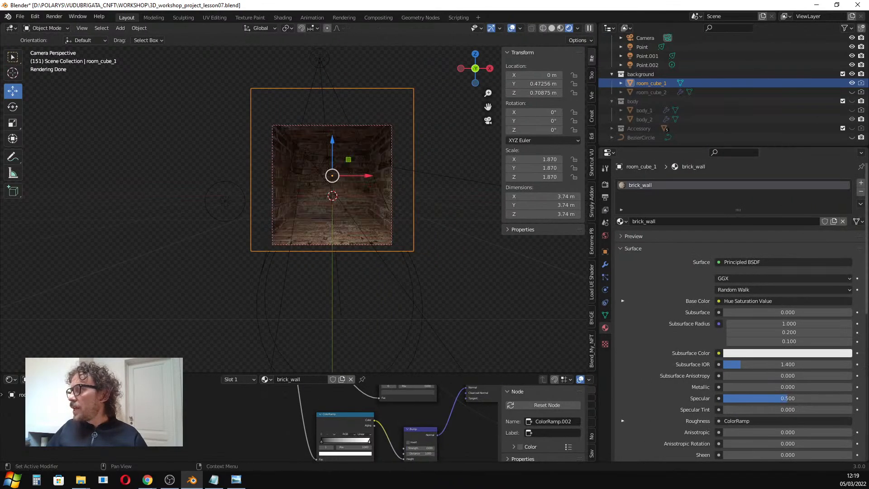
pyautogui.click(861, 194)
# Look over the room cube and the brick_wall_img picture in the image viewer, then close the viewer.
pyautogui.moveTo(436, 180); pyautogui.dragTo(442, 177, button='middle')
pyautogui.click(561, 30)
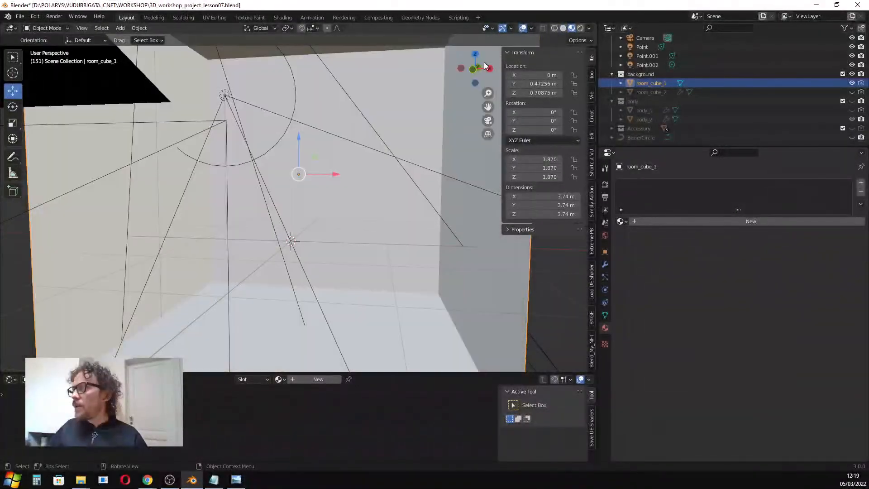
pyautogui.scroll(-6, 317, 145)
pyautogui.moveTo(313, 136)
pyautogui.mouseDown(button='middle')
pyautogui.moveTo(302, 144)
pyautogui.moveTo(305, 130)
pyautogui.moveTo(322, 150)
pyautogui.mouseUp(button='middle')
pyautogui.scroll(1, 306, 135)
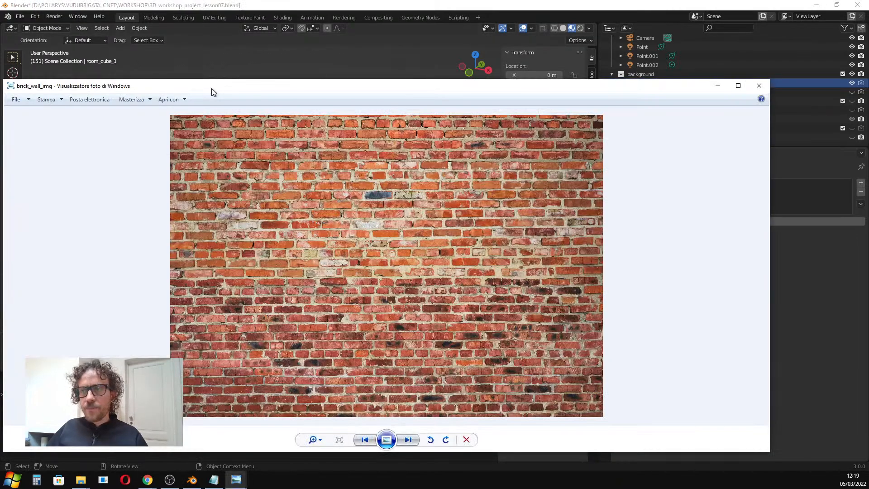
pyautogui.moveTo(361, 80); pyautogui.dragTo(401, 53)
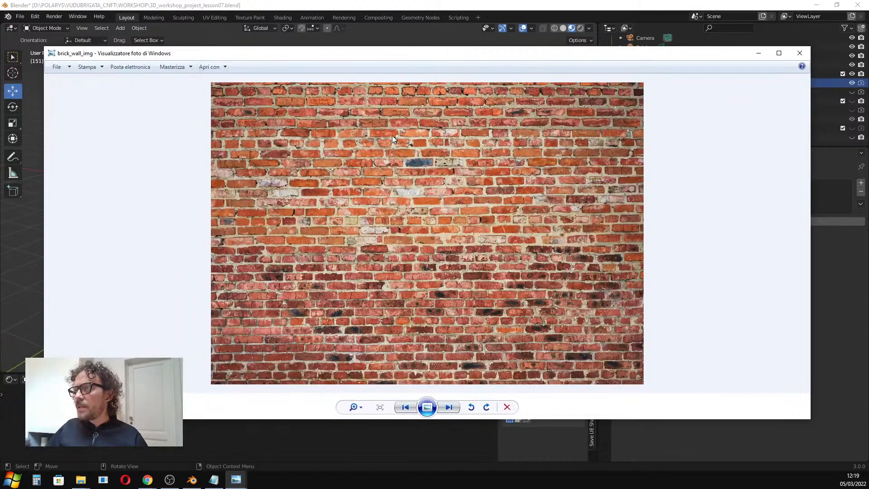
pyautogui.click(800, 53)
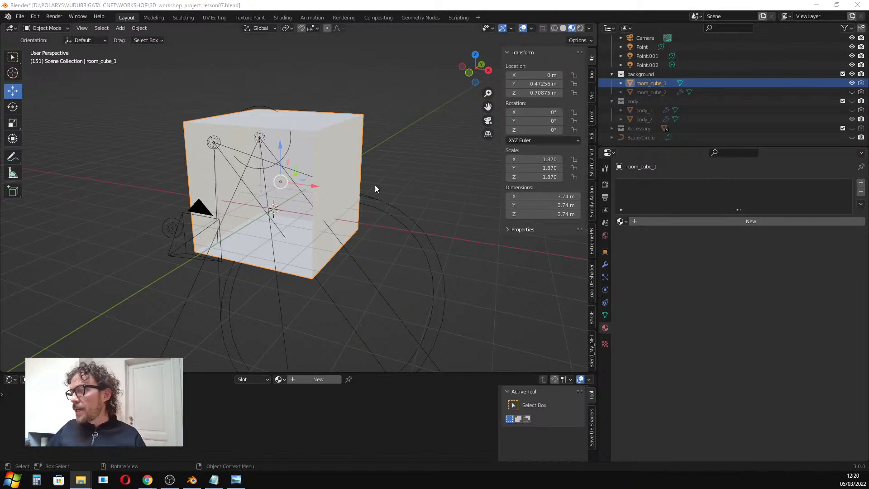
# Create a new material for room_cube_1 named wall_2.
pyautogui.click(713, 222)
pyautogui.click(713, 221)
pyautogui.write('wall')
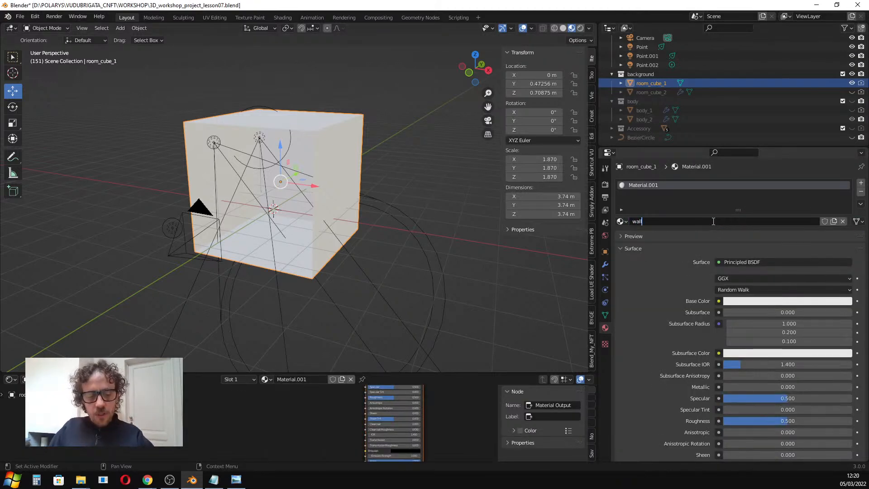
pyautogui.write('_2')
pyautogui.press('Return')
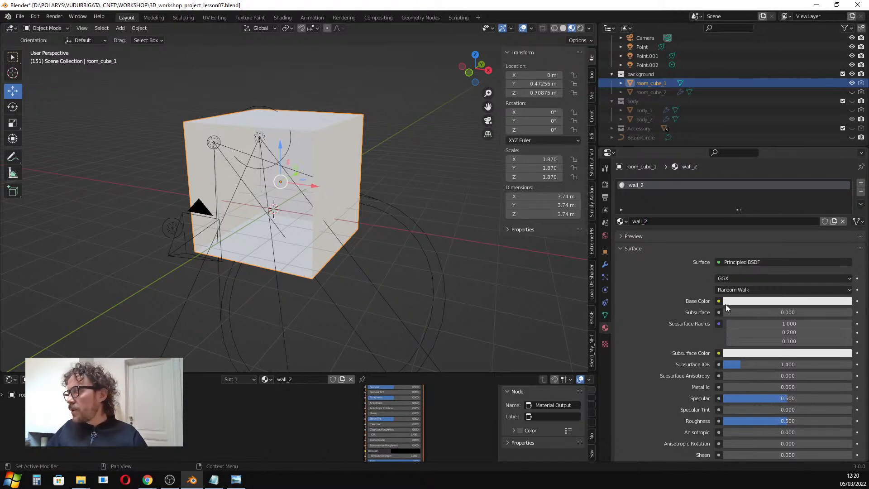
# Connect an Image Texture node to the Base Color of wall_2's Principled BSDF.
pyautogui.moveTo(299, 151); pyautogui.dragTo(298, 167, button='middle')
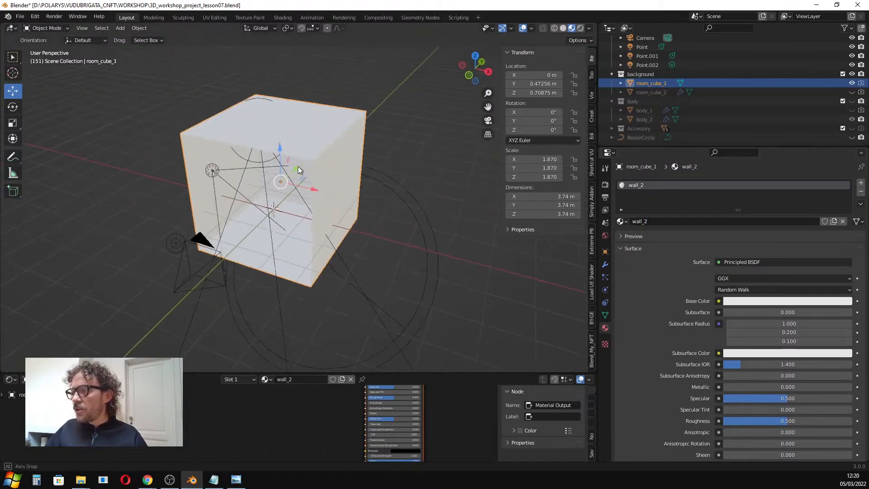
pyautogui.moveTo(497, 374); pyautogui.dragTo(497, 261)
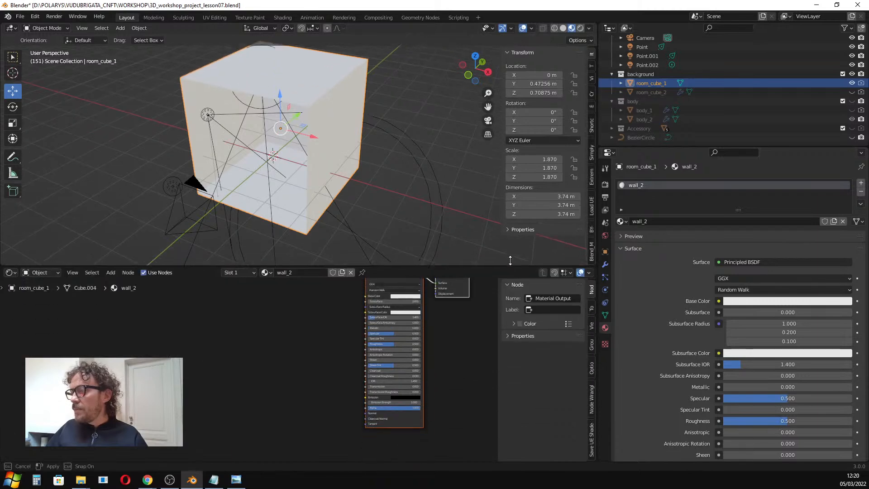
pyautogui.scroll(-1, 357, 329)
pyautogui.moveTo(354, 317); pyautogui.dragTo(326, 361, button='middle')
pyautogui.click(328, 357)
pyautogui.moveTo(366, 328); pyautogui.dragTo(354, 328)
pyautogui.hotkey('shift', 'a')
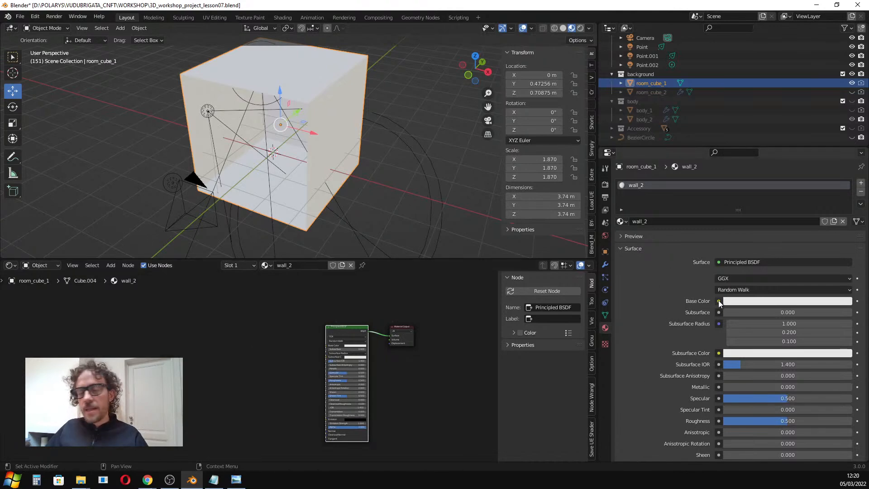
pyautogui.click(719, 301)
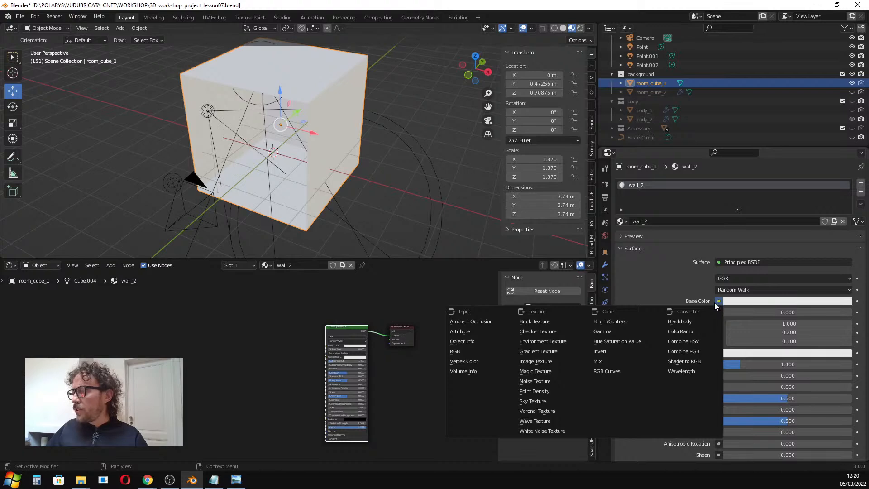
pyautogui.click(539, 361)
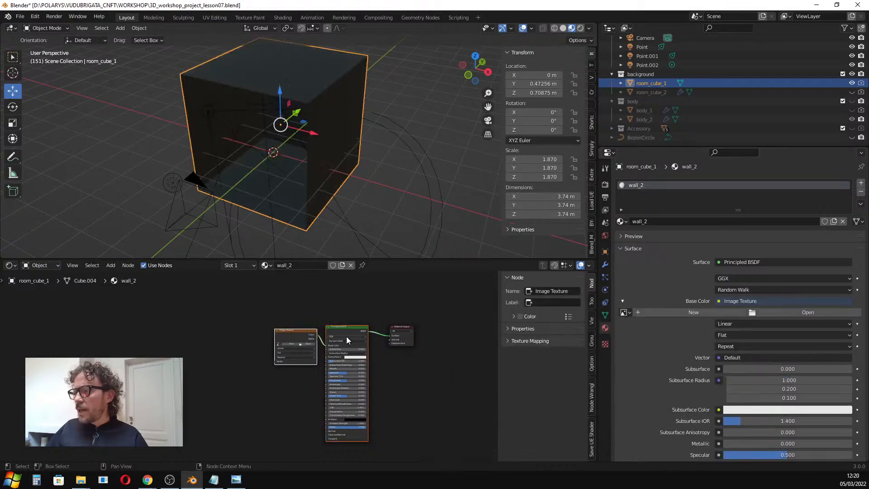
# Position the Image Texture node and load brick_wall_img.png from the project's textures folder into it.
pyautogui.scroll(3, 295, 332)
pyautogui.moveTo(306, 329); pyautogui.dragTo(250, 325)
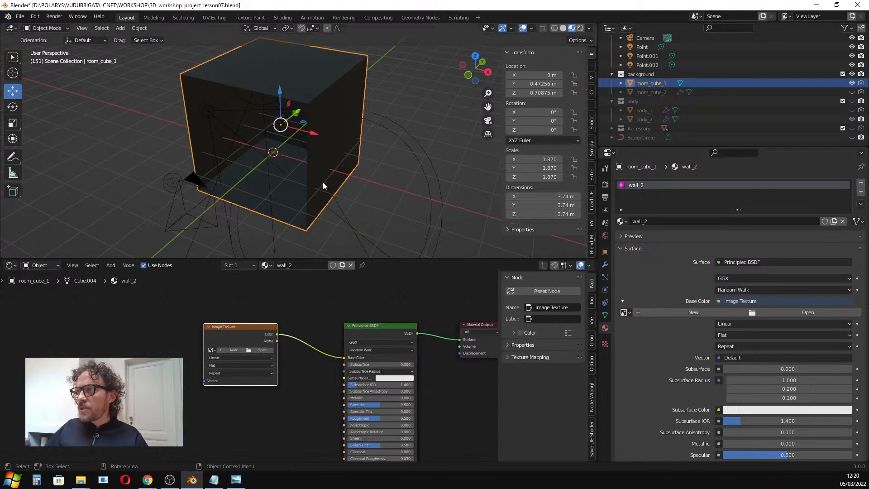
pyautogui.scroll(4, 271, 162)
pyautogui.moveTo(270, 162); pyautogui.dragTo(288, 147, button='middle')
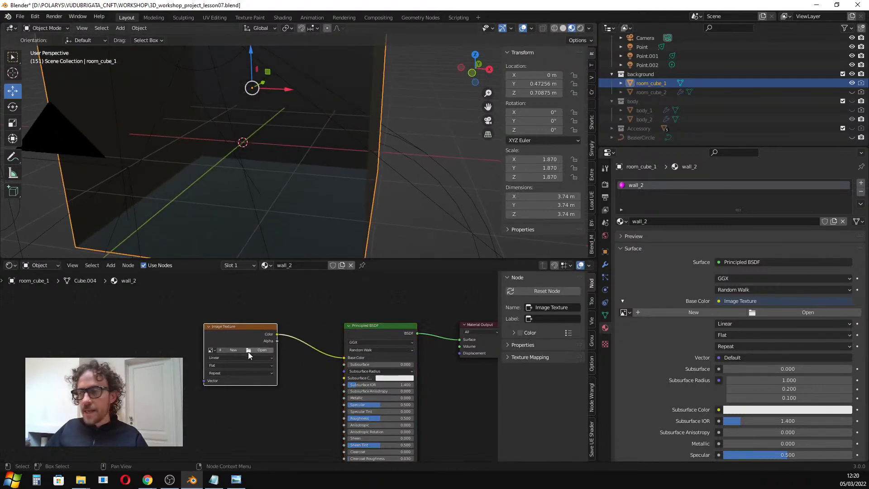
pyautogui.click(265, 349)
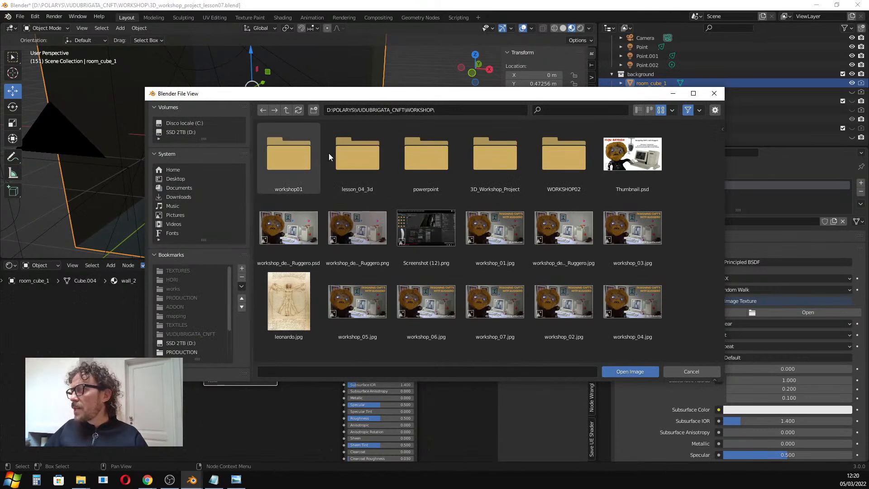
pyautogui.doubleClick(495, 154)
pyautogui.doubleClick(288, 146)
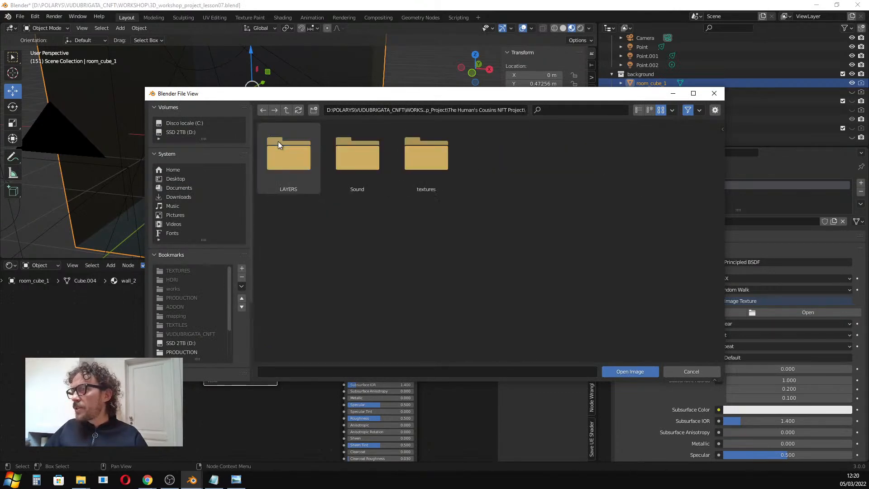
pyautogui.doubleClick(420, 160)
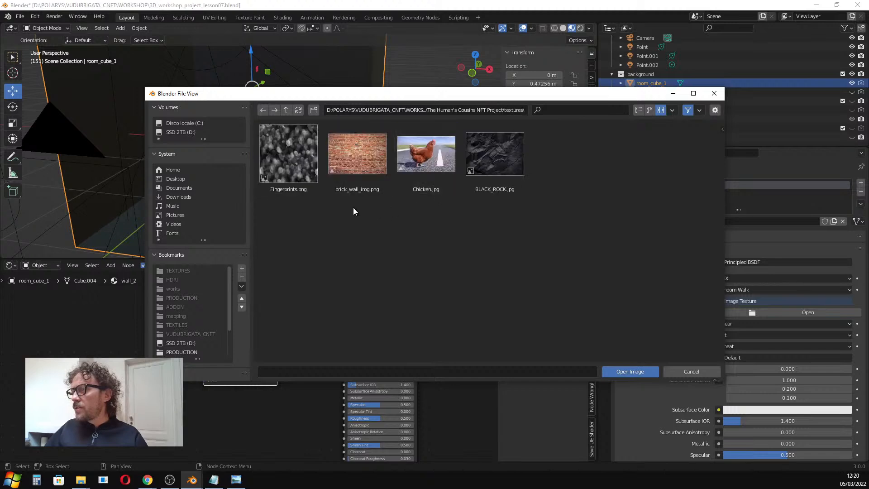
pyautogui.click(357, 151)
pyautogui.click(648, 371)
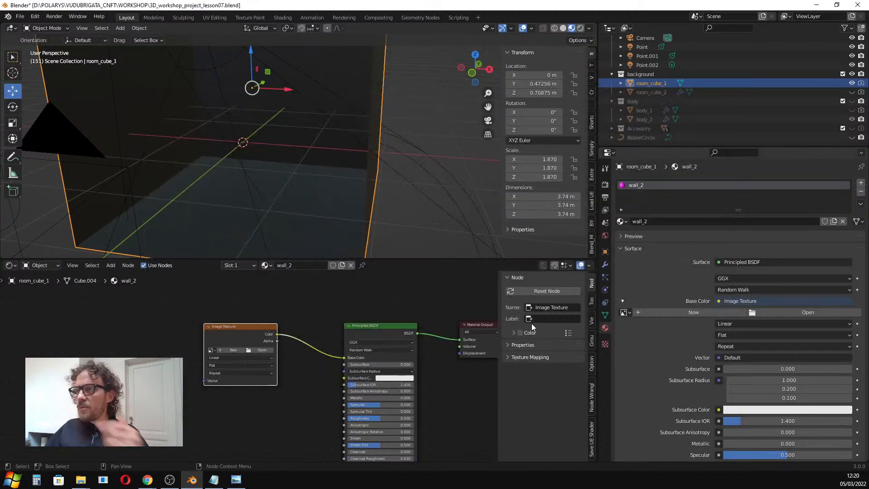
# Switch the viewport to rendered shading and navigate inside the room to inspect the brick texture.
pyautogui.scroll(-4, 325, 167)
pyautogui.keyDown('shift'); pyautogui.moveTo(323, 168); pyautogui.dragTo(559, 54, button='middle'); pyautogui.keyUp('shift')
pyautogui.scroll(7, 343, 187)
pyautogui.click(580, 28)
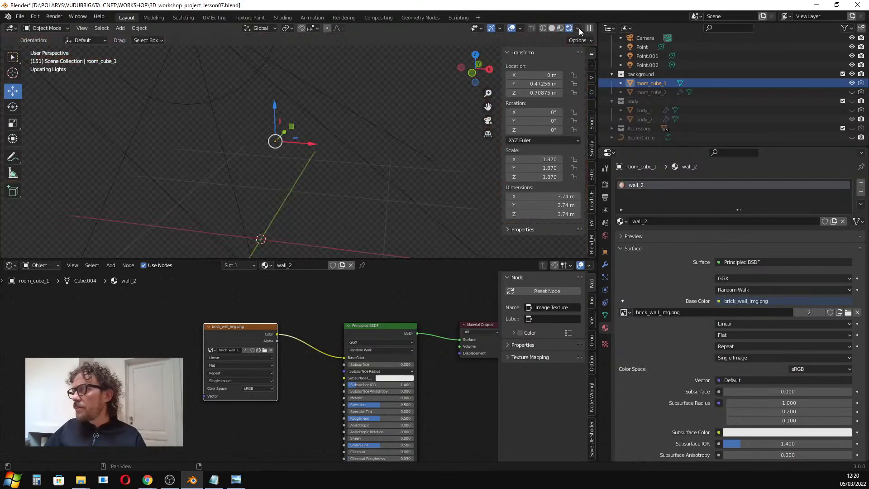
pyautogui.scroll(3, 276, 142)
pyautogui.scroll(-6, 284, 145)
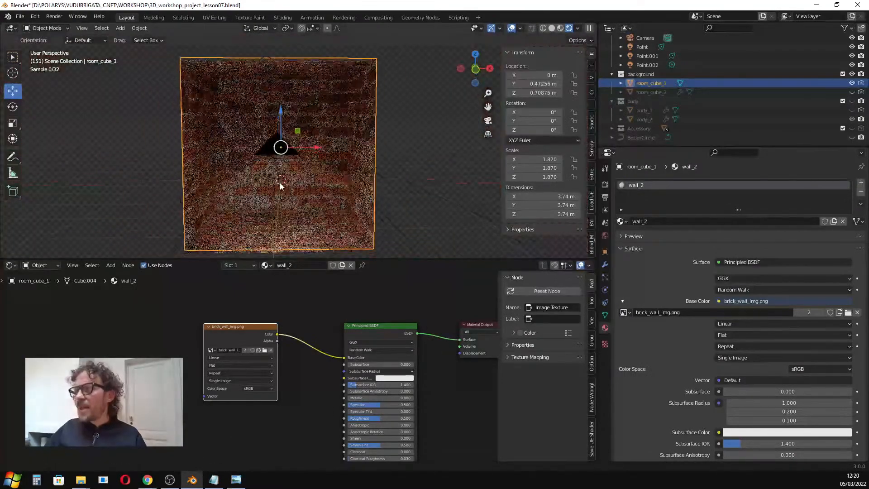
pyautogui.scroll(4, 270, 175)
pyautogui.moveTo(292, 180); pyautogui.dragTo(419, 186, button='middle')
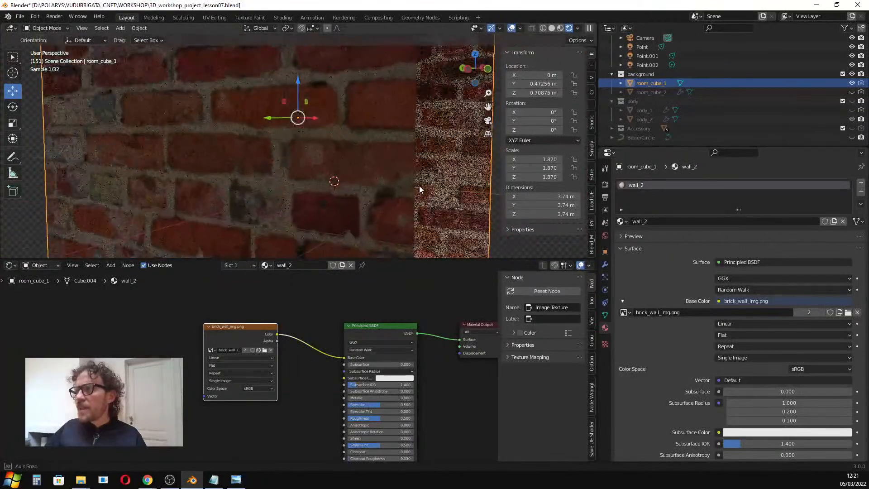
pyautogui.scroll(3, 348, 192)
pyautogui.moveTo(359, 188); pyautogui.dragTo(282, 176, button='middle')
pyautogui.scroll(-4, 312, 181)
pyautogui.scroll(2, 280, 161)
pyautogui.scroll(2, 279, 175)
pyautogui.scroll(-3, 277, 176)
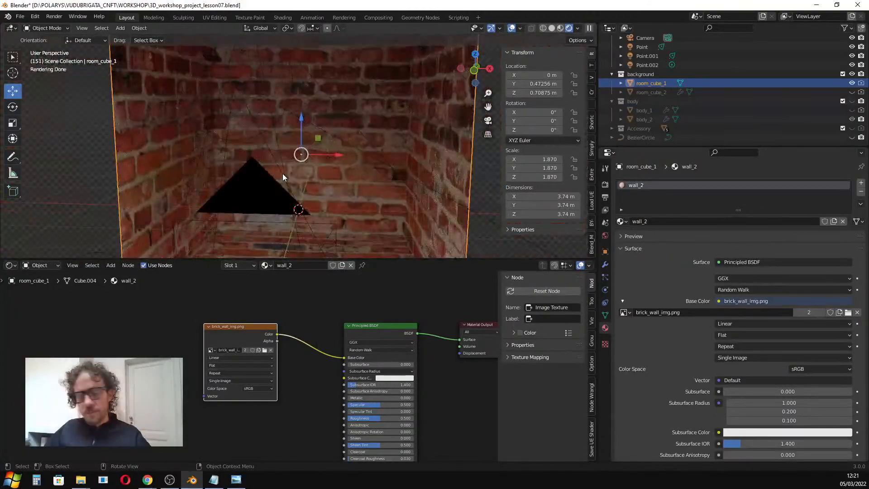
# Add a point light and move it to about X -1.39 m and Z 0.72 m inside the room.
pyautogui.hotkey('shift', 'a')
pyautogui.moveTo(283, 172)
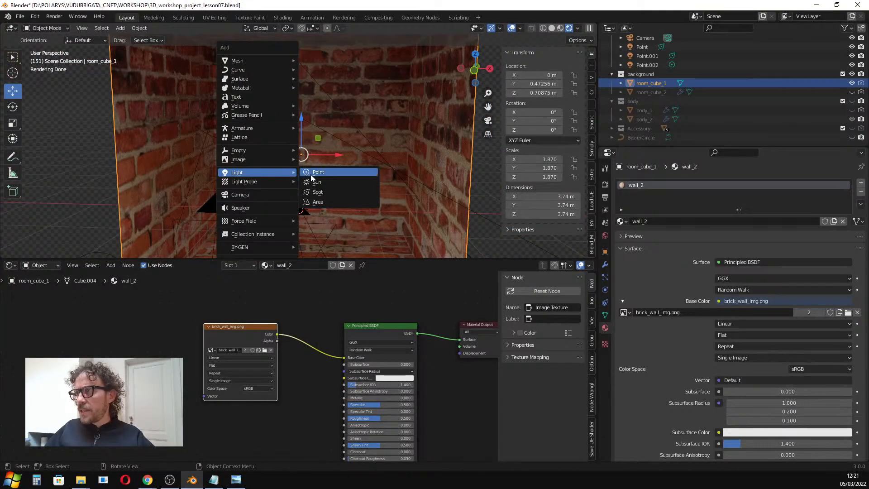
pyautogui.click(333, 172)
pyautogui.moveTo(336, 209); pyautogui.dragTo(239, 199)
pyautogui.moveTo(204, 175); pyautogui.dragTo(206, 124)
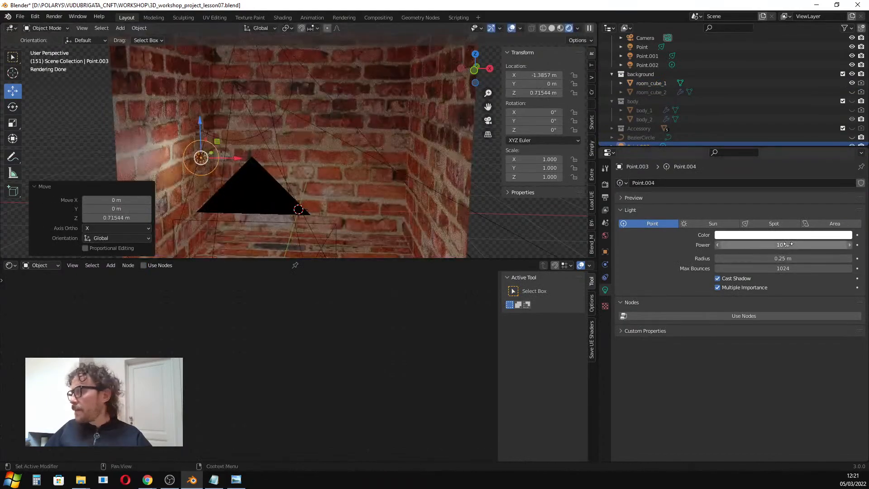
# Set the point light's Power to 64.7 W.
pyautogui.moveTo(786, 245); pyautogui.dragTo(861, 245)
pyautogui.scroll(3, 96, 136)
pyautogui.scroll(2, 194, 176)
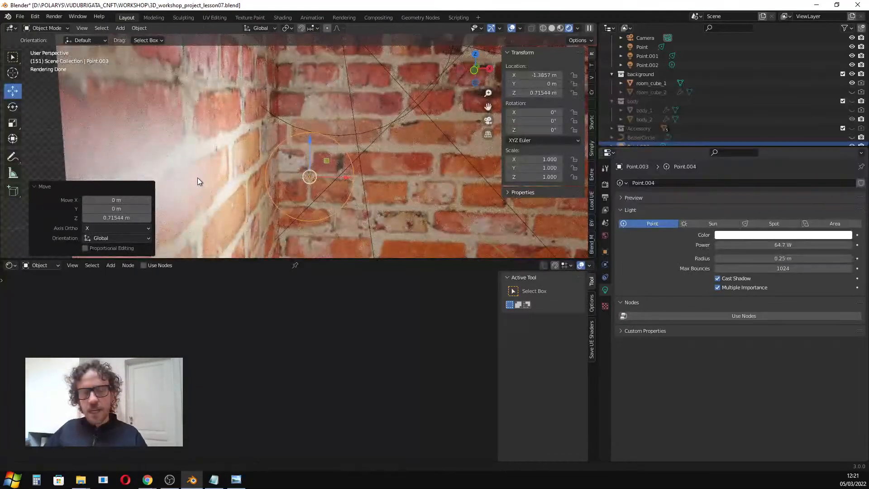
pyautogui.scroll(1, 196, 178)
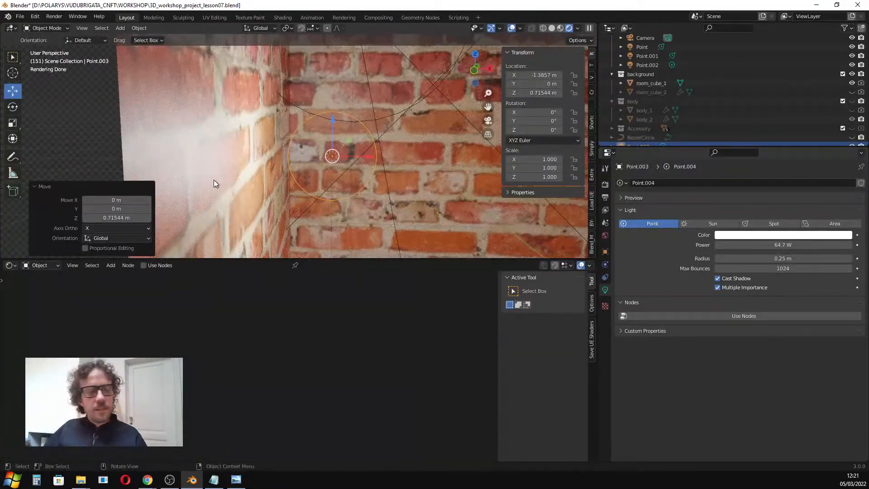
# Select room_cube_1 and connect the brick image texture's Color output to the Principled BSDF Roughness input.
pyautogui.click(214, 180)
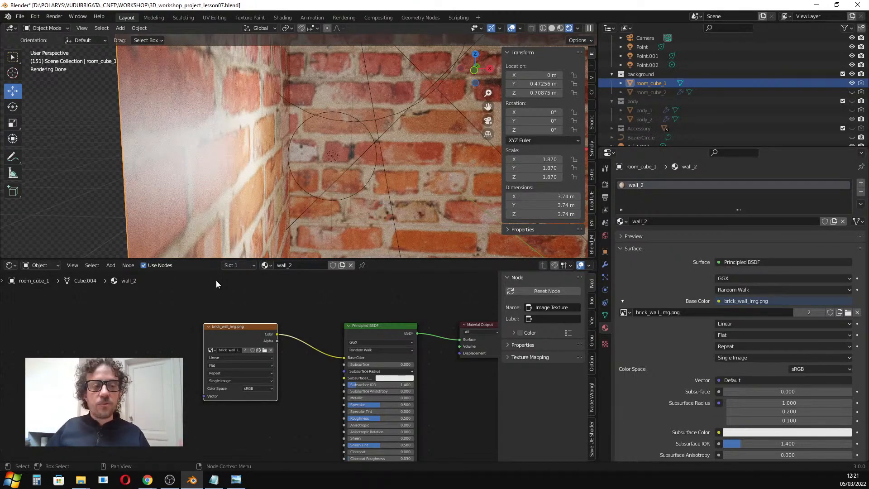
pyautogui.scroll(-3, 244, 327)
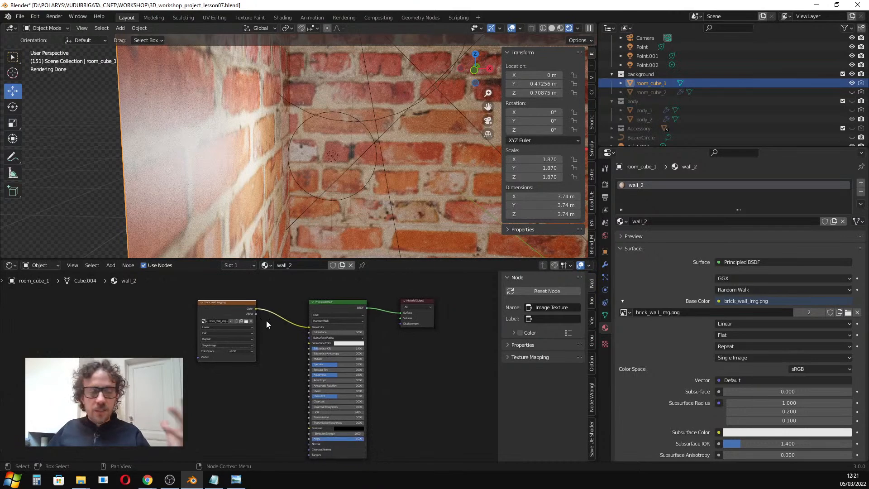
pyautogui.moveTo(254, 307); pyautogui.dragTo(309, 375)
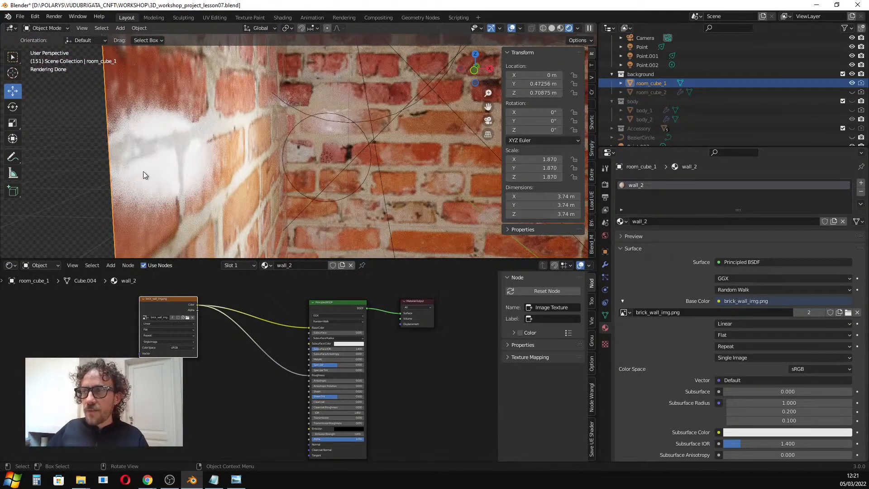
pyautogui.moveTo(194, 302); pyautogui.dragTo(188, 301)
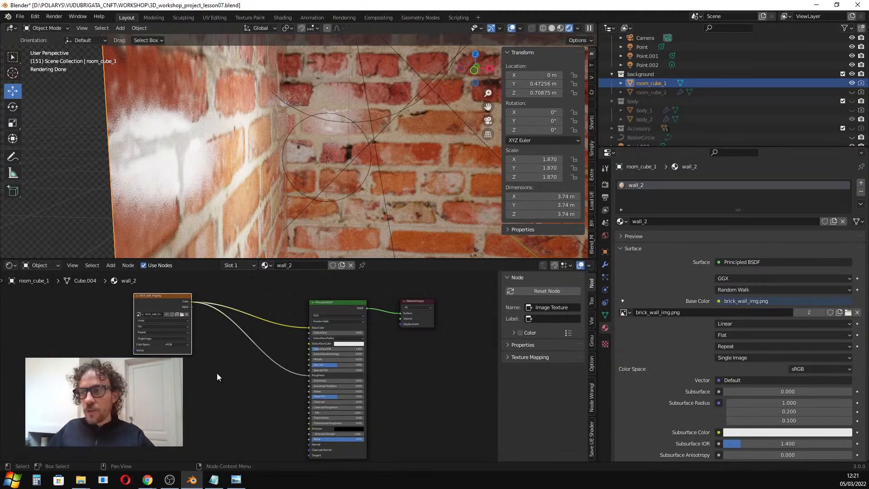
# Insert a ColorRamp node into the link between the brick image texture and Roughness.
pyautogui.hotkey('shift', 'a')
pyautogui.click(233, 350)
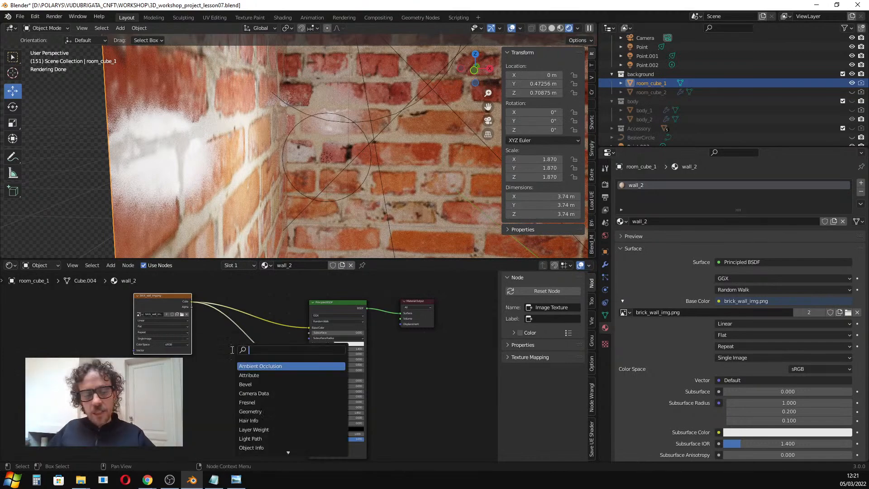
pyautogui.write('ramp')
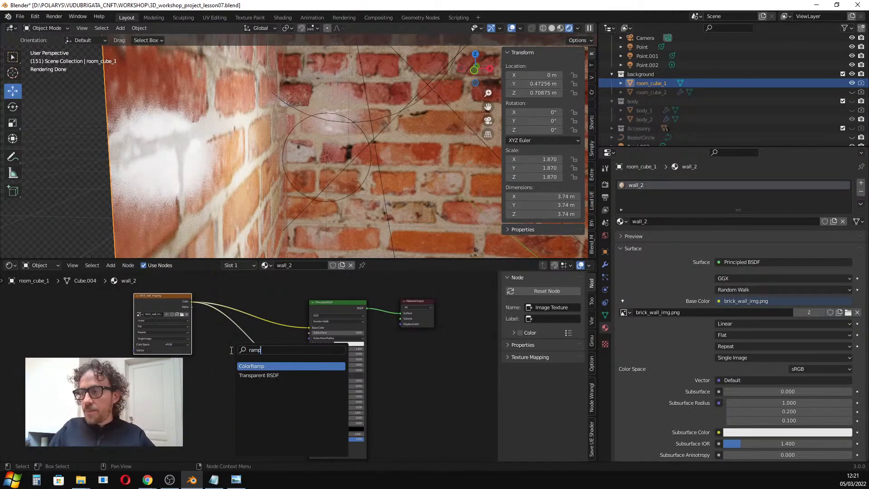
pyautogui.press('Return')
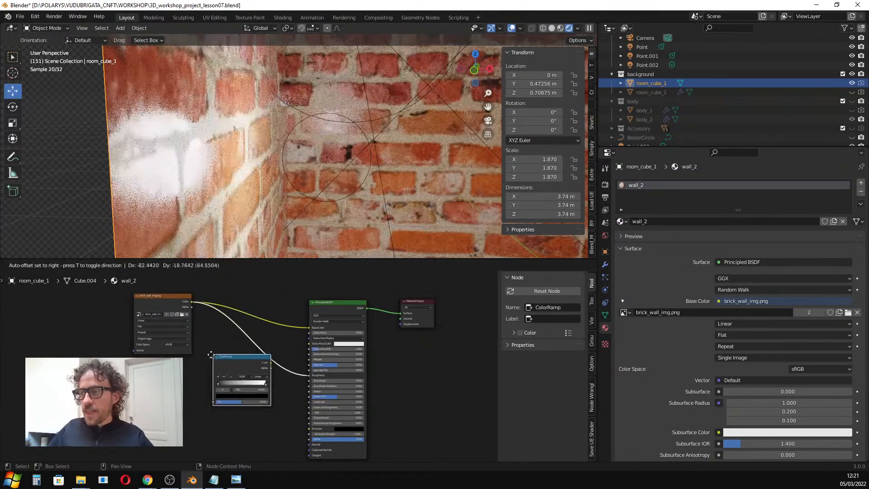
pyautogui.click(228, 340)
# Adjust the ColorRamp stops, keeping black at position 0 and moving white to position 0.377.
pyautogui.scroll(5, 246, 387)
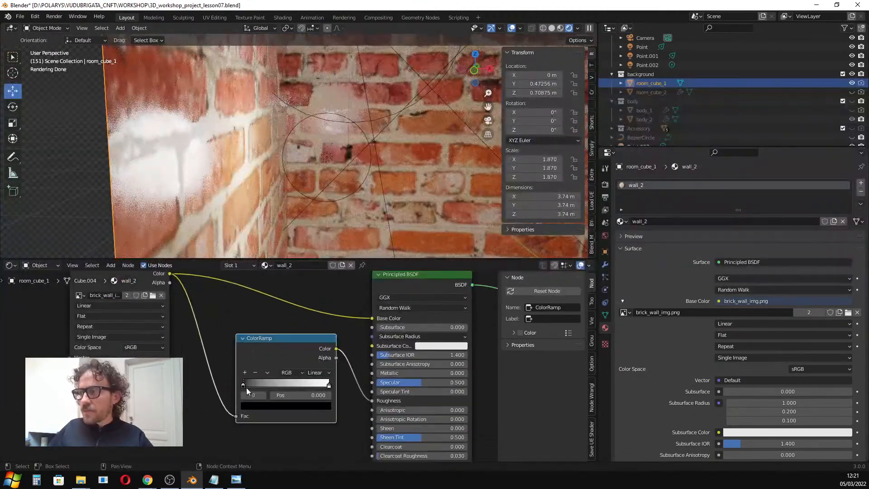
pyautogui.scroll(1, 257, 384)
pyautogui.moveTo(257, 384); pyautogui.dragTo(221, 379, button='middle')
pyautogui.moveTo(202, 379)
pyautogui.mouseDown()
pyautogui.moveTo(328, 378)
pyautogui.moveTo(201, 379)
pyautogui.mouseUp()
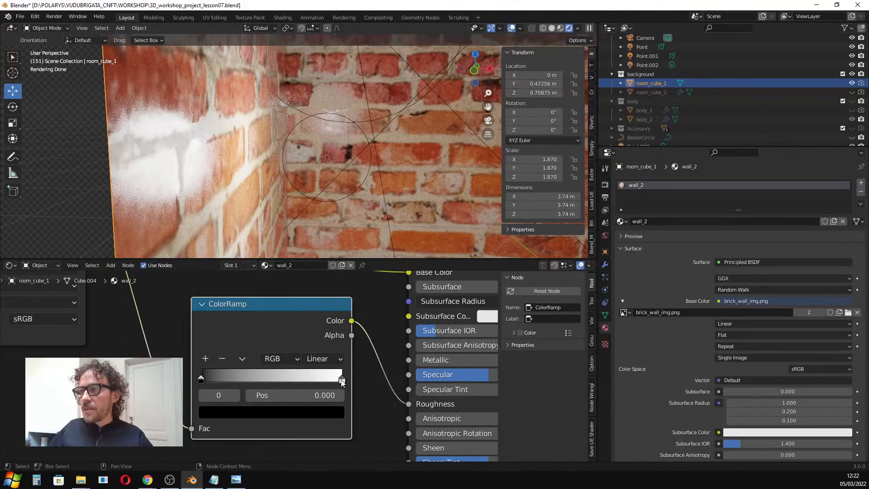
pyautogui.click(342, 382)
pyautogui.moveTo(342, 381); pyautogui.dragTo(363, 382)
pyautogui.moveTo(202, 382); pyautogui.dragTo(278, 381)
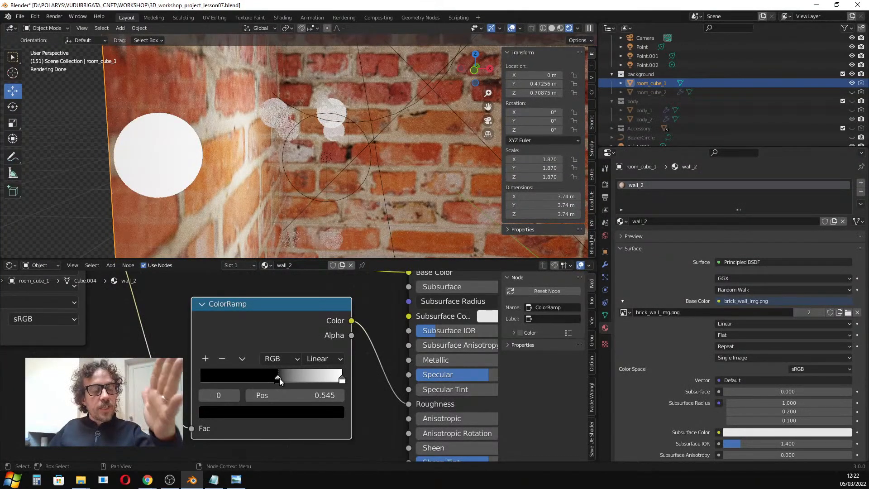
pyautogui.moveTo(279, 379); pyautogui.dragTo(201, 378)
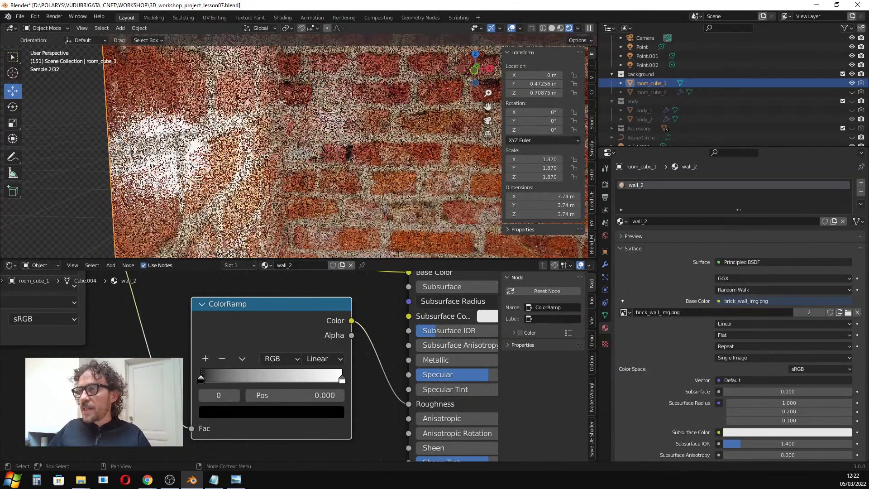
pyautogui.moveTo(342, 379); pyautogui.dragTo(254, 379)
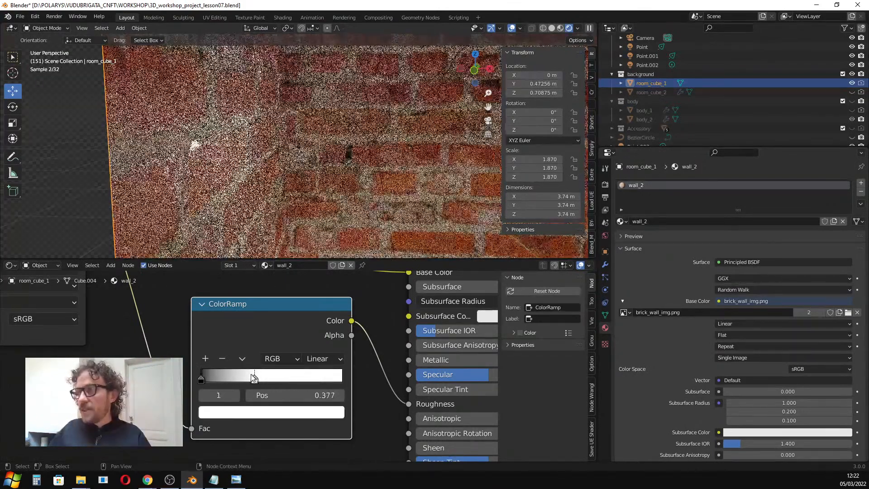
# Navigate the viewport and node editor to examine the roughness variation on the brick walls.
pyautogui.moveTo(198, 163)
pyautogui.mouseDown(button='middle')
pyautogui.moveTo(211, 162)
pyautogui.moveTo(199, 169)
pyautogui.mouseUp(button='middle')
pyautogui.scroll(-4, 200, 166)
pyautogui.scroll(1, 231, 180)
pyautogui.scroll(5, 213, 166)
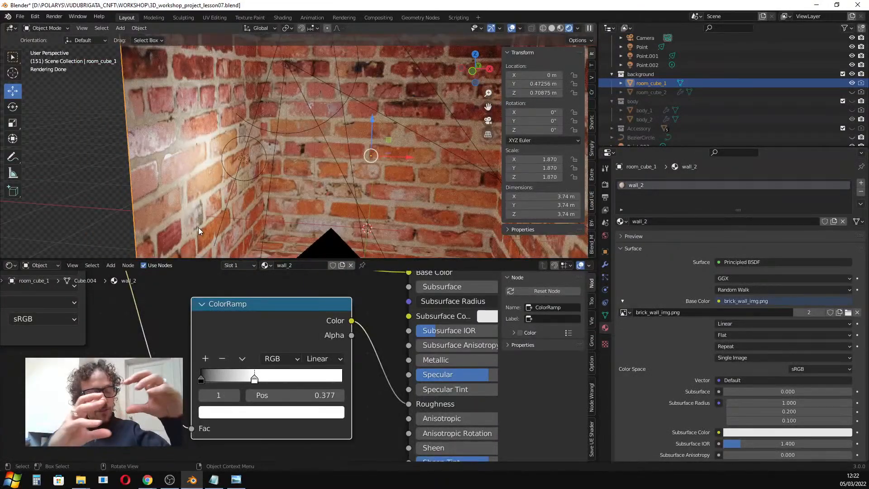
pyautogui.keyDown('shift'); pyautogui.moveTo(199, 227); pyautogui.dragTo(226, 173, button='middle'); pyautogui.keyUp('shift')
pyautogui.scroll(-5, 188, 248)
pyautogui.scroll(-2, 221, 355)
pyautogui.scroll(5, 176, 220)
pyautogui.scroll(-6, 329, 433)
pyautogui.moveTo(333, 436); pyautogui.dragTo(330, 341, button='middle')
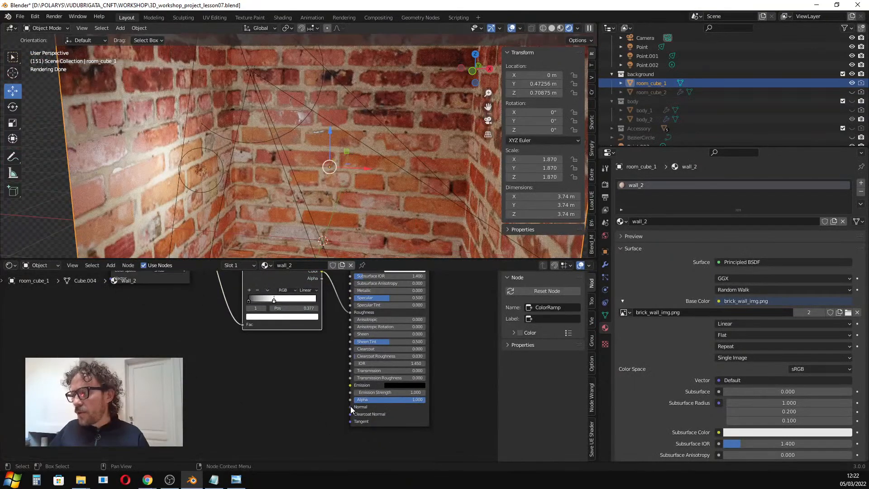
# Add a Bump node and connect its Normal output to the Principled BSDF Normal input.
pyautogui.click(265, 389)
pyautogui.hotkey('shift', 'a')
pyautogui.click(262, 377)
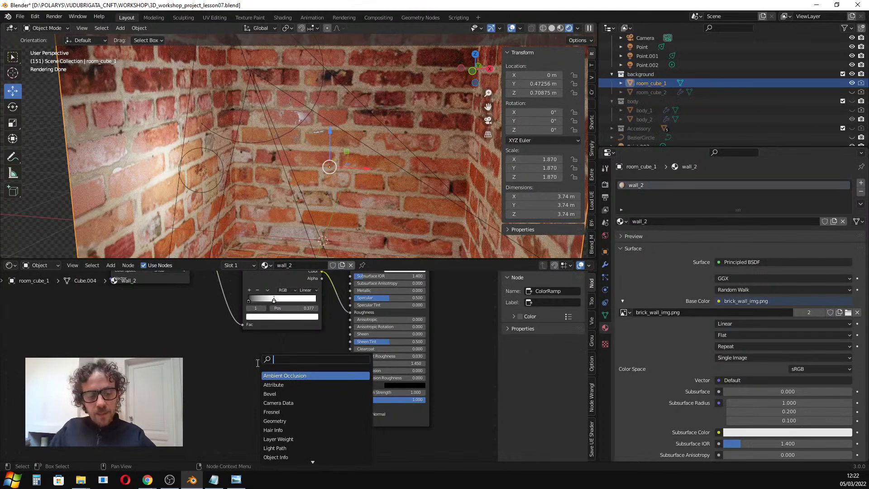
pyautogui.write('bum')
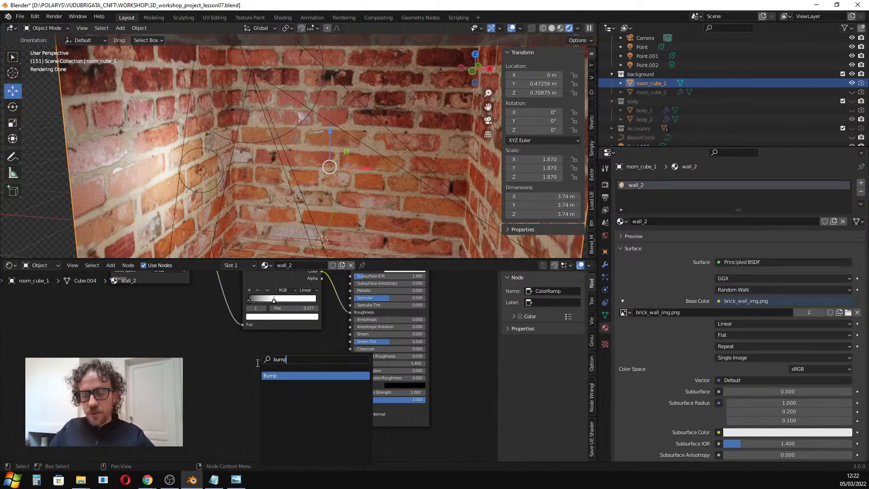
pyautogui.write('p')
pyautogui.press('Return')
pyautogui.click(279, 383)
pyautogui.moveTo(324, 390); pyautogui.dragTo(350, 406)
# Connect the brick image texture's Color output to the Bump node's Height input.
pyautogui.scroll(-2, 246, 363)
pyautogui.moveTo(233, 305); pyautogui.dragTo(218, 342, button='middle')
pyautogui.scroll(-1, 218, 341)
pyautogui.moveTo(207, 279); pyautogui.dragTo(262, 411)
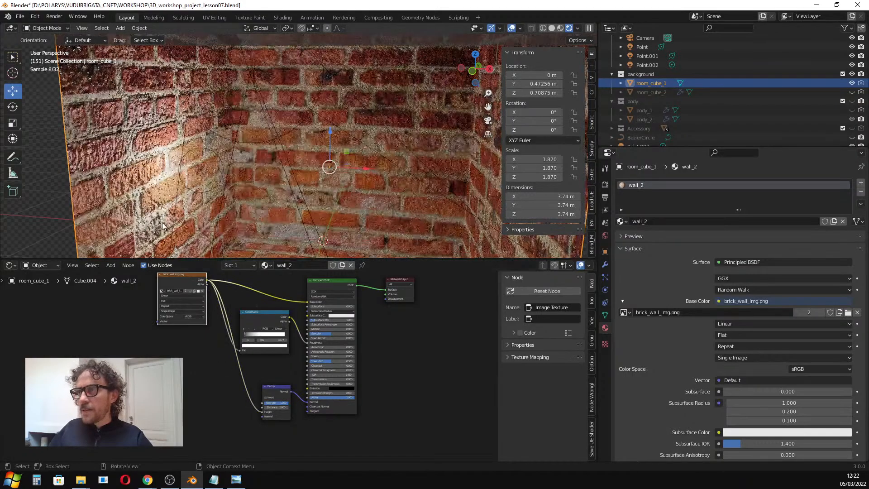
# Set the Bump node's Strength to 0.275.
pyautogui.moveTo(154, 190); pyautogui.dragTo(186, 156, button='middle')
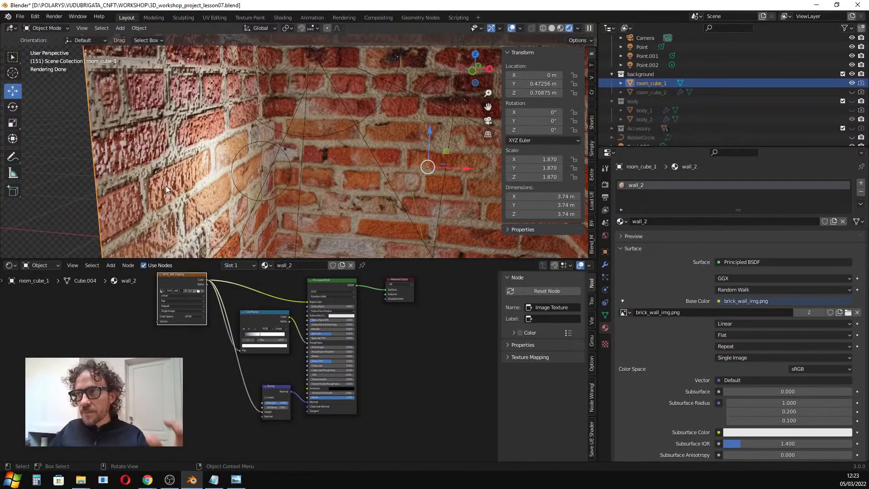
pyautogui.moveTo(166, 186); pyautogui.dragTo(168, 184, button='middle')
pyautogui.scroll(5, 271, 407)
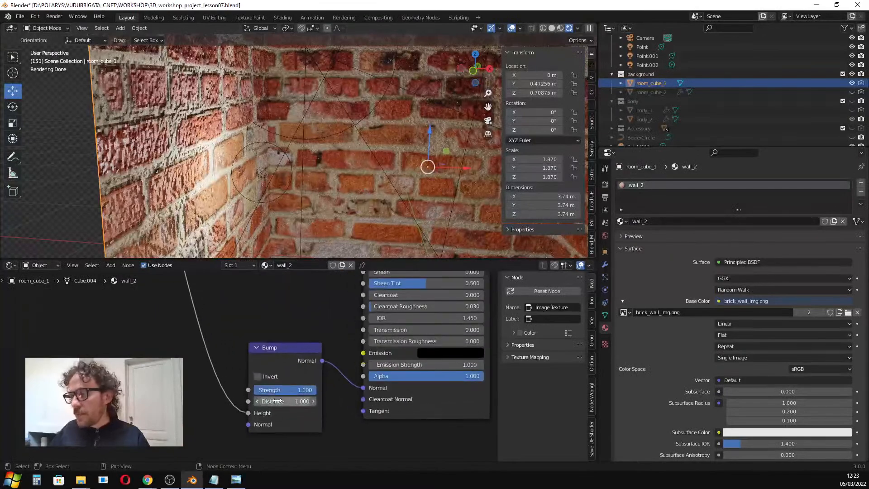
pyautogui.moveTo(302, 390); pyautogui.dragTo(270, 390)
# Zoom out and orbit around the room to examine the bumped brick walls from outside.
pyautogui.scroll(-4, 280, 173)
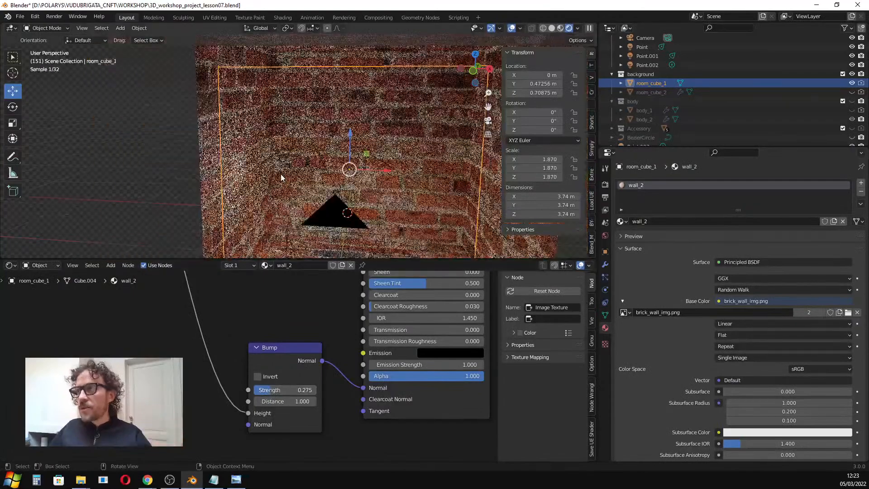
pyautogui.scroll(-6, 287, 181)
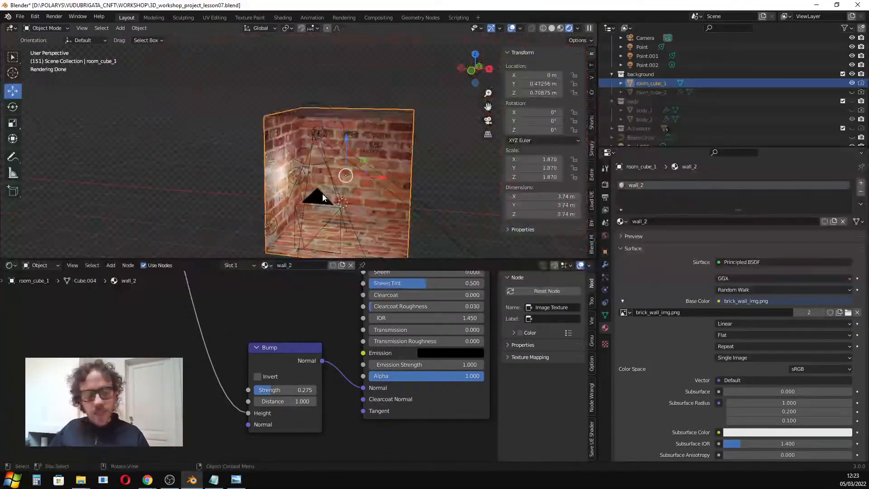
pyautogui.scroll(3, 319, 189)
pyautogui.moveTo(340, 190); pyautogui.dragTo(374, 180, button='middle')
pyautogui.scroll(-3, 348, 187)
pyautogui.press('Tab')
pyautogui.press('Tab')
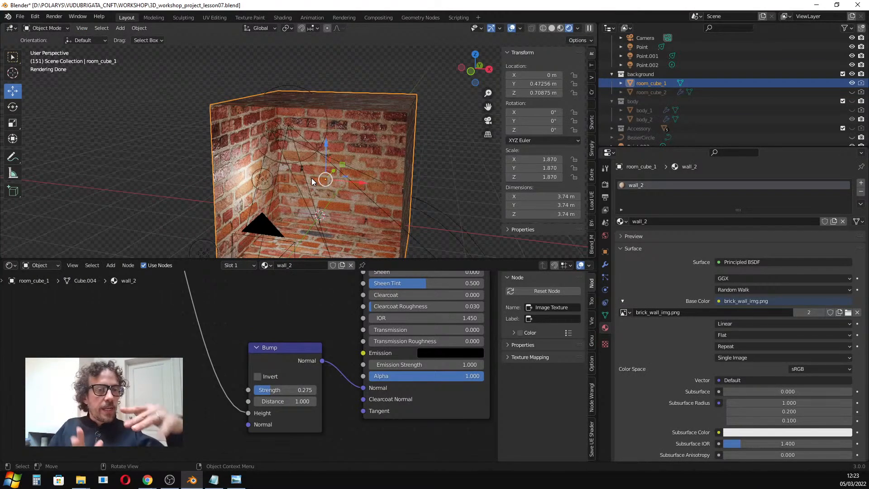
pyautogui.moveTo(340, 189); pyautogui.dragTo(351, 166, button='middle')
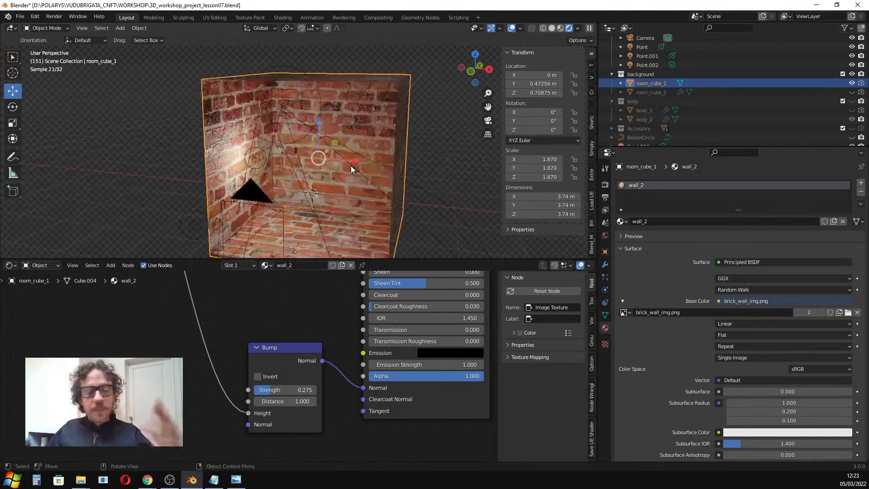
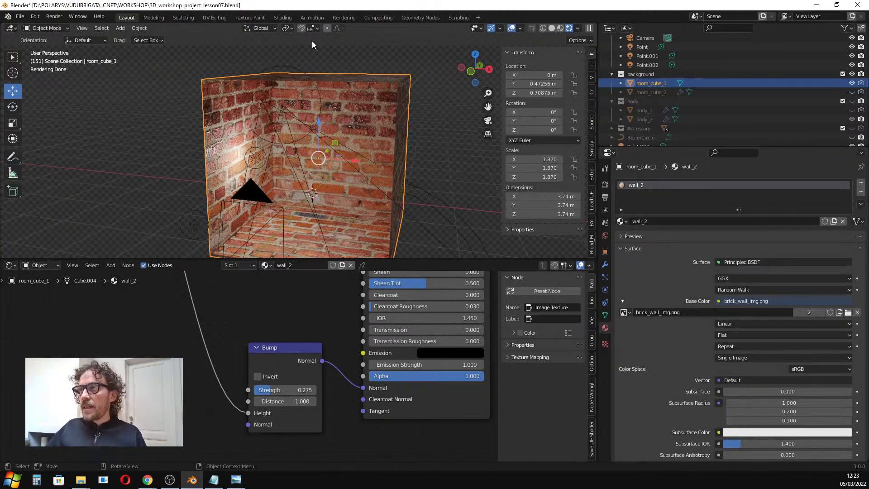
# Switch to the UV Editing workspace and select all of the room cube's faces to show its UV layout.
pyautogui.click(215, 18)
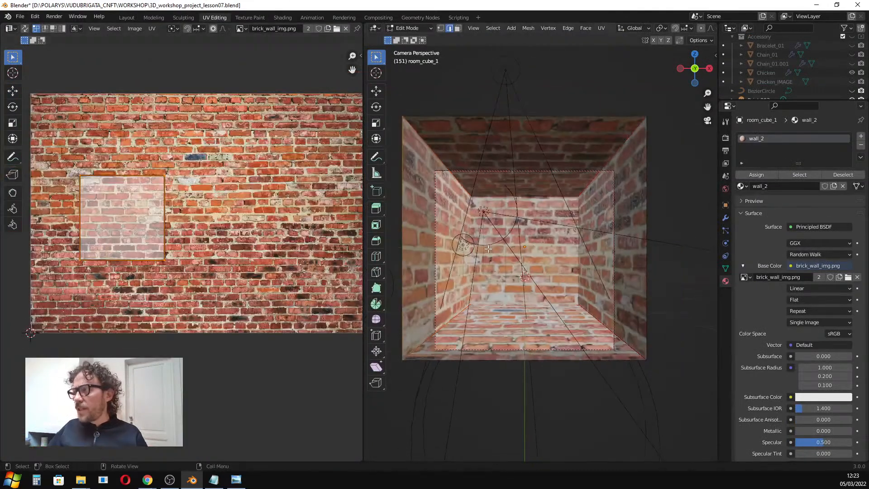
pyautogui.moveTo(511, 230); pyautogui.dragTo(515, 239, button='middle')
pyautogui.scroll(-5, 537, 219)
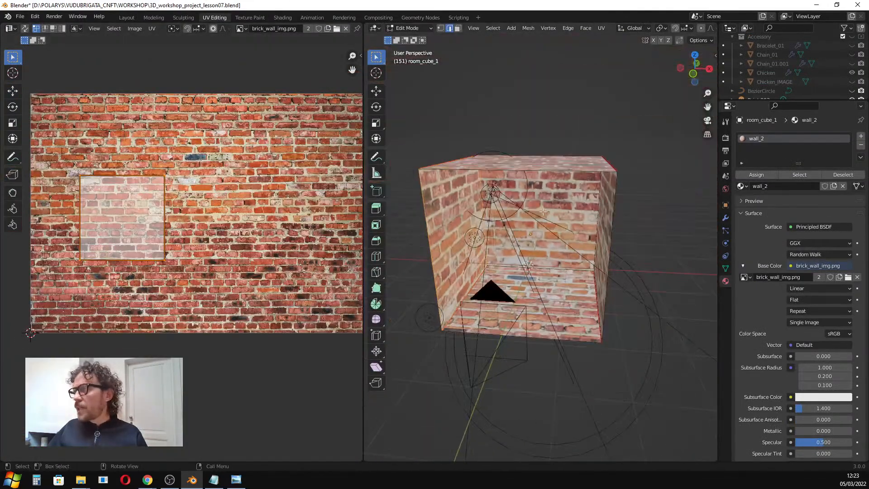
pyautogui.press('a')
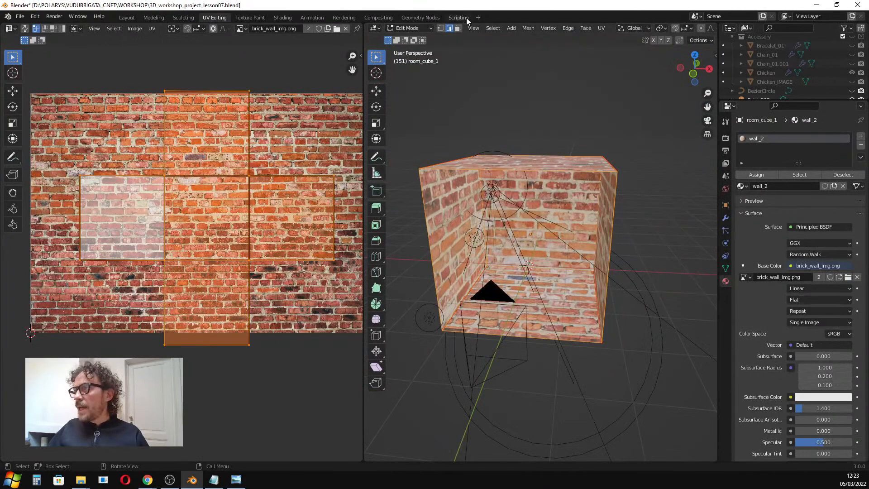
# Examine the cube's UV layout over the brick image alongside the textured cube.
pyautogui.moveTo(233, 199); pyautogui.dragTo(219, 205, button='middle')
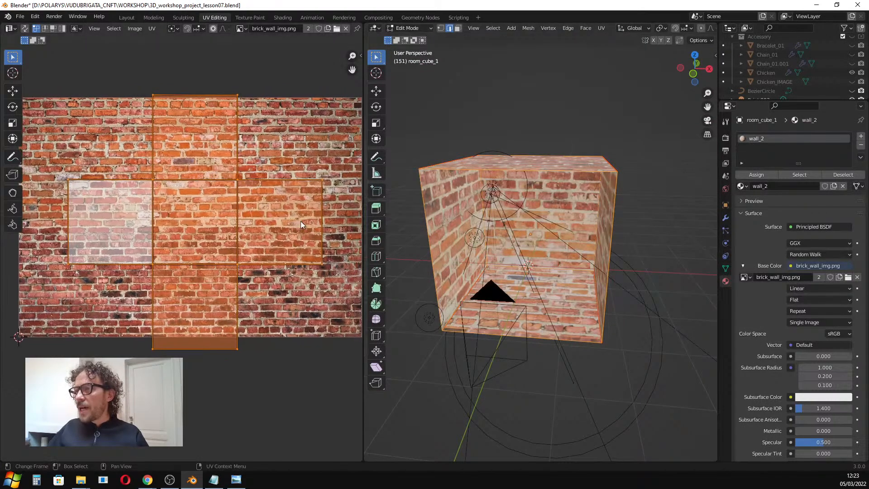
pyautogui.scroll(3, 217, 207)
pyautogui.scroll(-3, 211, 212)
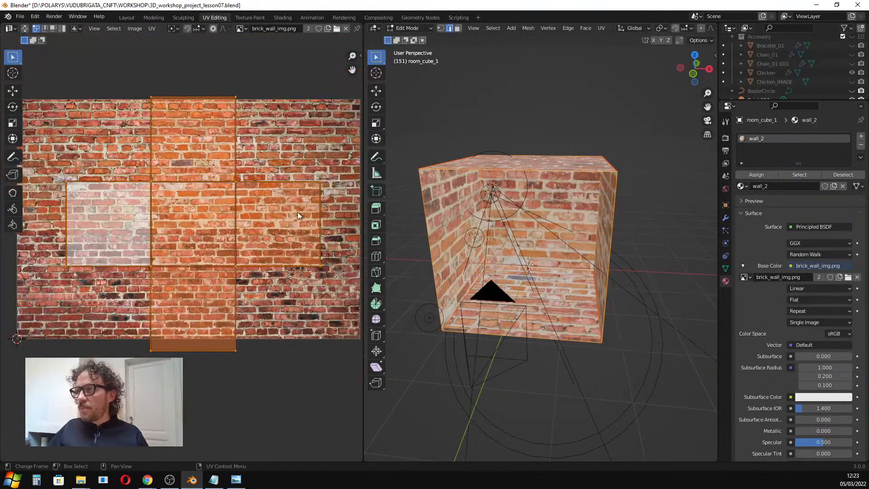
pyautogui.moveTo(453, 218); pyautogui.dragTo(484, 214, button='middle')
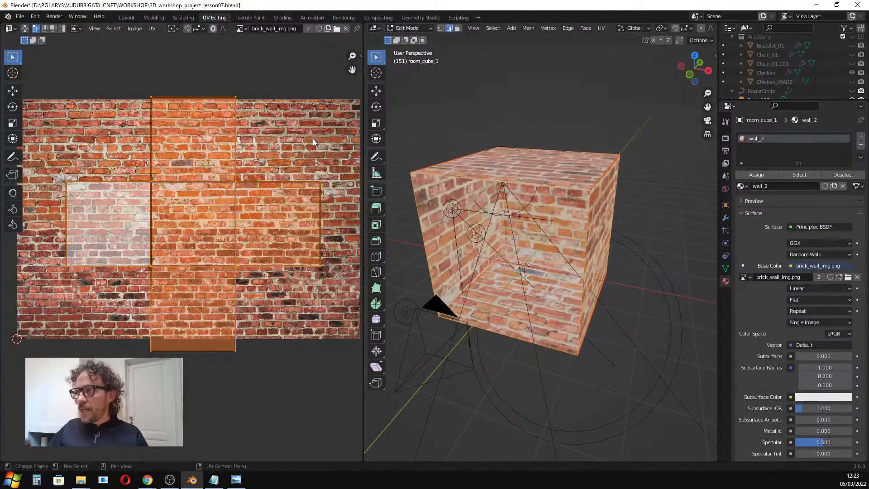
pyautogui.scroll(-1, 227, 192)
pyautogui.scroll(1, 229, 196)
pyautogui.scroll(-1, 228, 197)
pyautogui.moveTo(229, 197); pyautogui.dragTo(218, 197, button='middle')
pyautogui.moveTo(453, 214); pyautogui.dragTo(549, 205, button='middle')
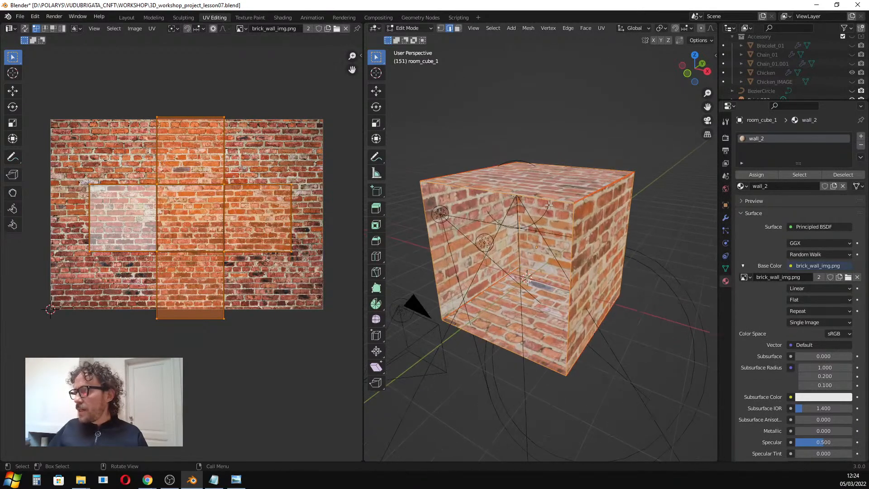
# Deselect everything and orbit around the cube to inspect how the brick texture is mapped.
pyautogui.click(594, 193)
pyautogui.moveTo(675, 200); pyautogui.dragTo(462, 240, button='middle')
pyautogui.scroll(-2, 643, 208)
pyautogui.scroll(3, 475, 243)
pyautogui.moveTo(520, 244); pyautogui.dragTo(655, 250, button='middle')
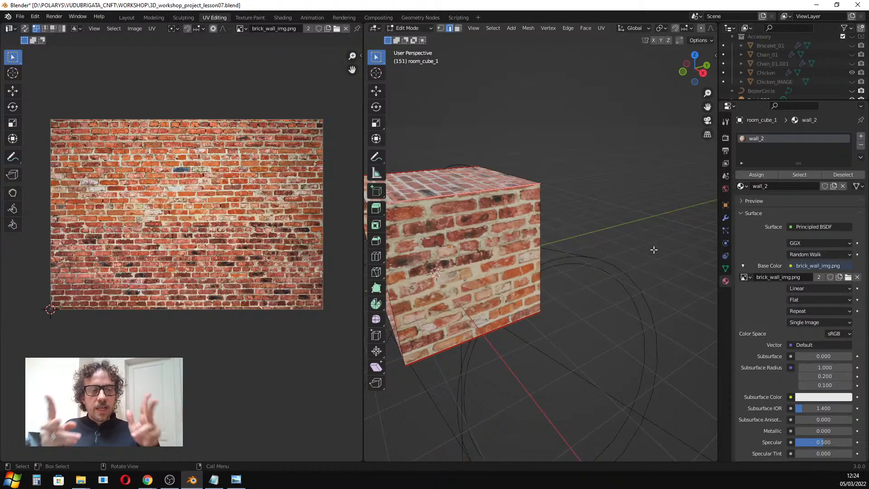
pyautogui.scroll(-3, 506, 249)
pyautogui.moveTo(506, 249); pyautogui.dragTo(553, 245, button='middle')
pyautogui.scroll(2, 553, 244)
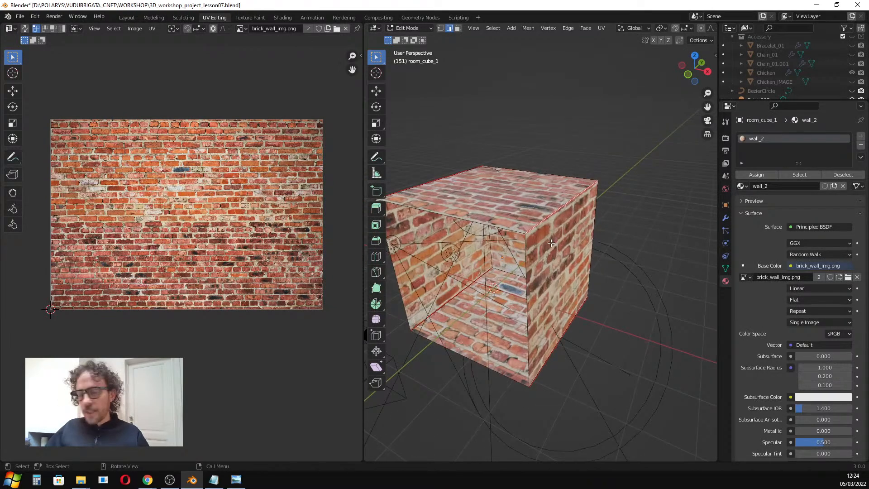
pyautogui.scroll(3, 551, 243)
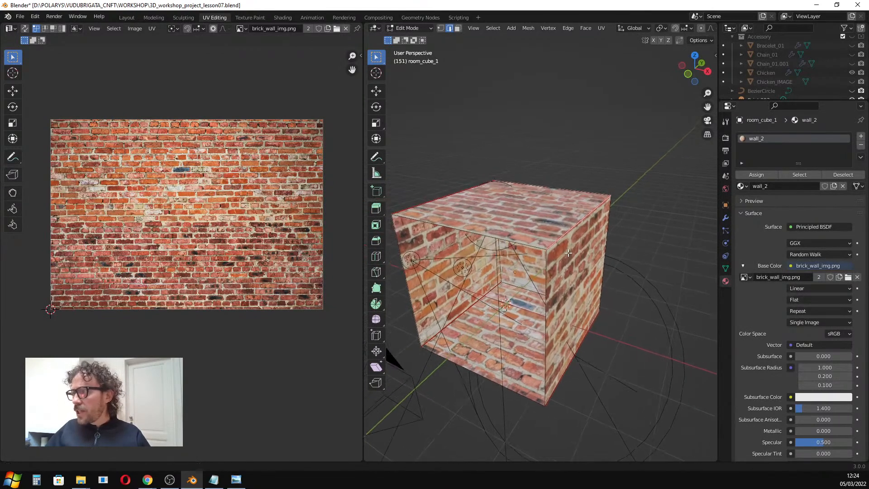
pyautogui.scroll(-5, 670, 29)
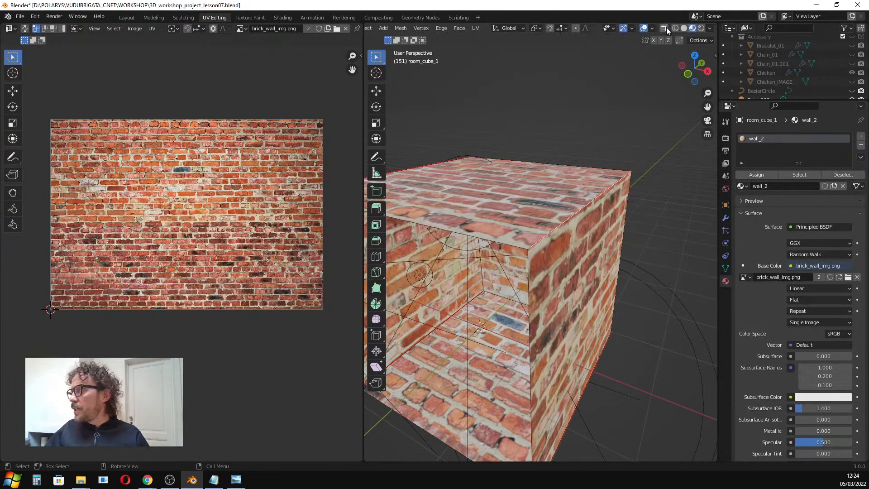
# Switch the viewport to solid shading and orbit to view the cube's existing seams.
pyautogui.click(684, 28)
pyautogui.scroll(-3, 600, 215)
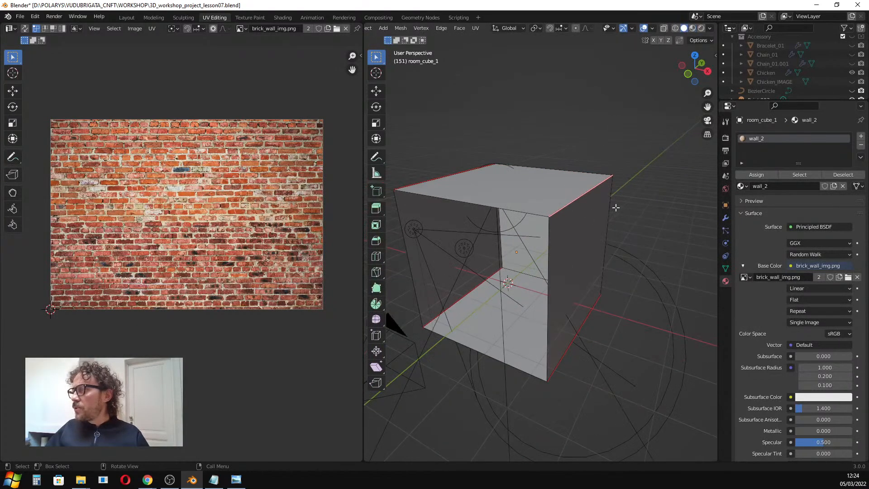
pyautogui.moveTo(589, 133); pyautogui.dragTo(480, 217, button='middle')
pyautogui.moveTo(580, 130); pyautogui.dragTo(498, 239, button='middle')
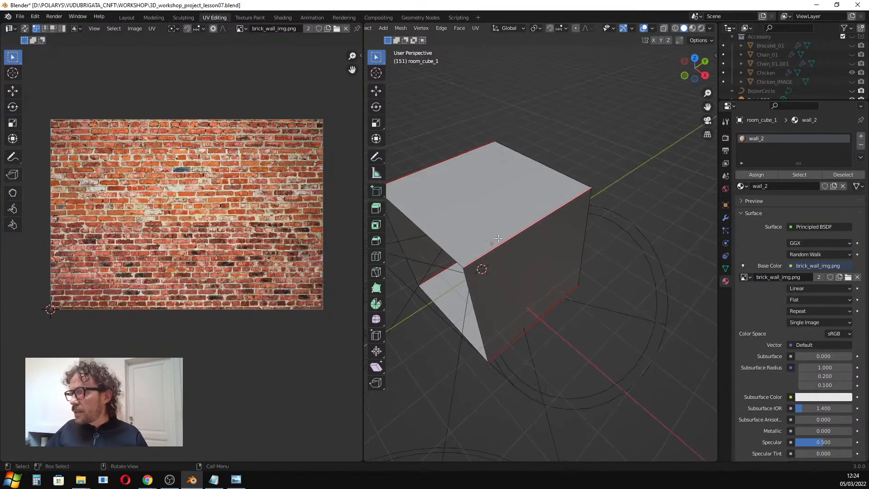
pyautogui.click(435, 166)
pyautogui.keyDown('shift'); pyautogui.moveTo(521, 212); pyautogui.dragTo(564, 193, button='middle'); pyautogui.keyUp('shift')
pyautogui.hscroll(-4, 503, 30)
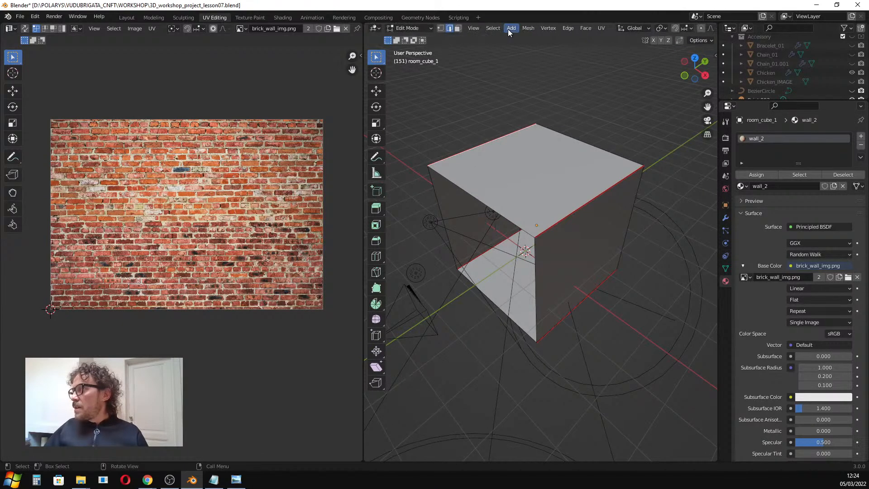
pyautogui.hscroll(-5, 497, 28)
# In edge select mode, select three of the cube's edges and mark them as seams.
pyautogui.click(439, 29)
pyautogui.click(450, 29)
pyautogui.click(489, 141)
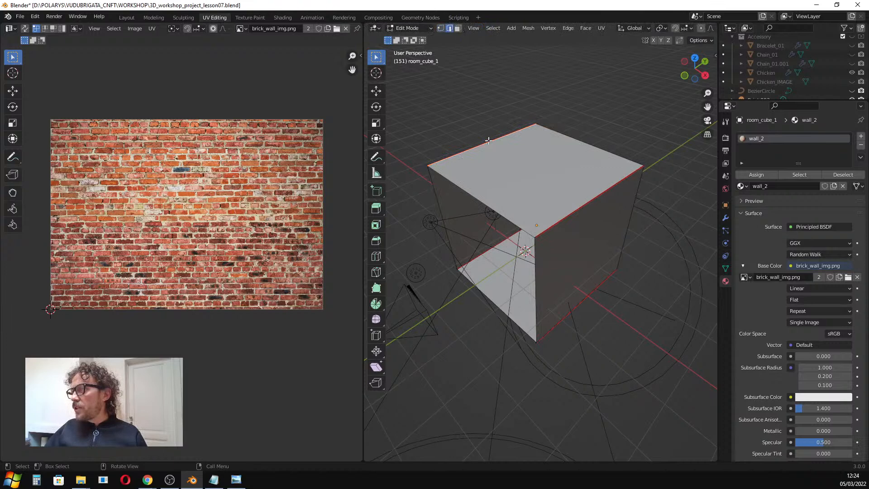
pyautogui.keyDown('shift'); pyautogui.click(570, 216); pyautogui.keyUp('shift')
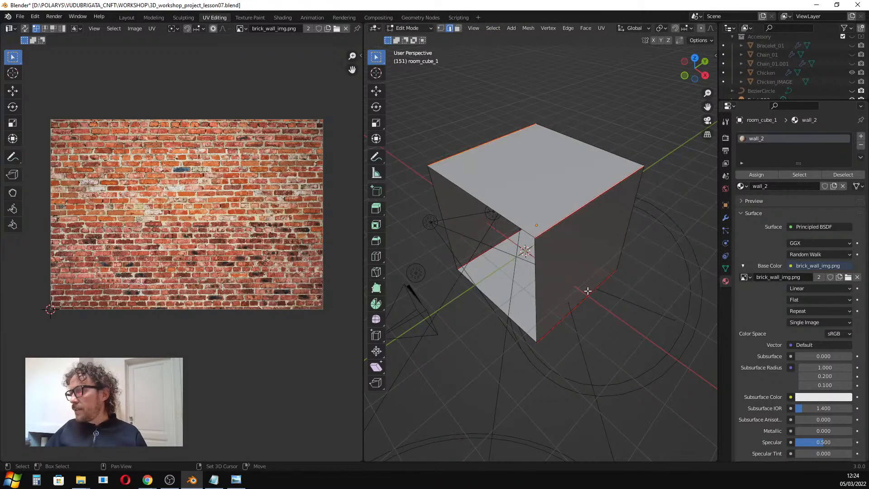
pyautogui.keyDown('shift'); pyautogui.click(587, 299); pyautogui.keyUp('shift')
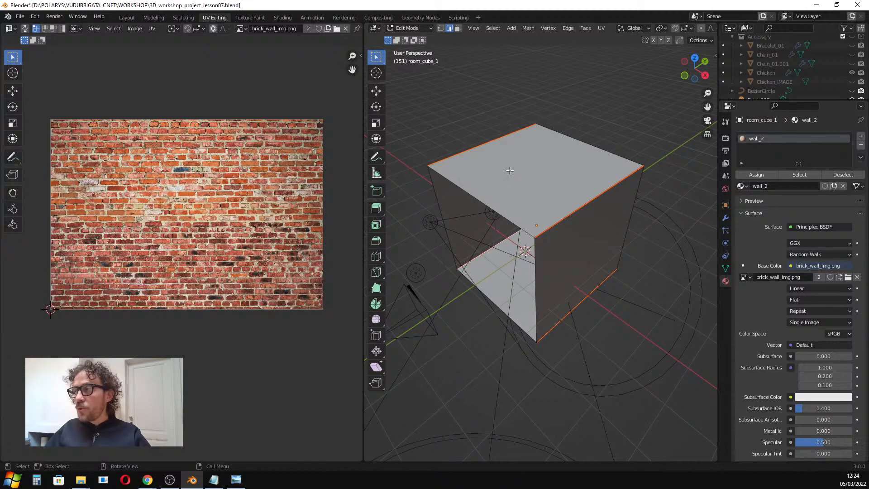
pyautogui.press('u')
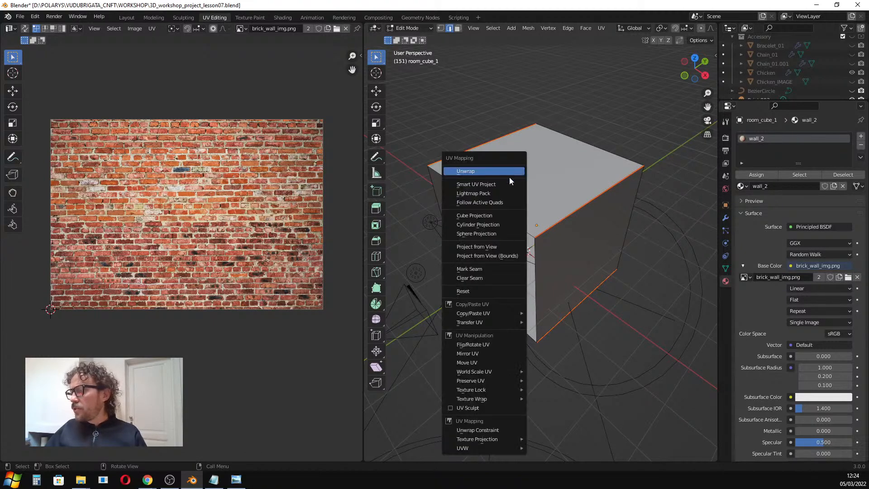
pyautogui.moveTo(483, 392)
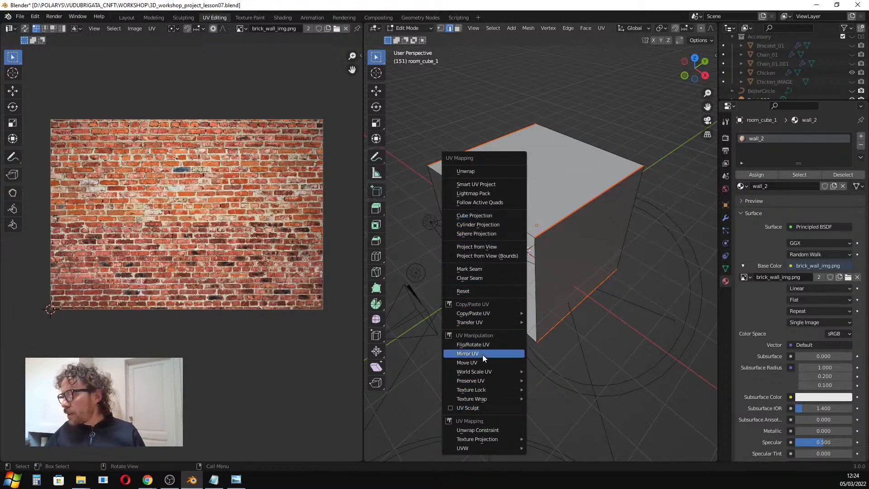
pyautogui.click(477, 270)
# Select all of the cube's geometry and unwrap its UVs.
pyautogui.moveTo(503, 242); pyautogui.dragTo(515, 229, button='middle')
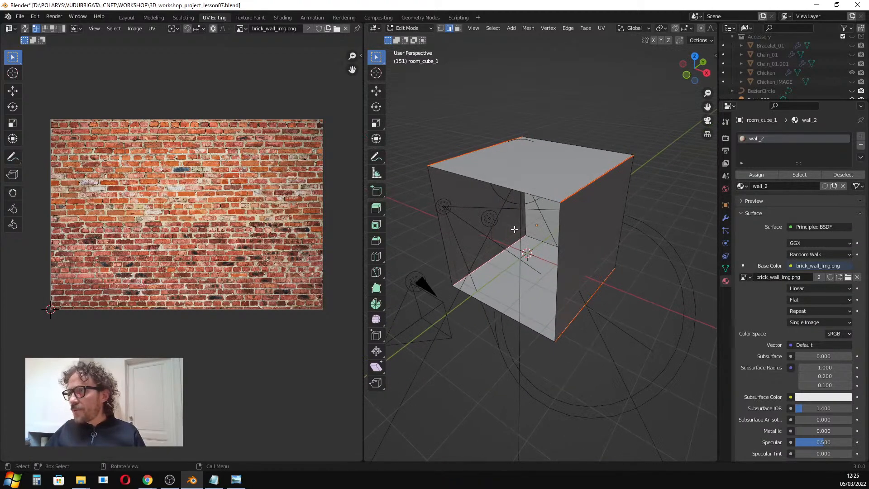
pyautogui.press('a')
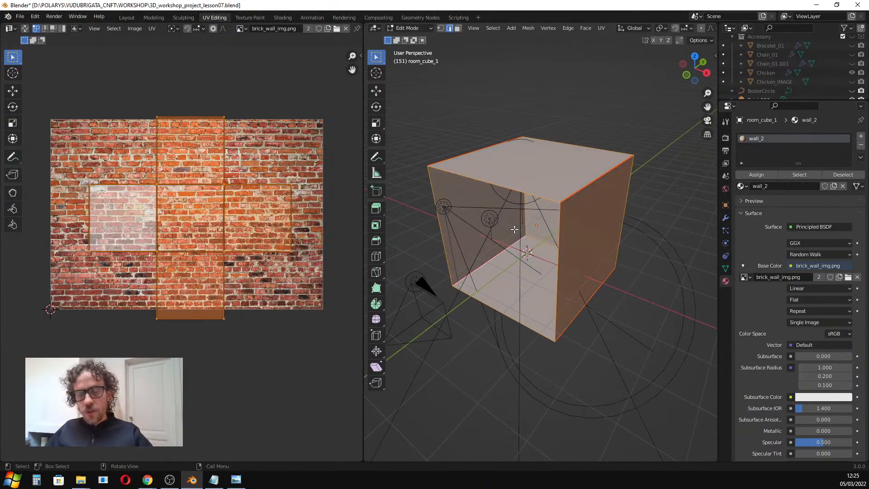
pyautogui.press('u')
pyautogui.click(486, 132)
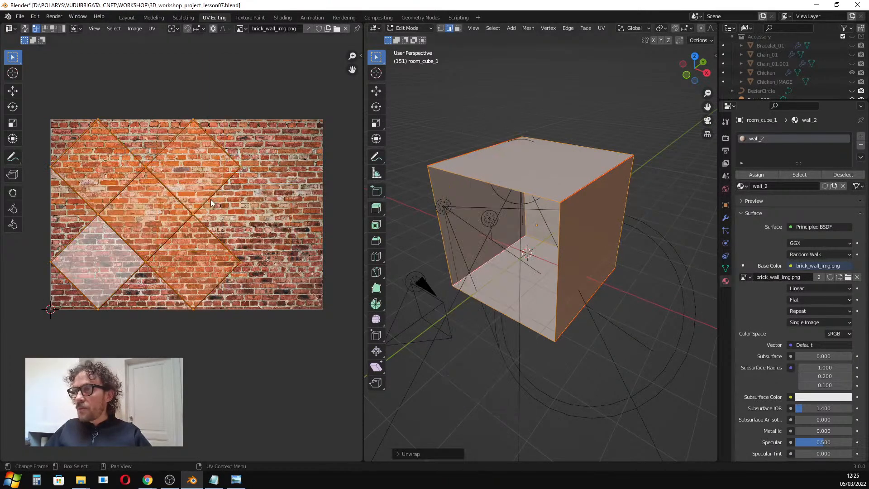
pyautogui.scroll(1, 159, 206)
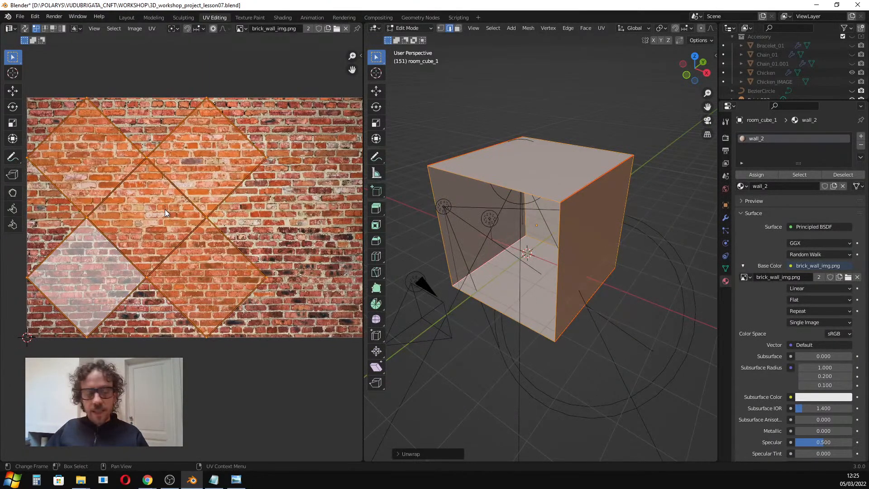
# Switch the viewport to Material Preview shading to see the unwrapped brick texture.
pyautogui.moveTo(570, 199); pyautogui.dragTo(587, 197, button='middle')
pyautogui.scroll(-5, 665, 32)
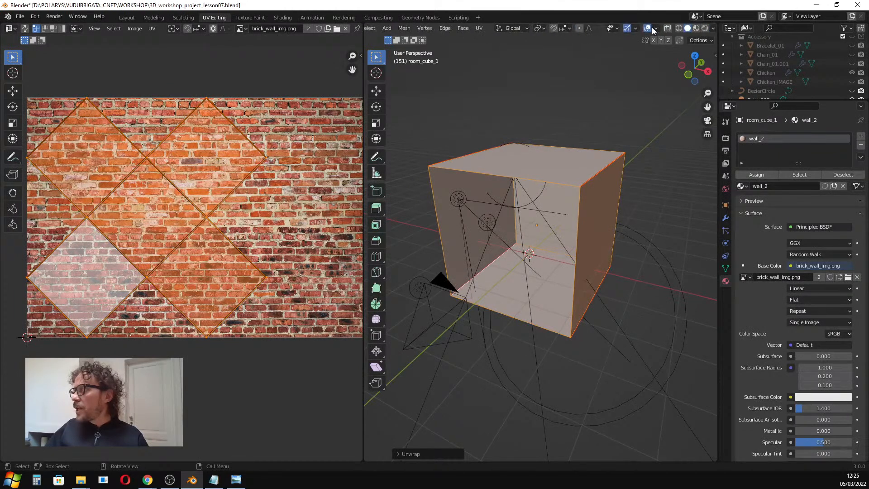
pyautogui.click(692, 29)
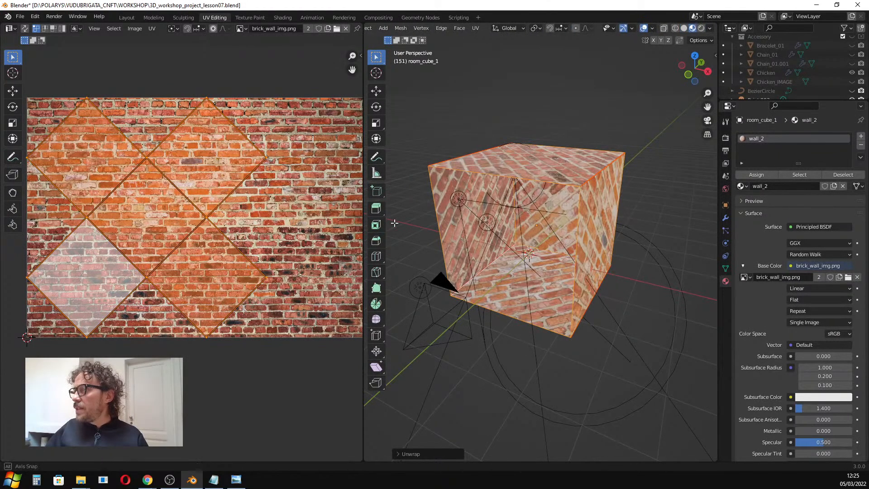
pyautogui.moveTo(543, 206); pyautogui.dragTo(557, 204, button='middle')
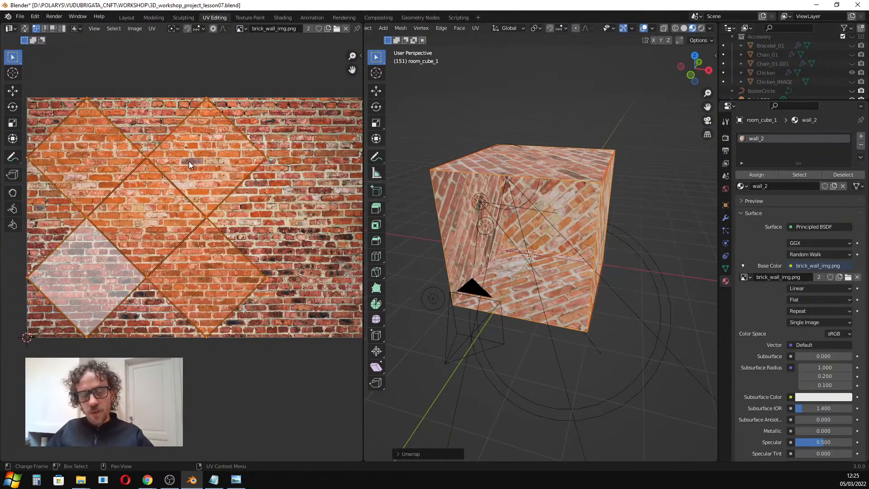
# Move the unwrapped UV islands across the brick image.
pyautogui.press('g')
pyautogui.click(234, 154)
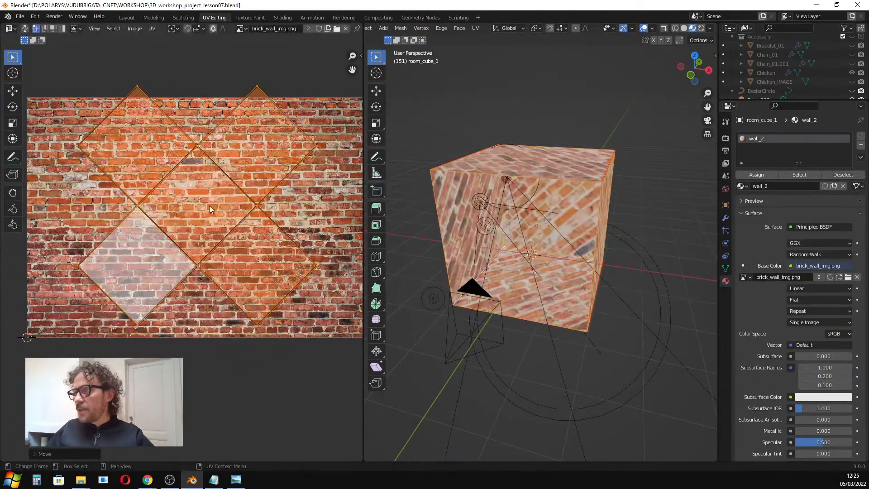
pyautogui.click(572, 198)
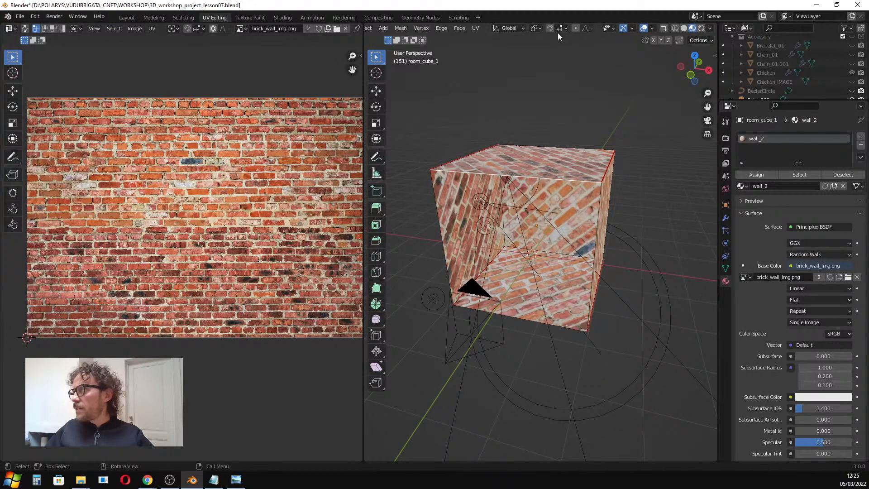
# Switch to face select mode and select individual faces to check their UV islands.
pyautogui.scroll(5, 482, 28)
pyautogui.press('3')
pyautogui.click(549, 210)
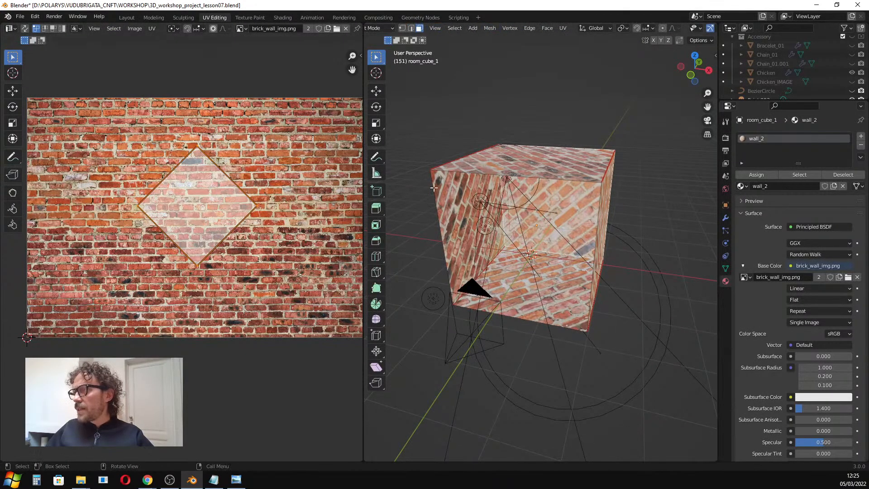
pyautogui.click(501, 167)
pyautogui.click(458, 225)
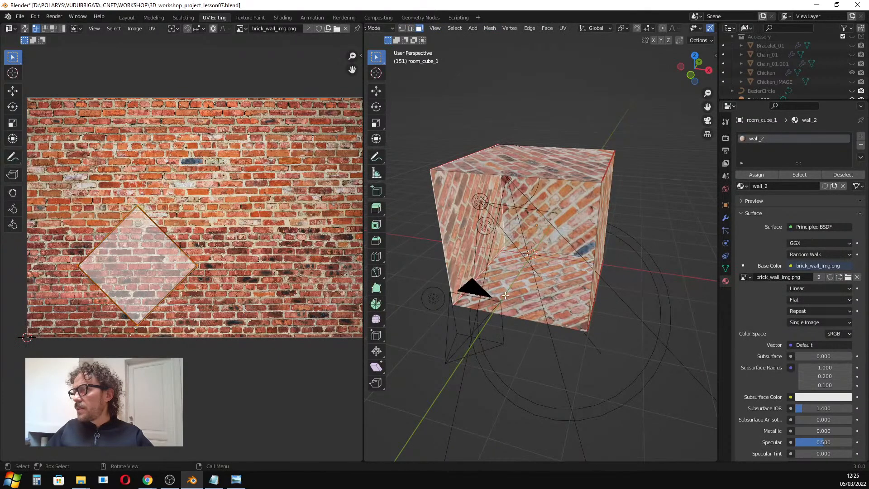
pyautogui.click(613, 250)
pyautogui.click(529, 218)
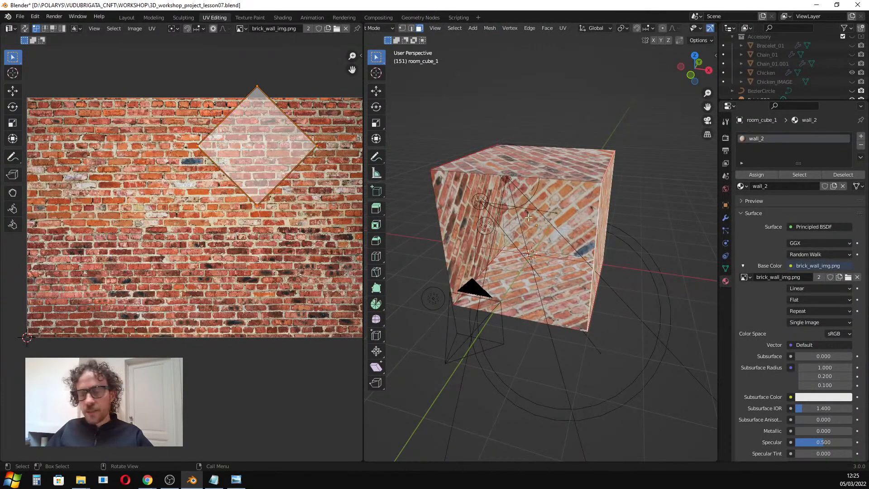
# Select all UVs, rotate them 45 degrees, and check the cube from the front view.
pyautogui.press('a')
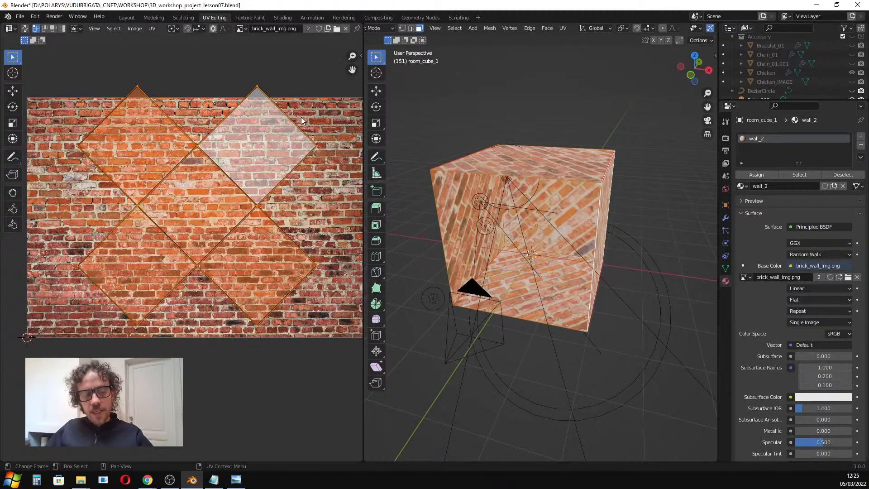
pyautogui.write('r')
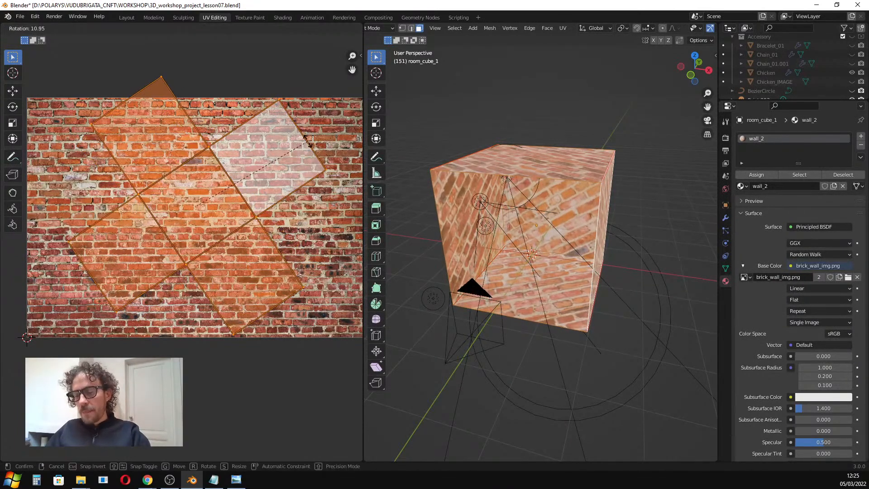
pyautogui.write('45')
pyautogui.press('Return')
pyautogui.scroll(3, 542, 208)
pyautogui.press('KP_1')
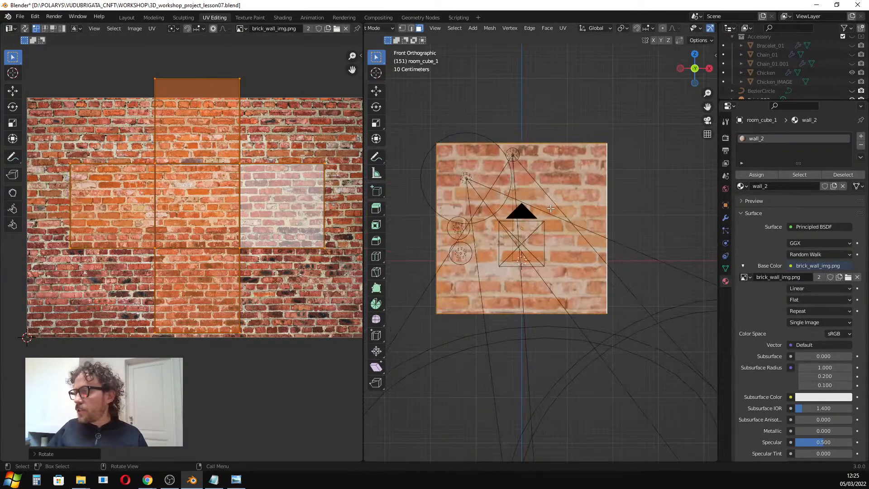
pyautogui.moveTo(545, 215); pyautogui.dragTo(503, 203, button='middle')
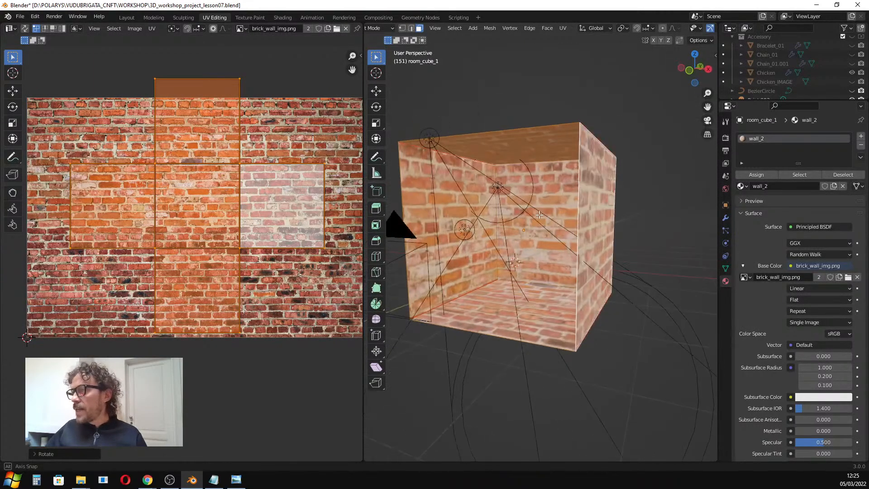
# Scale up the selected UV islands and undo the scaling.
pyautogui.press('s')
pyautogui.click(233, 195)
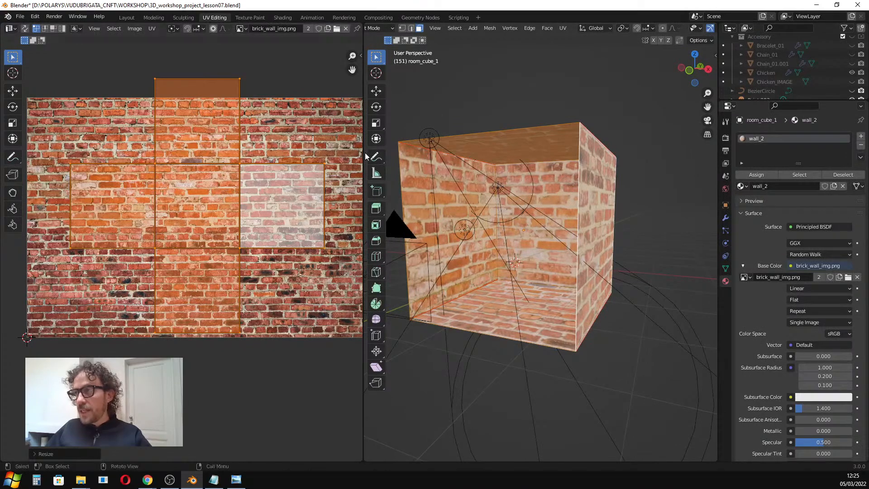
pyautogui.press('s')
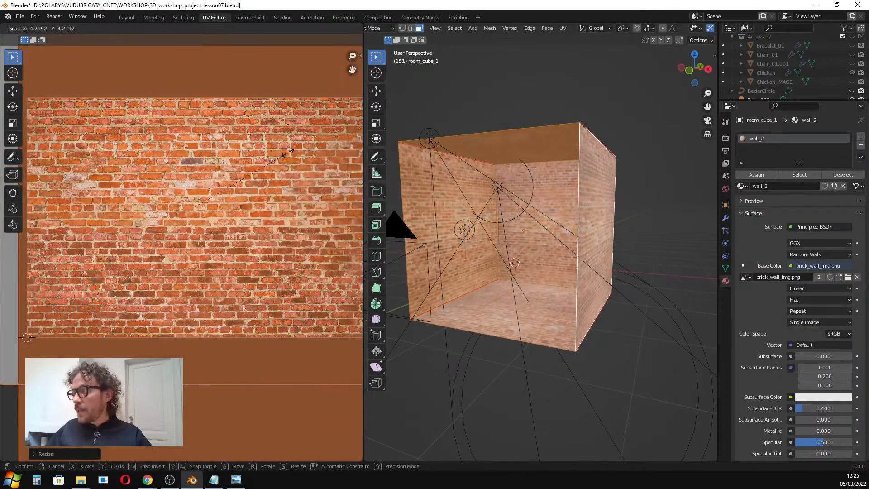
pyautogui.click(268, 168)
pyautogui.scroll(-2, 282, 206)
pyautogui.moveTo(454, 220); pyautogui.dragTo(507, 271, button='middle')
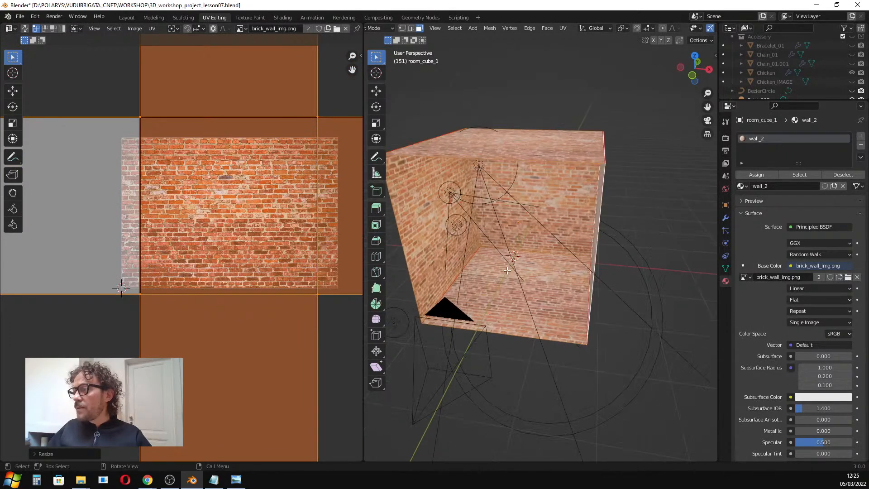
pyautogui.hotkey('ctrl', 'z')
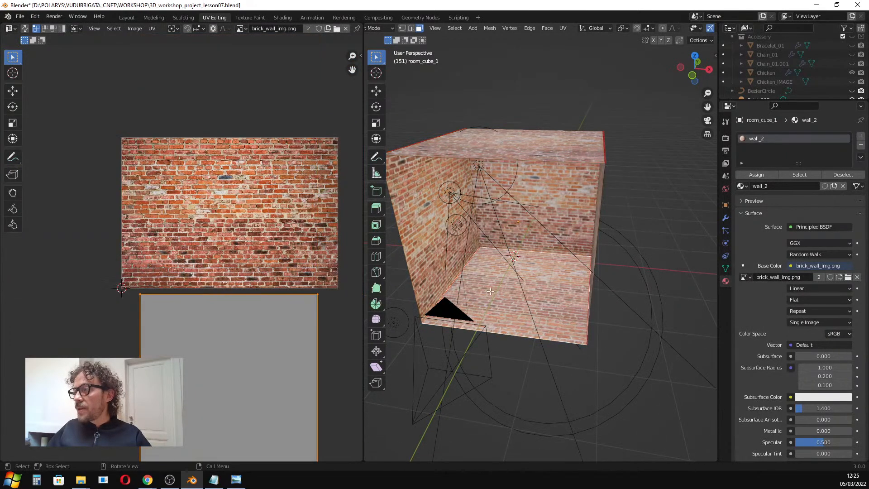
# Rotate the selected UV island 45 degrees and move it over the brick image.
pyautogui.scroll(-1, 274, 289)
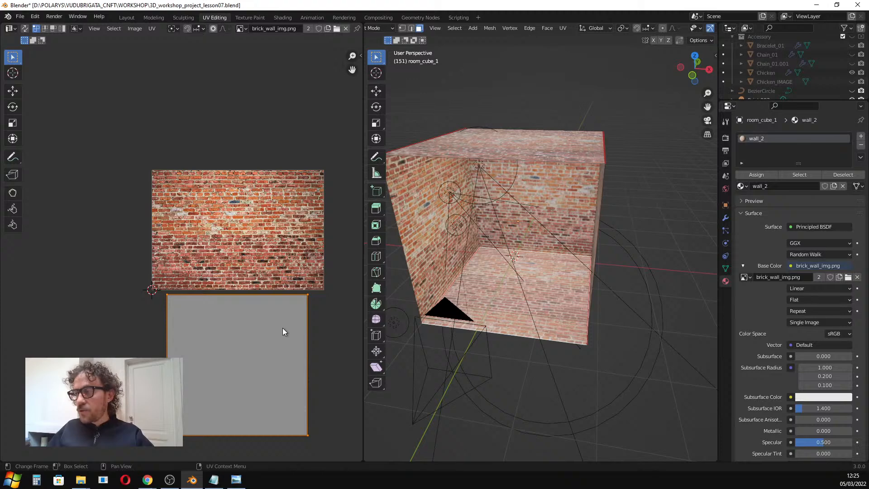
pyautogui.write('r45')
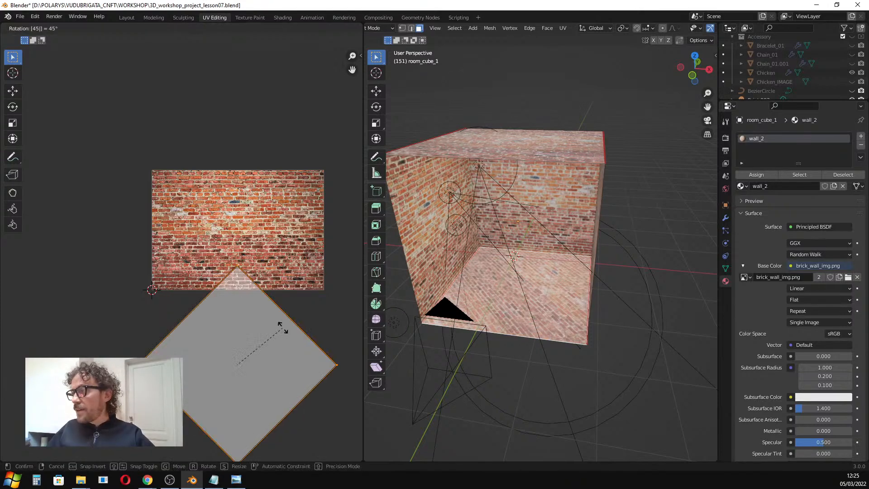
pyautogui.press('Return')
pyautogui.press('g')
pyautogui.click(283, 230)
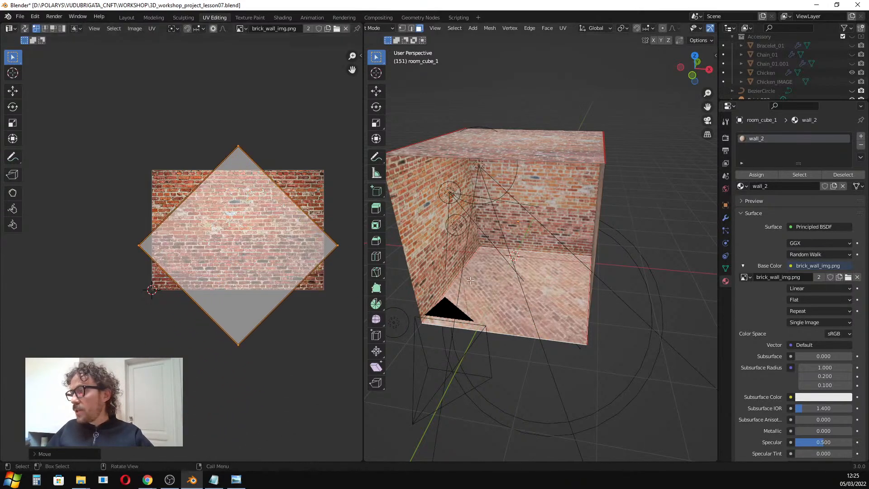
# Select individual room faces while orbiting the view to inspect their UV islands.
pyautogui.scroll(4, 533, 277)
pyautogui.scroll(-4, 533, 277)
pyautogui.hotkey('ctrl', 'z')
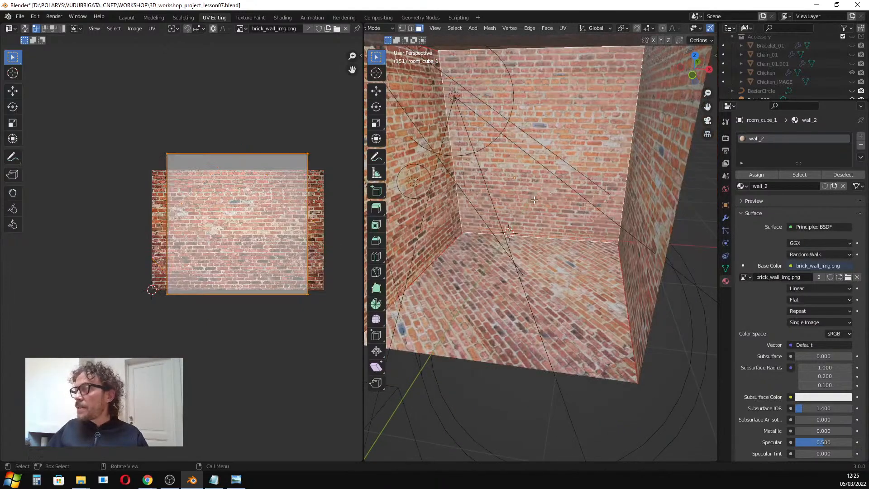
pyautogui.scroll(-3, 518, 203)
pyautogui.click(440, 187)
pyautogui.moveTo(612, 202); pyautogui.dragTo(588, 201, button='middle')
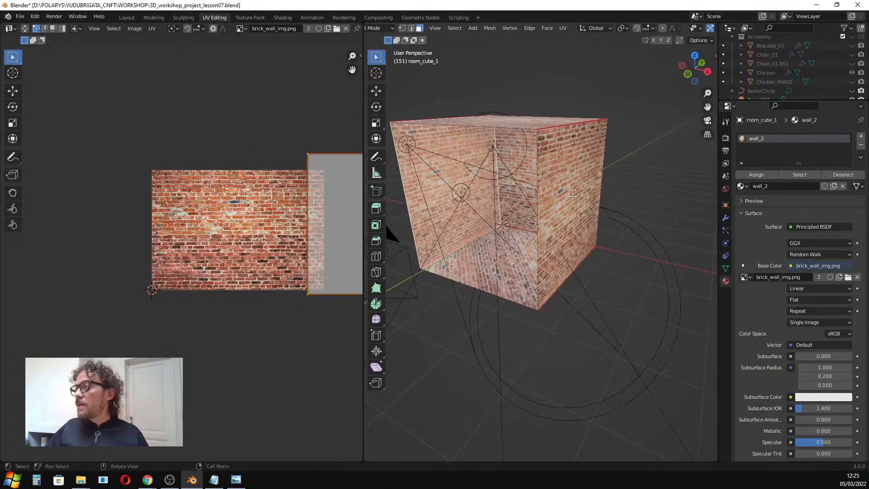
pyautogui.click(578, 191)
pyautogui.click(506, 122)
pyautogui.moveTo(476, 167); pyautogui.dragTo(509, 168, button='middle')
pyautogui.scroll(-2, 495, 180)
pyautogui.scroll(2, 495, 180)
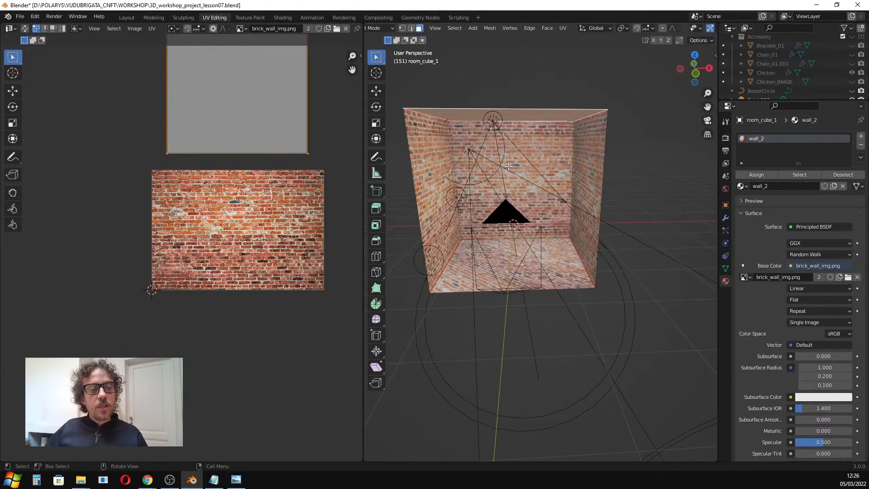
pyautogui.moveTo(498, 190); pyautogui.dragTo(508, 162, button='middle')
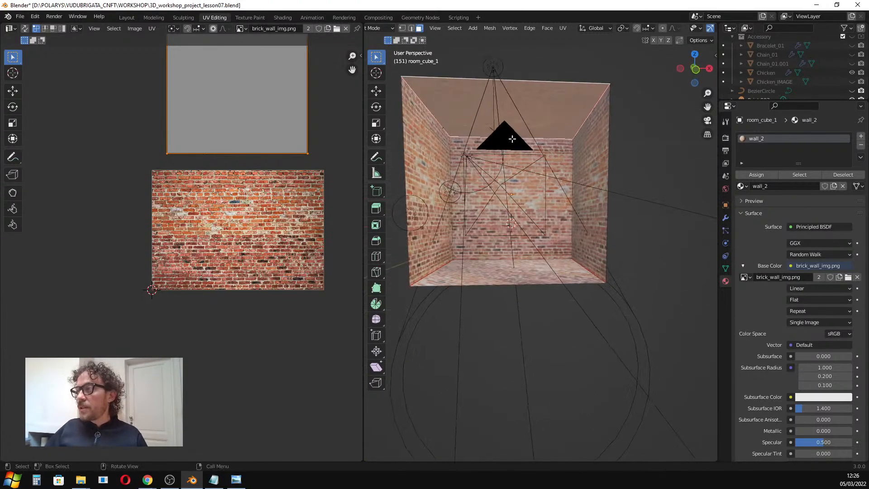
pyautogui.moveTo(497, 238); pyautogui.dragTo(658, 249, button='middle')
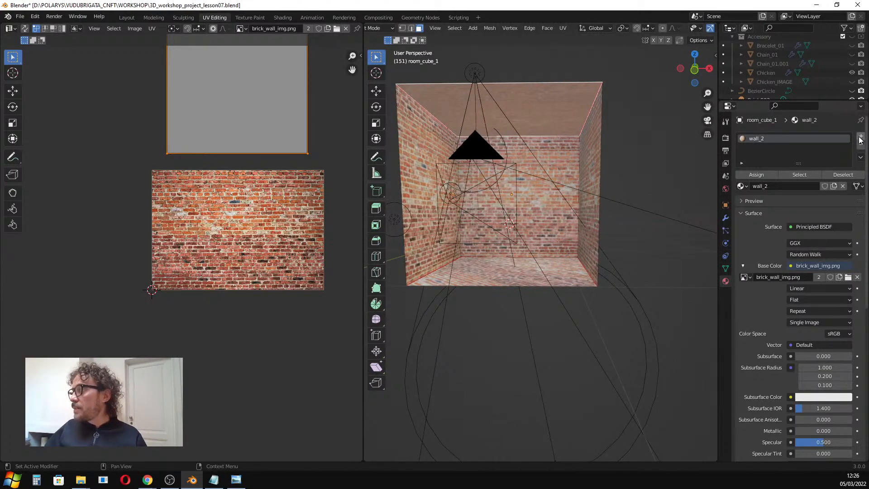
# Add a second material slot to the room cube and give it the FLOOR_CEILING material.
pyautogui.click(861, 140)
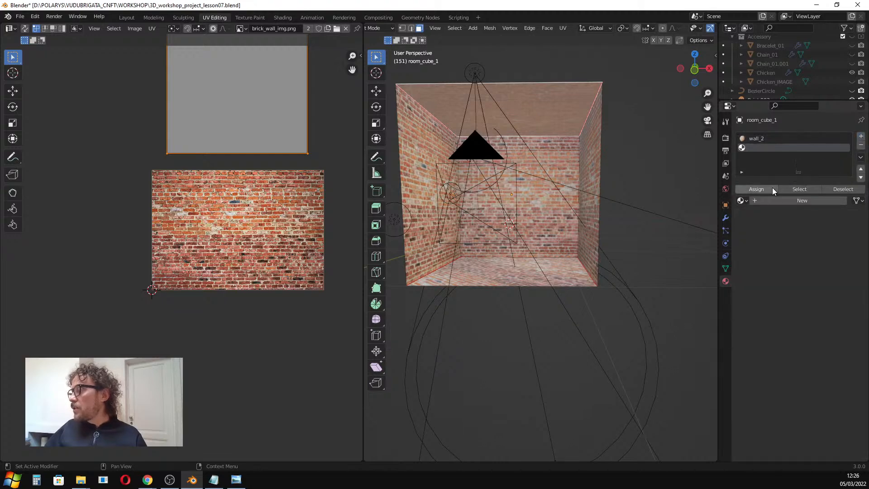
pyautogui.click(772, 200)
pyautogui.click(772, 200)
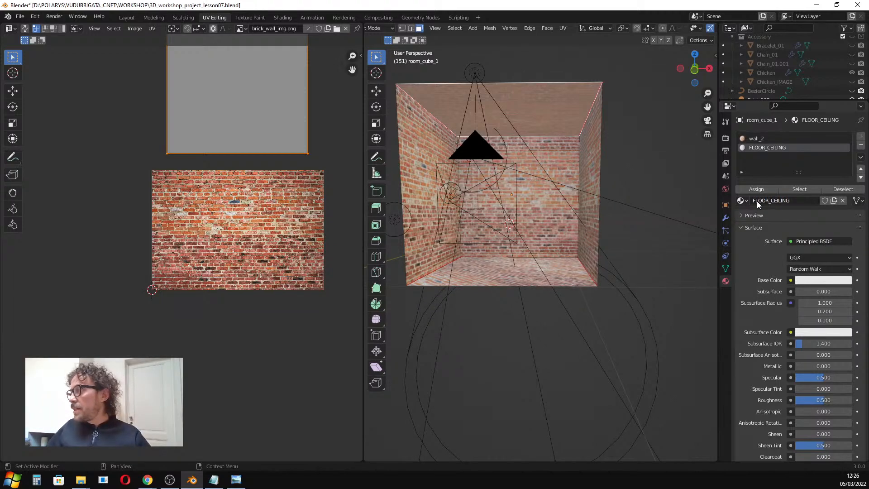
# Select the floor and ceiling faces and assign the FLOOR_CEILING material to them.
pyautogui.click(502, 273)
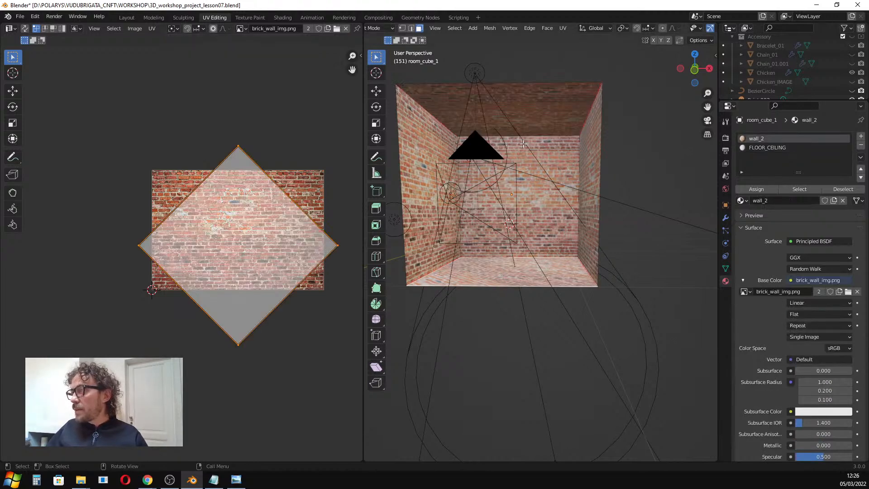
pyautogui.keyDown('shift'); pyautogui.click(533, 107); pyautogui.keyUp('shift')
pyautogui.moveTo(532, 107); pyautogui.dragTo(537, 154, button='middle')
pyautogui.click(766, 149)
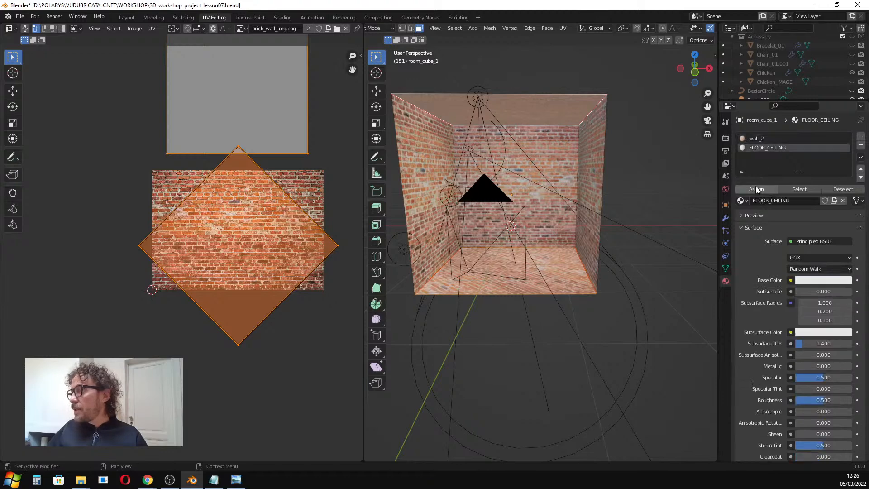
pyautogui.click(757, 190)
# Leave Edit Mode and switch to the Layout workspace.
pyautogui.moveTo(550, 172); pyautogui.dragTo(434, 98, button='middle')
pyautogui.press('Tab')
pyautogui.scroll(2, 559, 194)
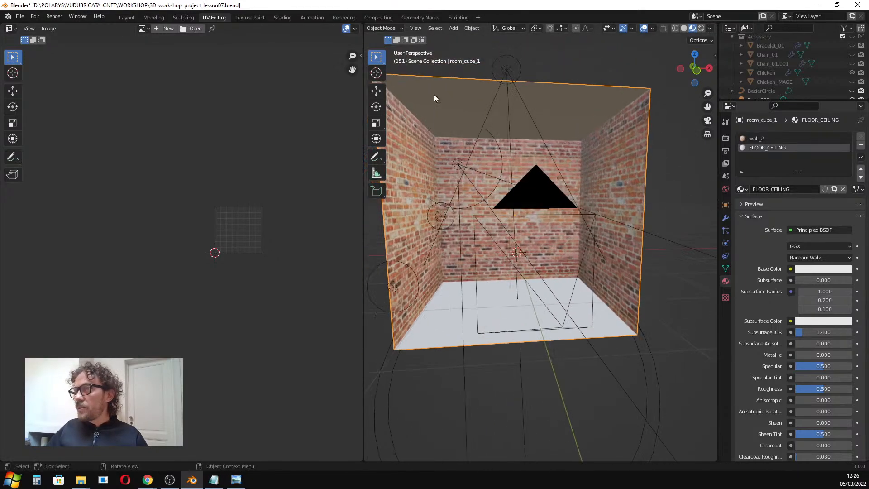
pyautogui.click(127, 17)
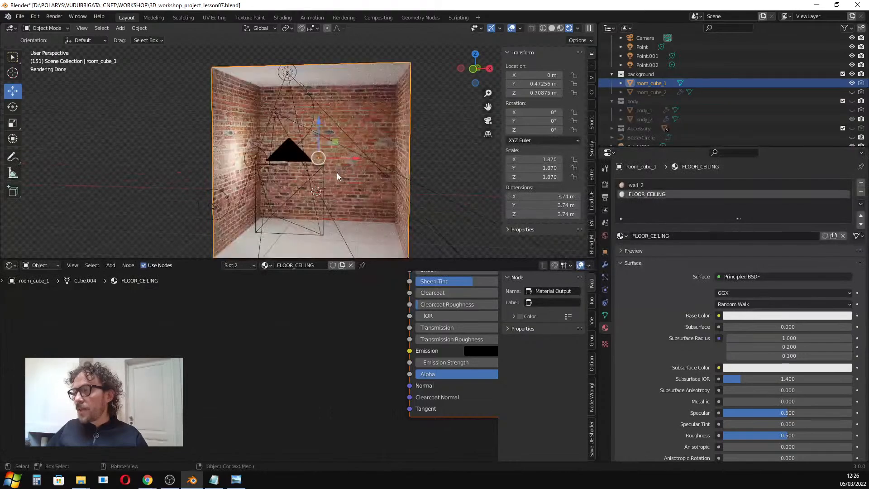
# Zoom around the rendered viewport and node editor to examine the room's materials.
pyautogui.scroll(2, 338, 174)
pyautogui.scroll(5, 180, 155)
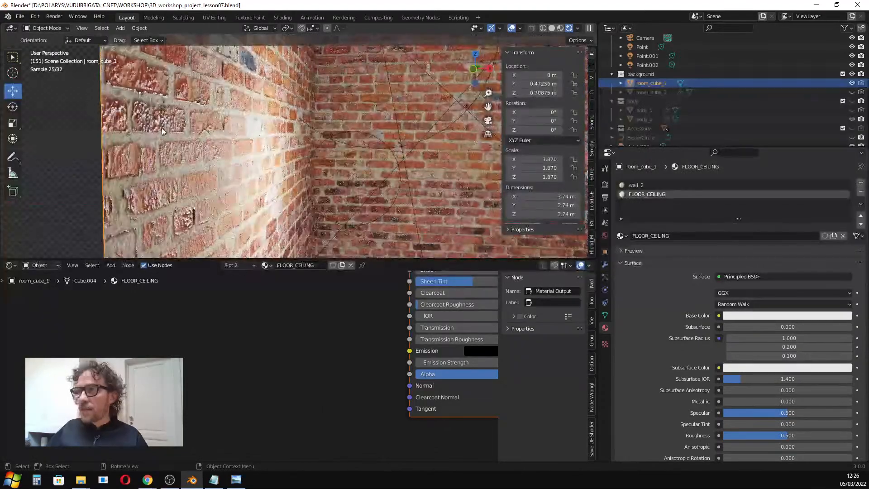
pyautogui.scroll(-8, 302, 165)
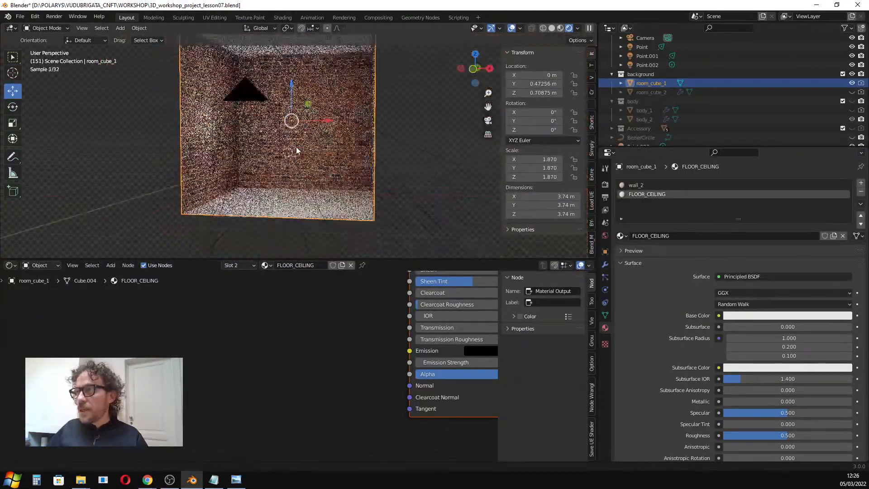
pyautogui.scroll(-1, 303, 165)
pyautogui.moveTo(355, 185)
pyautogui.mouseDown(button='middle')
pyautogui.moveTo(334, 196)
pyautogui.moveTo(348, 181)
pyautogui.mouseUp(button='middle')
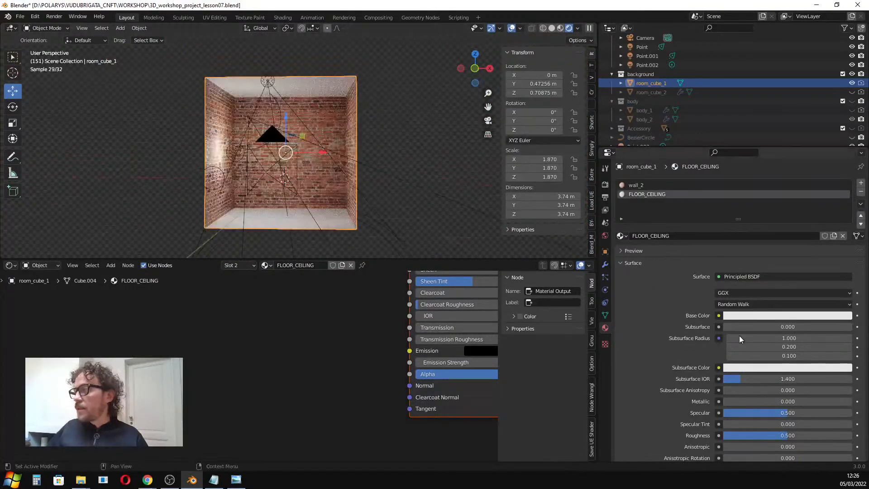
pyautogui.scroll(-5, 267, 369)
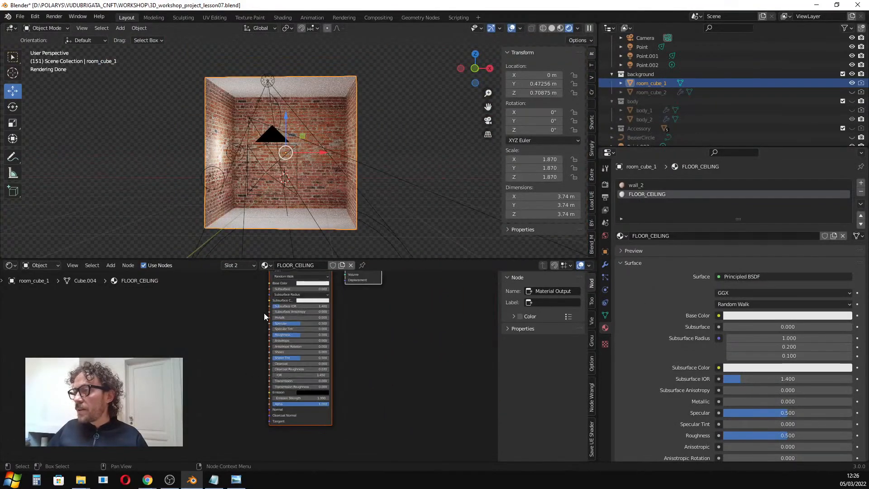
pyautogui.scroll(2, 272, 366)
pyautogui.scroll(2, 272, 178)
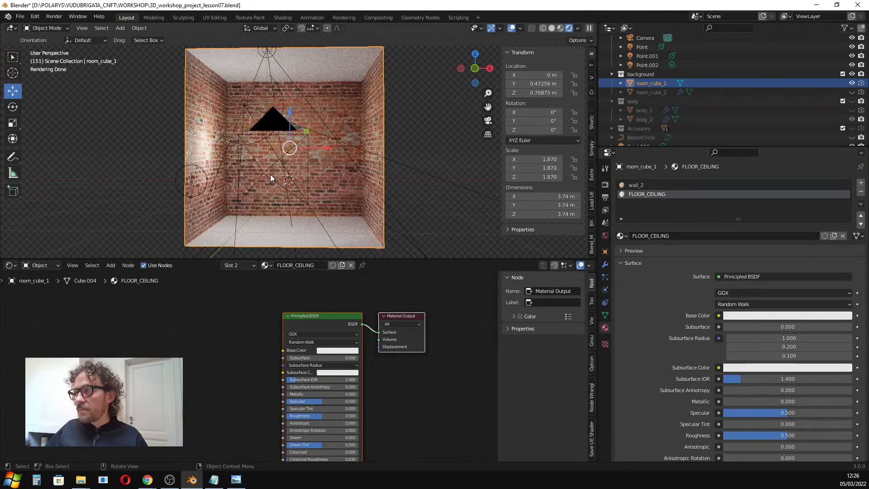
# Hide the background collection, show the body collection with body_1 and body_2, and select body_1.
pyautogui.click(852, 74)
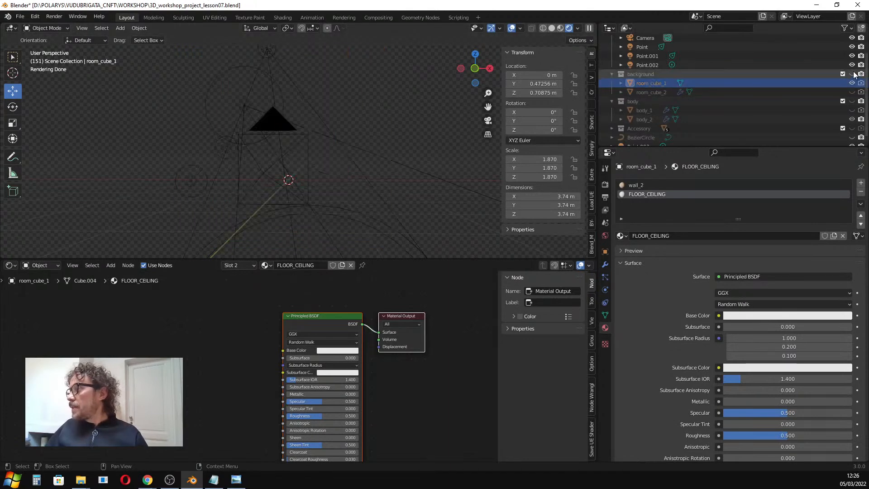
pyautogui.click(851, 101)
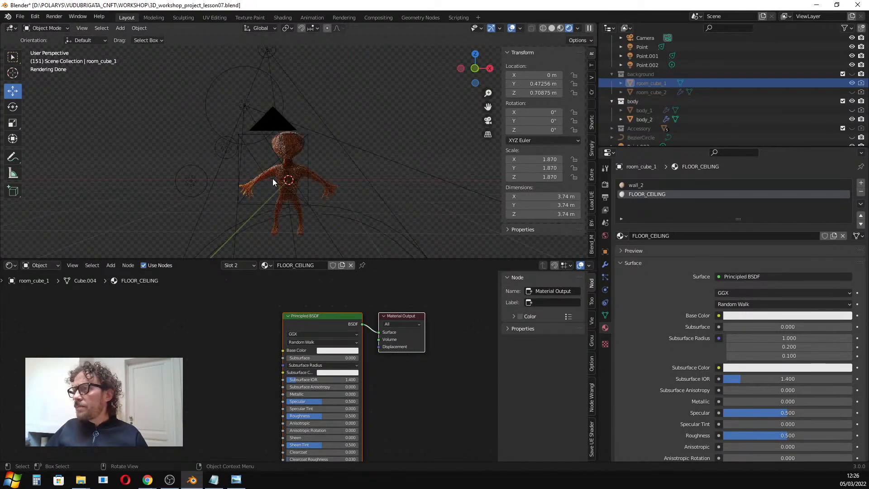
pyautogui.click(852, 110)
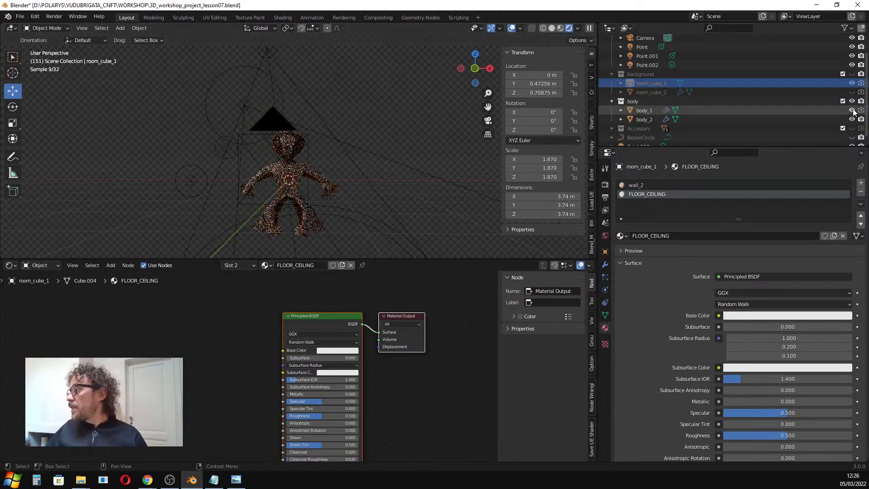
pyautogui.click(852, 119)
pyautogui.scroll(5, 306, 153)
pyautogui.click(308, 169)
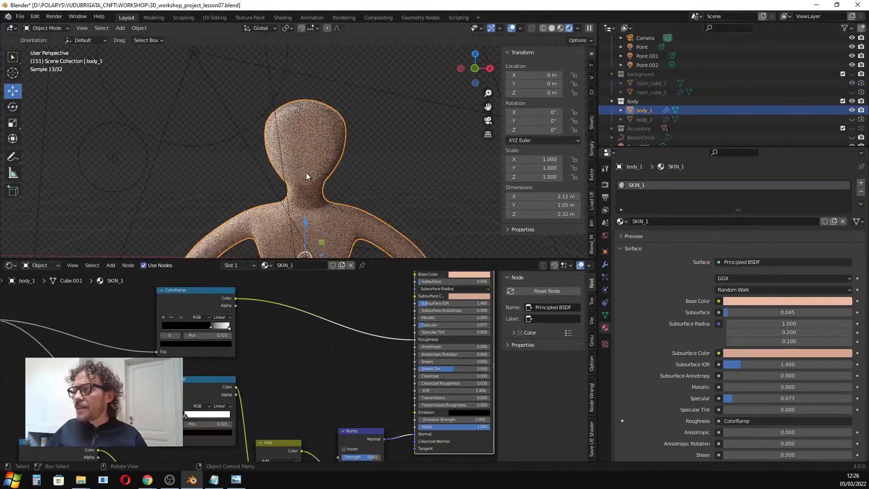
# Set the viewport sampling Max Samples to 256 in the render properties.
pyautogui.scroll(6, 300, 180)
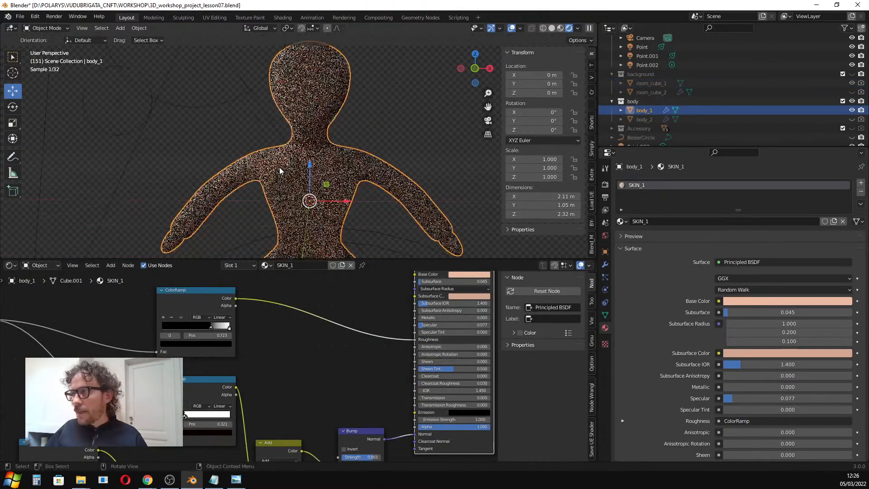
pyautogui.scroll(3, 289, 152)
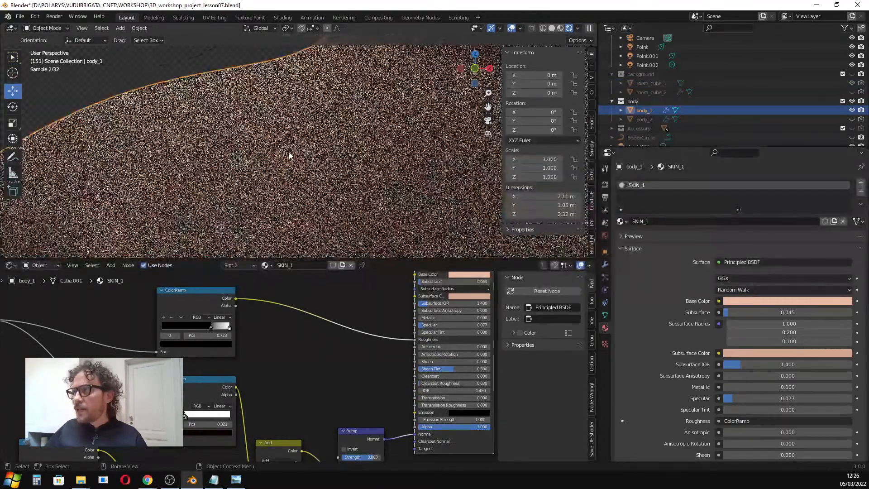
pyautogui.click(606, 184)
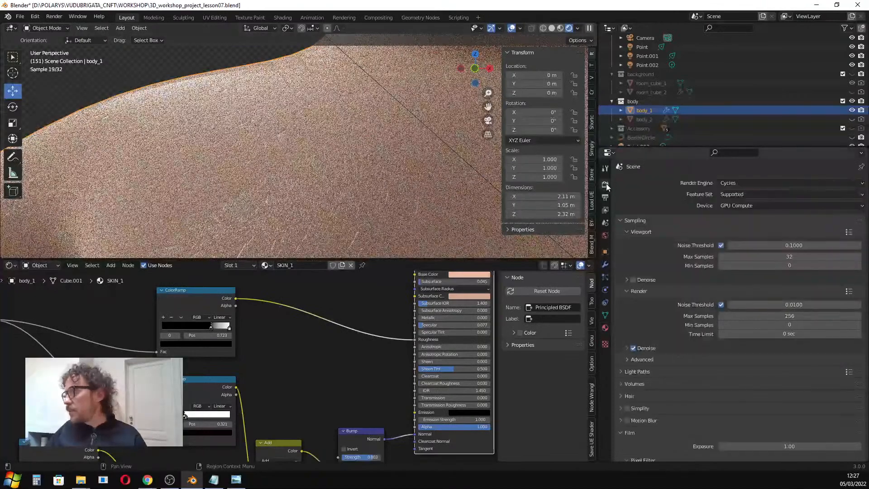
pyautogui.click(812, 256)
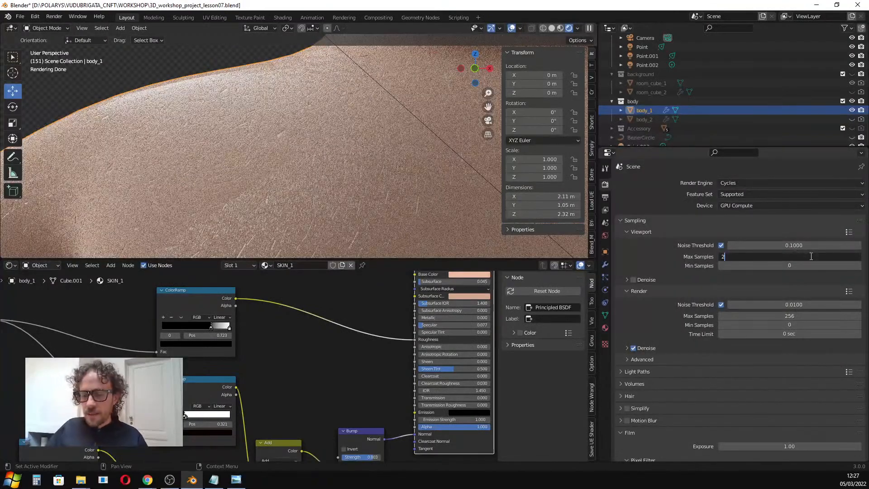
pyautogui.press('Return')
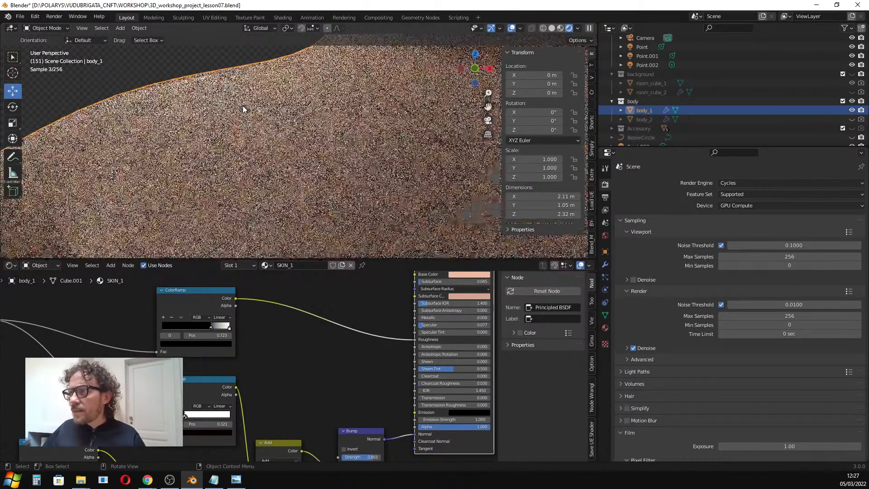
# Switch to orthographic view and zoom in to inspect the body's rendered skin detail.
pyautogui.press('KP_5')
pyautogui.scroll(7, 305, 128)
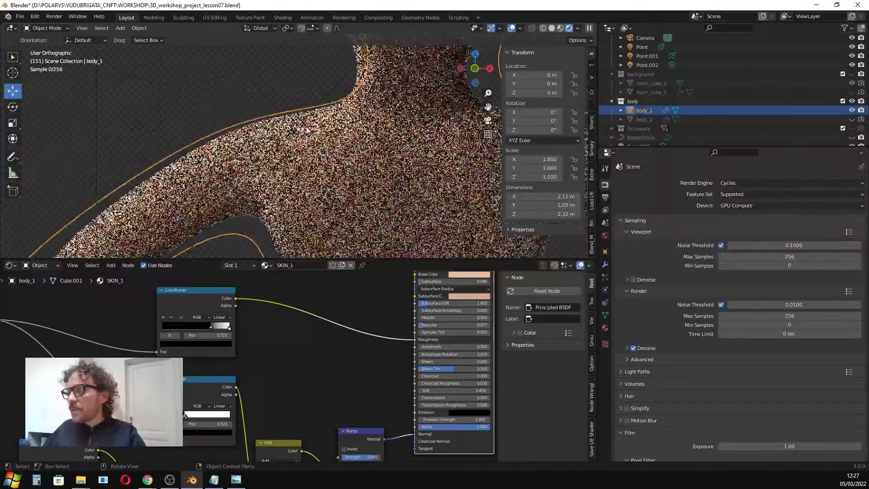
pyautogui.scroll(3, 329, 140)
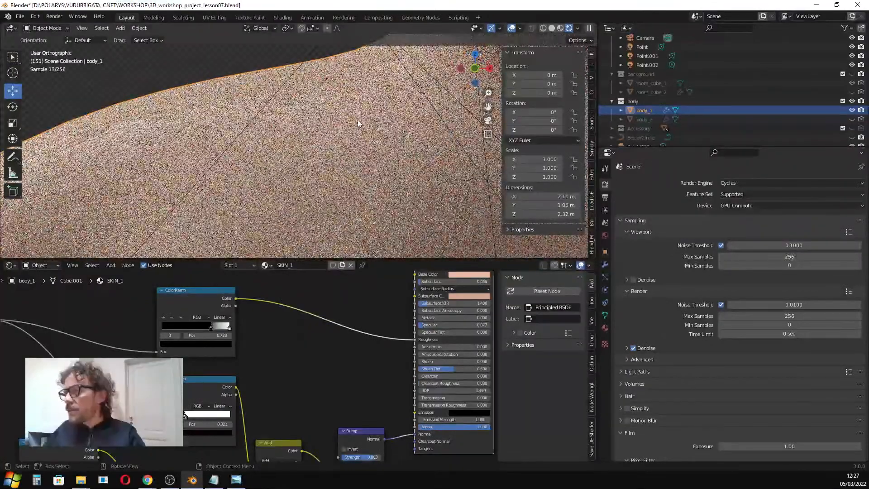
pyautogui.scroll(1, 360, 133)
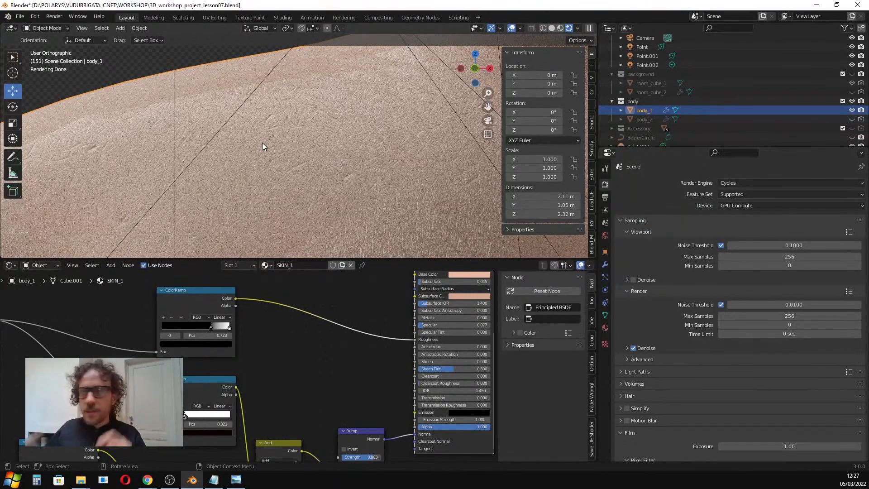
# Zoom and pan around the viewport and the skin node tree to inspect the body's shading.
pyautogui.scroll(-6, 343, 179)
pyautogui.scroll(-1, 352, 199)
pyautogui.keyDown('shift'); pyautogui.moveTo(352, 197); pyautogui.dragTo(321, 148, button='middle'); pyautogui.keyUp('shift')
pyautogui.click(362, 265)
pyautogui.moveTo(365, 261)
pyautogui.mouseDown()
pyautogui.moveTo(362, 334)
pyautogui.moveTo(358, 274)
pyautogui.mouseUp()
pyautogui.scroll(-4, 338, 418)
pyautogui.scroll(2, 369, 350)
pyautogui.moveTo(361, 365); pyautogui.dragTo(314, 355, button='middle')
pyautogui.scroll(3, 308, 349)
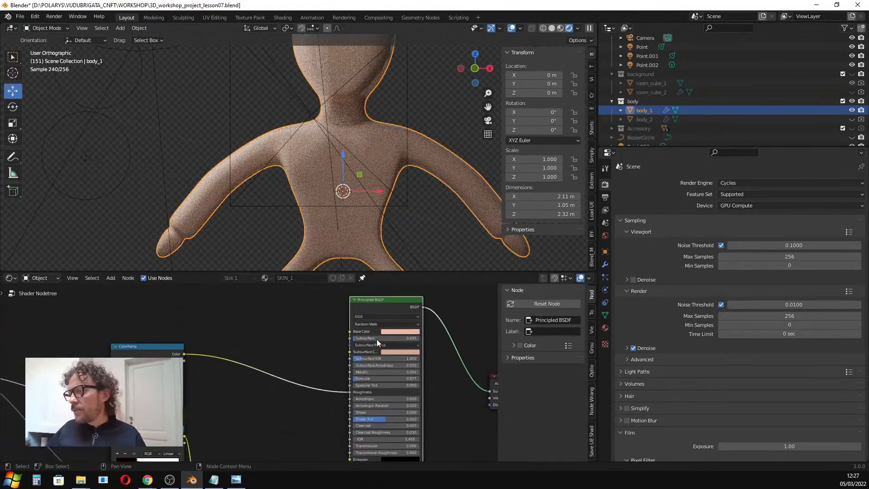
pyautogui.scroll(-1, 250, 361)
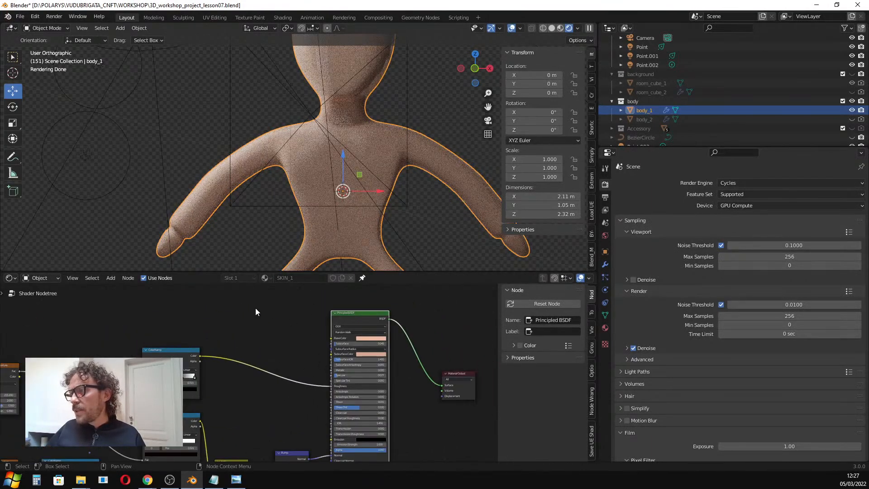
pyautogui.scroll(3, 214, 343)
pyautogui.scroll(1, 286, 333)
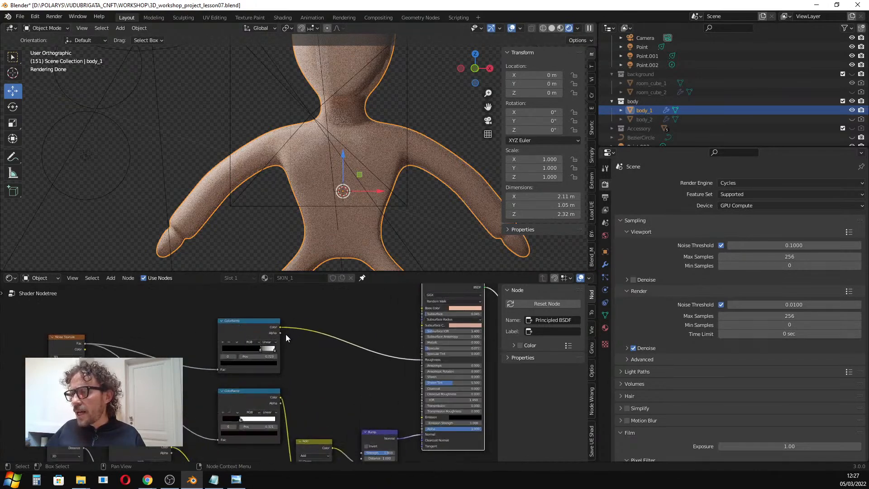
# Move the noise texture node aside and preview the noise and Voronoi texture nodes on the body in the viewport.
pyautogui.moveTo(61, 336); pyautogui.dragTo(109, 327)
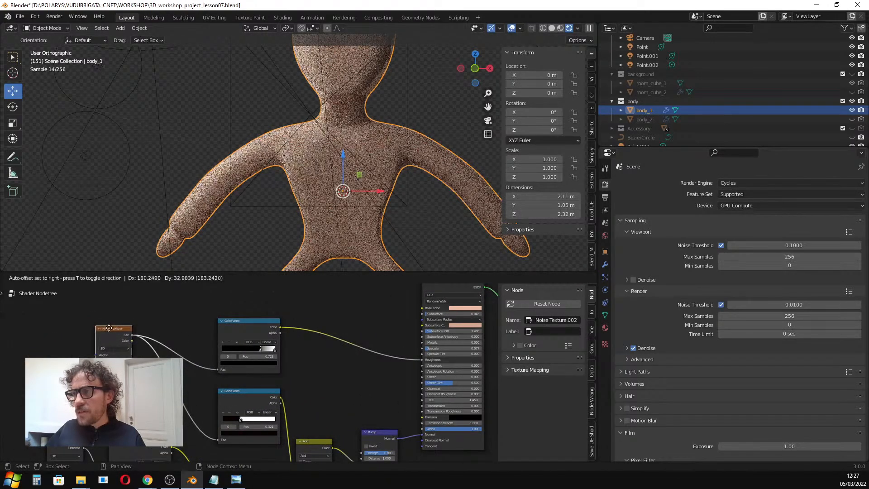
pyautogui.scroll(1, 327, 185)
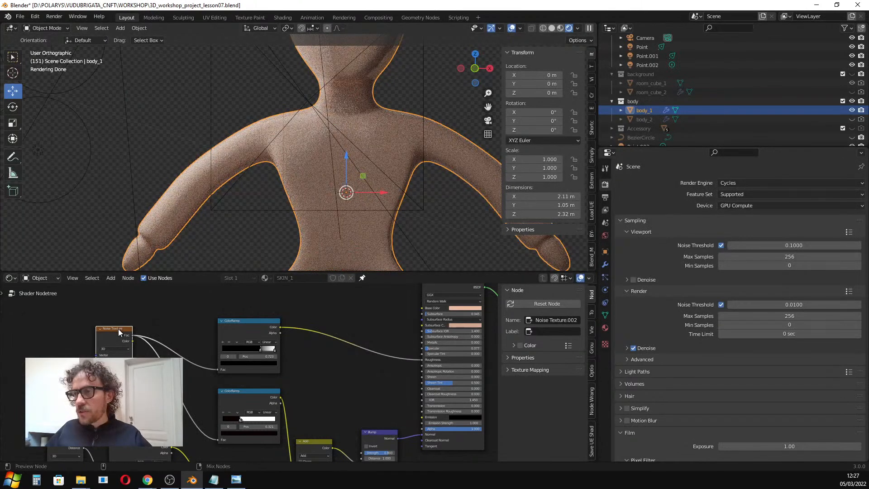
pyautogui.keyDown('ctrl'); pyautogui.keyDown('shift'); pyautogui.click(118, 329); pyautogui.keyUp('shift'); pyautogui.keyUp('ctrl')
pyautogui.scroll(4, 366, 153)
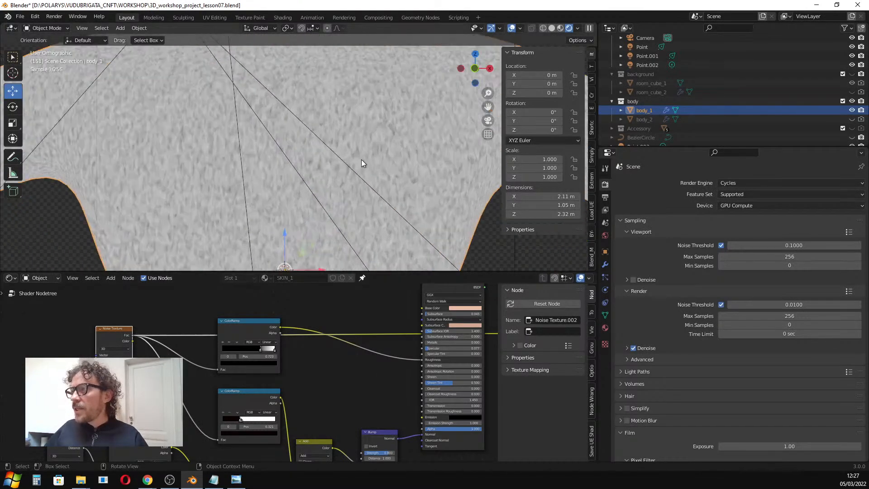
pyautogui.scroll(2, 362, 230)
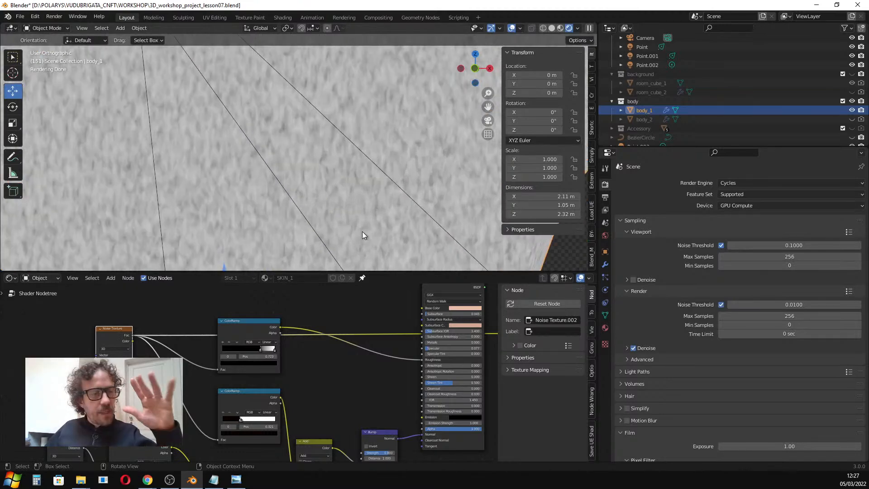
pyautogui.scroll(-1, 312, 226)
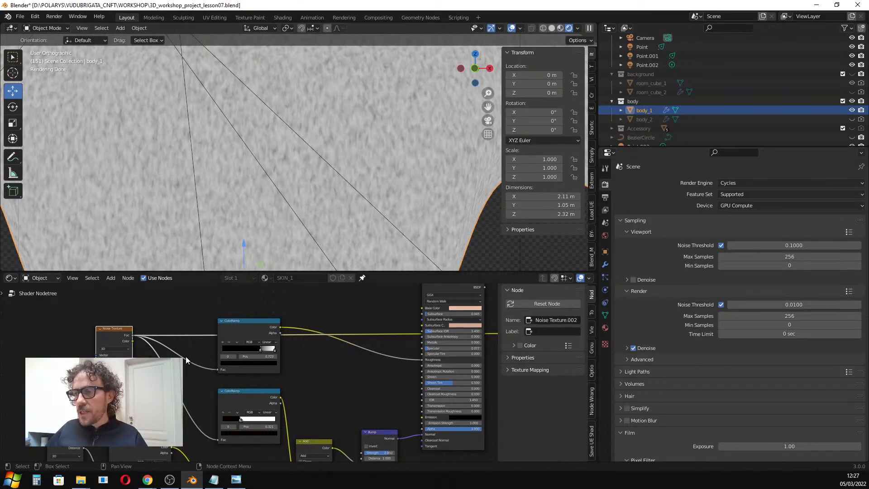
pyautogui.scroll(-2, 189, 366)
pyautogui.moveTo(188, 365); pyautogui.dragTo(224, 316, button='middle')
pyautogui.scroll(1, 206, 348)
pyautogui.moveTo(207, 349); pyautogui.dragTo(250, 313, button='middle')
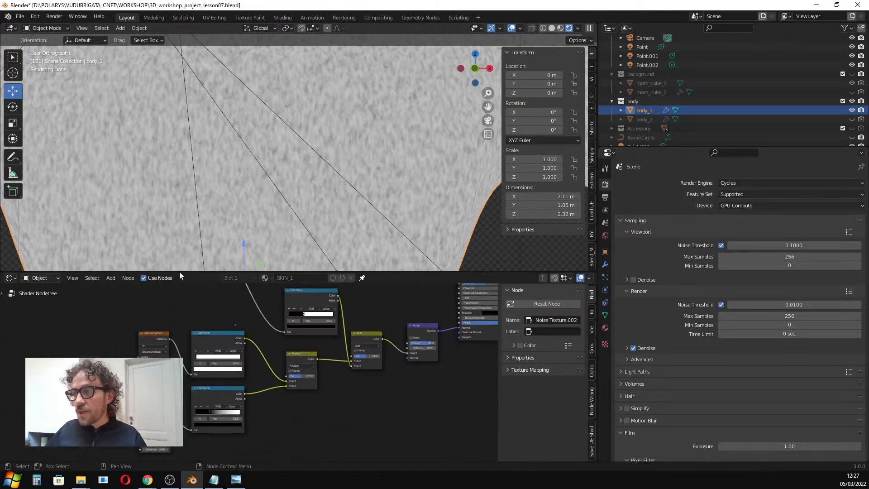
pyautogui.keyDown('ctrl'); pyautogui.keyDown('shift'); pyautogui.click(156, 336); pyautogui.keyUp('shift'); pyautogui.keyUp('ctrl')
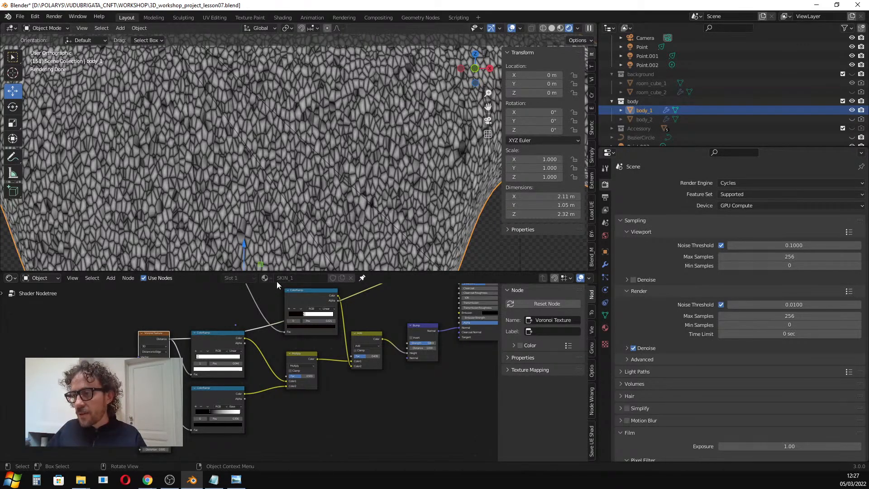
pyautogui.moveTo(207, 333)
pyautogui.mouseDown()
pyautogui.moveTo(216, 337)
pyautogui.moveTo(209, 335)
pyautogui.mouseUp()
pyautogui.moveTo(304, 371); pyautogui.dragTo(302, 371)
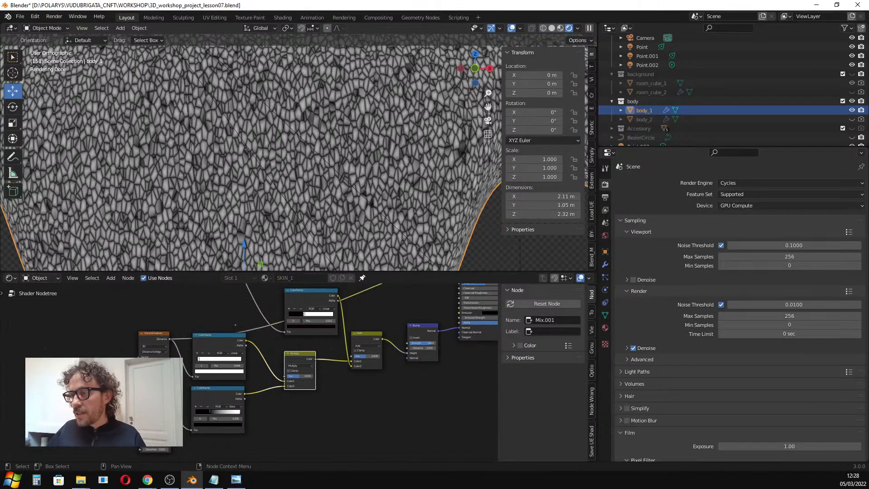
# Preview the remaining noise and mix nodes in turn, then preview the Principled BSDF again to restore the skin.
pyautogui.keyDown('ctrl'); pyautogui.keyDown('shift'); pyautogui.click(154, 449); pyautogui.keyUp('shift'); pyautogui.keyUp('ctrl')
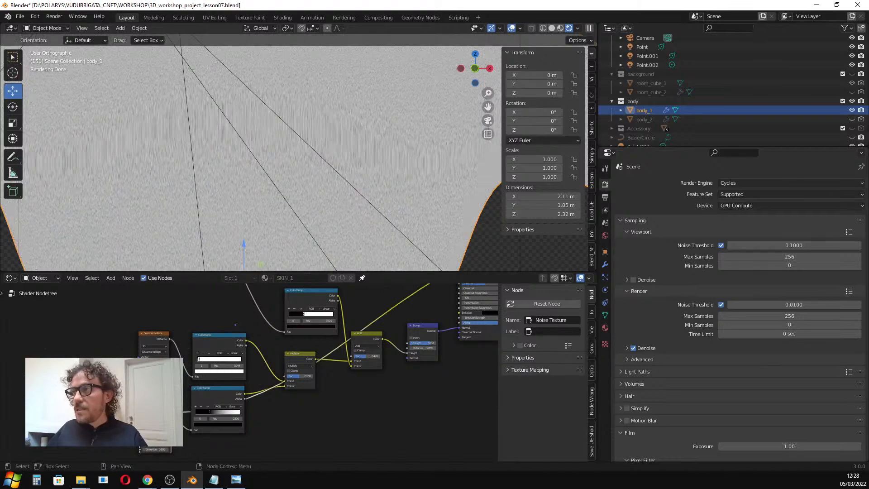
pyautogui.scroll(3, 355, 247)
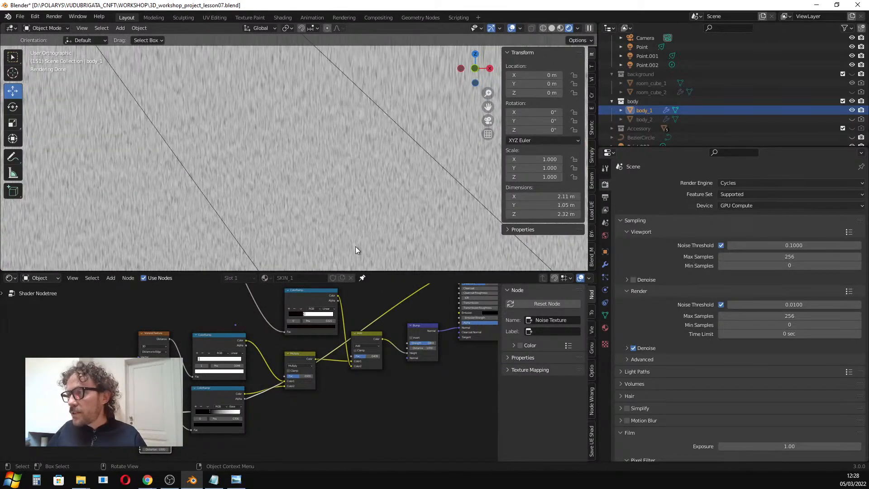
pyautogui.moveTo(219, 336); pyautogui.dragTo(217, 332)
pyautogui.moveTo(297, 354)
pyautogui.mouseDown()
pyautogui.moveTo(302, 368)
pyautogui.moveTo(287, 352)
pyautogui.mouseUp()
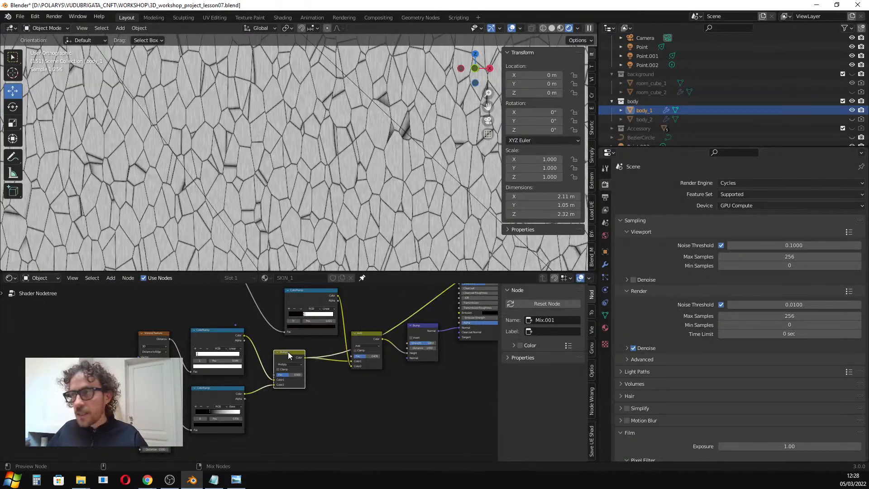
pyautogui.scroll(4, 362, 171)
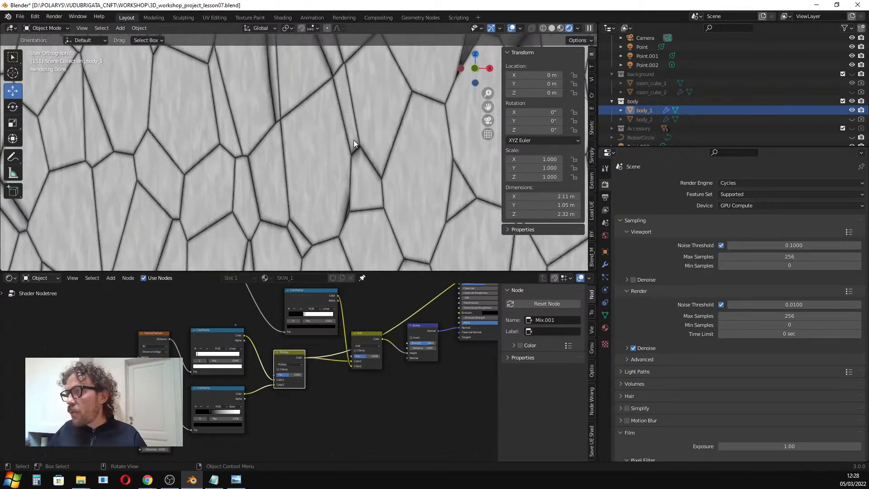
pyautogui.scroll(-2, 300, 304)
pyautogui.moveTo(279, 306); pyautogui.dragTo(290, 354, button='middle')
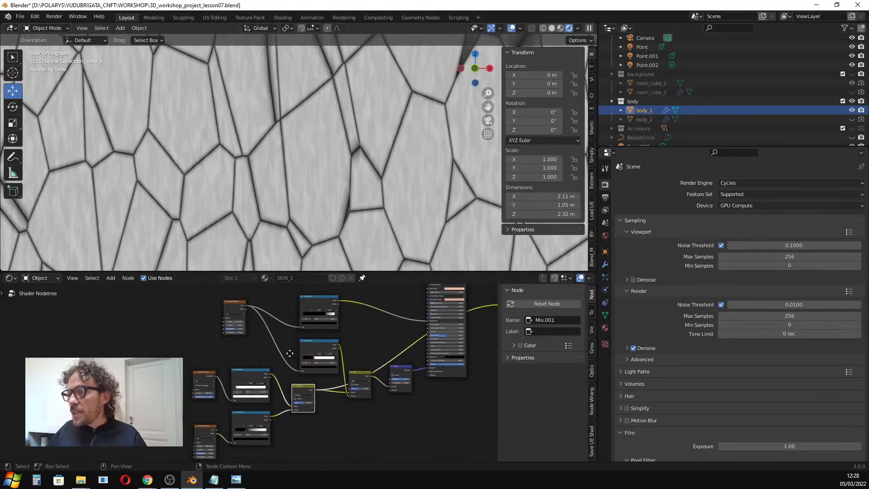
pyautogui.click(238, 306)
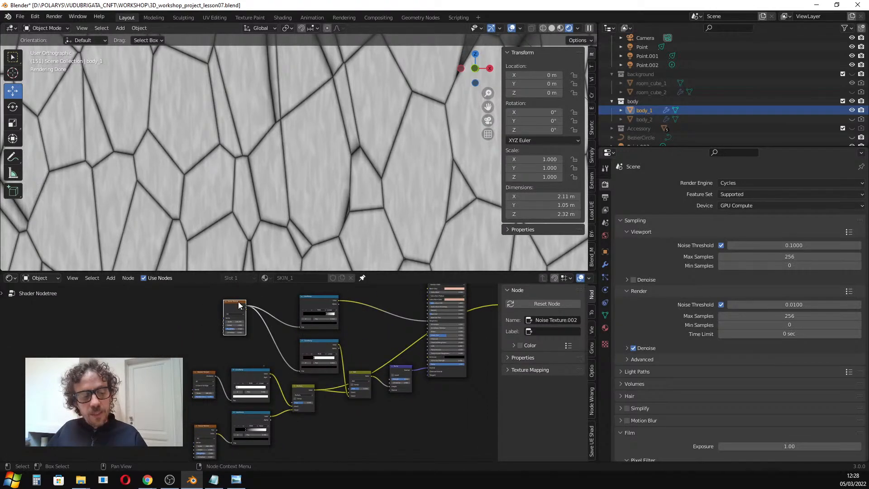
pyautogui.keyDown('ctrl'); pyautogui.keyDown('shift'); pyautogui.click(240, 306); pyautogui.keyUp('shift'); pyautogui.keyUp('ctrl')
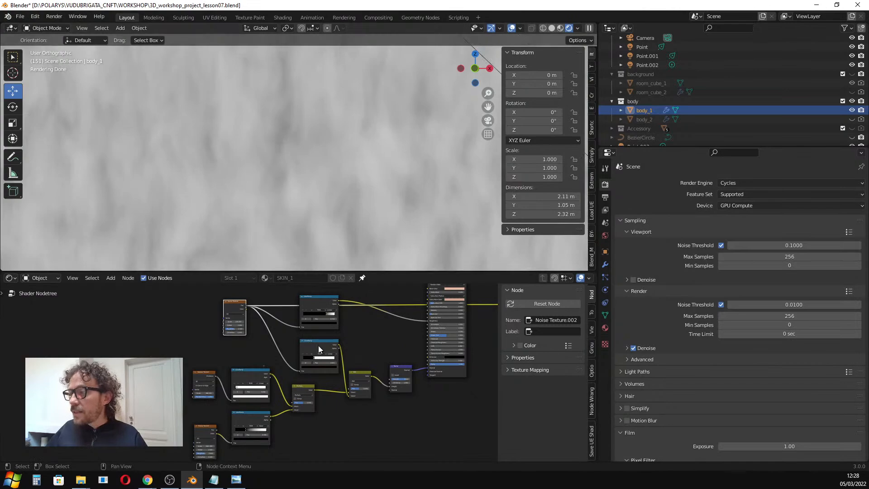
pyautogui.keyDown('ctrl'); pyautogui.keyDown('shift'); pyautogui.click(360, 372); pyautogui.keyUp('shift'); pyautogui.keyUp('ctrl')
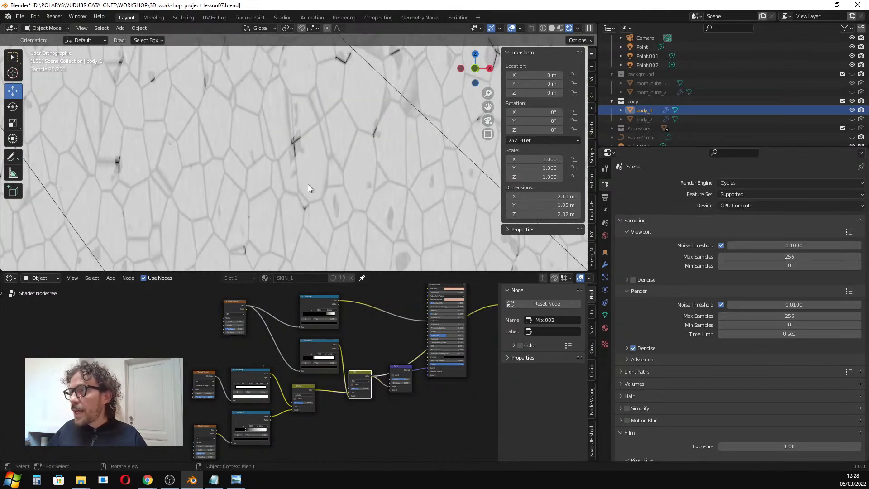
pyautogui.scroll(-2, 369, 313)
pyautogui.keyDown('ctrl'); pyautogui.keyDown('shift'); pyautogui.click(343, 303); pyautogui.keyUp('shift'); pyautogui.keyUp('ctrl')
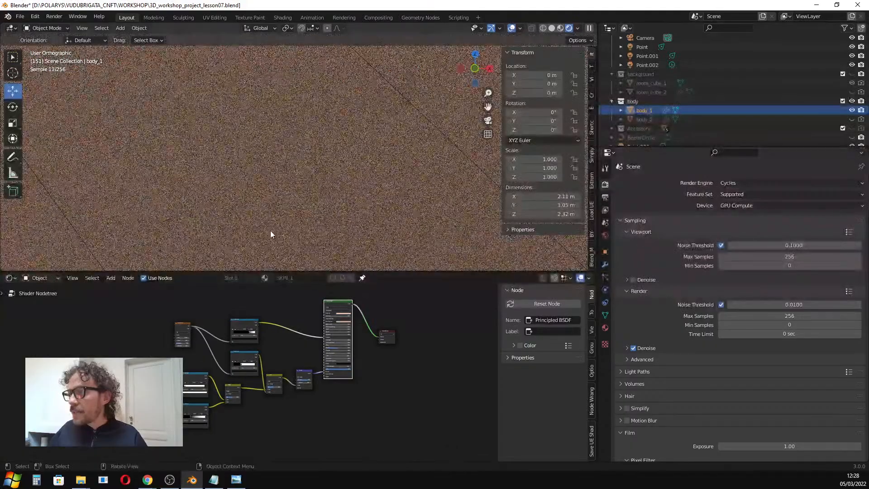
pyautogui.scroll(-5, 258, 197)
pyautogui.scroll(-5, 278, 149)
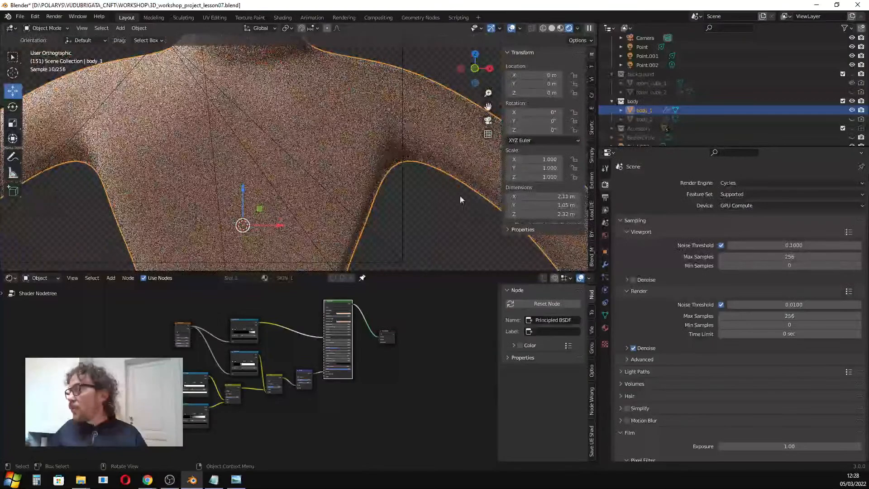
# Open body_1's material properties and briefly swap viewport visibility to body_2 and back to compare the bodies.
pyautogui.click(605, 327)
pyautogui.scroll(-3, 311, 159)
pyautogui.keyDown('shift'); pyautogui.moveTo(309, 156); pyautogui.dragTo(306, 161, button='middle'); pyautogui.keyUp('shift')
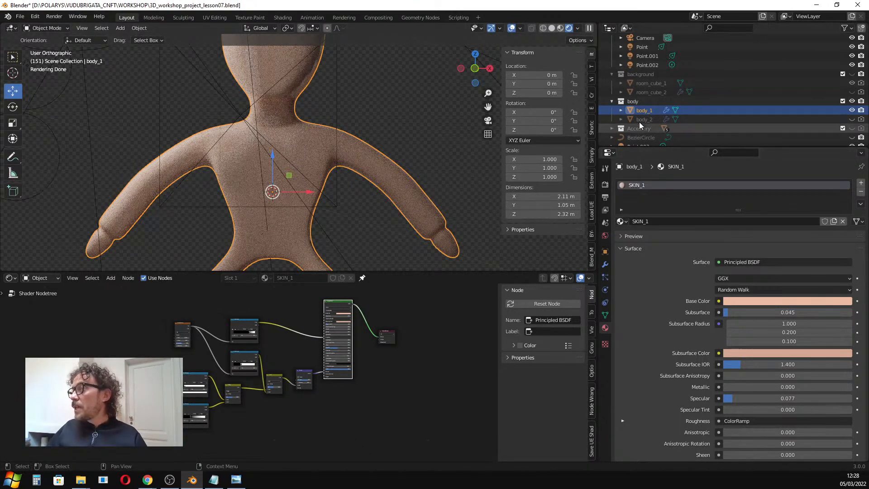
pyautogui.click(853, 110)
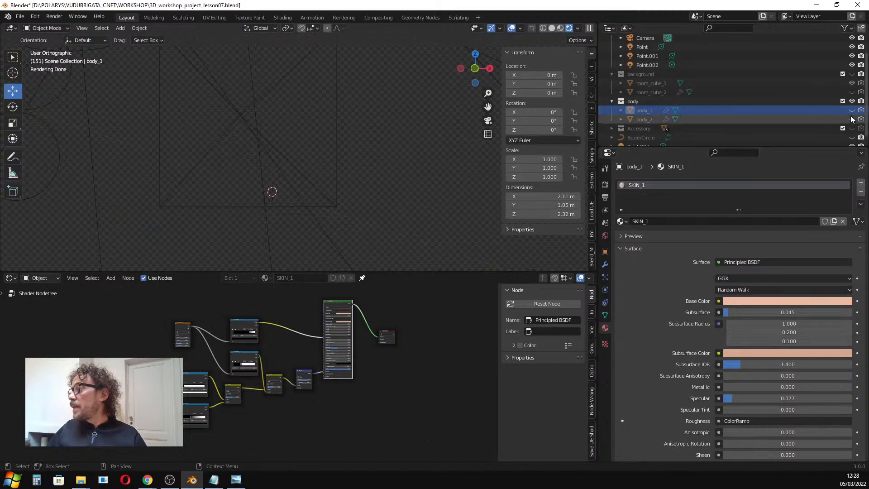
pyautogui.click(852, 119)
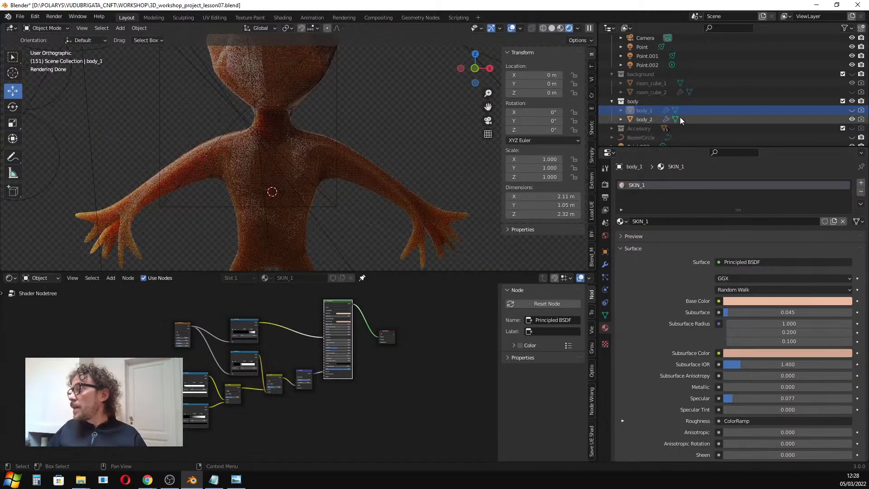
pyautogui.click(852, 119)
pyautogui.click(852, 110)
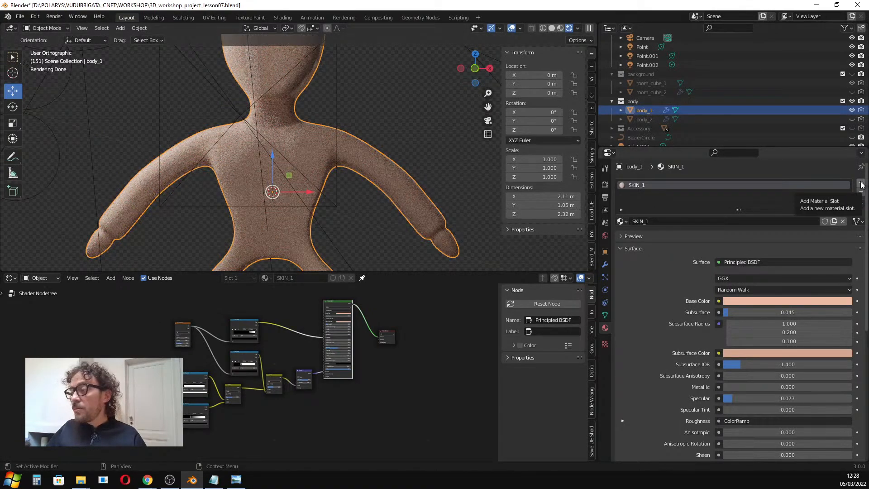
# Add a second material slot to body_1 and assign the SKIN_1 material to it.
pyautogui.click(862, 185)
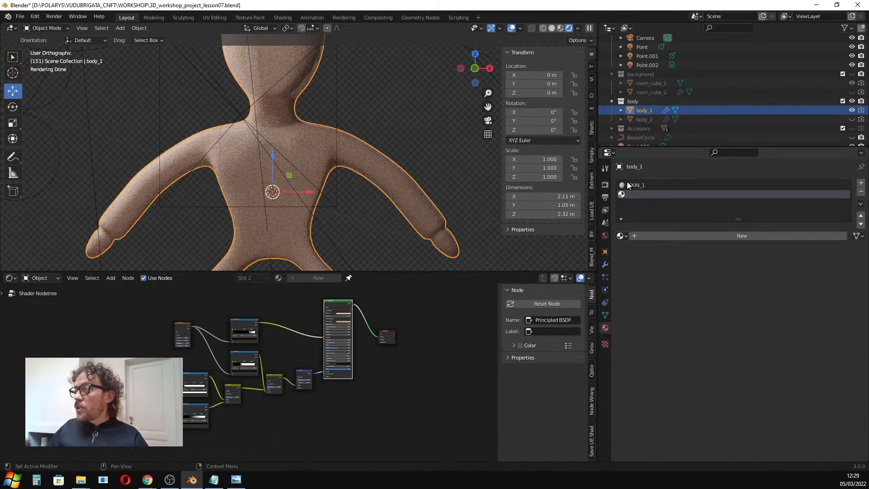
pyautogui.click(621, 236)
pyautogui.click(639, 284)
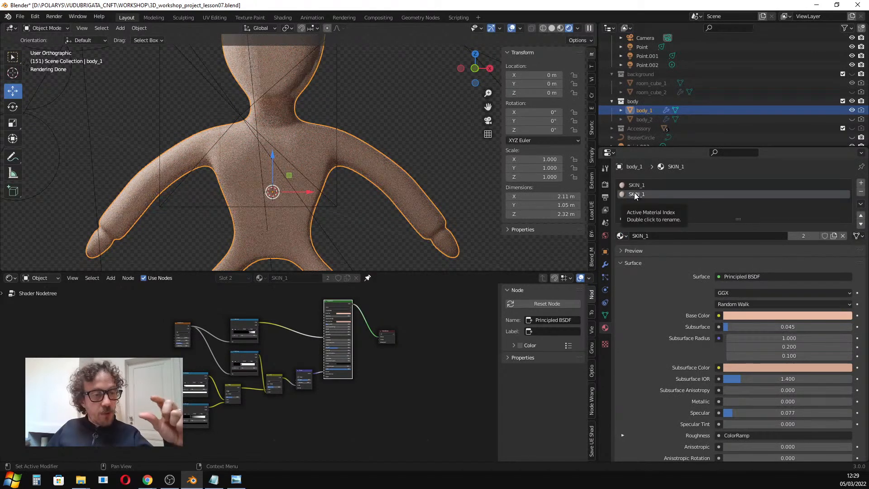
# Make the slot's material a new copy named SKIN_3 and remove the original SKIN_1 slot.
pyautogui.click(834, 236)
pyautogui.click(695, 235)
pyautogui.click(694, 236)
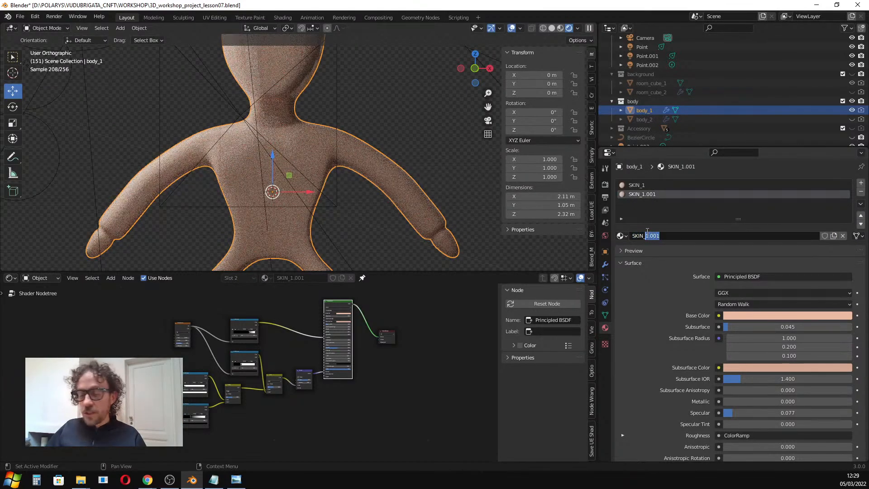
pyautogui.write('3')
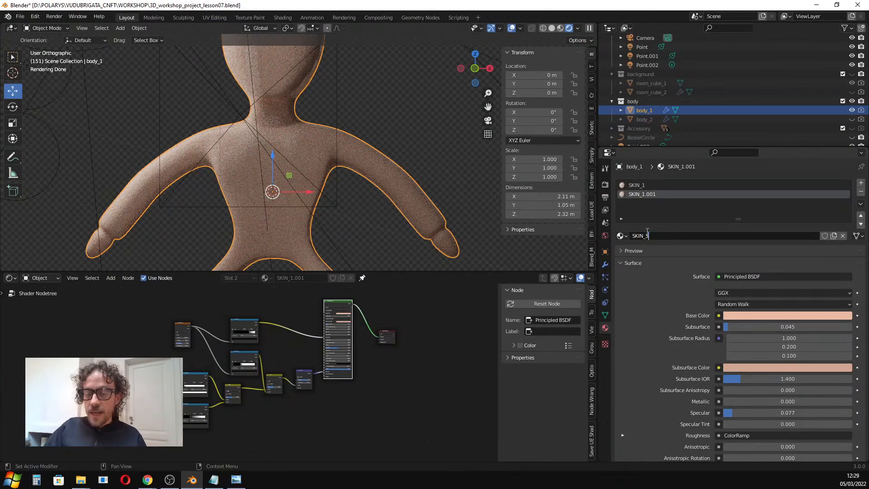
pyautogui.press('Return')
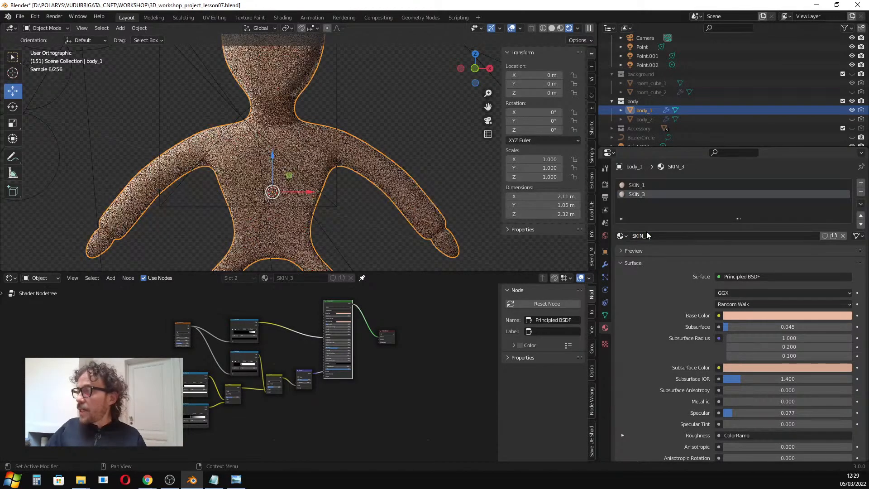
pyautogui.click(638, 185)
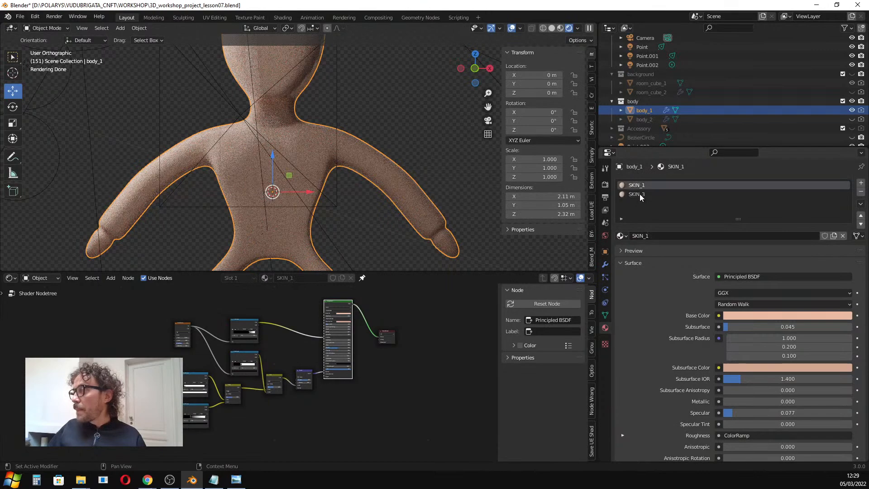
pyautogui.click(861, 192)
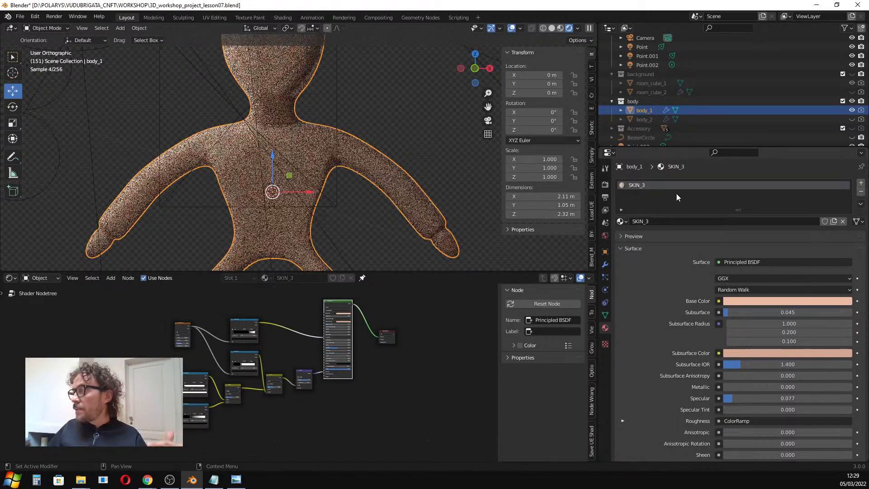
# Try darkening SKIN_3's base colour by lowering its value in the Principled BSDF node's colour picker.
pyautogui.scroll(2, 287, 159)
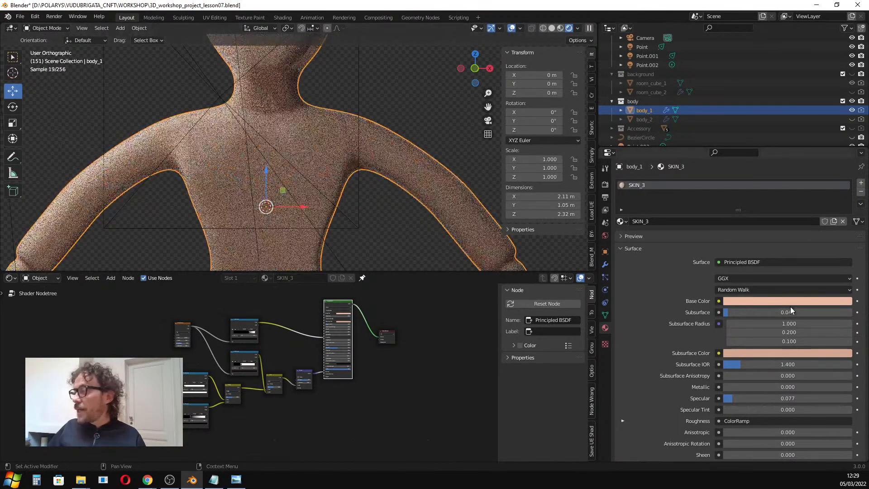
pyautogui.scroll(5, 326, 320)
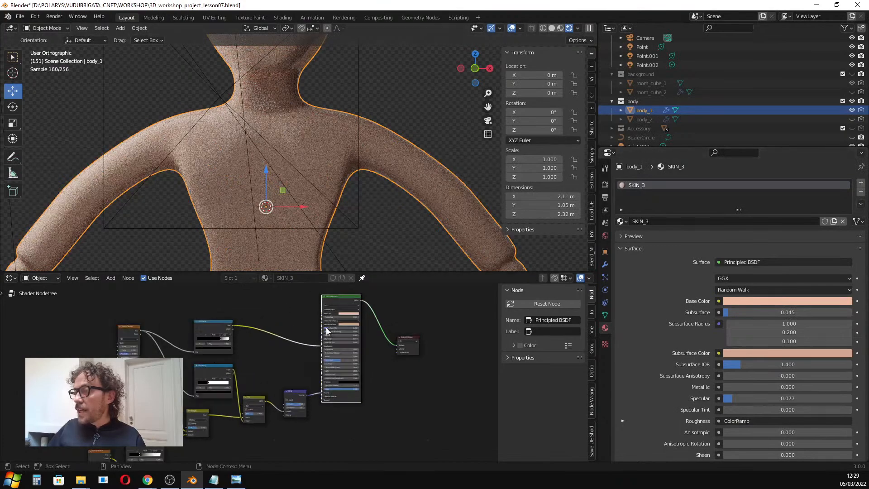
pyautogui.click(357, 316)
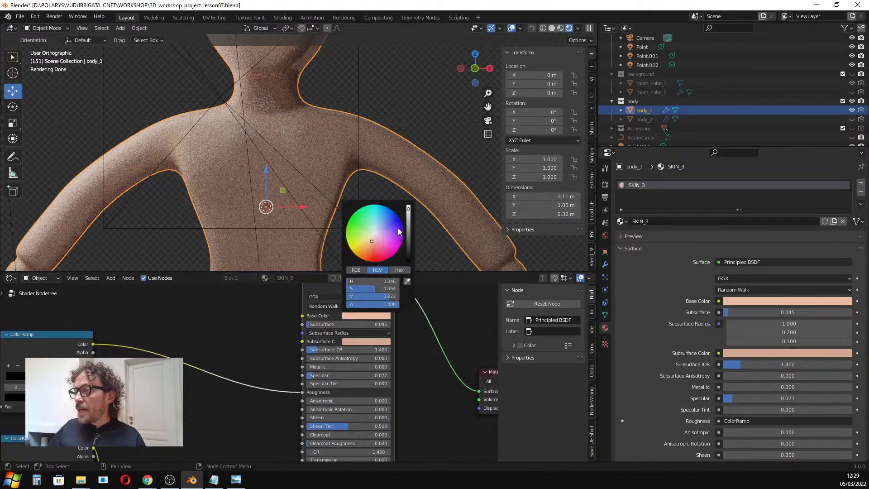
pyautogui.moveTo(407, 230); pyautogui.dragTo(409, 256)
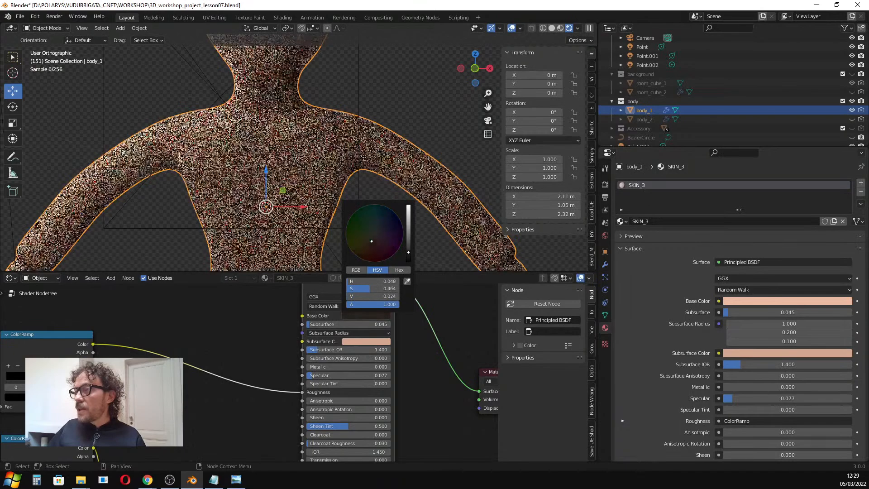
pyautogui.click(376, 341)
pyautogui.moveTo(408, 261); pyautogui.dragTo(407, 287)
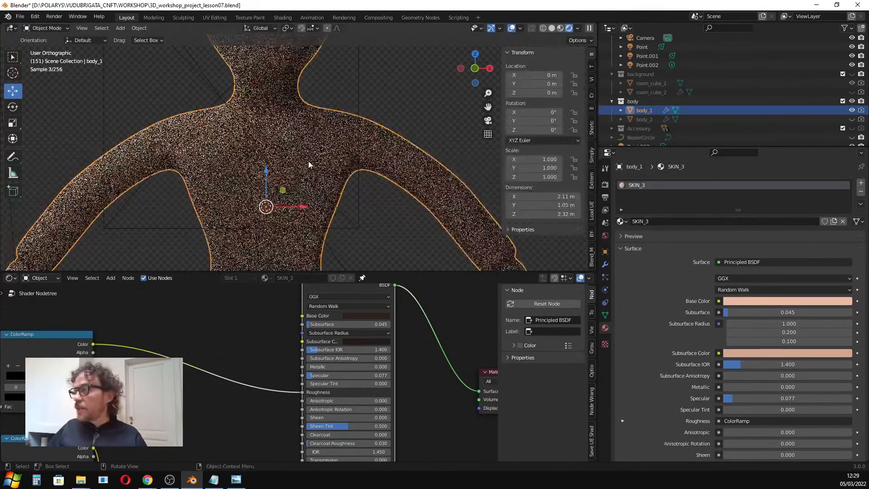
pyautogui.press('Tab')
pyautogui.press('Tab')
pyautogui.scroll(-4, 245, 321)
pyautogui.moveTo(244, 322); pyautogui.dragTo(291, 302, button='middle')
pyautogui.scroll(-2, 295, 311)
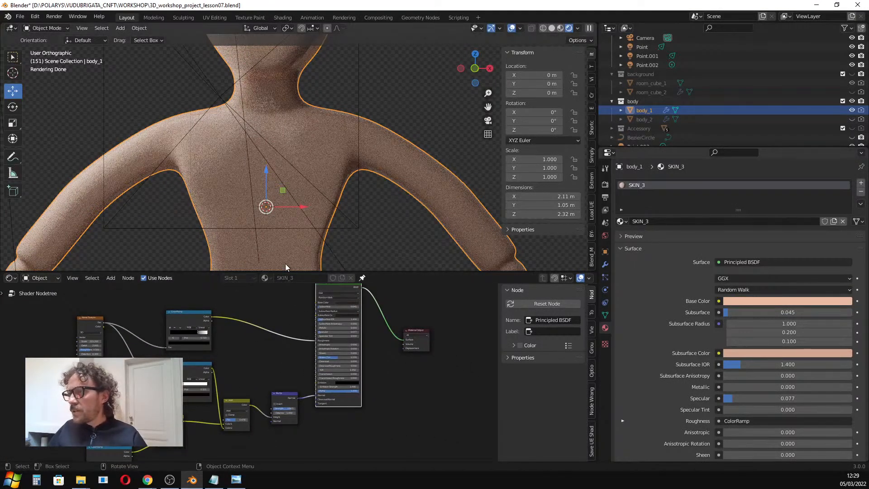
pyautogui.press('Tab')
pyautogui.press('Tab')
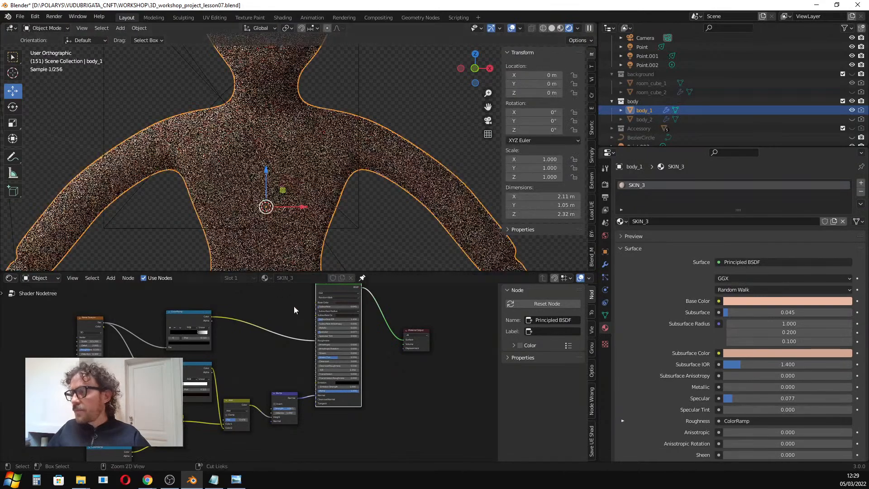
pyautogui.press('Tab')
pyautogui.click(316, 208)
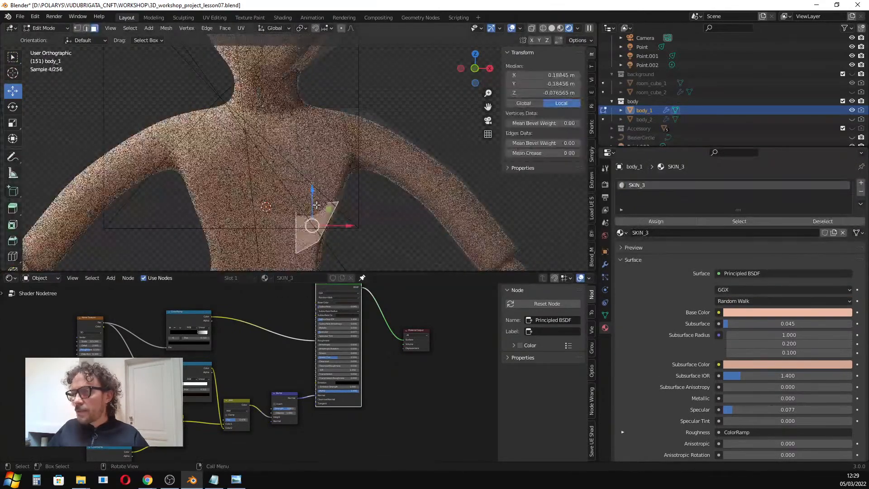
pyautogui.press('Tab')
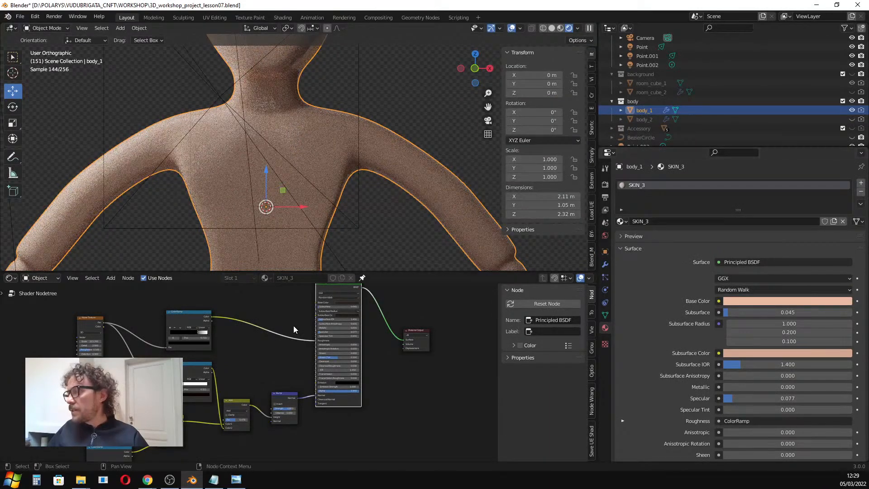
pyautogui.scroll(-2, 300, 312)
pyautogui.moveTo(277, 311); pyautogui.dragTo(306, 315, button='middle')
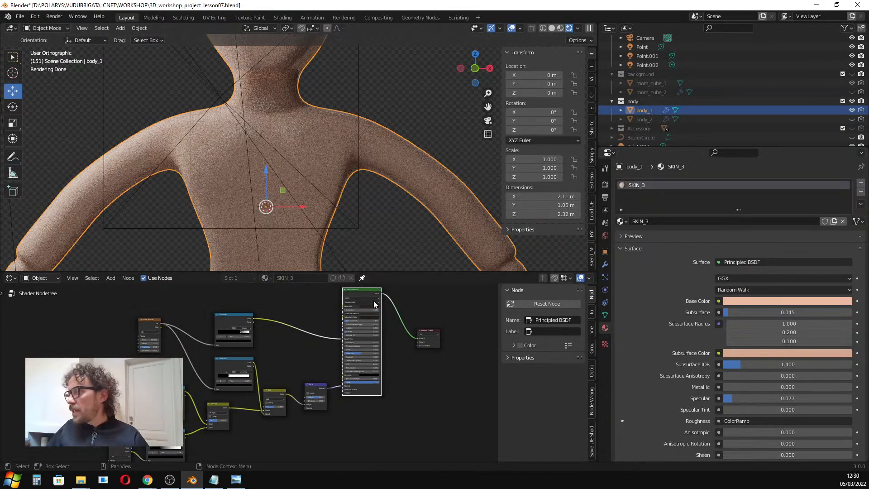
pyautogui.scroll(3, 359, 297)
pyautogui.moveTo(298, 334); pyautogui.dragTo(287, 355, button='middle')
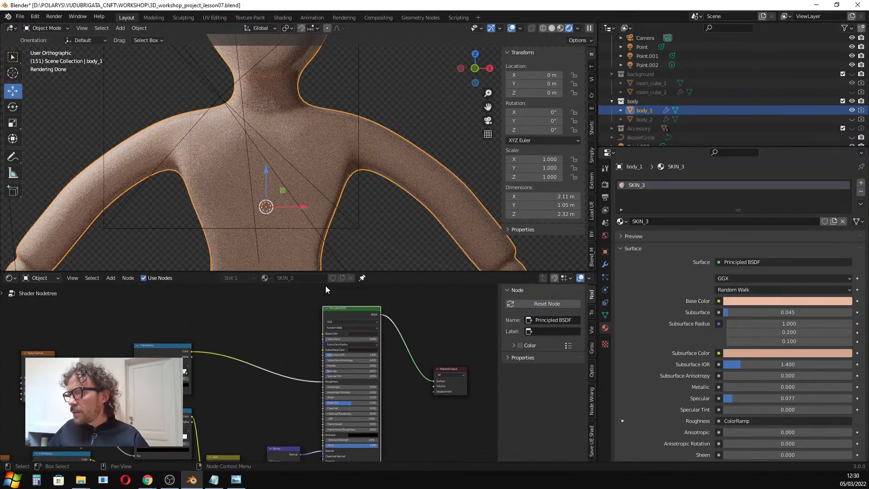
pyautogui.scroll(-3, 348, 211)
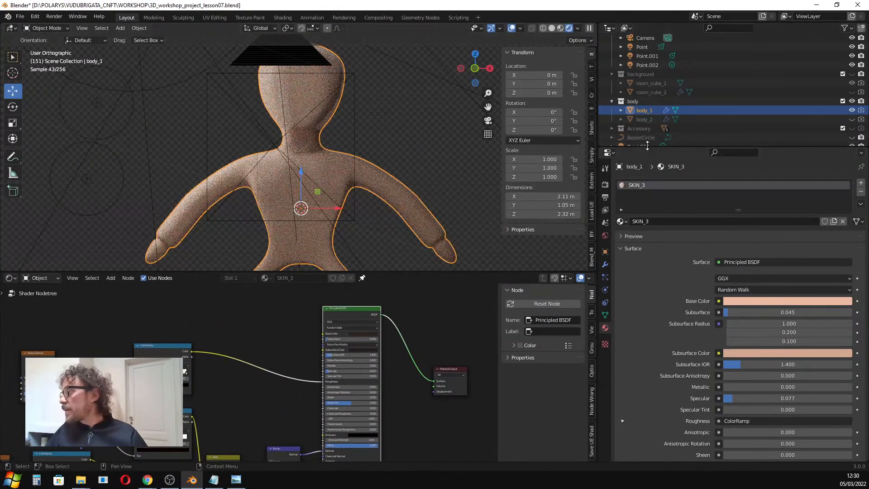
pyautogui.click(853, 110)
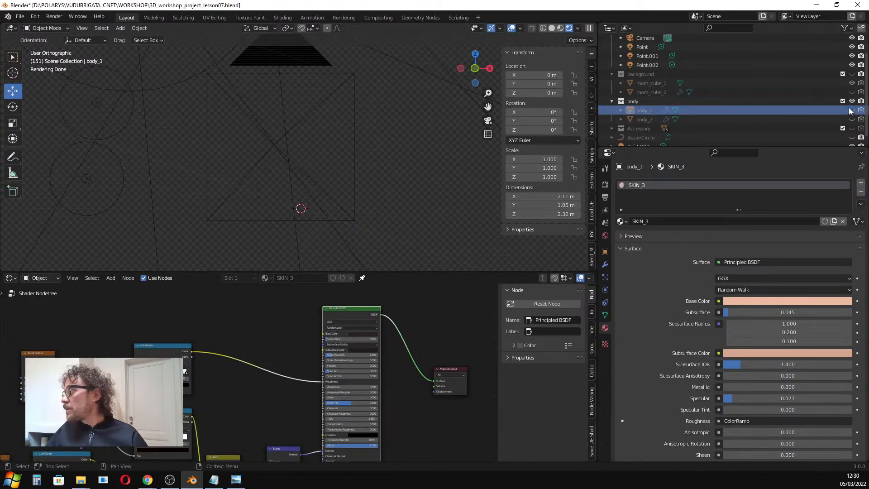
pyautogui.click(853, 110)
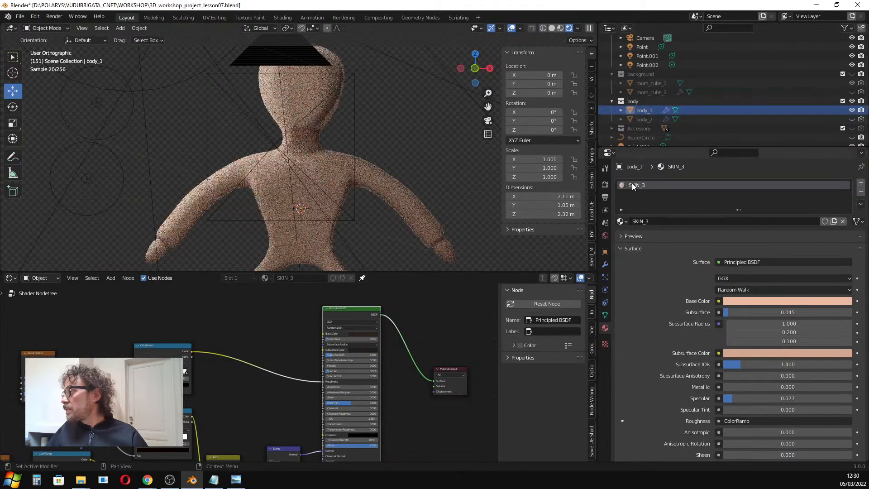
# Darken SKIN_3's base colour to a deep reddish brown by lowering its value in the colour picker.
pyautogui.click(765, 302)
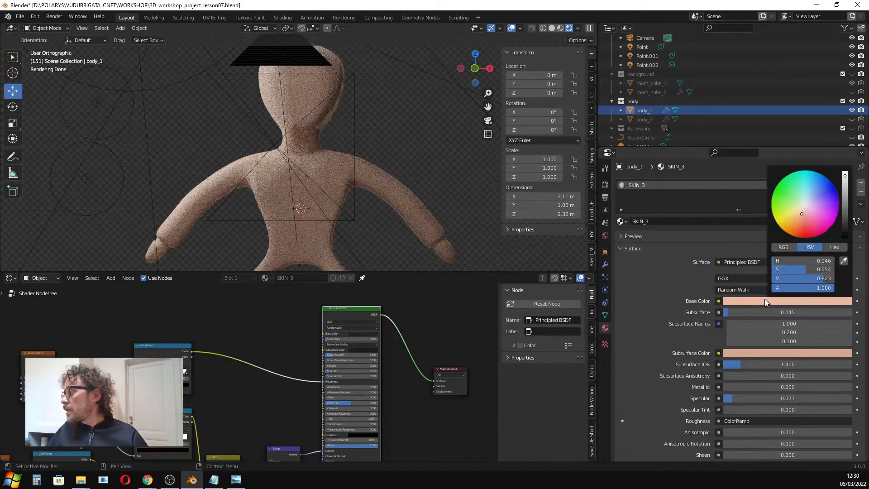
pyautogui.moveTo(844, 208); pyautogui.dragTo(845, 249)
pyautogui.click(771, 355)
pyautogui.scroll(-3, 86, 335)
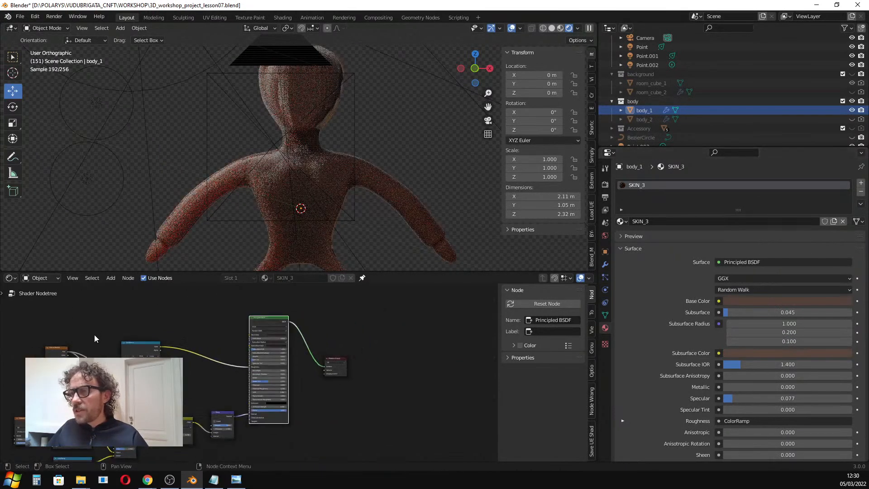
pyautogui.click(281, 233)
pyautogui.scroll(2, 199, 320)
pyautogui.moveTo(194, 318); pyautogui.dragTo(279, 305, button='middle')
pyautogui.moveTo(393, 268); pyautogui.dragTo(326, 207, button='middle')
pyautogui.scroll(1, 326, 207)
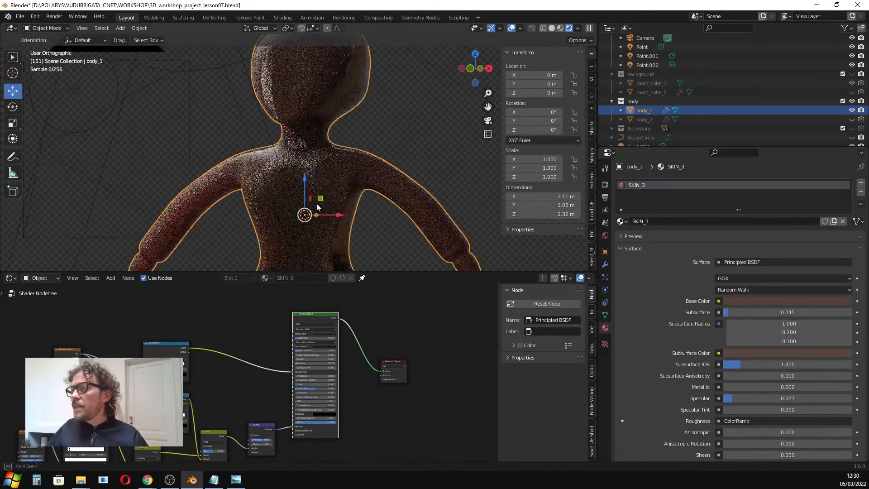
pyautogui.moveTo(439, 222); pyautogui.dragTo(448, 235, button='middle')
pyautogui.scroll(-4, 272, 200)
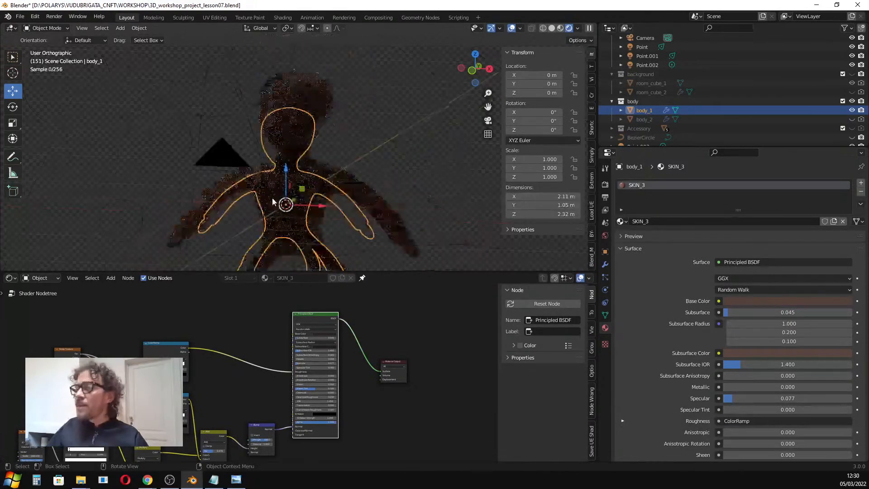
# Try assigning the wall_2 material to body_1.
pyautogui.click(620, 222)
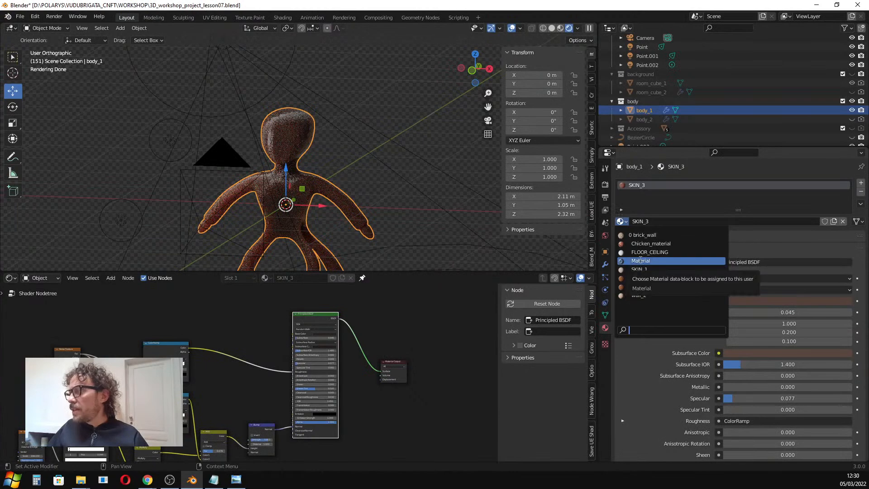
pyautogui.click(645, 296)
pyautogui.scroll(3, 244, 192)
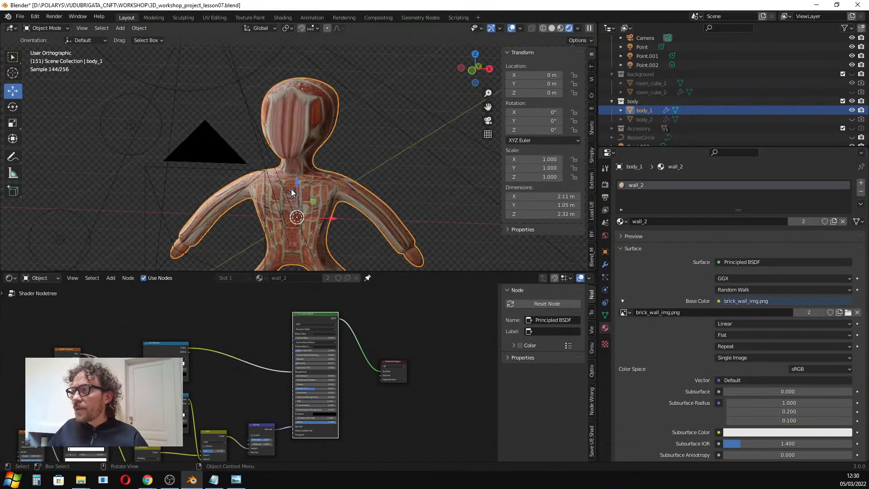
pyautogui.scroll(-2, 326, 260)
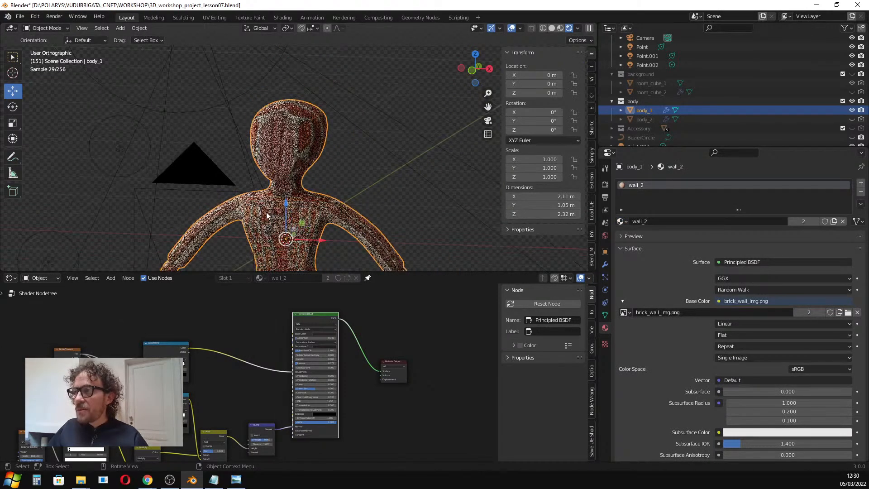
# Switch body_1's material to SKIN_1.
pyautogui.click(621, 222)
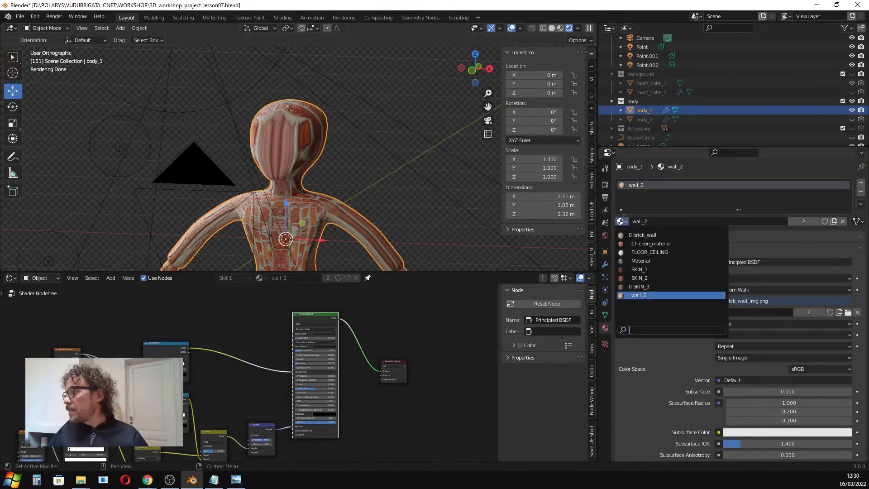
pyautogui.click(638, 270)
pyautogui.scroll(-3, 307, 181)
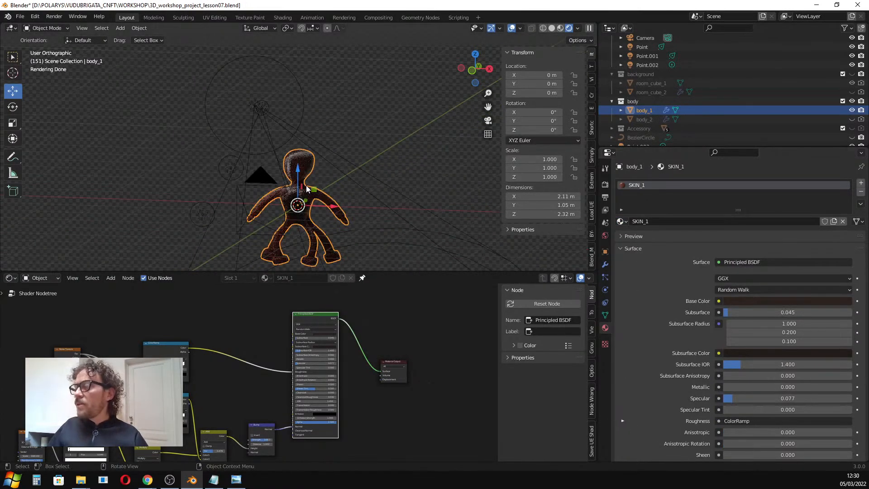
# Hide the body collection and make the Accessory collection visible, expanding it in the outliner.
pyautogui.click(853, 101)
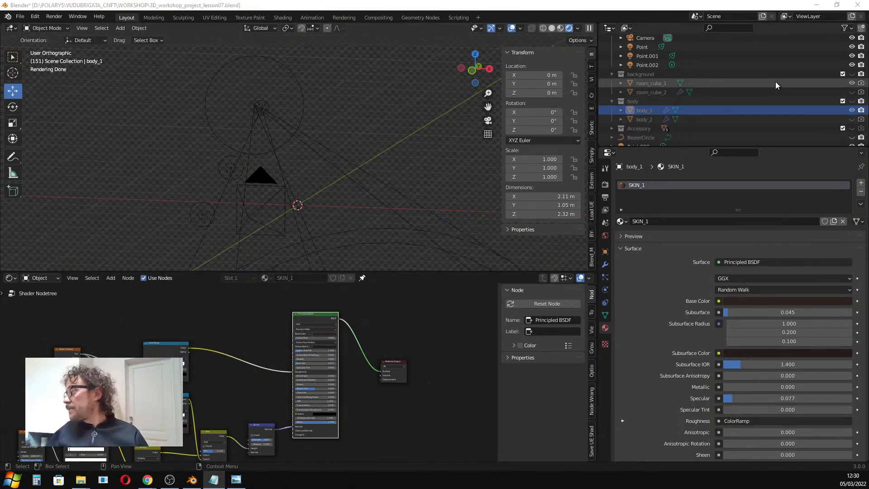
pyautogui.moveTo(698, 151); pyautogui.dragTo(694, 253)
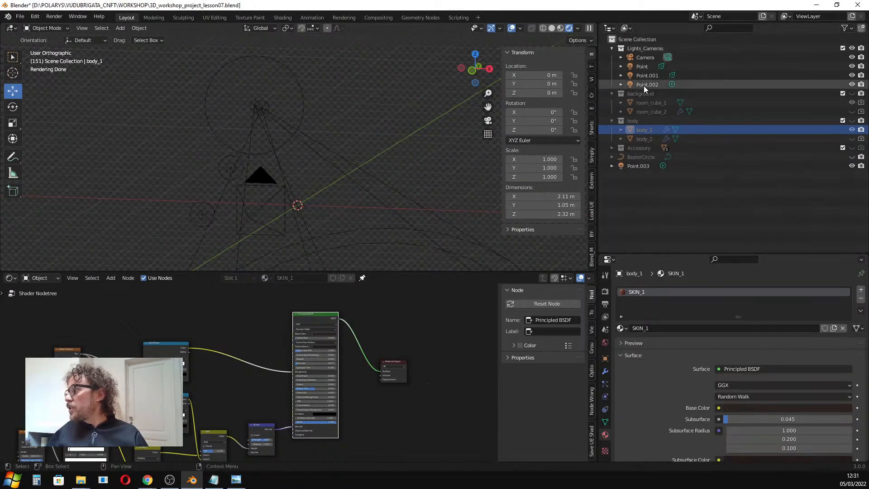
pyautogui.click(613, 148)
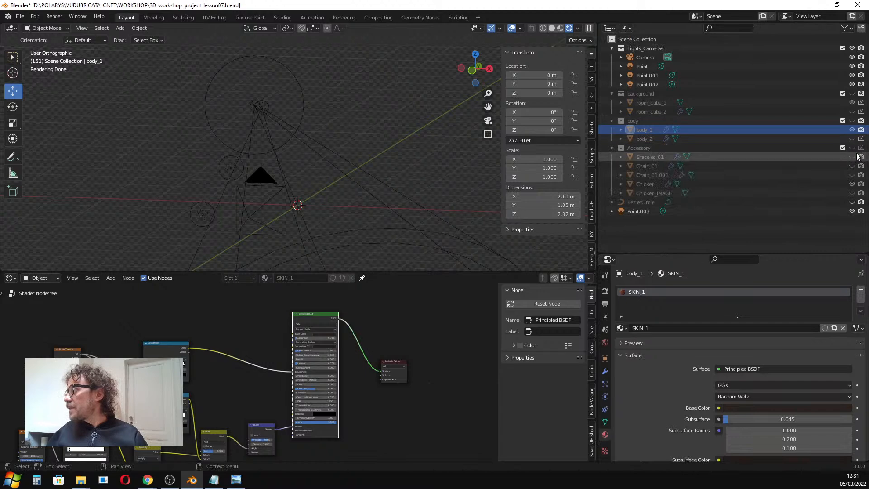
pyautogui.click(852, 148)
# In camera view, select the Chicken object and clear its location and rotation.
pyautogui.scroll(-3, 458, 248)
pyautogui.scroll(4, 411, 246)
pyautogui.press('KP_0')
pyautogui.press('Home')
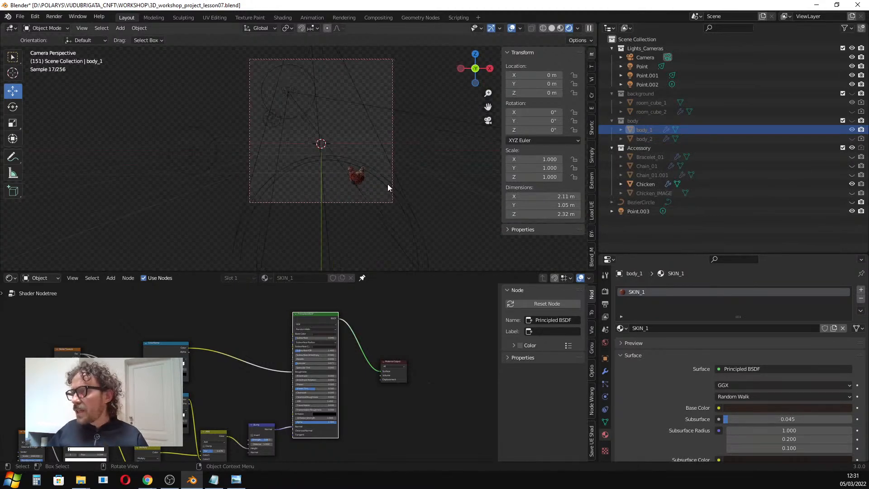
pyautogui.click(380, 180)
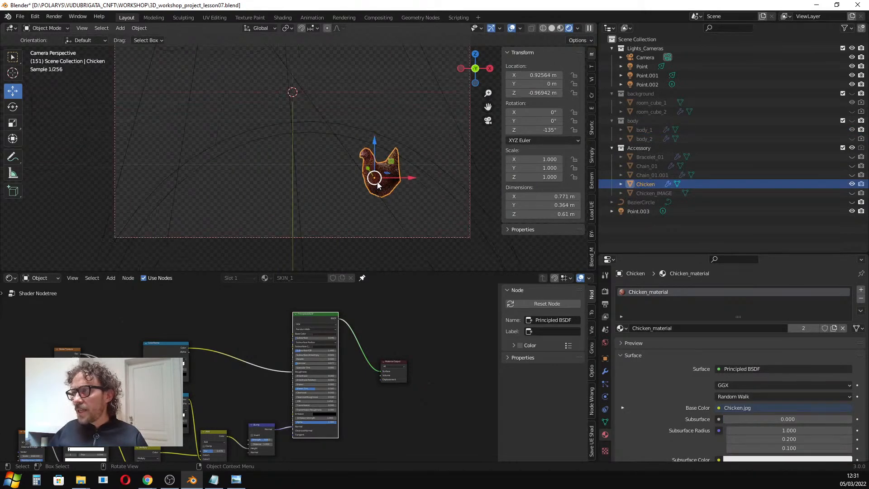
pyautogui.scroll(1, 380, 184)
pyautogui.scroll(-2, 378, 185)
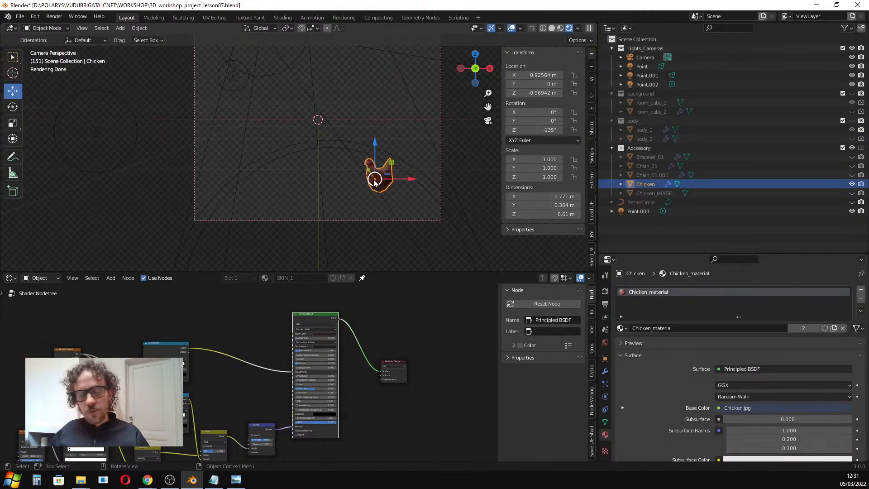
pyautogui.scroll(3, 376, 180)
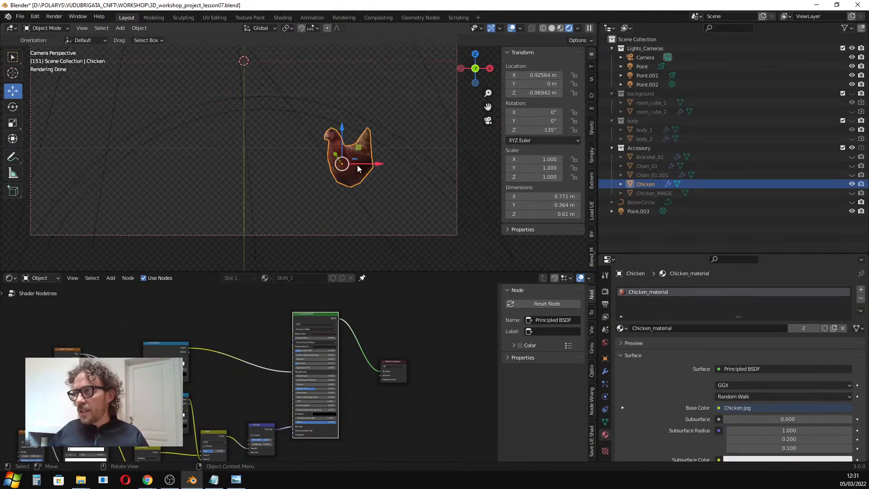
pyautogui.hotkey('alt', 'g')
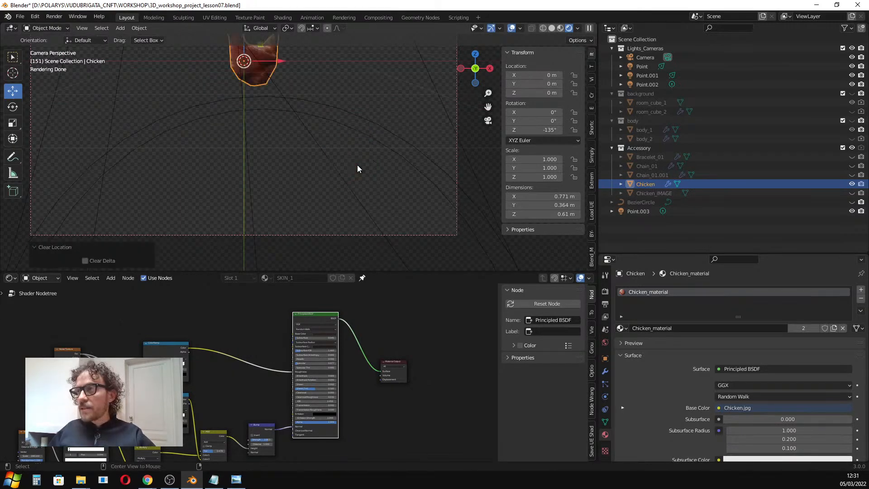
pyautogui.hotkey('alt', 'r')
pyautogui.keyDown('shift'); pyautogui.moveTo(251, 94); pyautogui.dragTo(275, 165, button='middle'); pyautogui.keyUp('shift')
pyautogui.scroll(3, 285, 149)
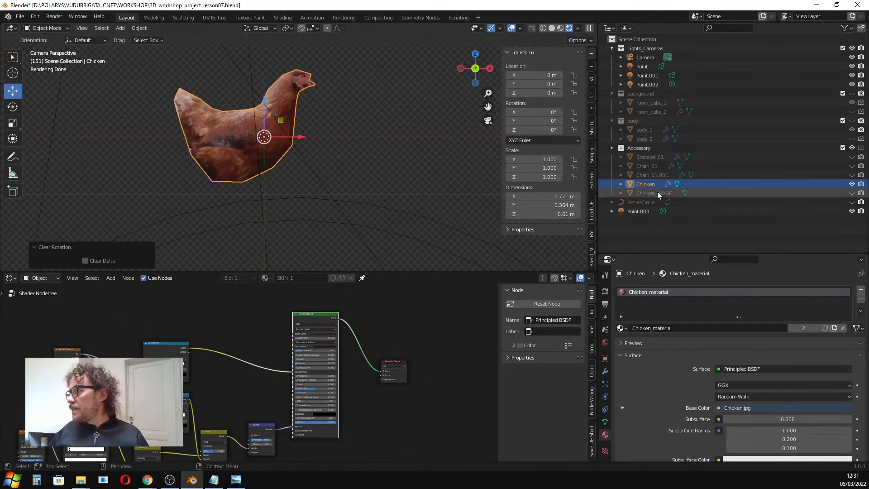
# Unhide the Chicken_IMAGE reference object and select it.
pyautogui.click(852, 193)
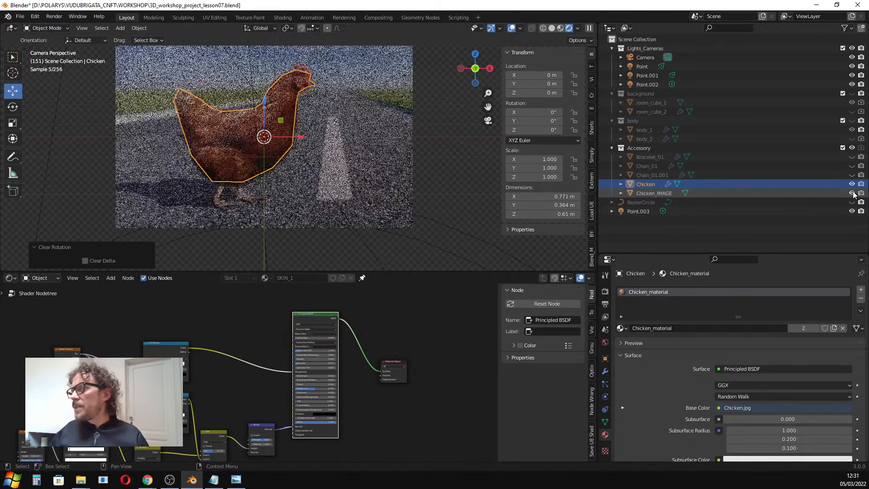
pyautogui.scroll(-2, 370, 161)
pyautogui.click(371, 156)
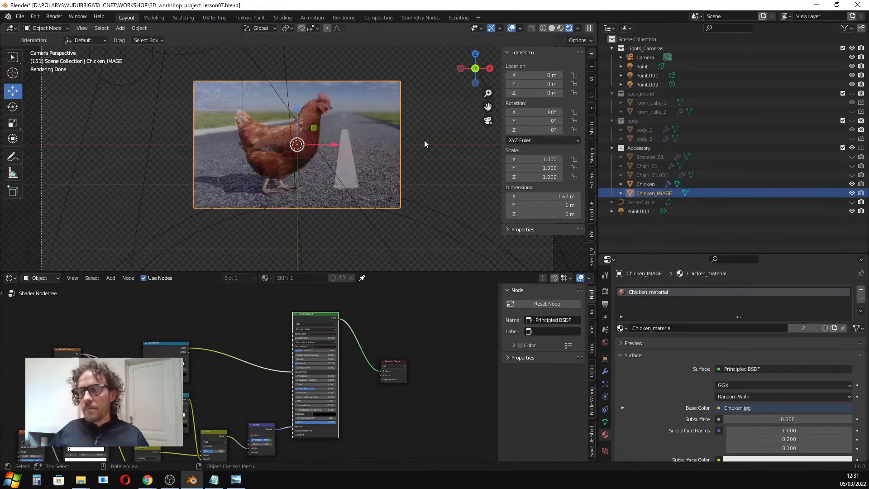
pyautogui.click(561, 28)
pyautogui.hotkey('shift', 'a')
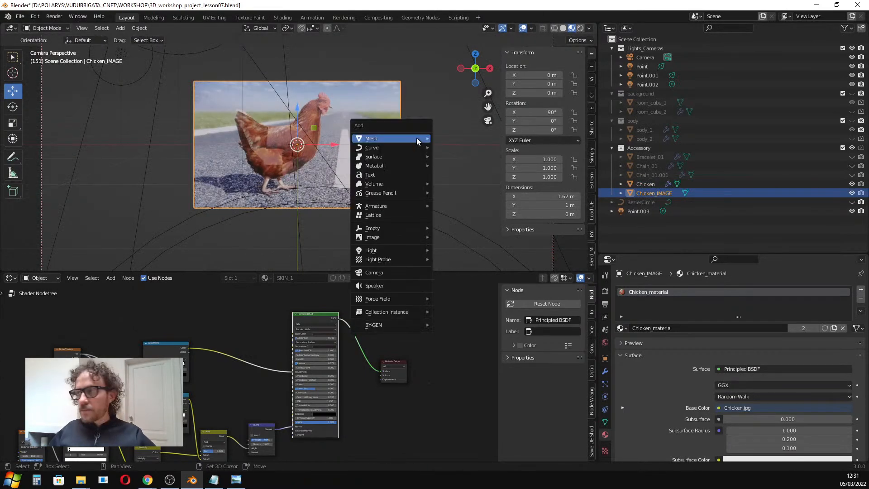
pyautogui.moveTo(390, 238)
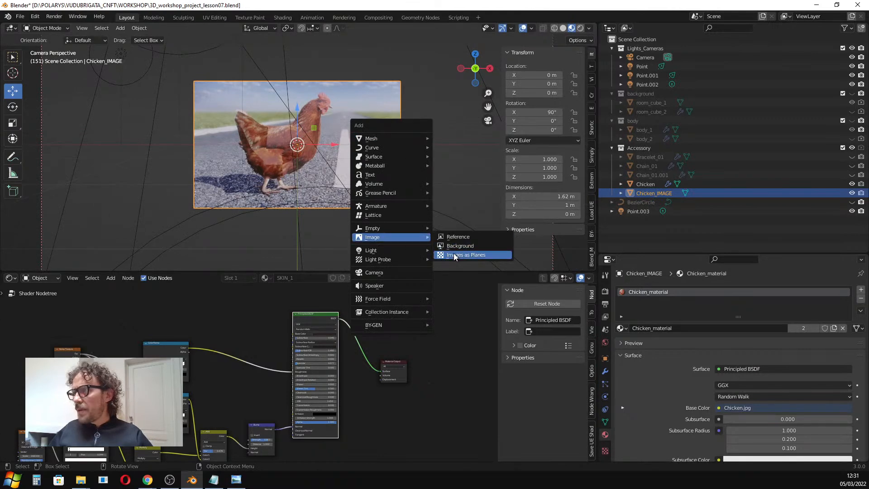
pyautogui.click(175, 216)
pyautogui.click(336, 148)
pyautogui.moveTo(383, 130)
pyautogui.mouseDown(button='middle')
pyautogui.moveTo(299, 141)
pyautogui.moveTo(317, 152)
pyautogui.mouseUp(button='middle')
pyautogui.scroll(6, 317, 171)
pyautogui.click(286, 159)
pyautogui.click(563, 28)
pyautogui.click(293, 150)
pyautogui.click(292, 151)
pyautogui.click(317, 151)
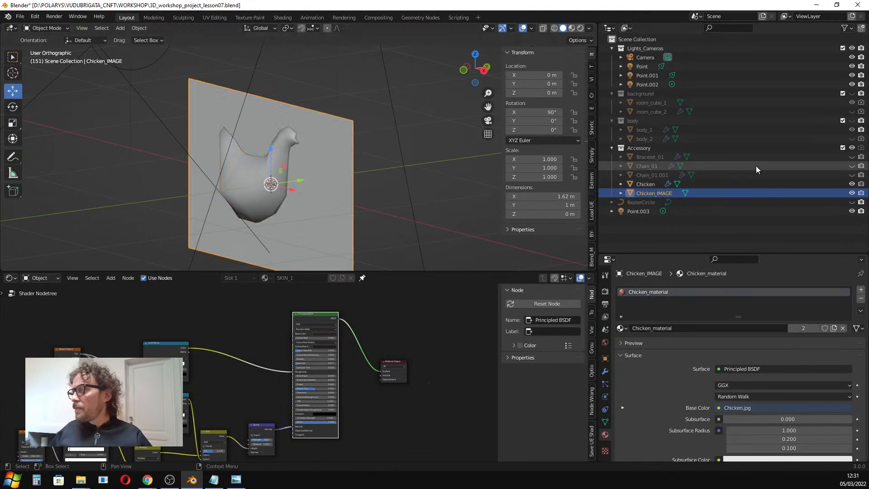
# Hide the Chicken_IMAGE object and remove the material slot from the Chicken object.
pyautogui.click(853, 192)
pyautogui.click(270, 184)
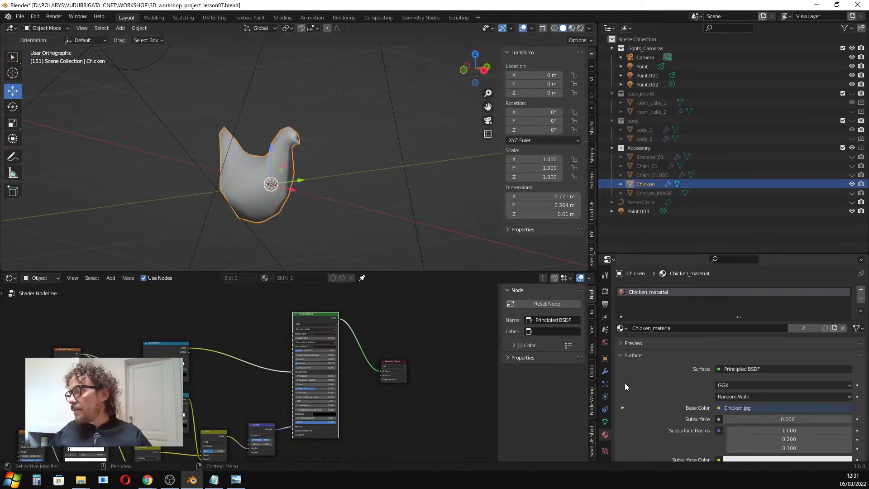
pyautogui.click(861, 299)
# Switch to rendered shading and create a new material for the Chicken named CHICKEN 1.
pyautogui.moveTo(322, 173)
pyautogui.mouseDown(button='middle')
pyautogui.moveTo(276, 172)
pyautogui.moveTo(321, 168)
pyautogui.mouseUp(button='middle')
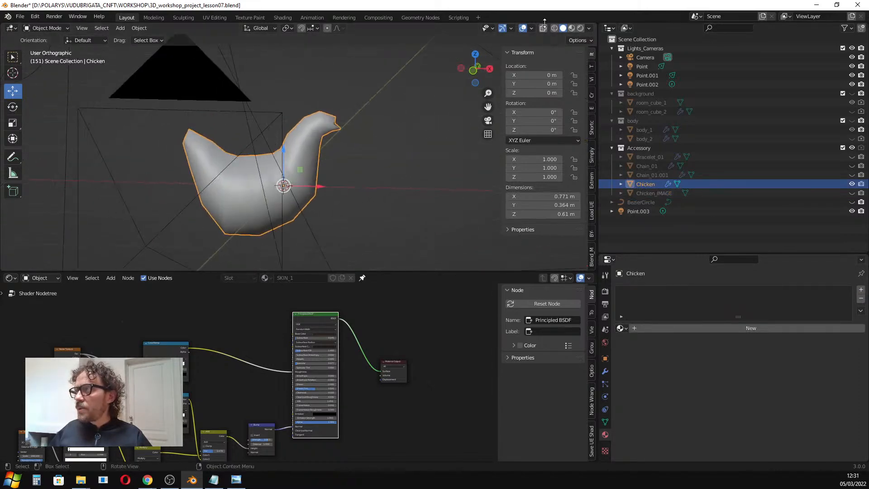
pyautogui.click(571, 28)
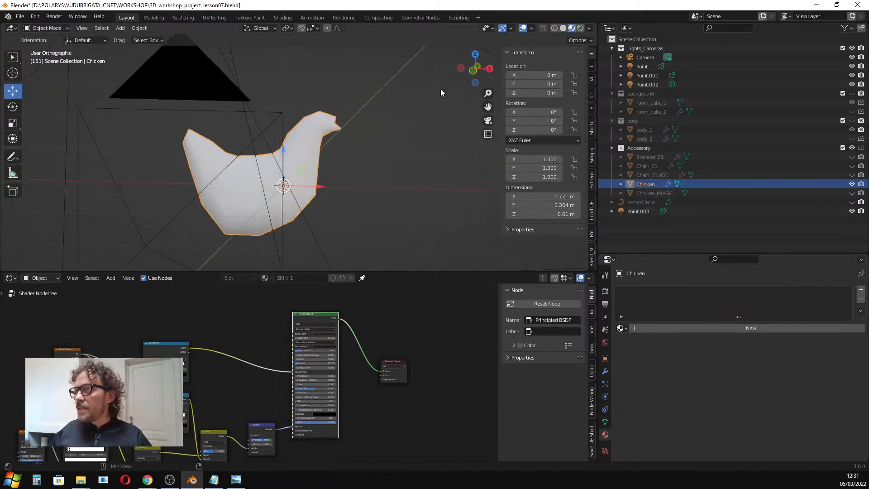
pyautogui.click(581, 29)
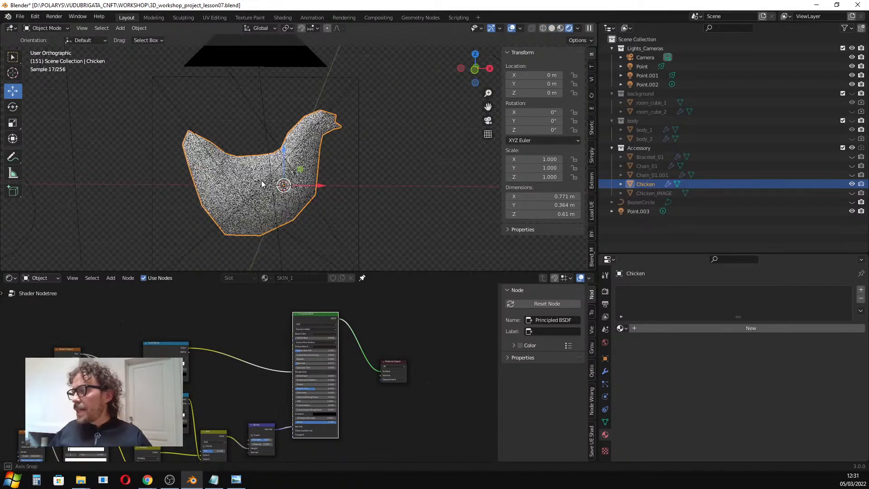
pyautogui.click(664, 328)
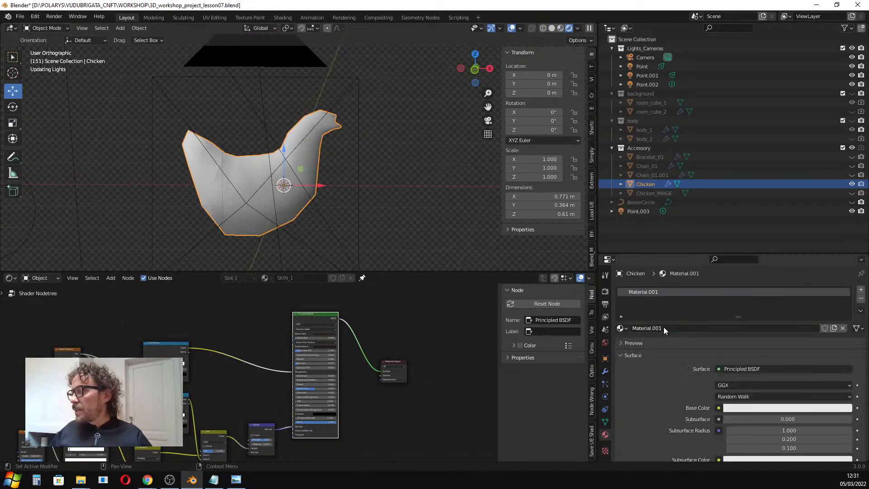
pyautogui.doubleClick(698, 328)
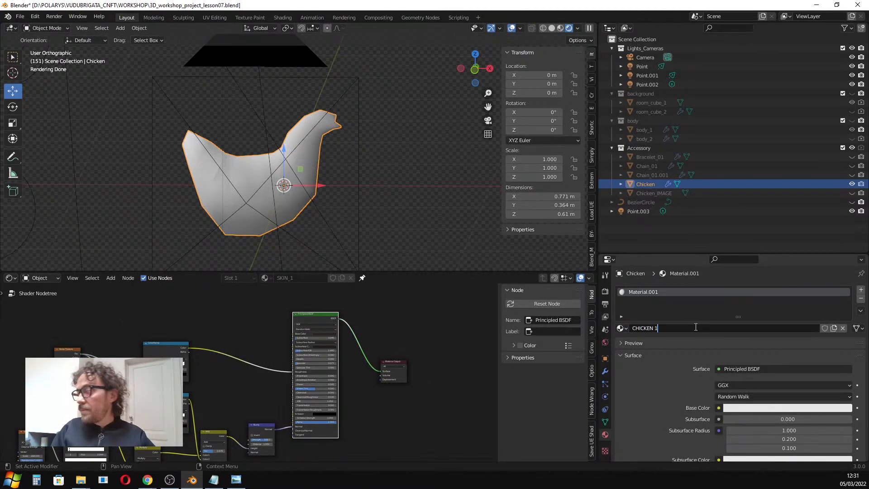
pyautogui.press('Return')
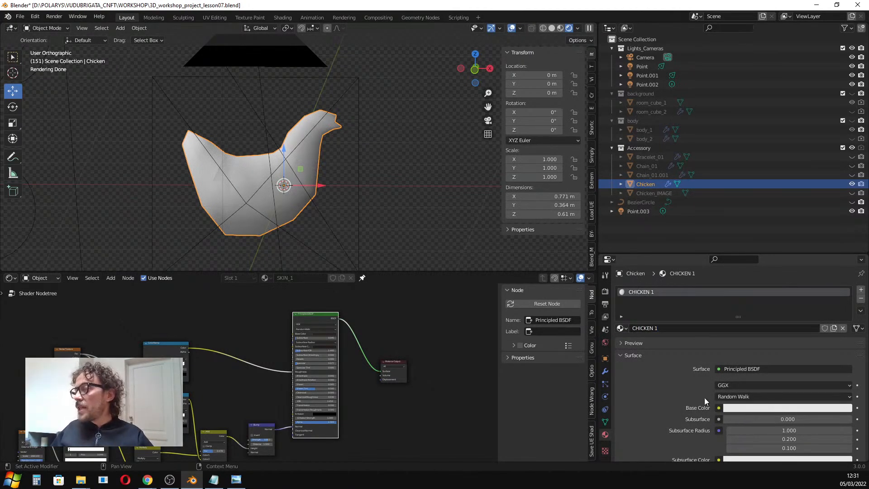
# Connect an Image Texture to the CHICKEN 1 material's Base Color.
pyautogui.scroll(-1, 284, 193)
pyautogui.click(718, 409)
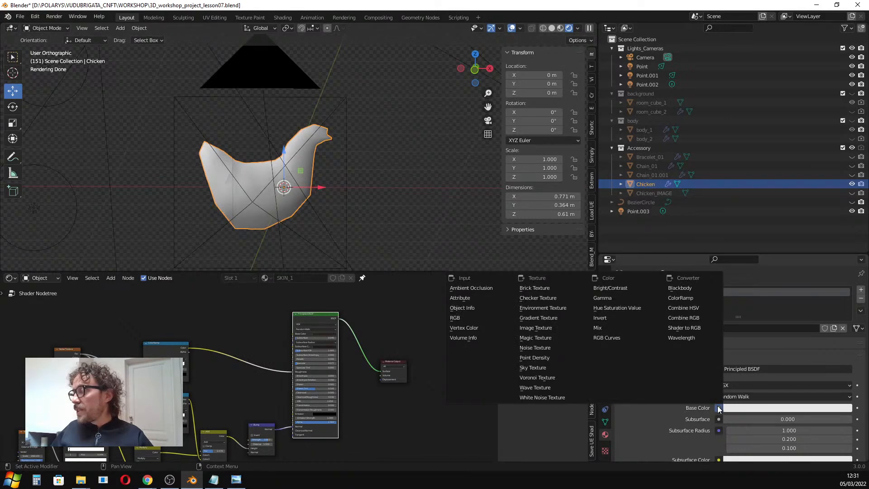
pyautogui.click(550, 327)
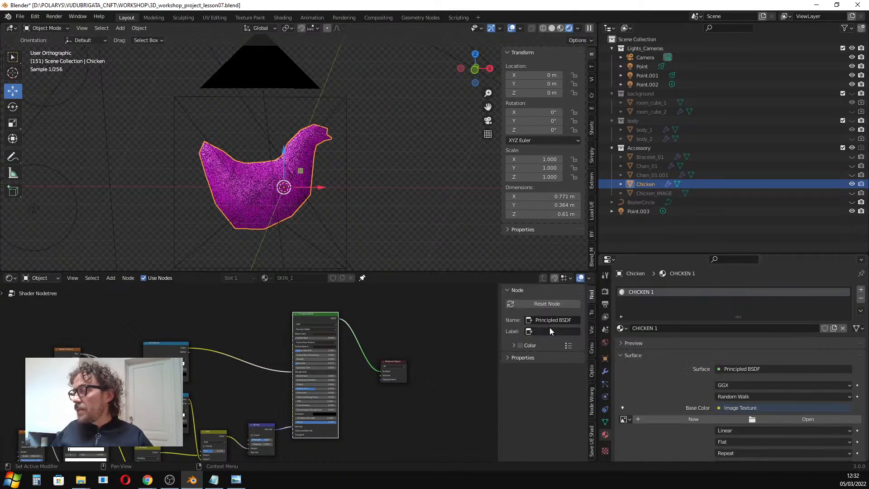
# Enlarge the 3D viewport by shrinking the shader editor area, keeping the Chicken selected.
pyautogui.scroll(-1, 420, 333)
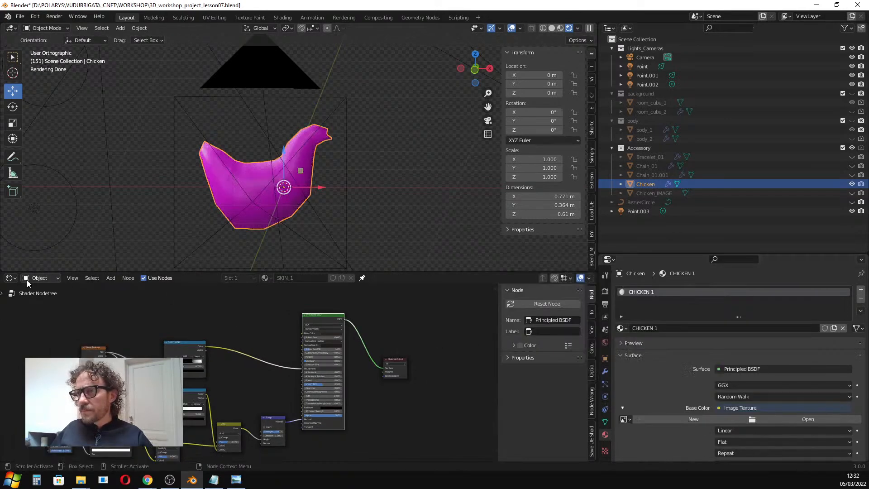
pyautogui.click(9, 278)
pyautogui.click(129, 252)
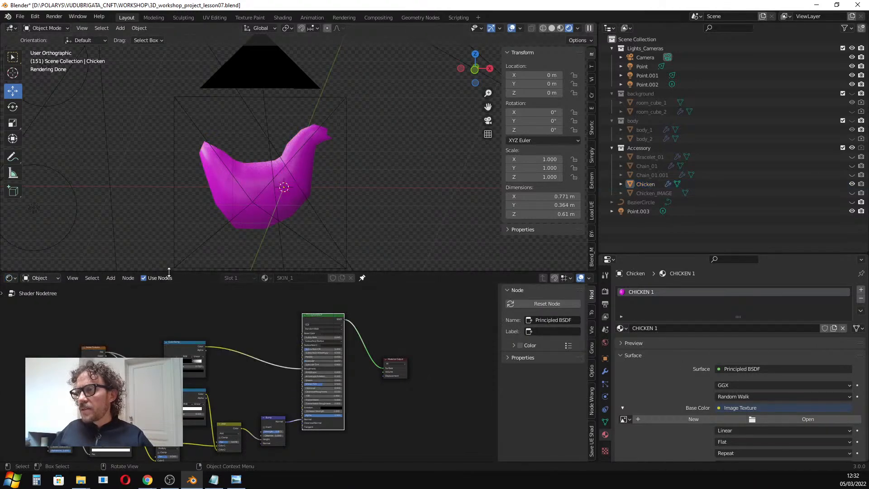
pyautogui.moveTo(168, 273); pyautogui.dragTo(183, 402)
pyautogui.click(241, 249)
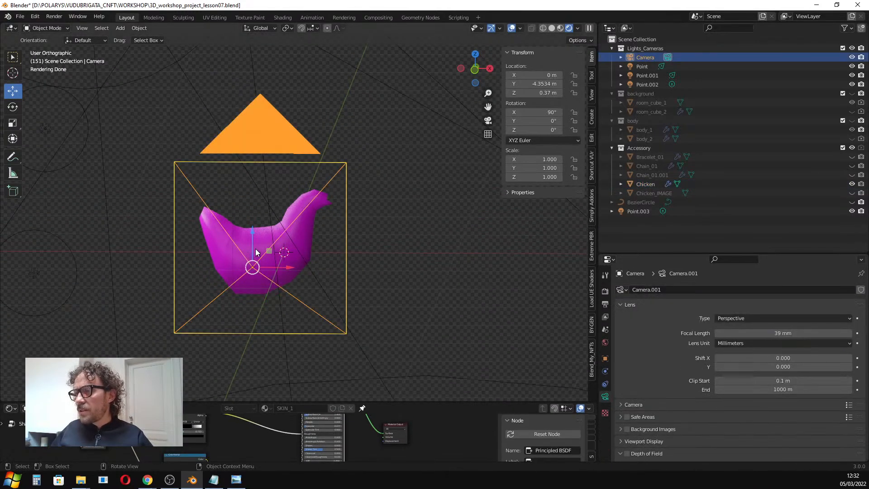
pyautogui.click(254, 251)
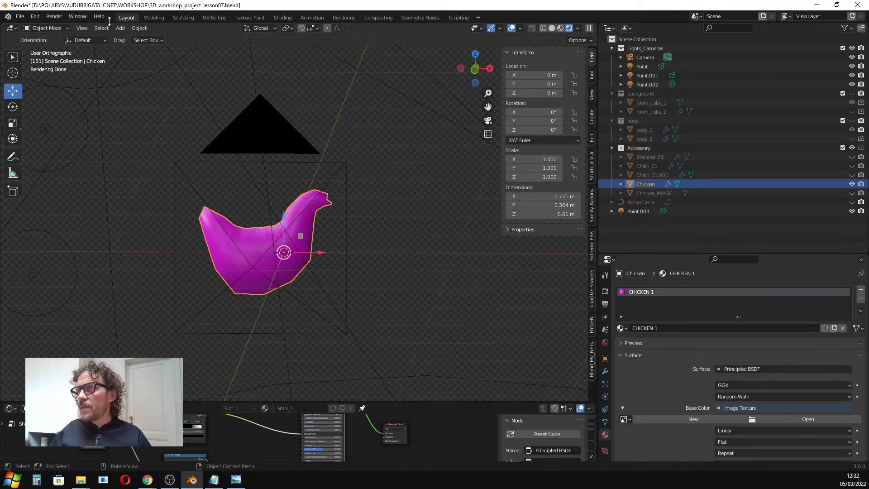
# In the Shading workspace, load Chicken.jpg from the project's textures folder into the Image Texture node.
pyautogui.click(283, 17)
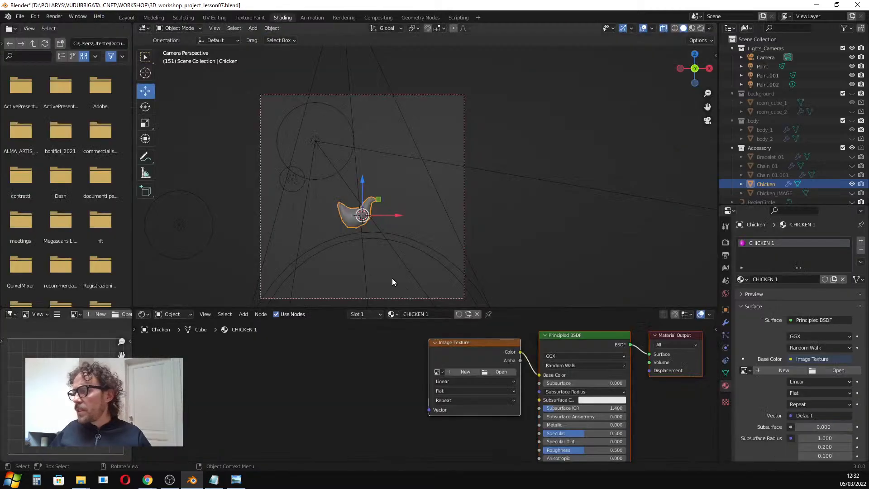
pyautogui.scroll(3, 390, 213)
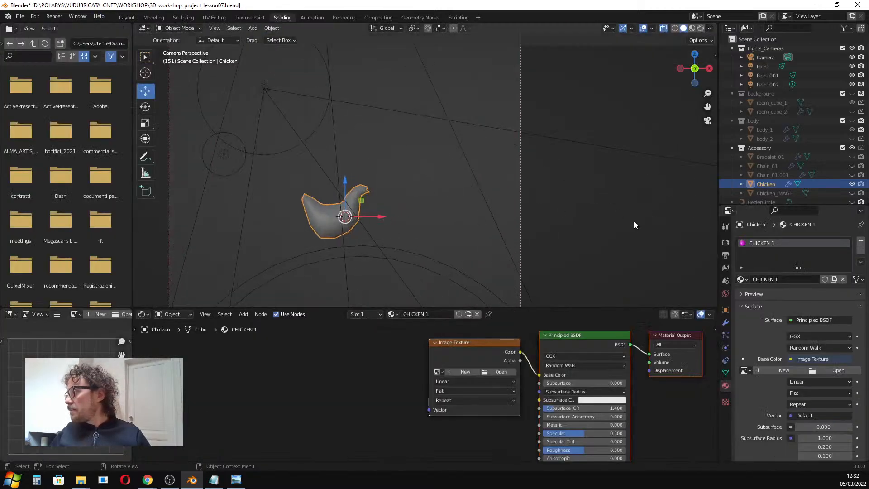
pyautogui.click(498, 373)
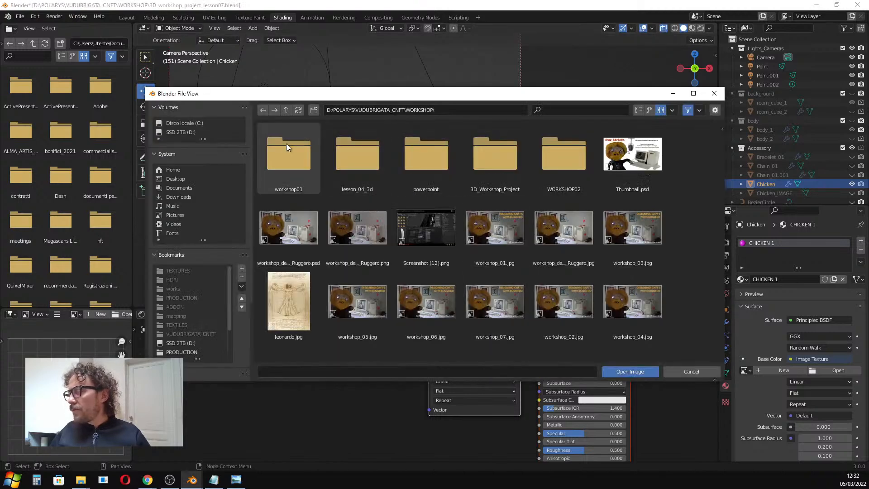
pyautogui.scroll(-2, 204, 337)
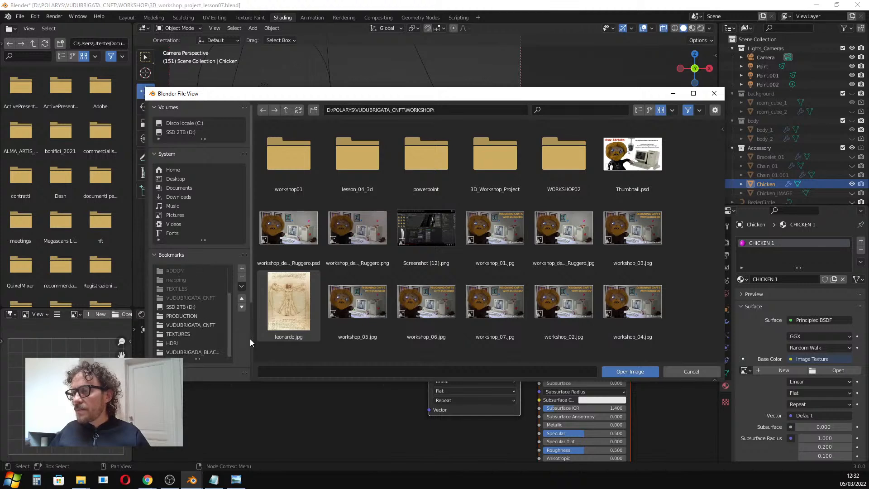
pyautogui.scroll(-4, 190, 335)
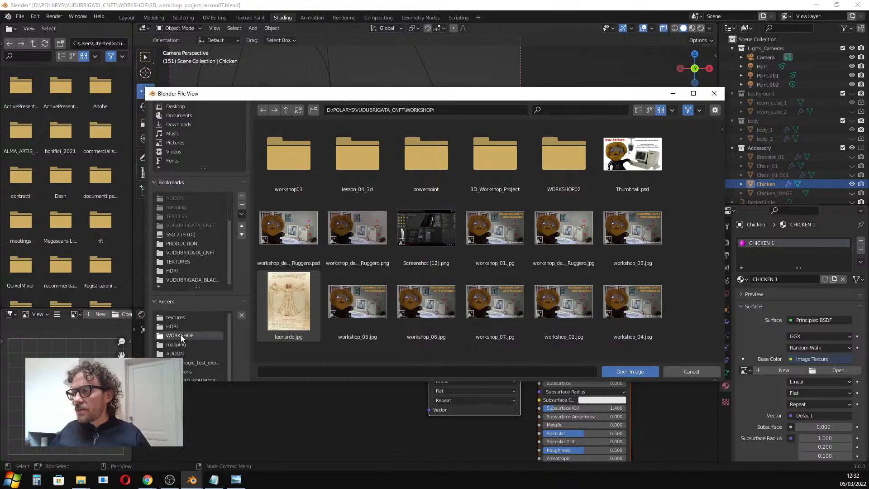
pyautogui.click(499, 162)
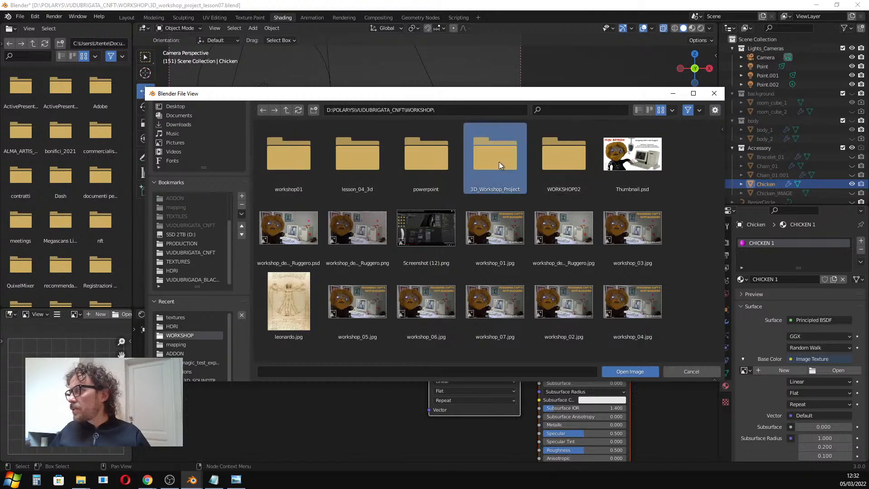
pyautogui.doubleClick(499, 161)
pyautogui.doubleClick(292, 155)
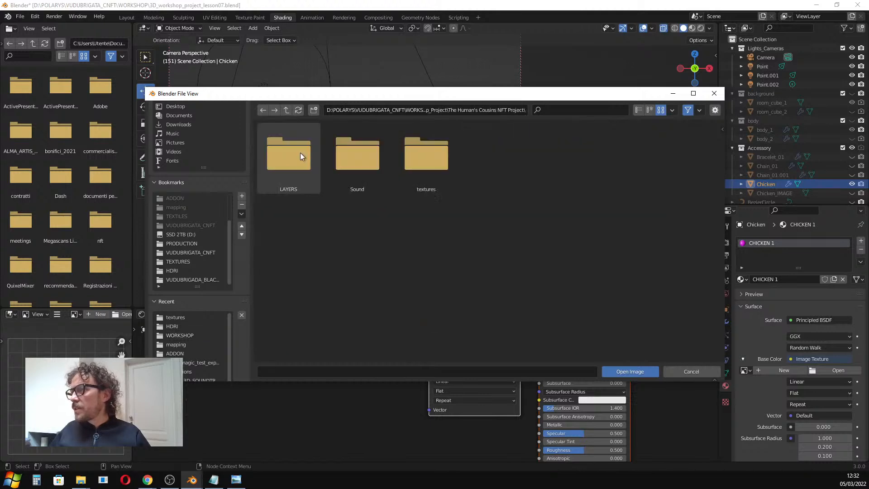
pyautogui.doubleClick(422, 156)
pyautogui.click(417, 161)
pyautogui.click(626, 373)
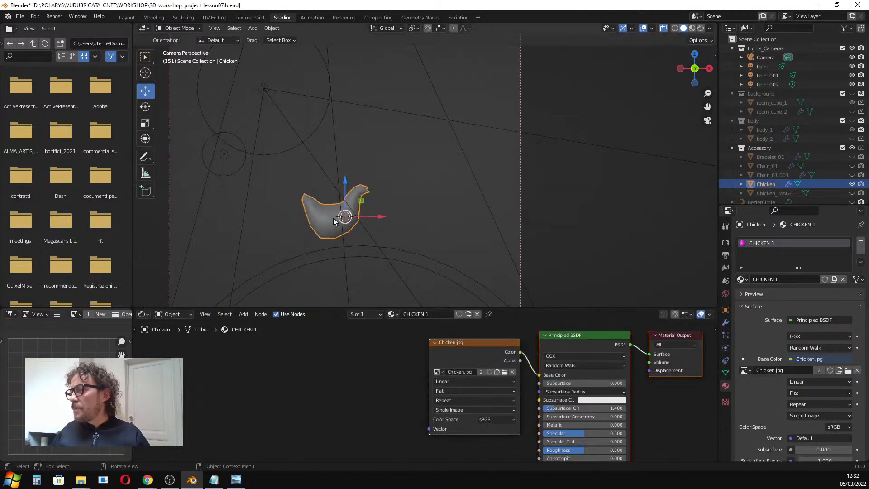
# Preview the material, then in Edit Mode select the whole chicken mesh and apply Cube Projection UV mapping.
pyautogui.scroll(2, 333, 219)
pyautogui.click(692, 30)
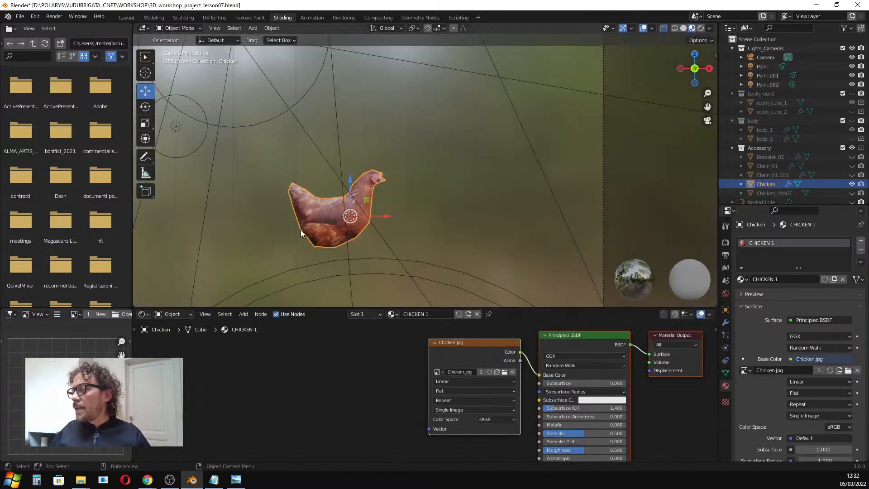
pyautogui.scroll(2, 317, 226)
pyautogui.moveTo(344, 213); pyautogui.dragTo(335, 213, button='middle')
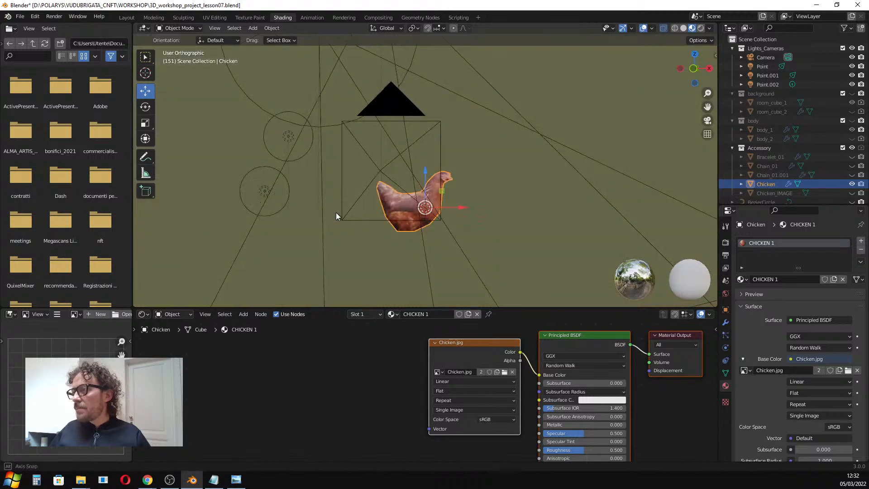
pyautogui.scroll(2, 447, 207)
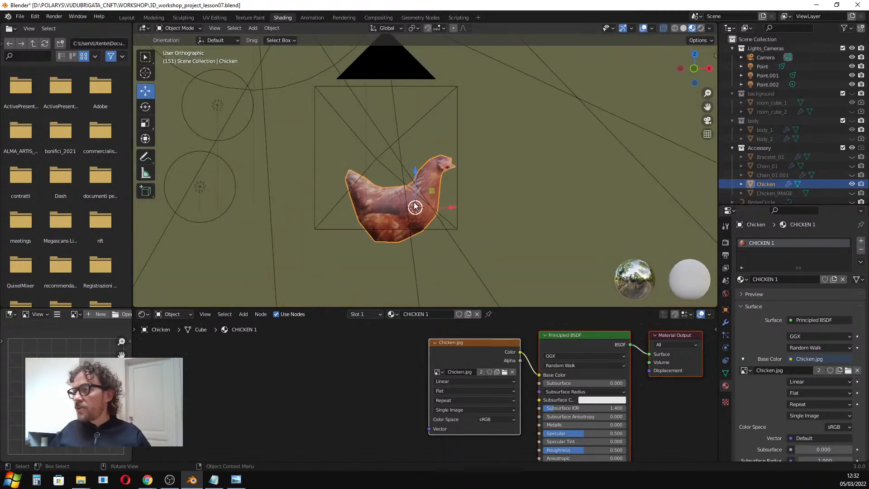
pyautogui.press('Tab')
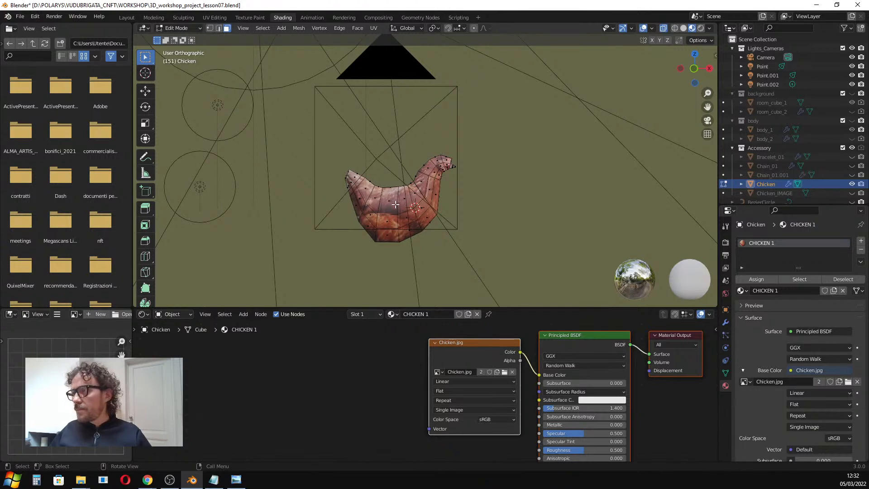
pyautogui.click(390, 201)
pyautogui.hotkey('ctrl', 'l')
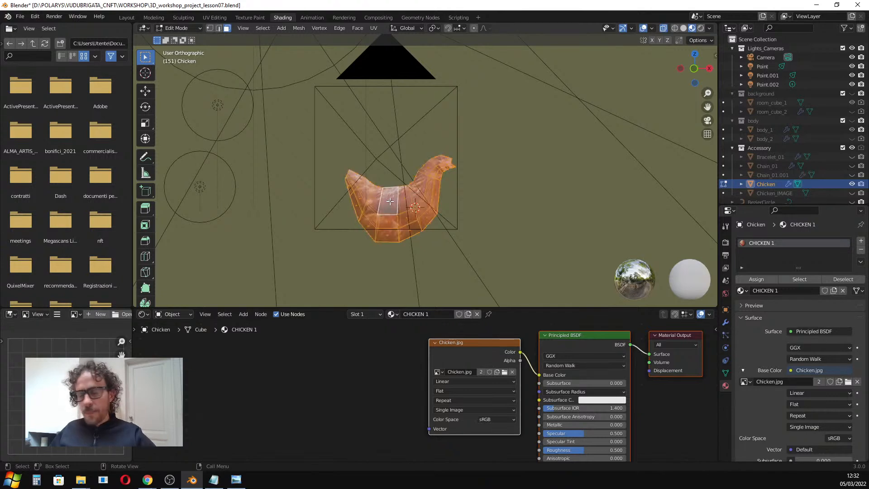
pyautogui.press('u')
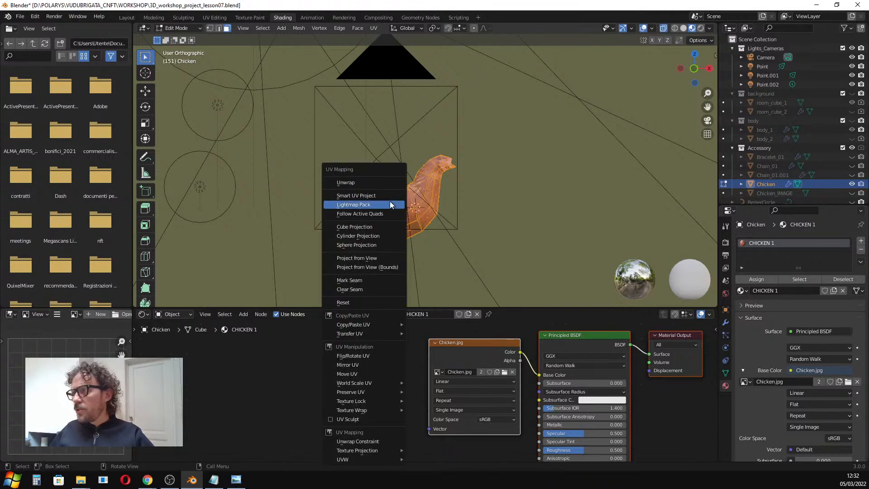
pyautogui.click(382, 225)
# Return to Object Mode and inspect the textured chicken from the camera view.
pyautogui.press('Tab')
pyautogui.moveTo(395, 214)
pyautogui.mouseDown(button='middle')
pyautogui.moveTo(375, 219)
pyautogui.moveTo(396, 222)
pyautogui.mouseUp(button='middle')
pyautogui.scroll(2, 403, 216)
pyautogui.press('KP_0')
pyautogui.scroll(3, 339, 211)
pyautogui.scroll(-2, 349, 202)
pyautogui.moveTo(362, 201); pyautogui.dragTo(463, 197, button='middle')
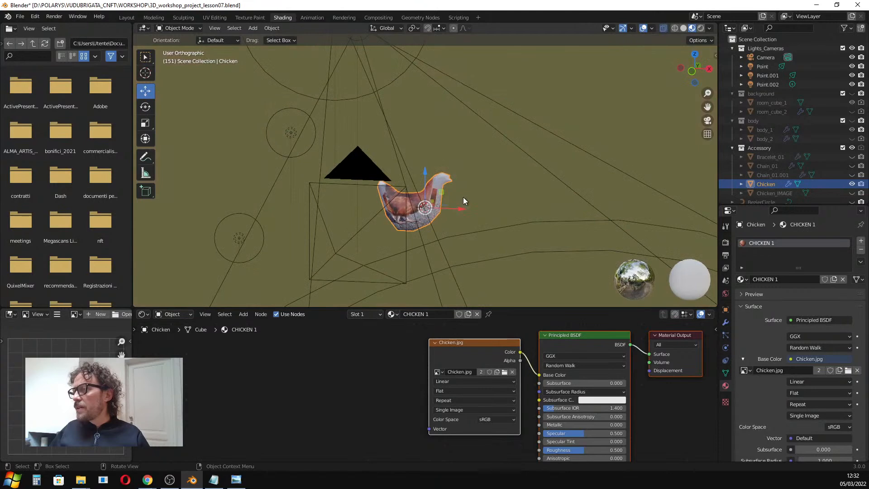
pyautogui.scroll(4, 407, 205)
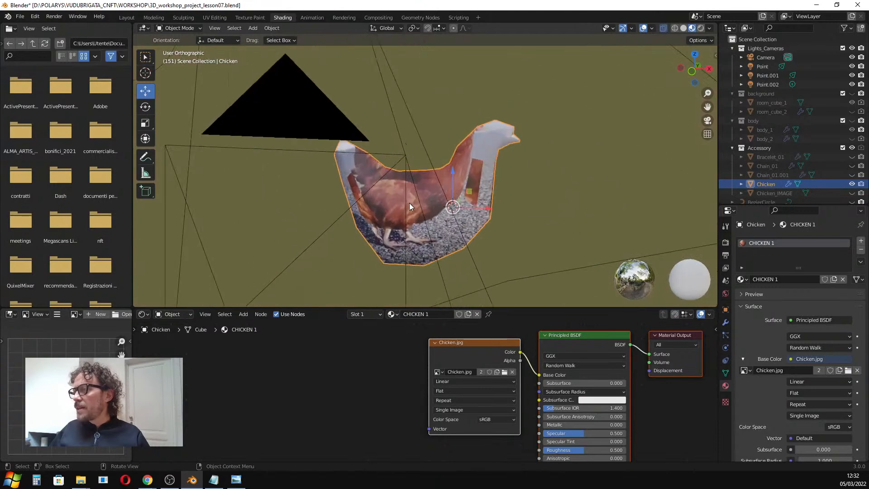
# Open the UV Editing workspace, unhide the Chicken_IMAGE reference and switch to front view.
pyautogui.click(223, 17)
pyautogui.scroll(5, 264, 197)
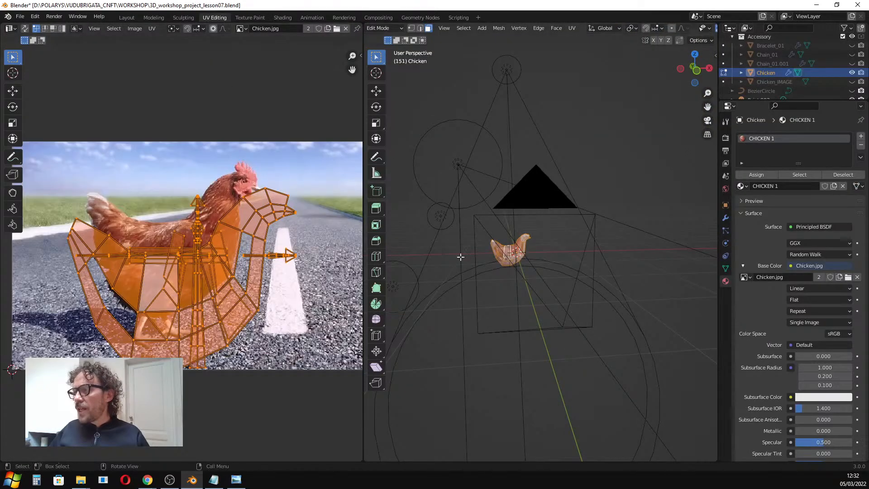
pyautogui.moveTo(511, 260); pyautogui.dragTo(484, 258, button='middle')
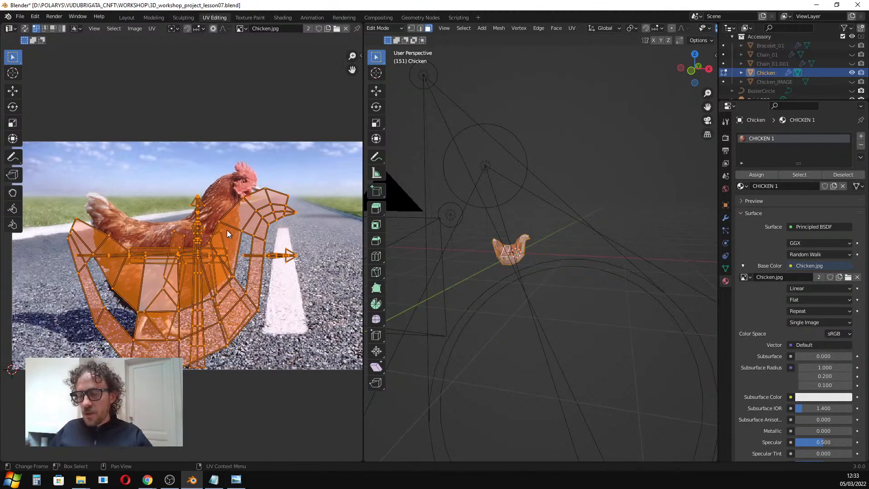
pyautogui.click(853, 81)
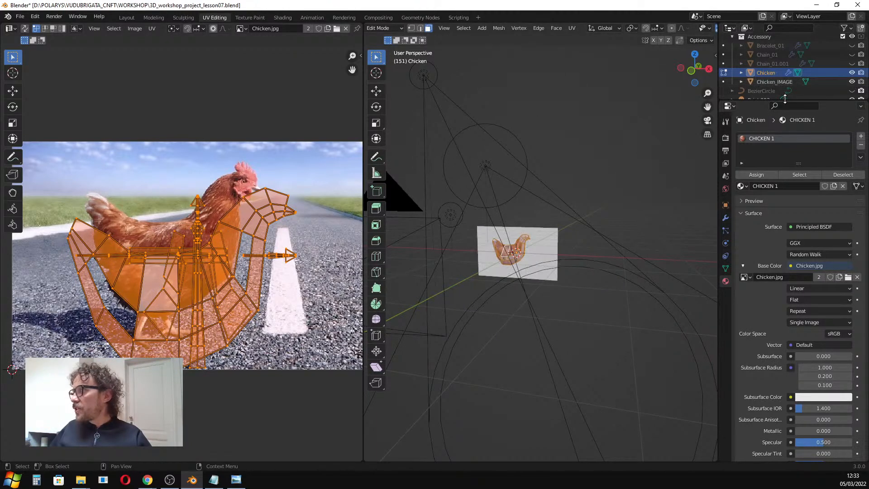
pyautogui.press('KP_1')
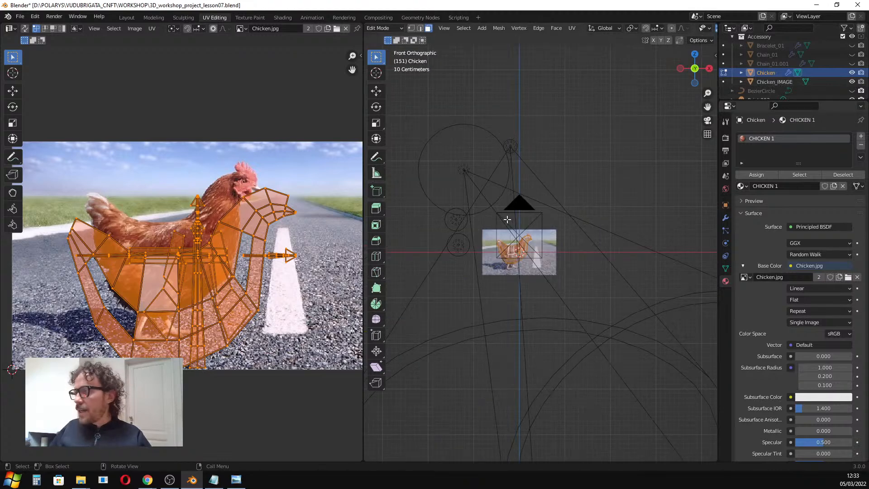
# Try to unwrap the chicken mesh with the standard Unwrap.
pyautogui.scroll(5, 498, 240)
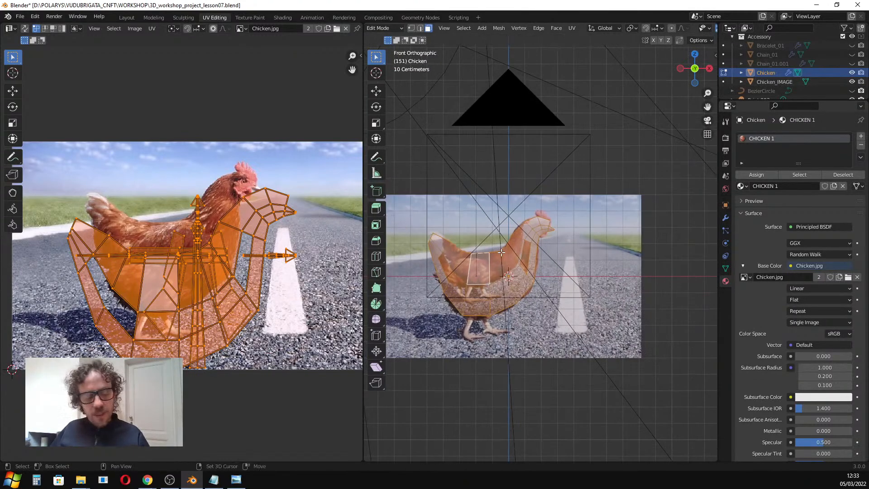
pyautogui.keyDown('shift'); pyautogui.moveTo(493, 252); pyautogui.dragTo(537, 235, button='middle'); pyautogui.keyUp('shift')
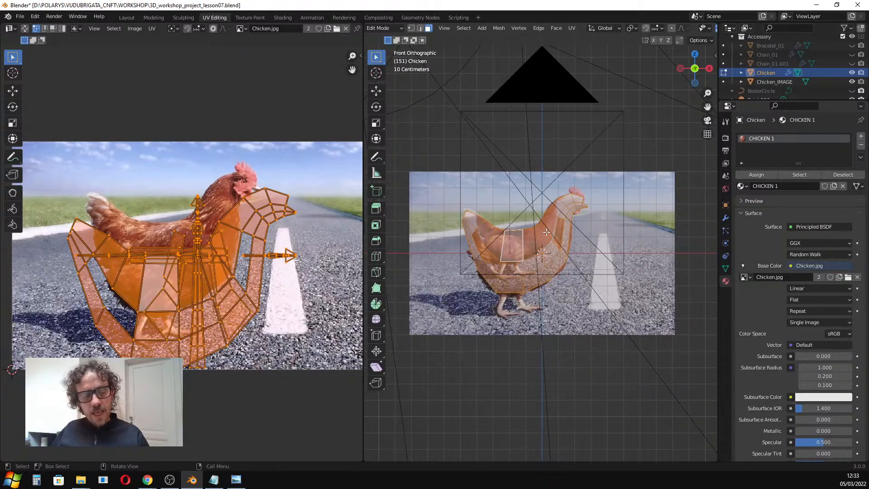
pyautogui.press('u')
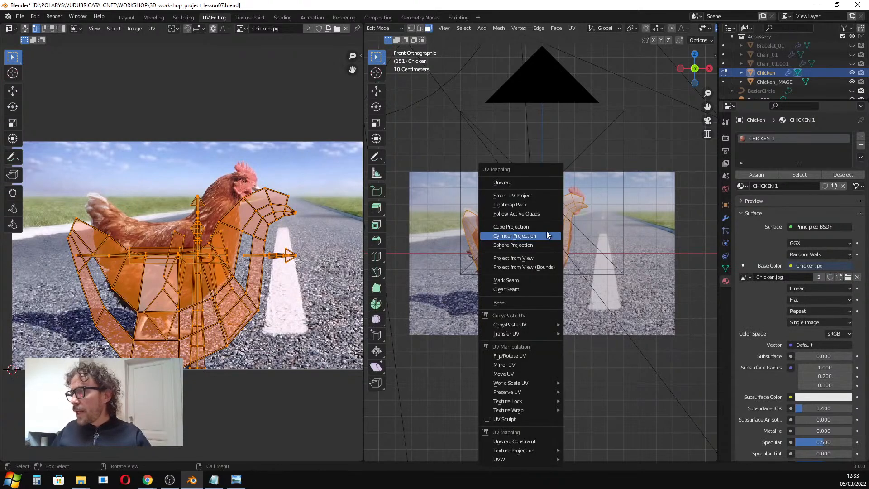
pyautogui.click(531, 183)
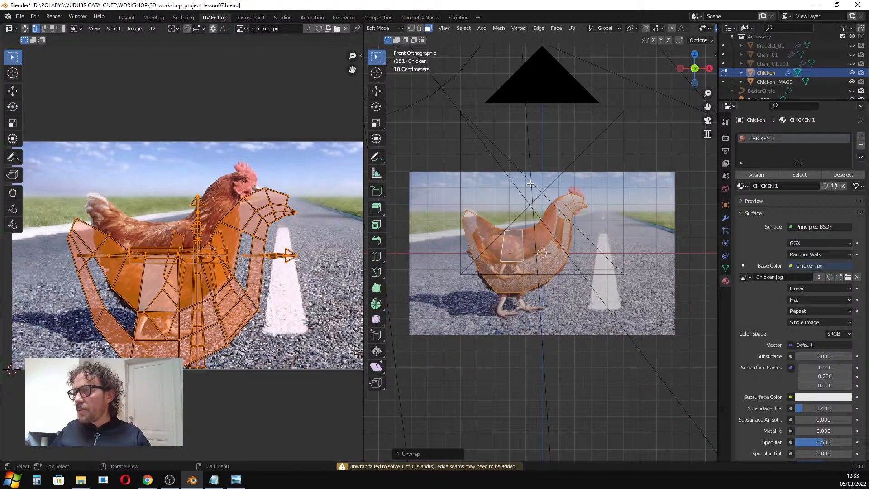
# Apply Smart UV Project to the chicken mesh with default settings.
pyautogui.press('u')
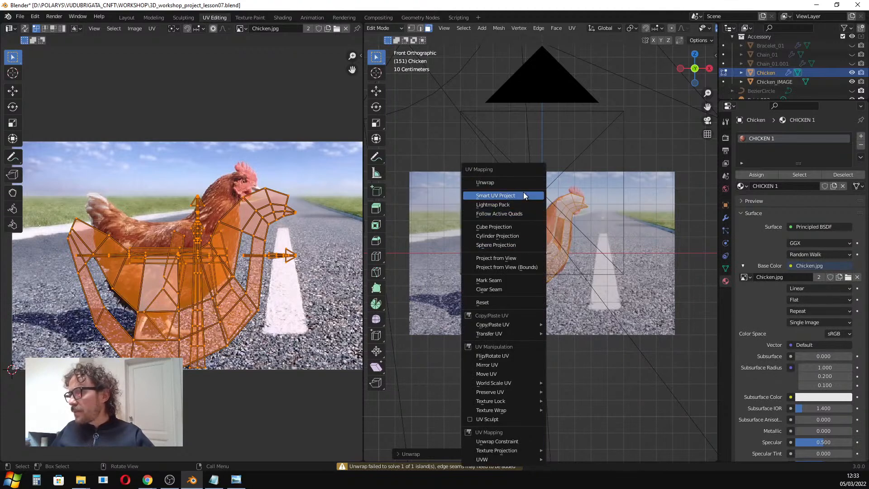
pyautogui.click(524, 195)
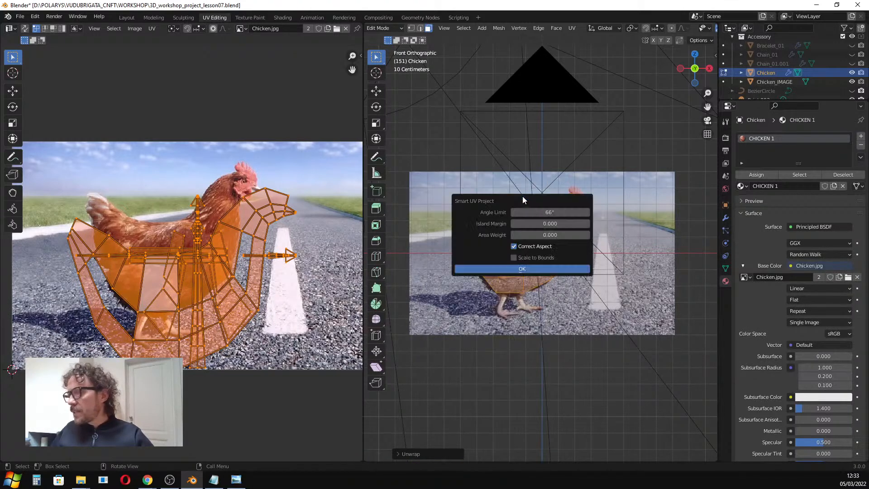
pyautogui.click(539, 268)
pyautogui.scroll(-1, 220, 240)
pyautogui.scroll(2, 517, 276)
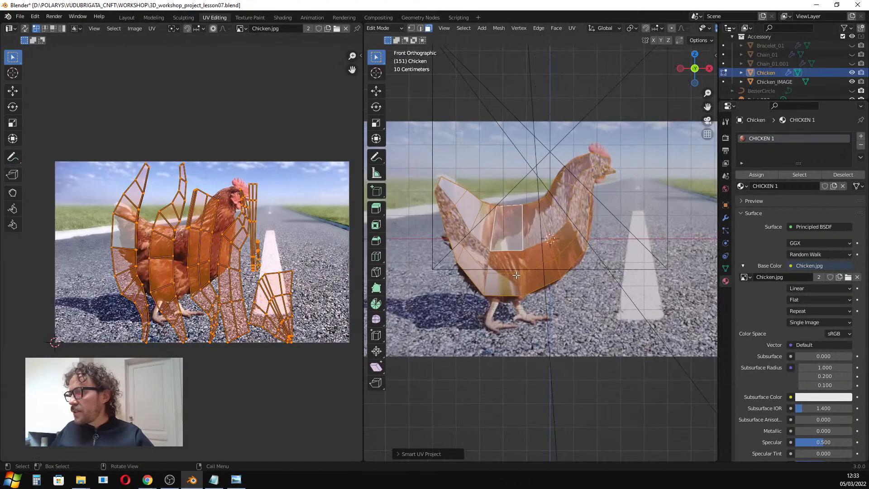
pyautogui.scroll(1, 514, 232)
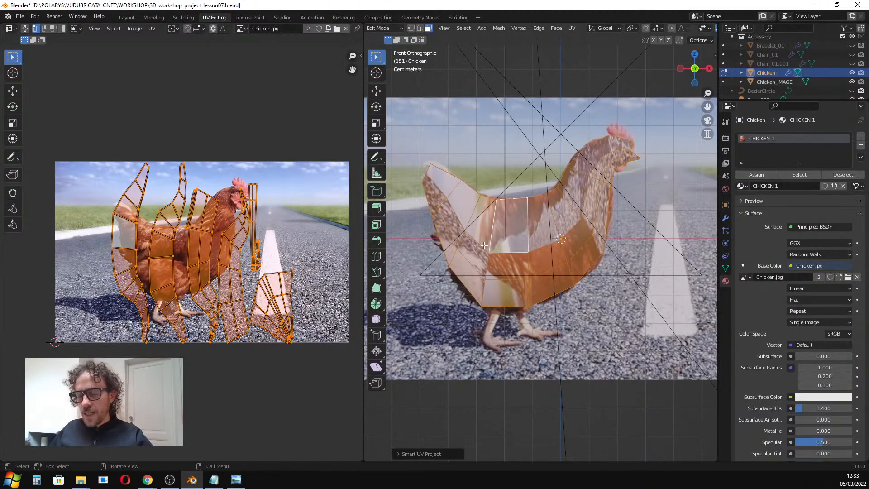
pyautogui.scroll(-1, 481, 244)
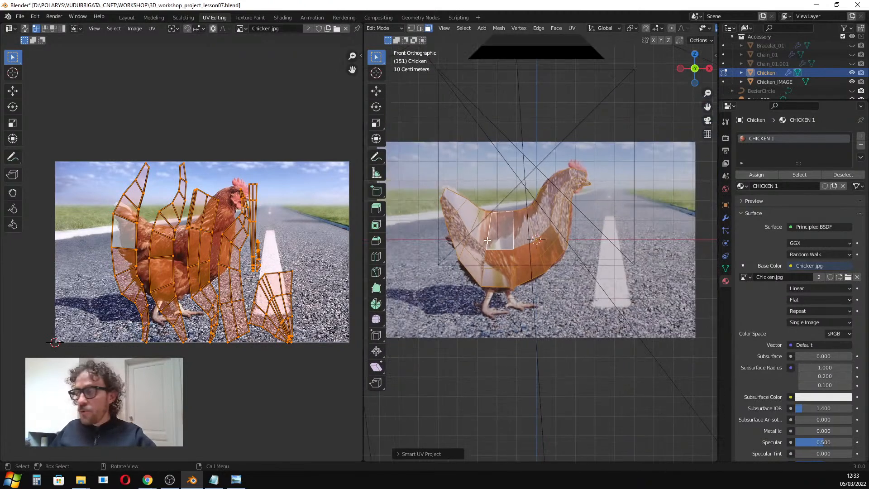
# Project the chicken's UVs from the front view.
pyautogui.press('u')
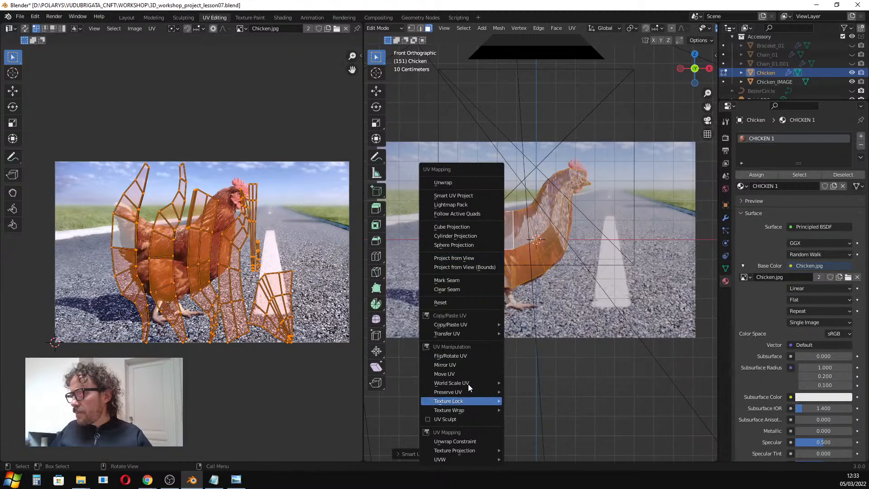
pyautogui.click(458, 257)
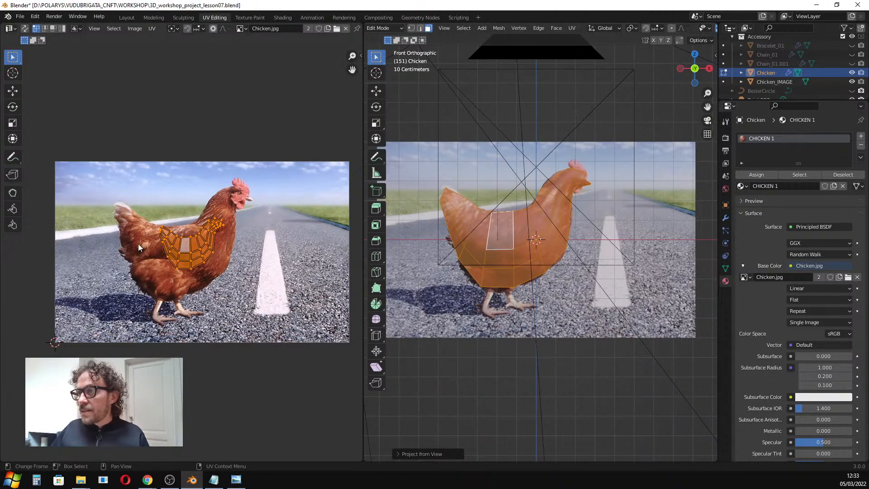
# Move and scale the UV island so it fits over the chicken in the Chicken.jpg image.
pyautogui.scroll(1, 178, 252)
pyautogui.press('g')
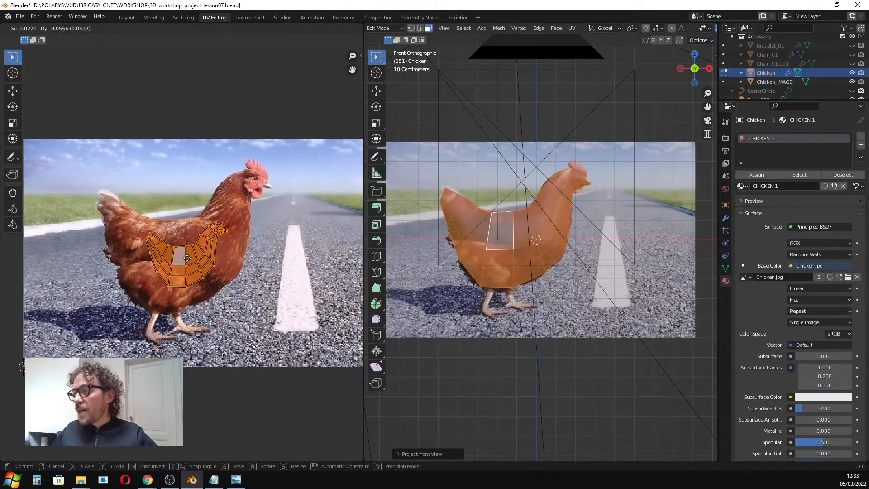
pyautogui.click(186, 254)
pyautogui.press('s')
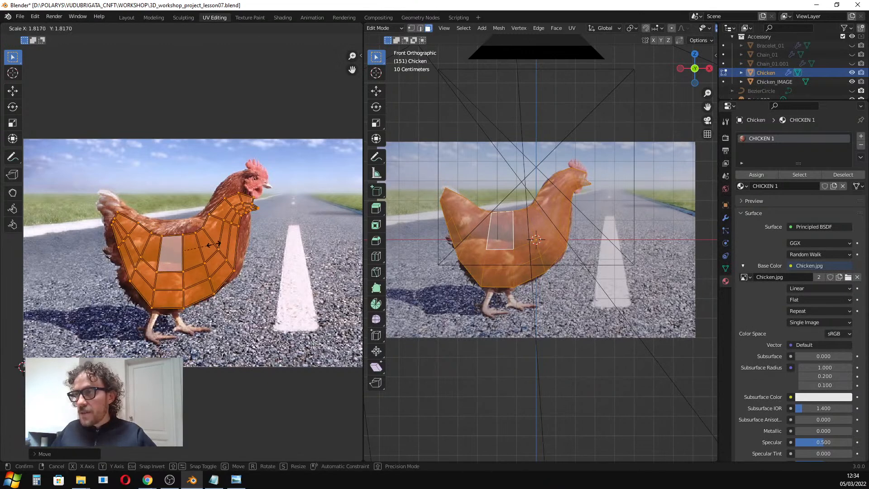
pyautogui.click(218, 244)
pyautogui.press('g')
pyautogui.click(219, 232)
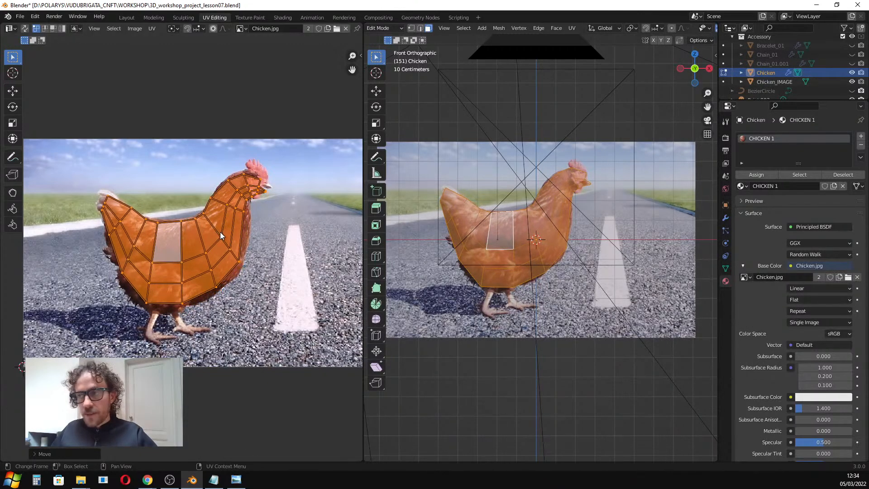
pyautogui.press('s')
pyautogui.click(220, 232)
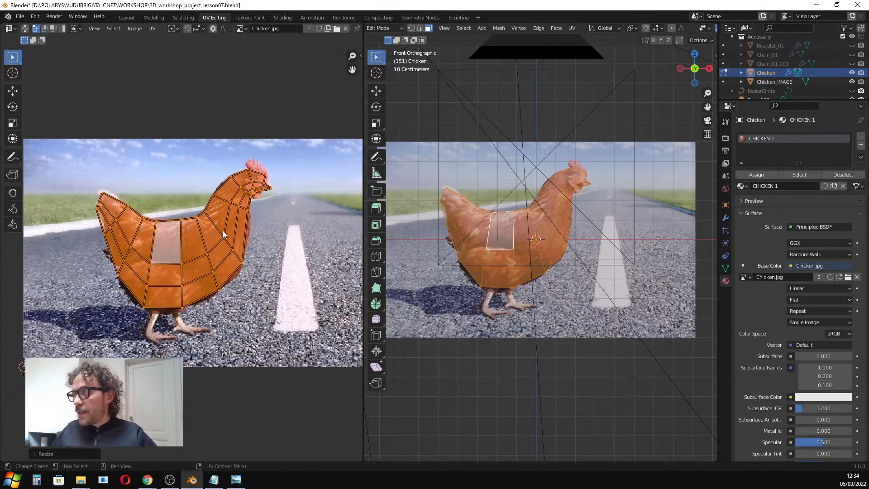
# Turn off the viewport overlays, hide the Chicken_IMAGE reference and orbit around the textured chicken.
pyautogui.scroll(-3, 652, 46)
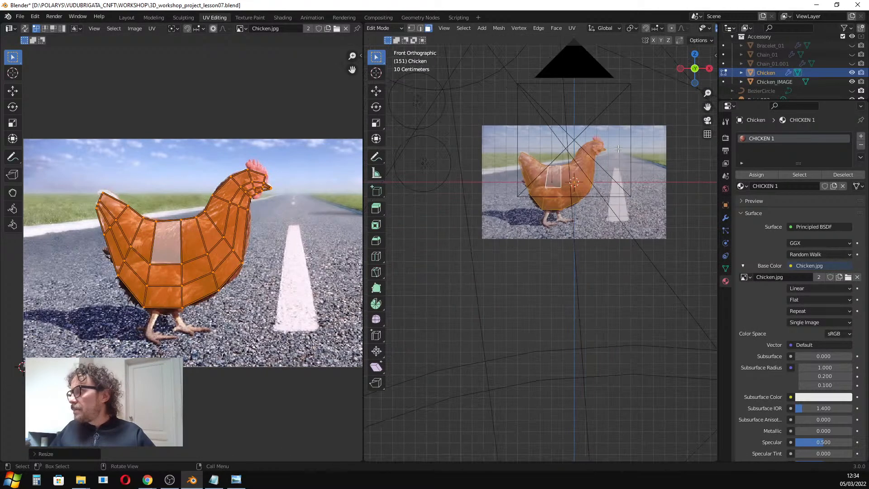
pyautogui.scroll(3, 647, 41)
pyautogui.scroll(-4, 646, 32)
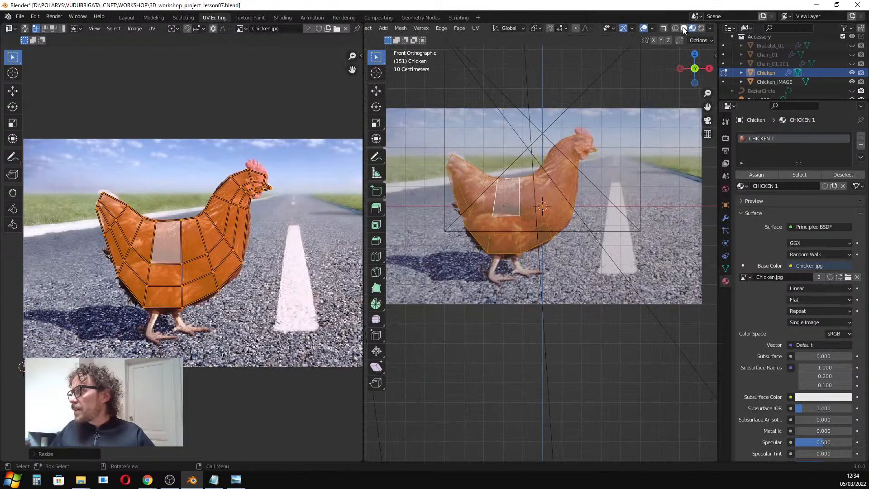
pyautogui.click(644, 30)
pyautogui.scroll(3, 500, 206)
pyautogui.scroll(-2, 503, 206)
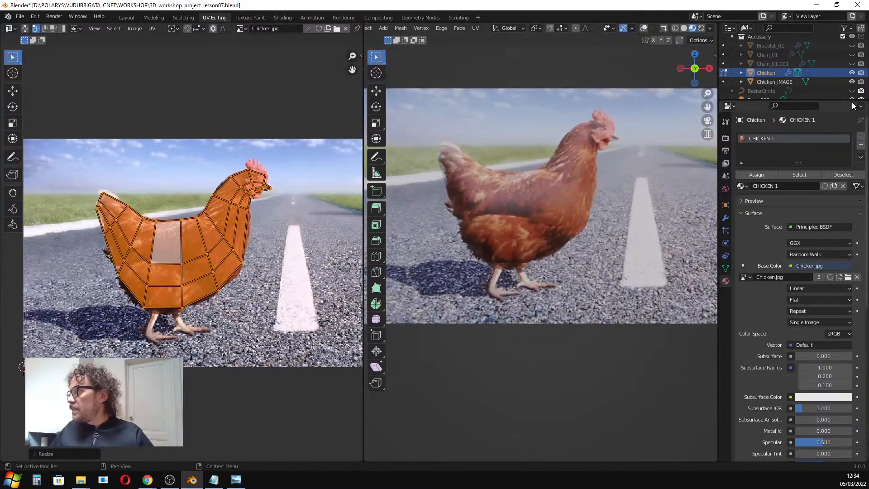
pyautogui.click(852, 82)
pyautogui.moveTo(563, 146); pyautogui.dragTo(530, 163, button='middle')
pyautogui.scroll(5, 530, 163)
pyautogui.scroll(-7, 544, 153)
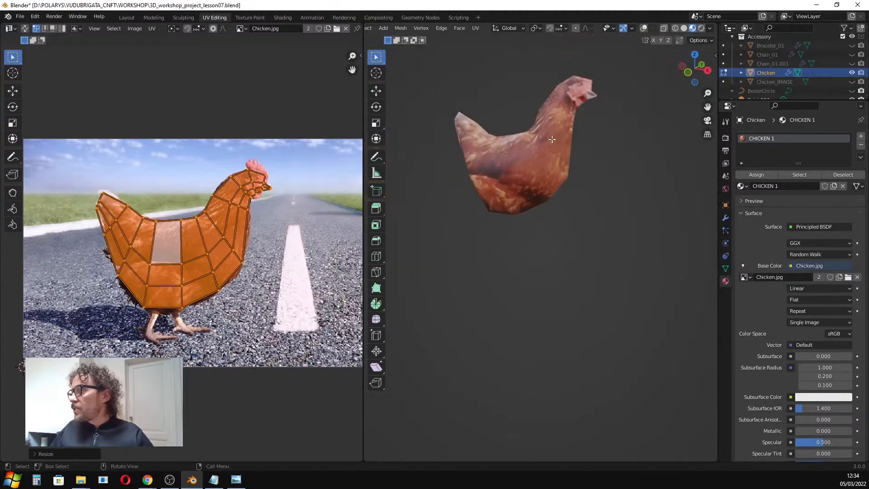
pyautogui.scroll(5, 546, 152)
pyautogui.scroll(-5, 555, 143)
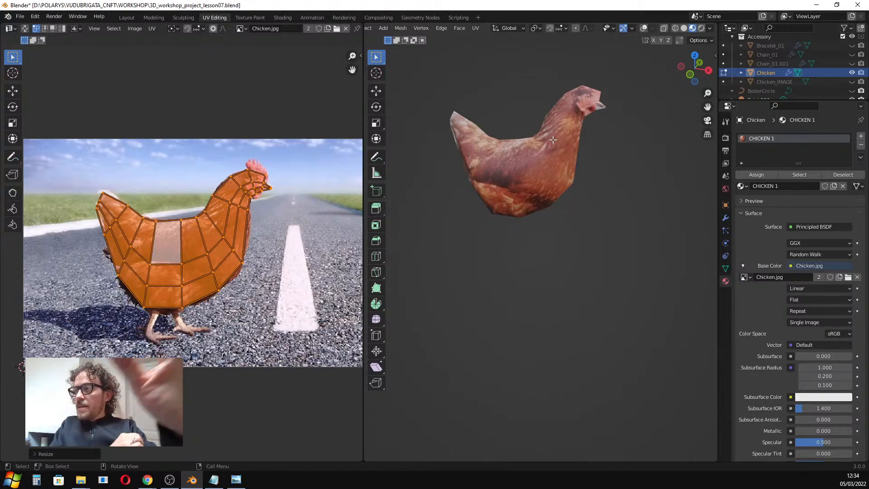
# In the Shading workspace, assign the existing Chicken_material to the chicken.
pyautogui.click(283, 18)
pyautogui.press('Home')
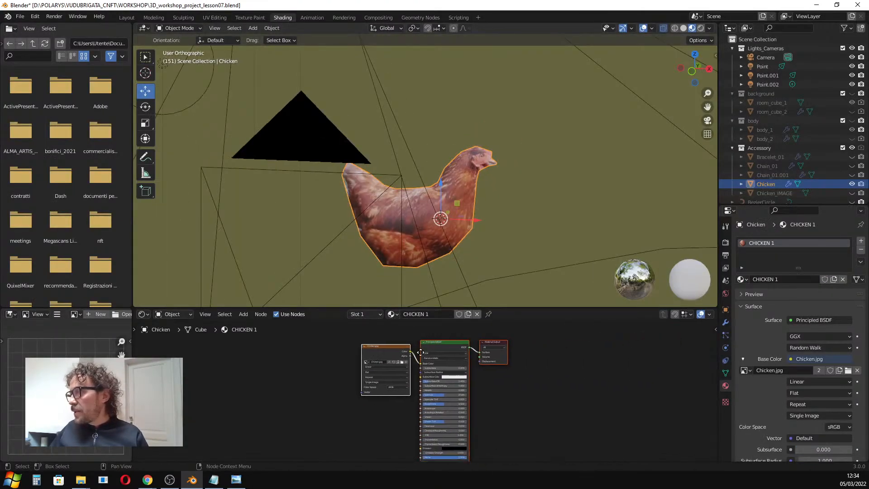
pyautogui.click(741, 279)
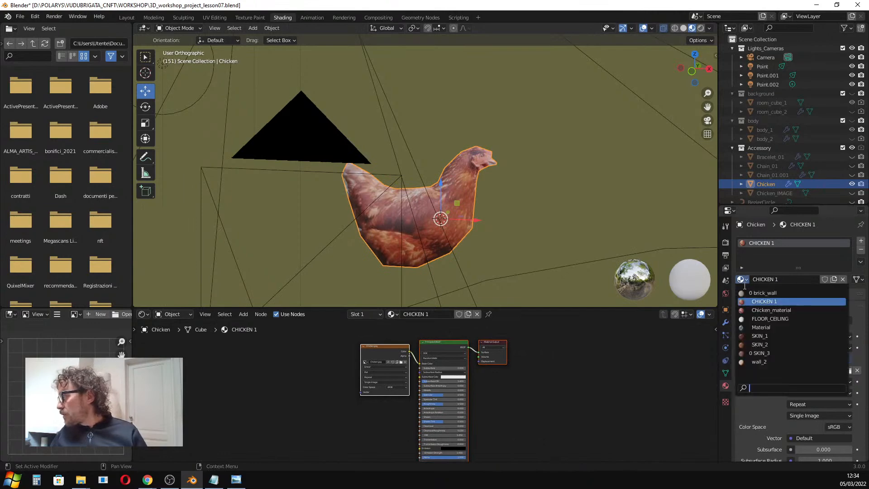
pyautogui.click(746, 309)
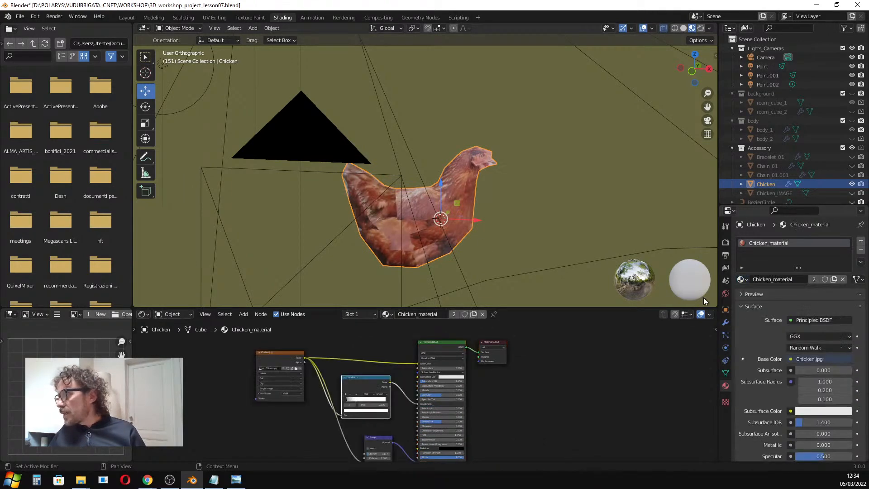
# Switch to rendered shading and inspect the chicken and its material nodes from the camera view.
pyautogui.click(702, 28)
pyautogui.scroll(2, 449, 213)
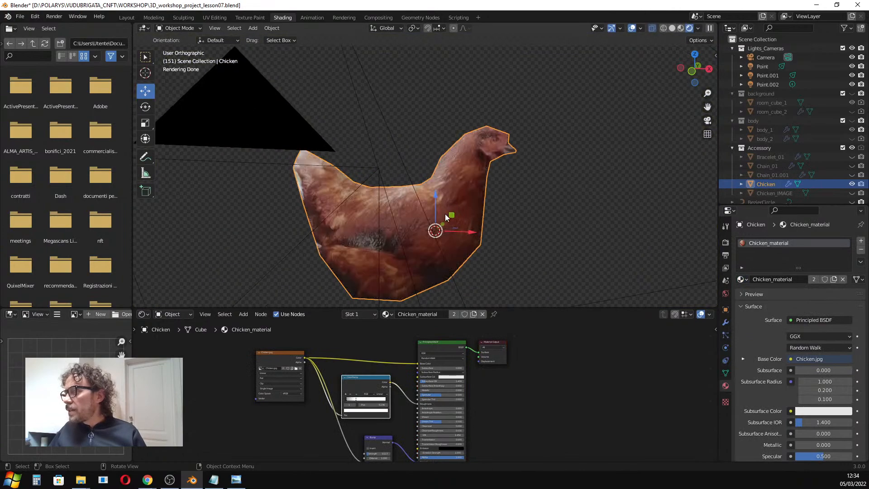
pyautogui.scroll(-3, 332, 402)
pyautogui.moveTo(332, 401); pyautogui.dragTo(344, 342, button='middle')
pyautogui.scroll(2, 427, 190)
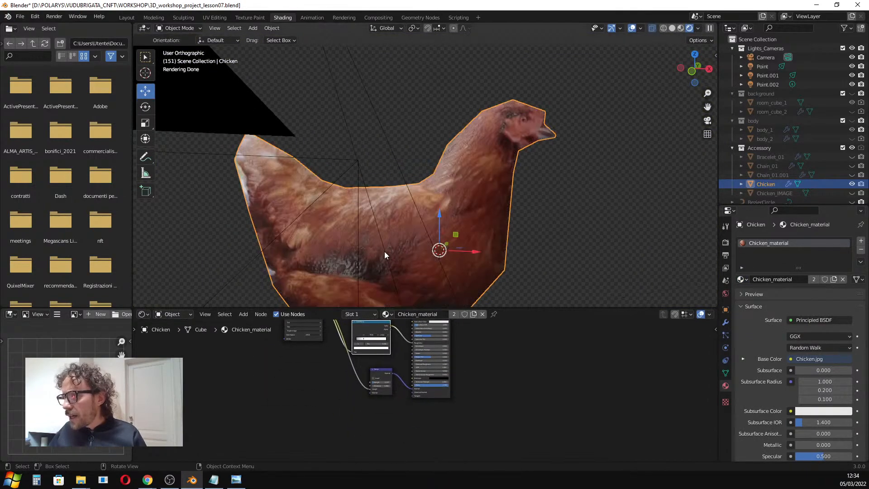
pyautogui.scroll(-3, 371, 245)
pyautogui.scroll(5, 379, 381)
pyautogui.moveTo(382, 383); pyautogui.dragTo(382, 383)
pyautogui.scroll(-2, 327, 367)
pyautogui.moveTo(327, 367); pyautogui.dragTo(316, 431, button='middle')
pyautogui.scroll(1, 331, 397)
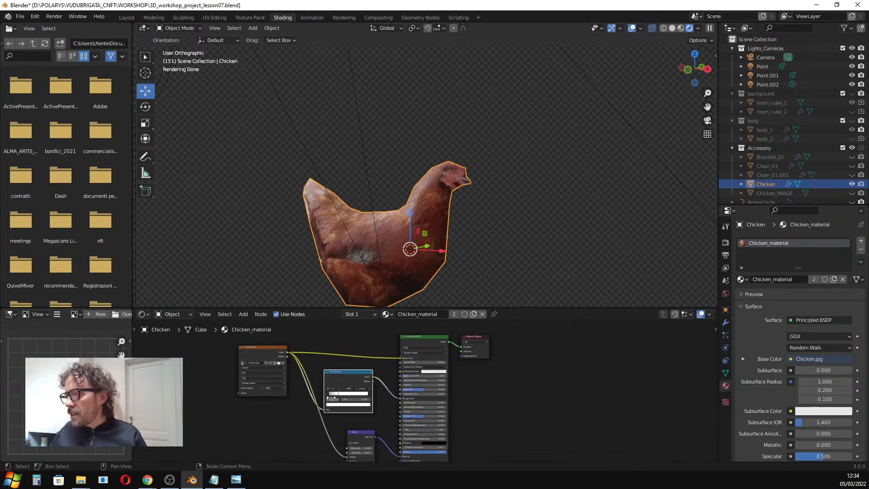
pyautogui.moveTo(349, 374); pyautogui.dragTo(355, 379)
pyautogui.scroll(-1, 348, 255)
pyautogui.moveTo(349, 254); pyautogui.dragTo(374, 264, button='middle')
pyautogui.press('KP_0')
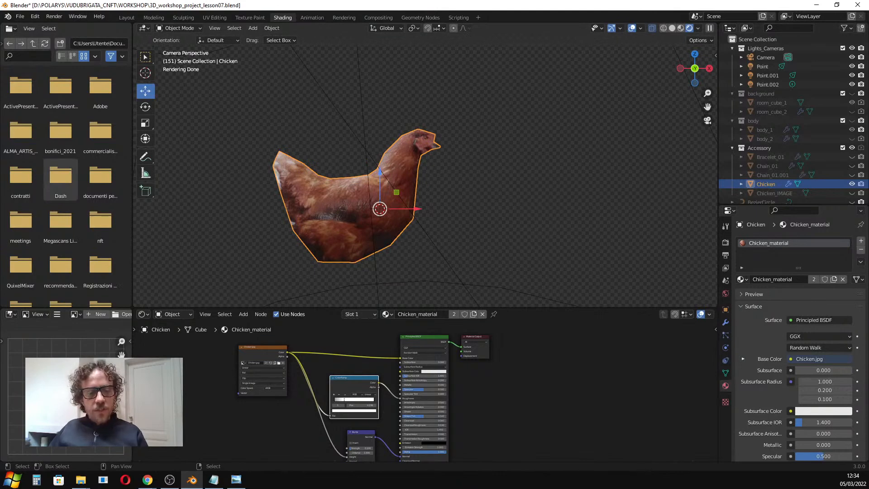
pyautogui.hotkey('alt', 'Tab')
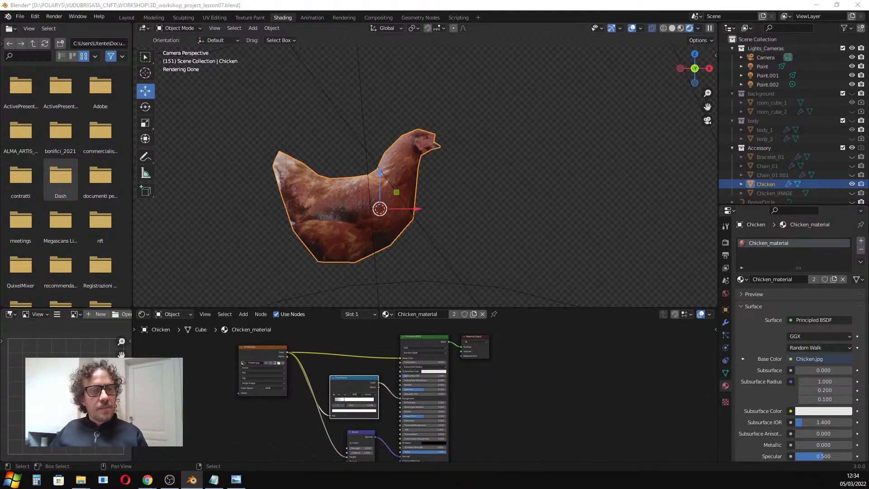